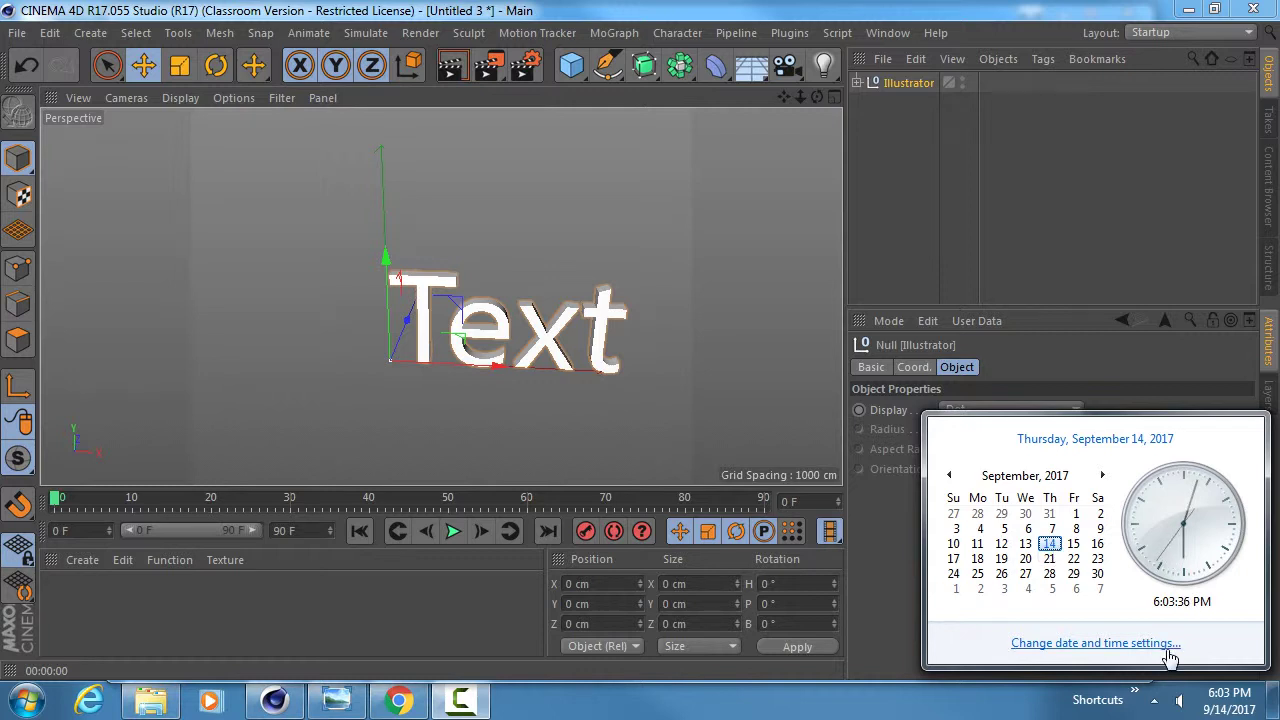
pyautogui.click(1222, 706)
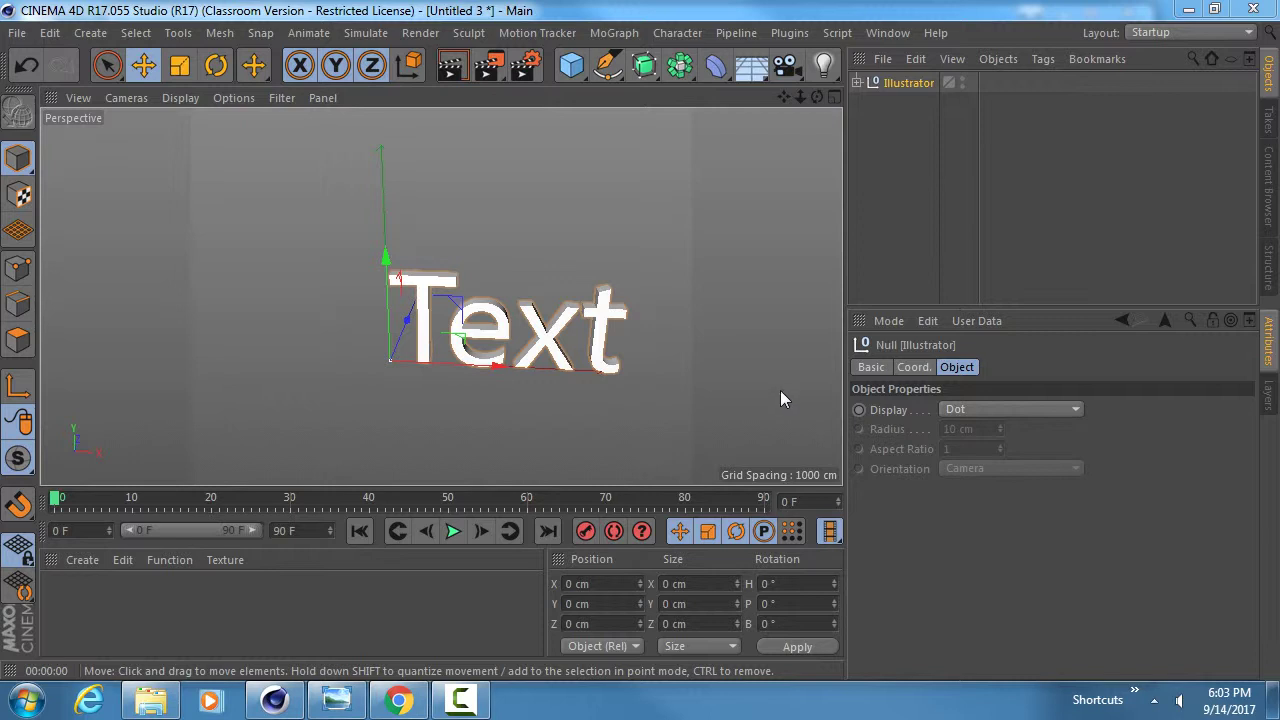
pyautogui.click(858, 84)
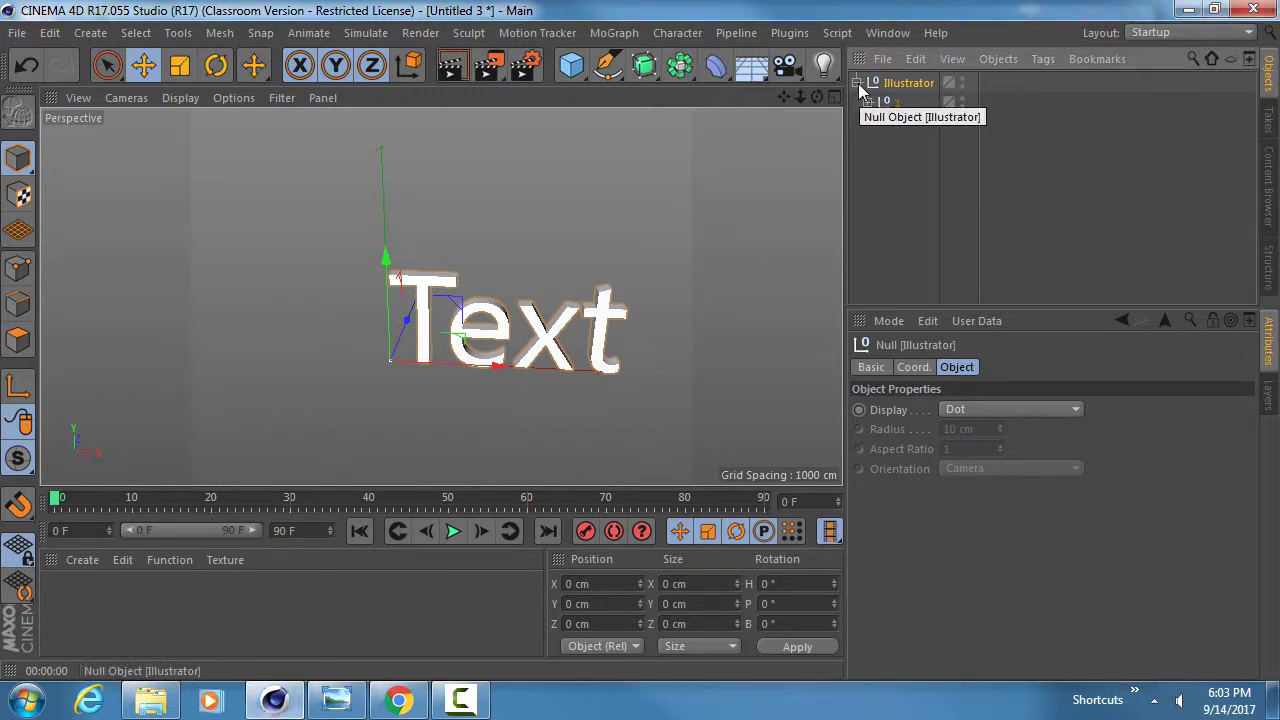
pyautogui.click(857, 84)
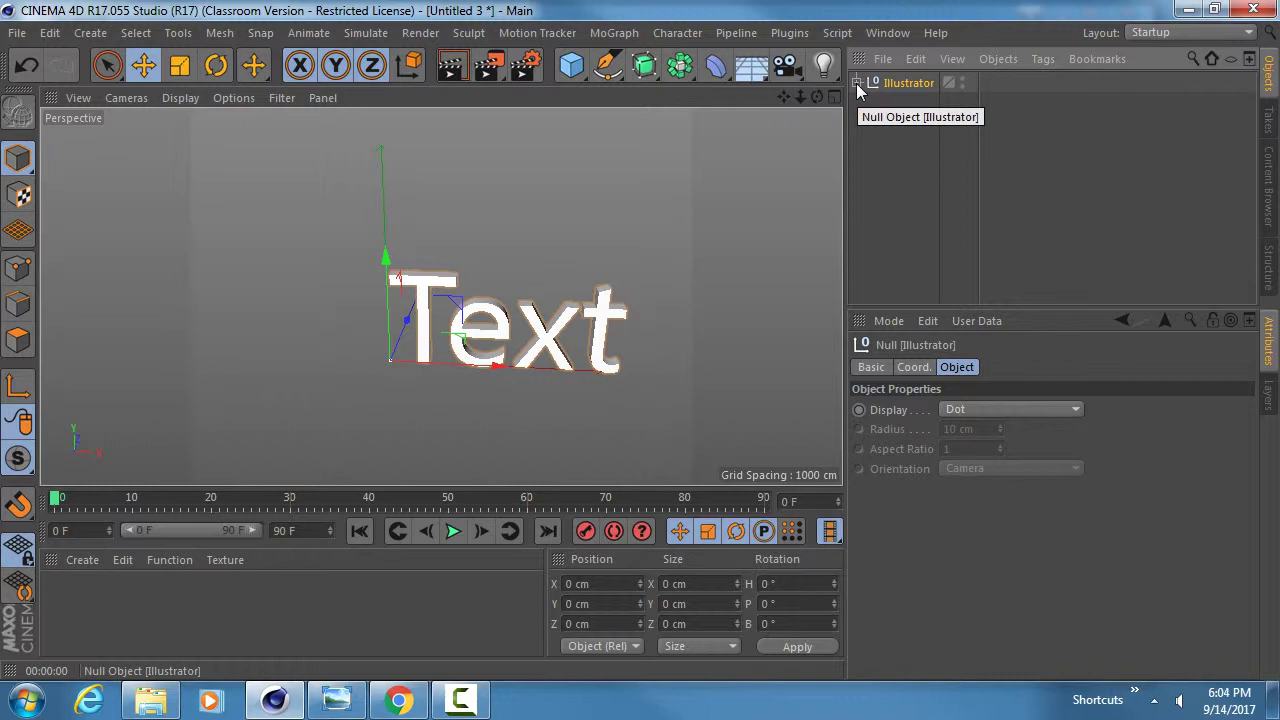
pyautogui.click(856, 83)
pyautogui.click(856, 83)
# Add a Plain effector to the scene and set its falloff shape to Box
pyautogui.click(614, 32)
pyautogui.moveTo(622, 63)
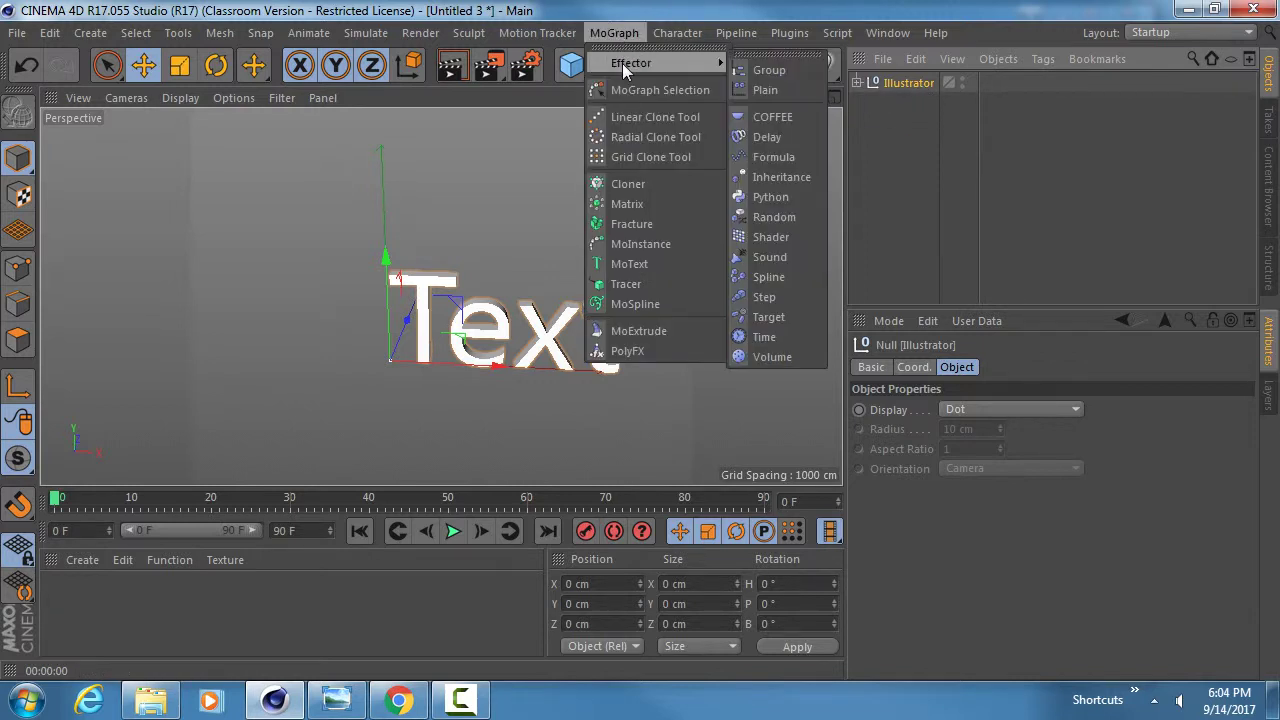
pyautogui.click(777, 89)
pyautogui.click(1176, 367)
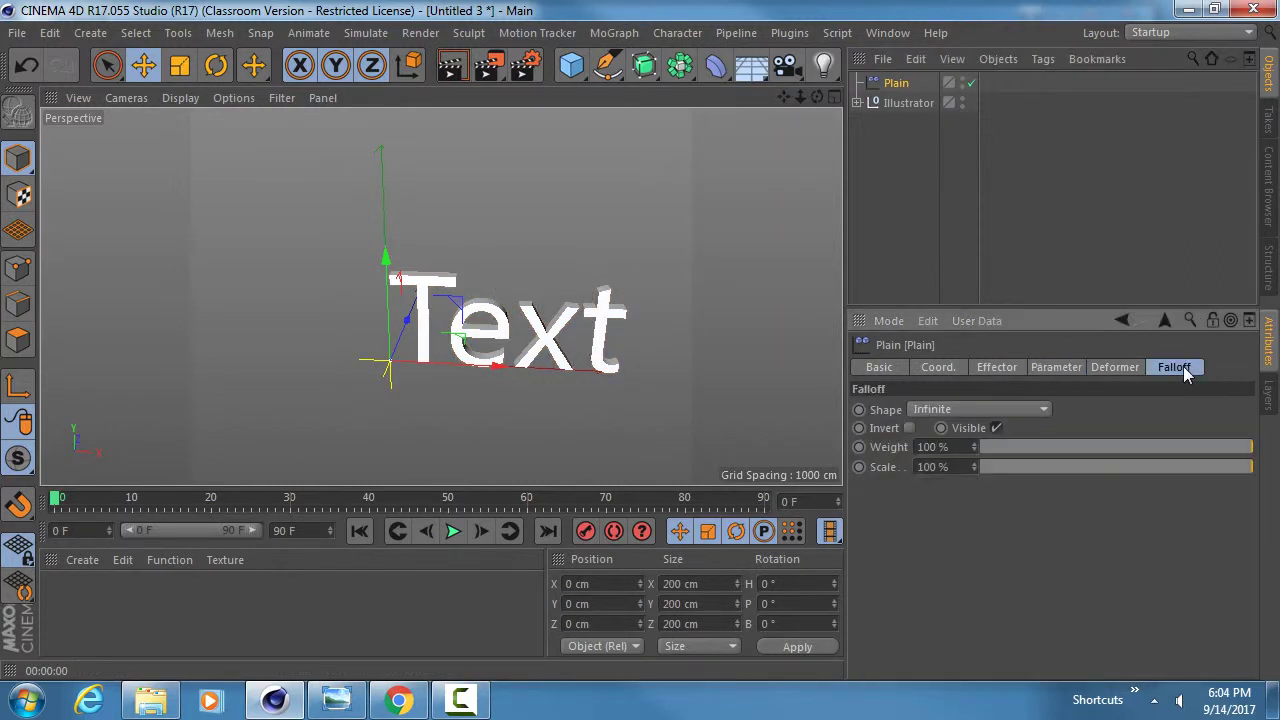
pyautogui.click(961, 410)
pyautogui.click(936, 454)
# Widen the Plain effector's box falloff to about 393 cm in X and move the effector to about X -651 cm, clear of the text
pyautogui.scroll(-2, 525, 335)
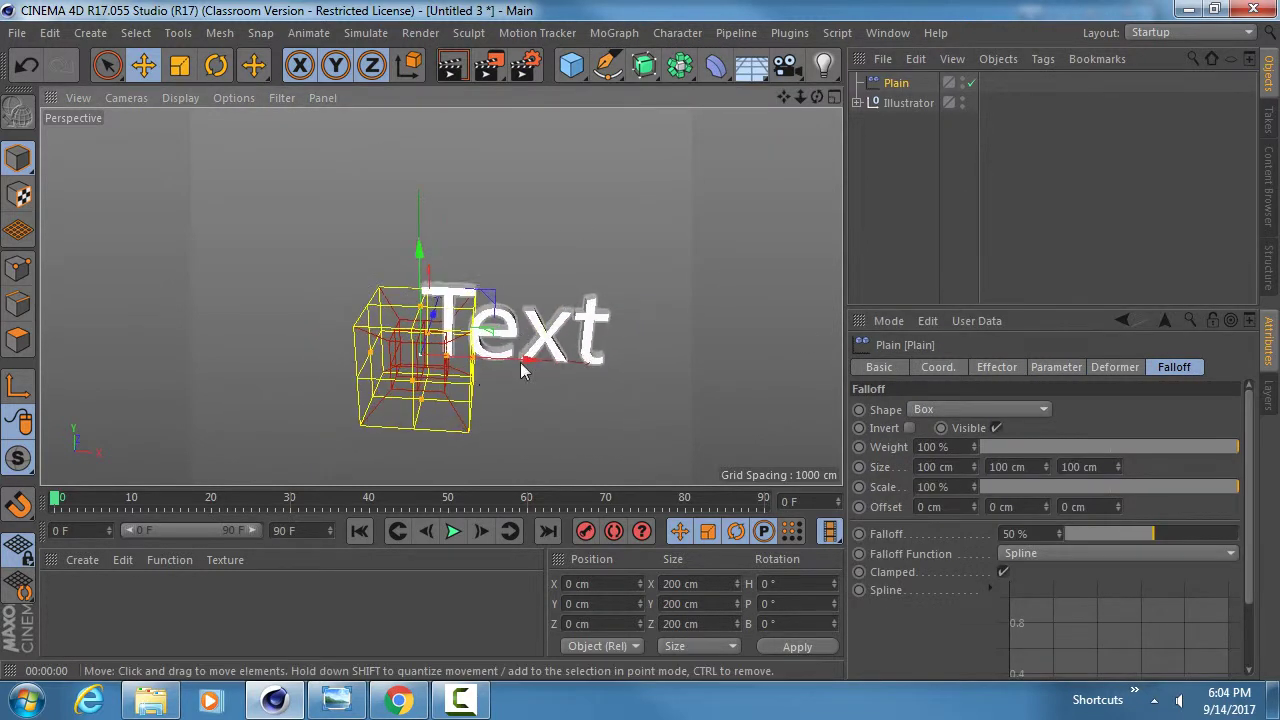
pyautogui.moveTo(446, 355); pyautogui.dragTo(616, 357)
pyautogui.hotkey('ctrl', 'z')
pyautogui.scroll(-3, 608, 357)
pyautogui.keyDown('alt'); pyautogui.moveTo(553, 362); pyautogui.dragTo(536, 333, button='middle'); pyautogui.keyUp('alt')
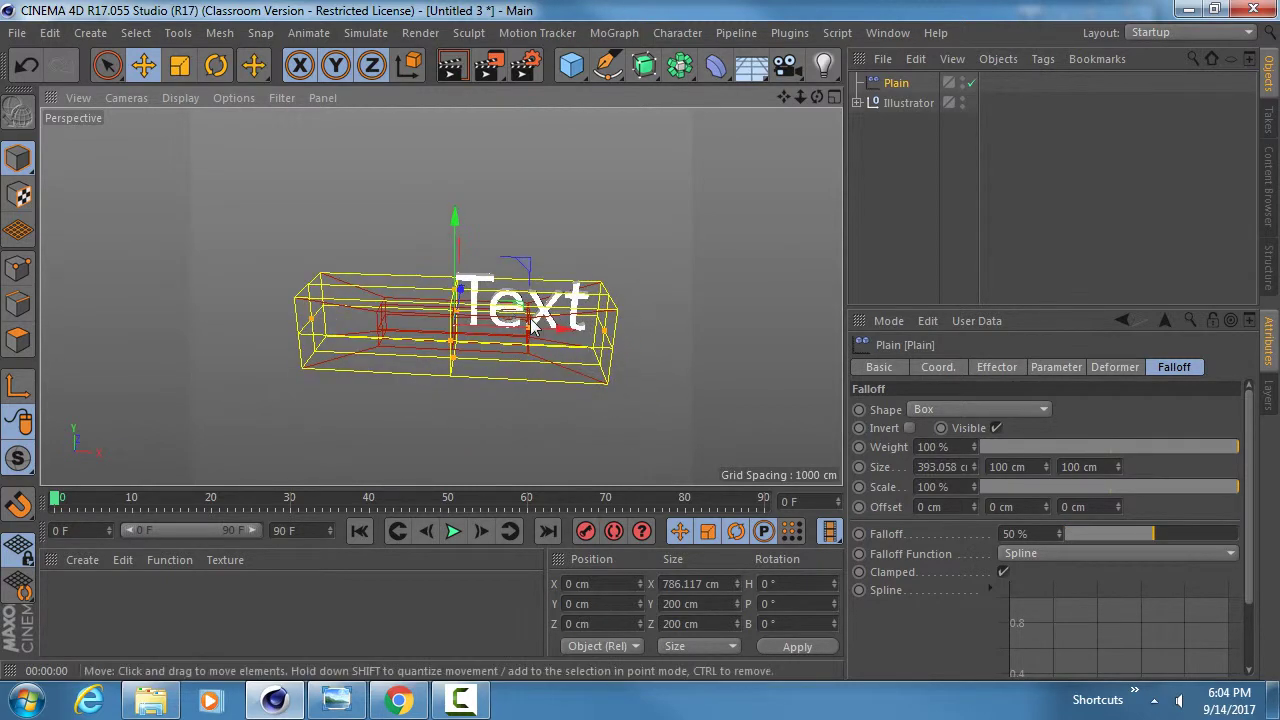
pyautogui.keyDown('alt'); pyautogui.moveTo(536, 333); pyautogui.dragTo(355, 323); pyautogui.keyUp('alt')
pyautogui.keyDown('alt'); pyautogui.moveTo(440, 298); pyautogui.dragTo(447, 331); pyautogui.keyUp('alt')
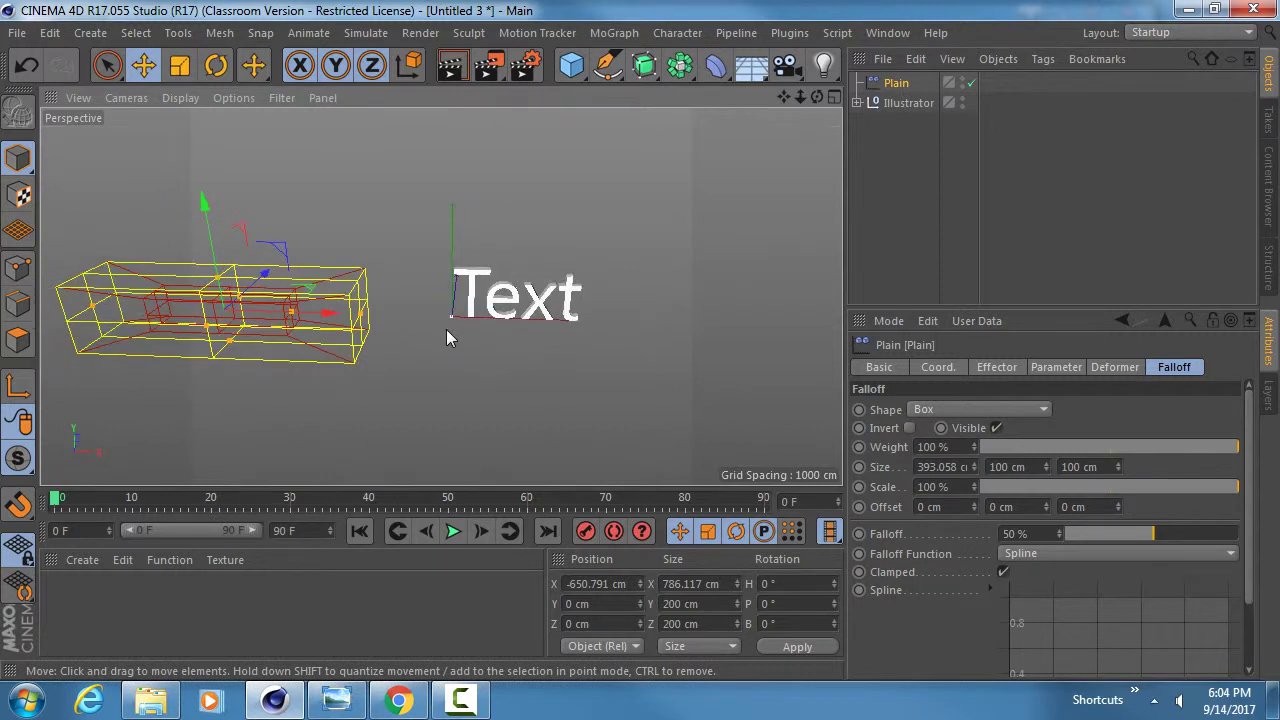
# Expand the Illustrator null's hierarchy down to the Text.1 object
pyautogui.click(857, 103)
pyautogui.click(868, 122)
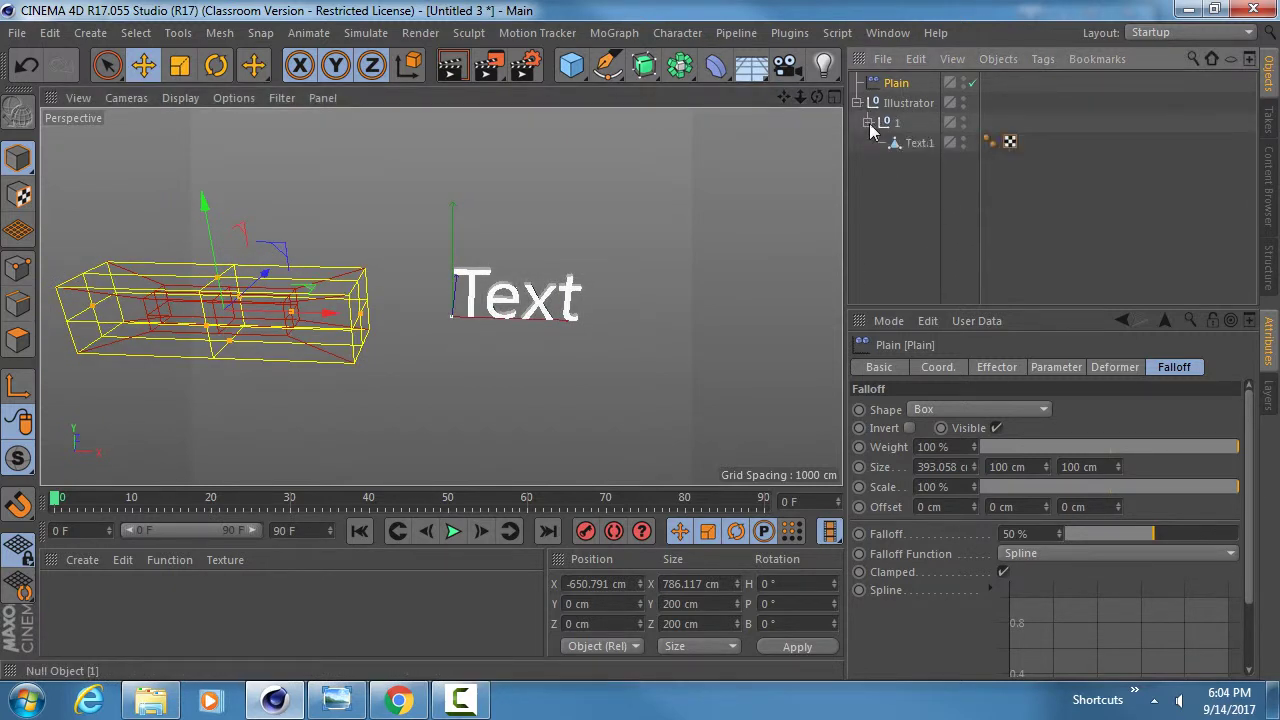
pyautogui.click(600, 33)
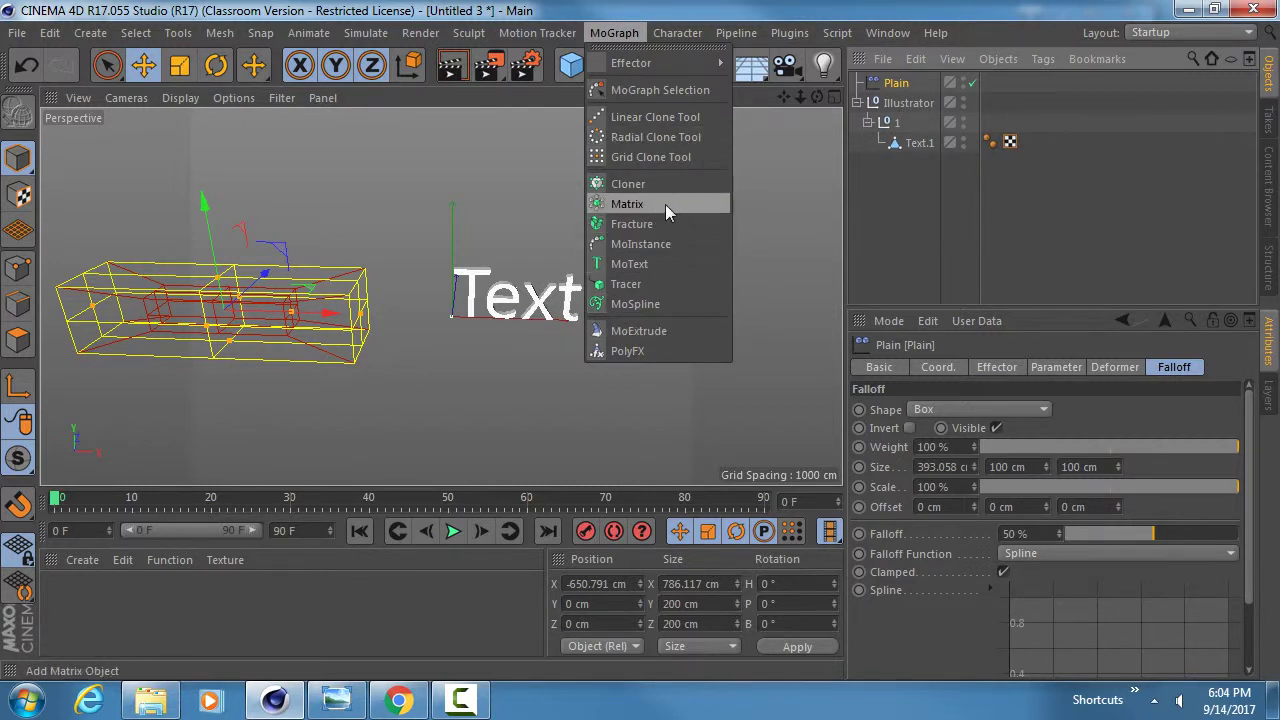
pyautogui.moveTo(656, 62)
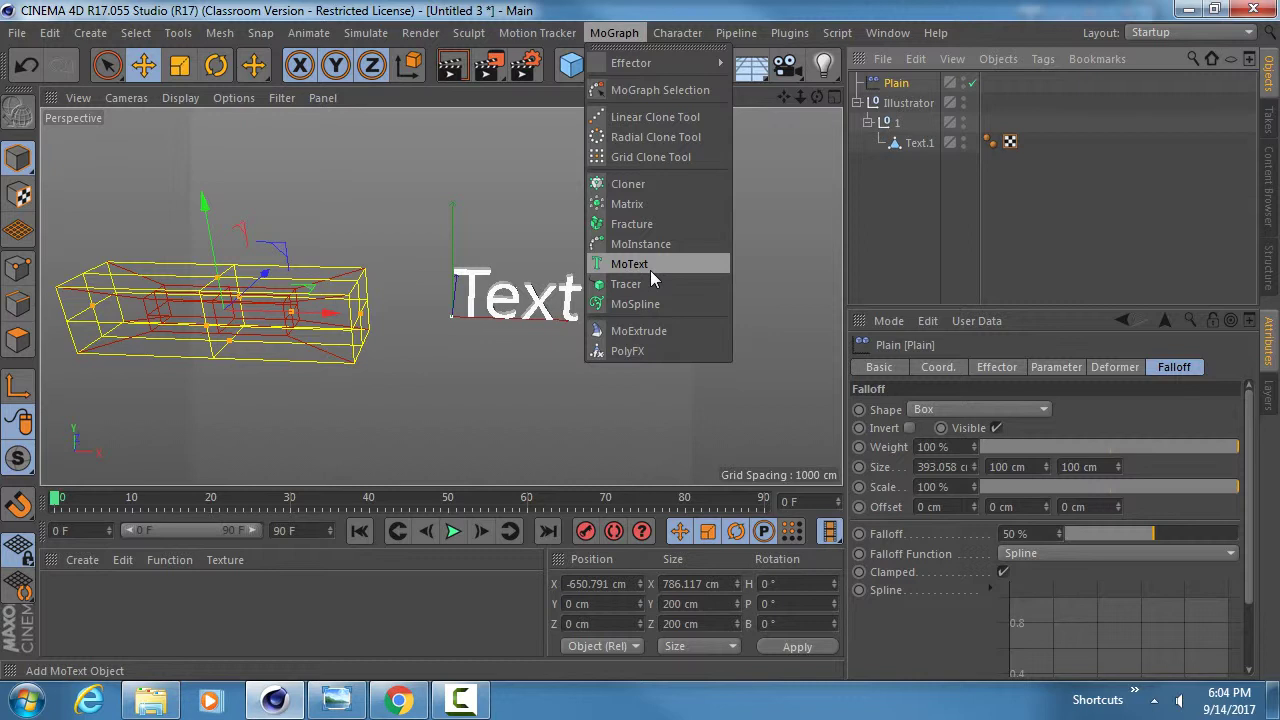
pyautogui.click(913, 218)
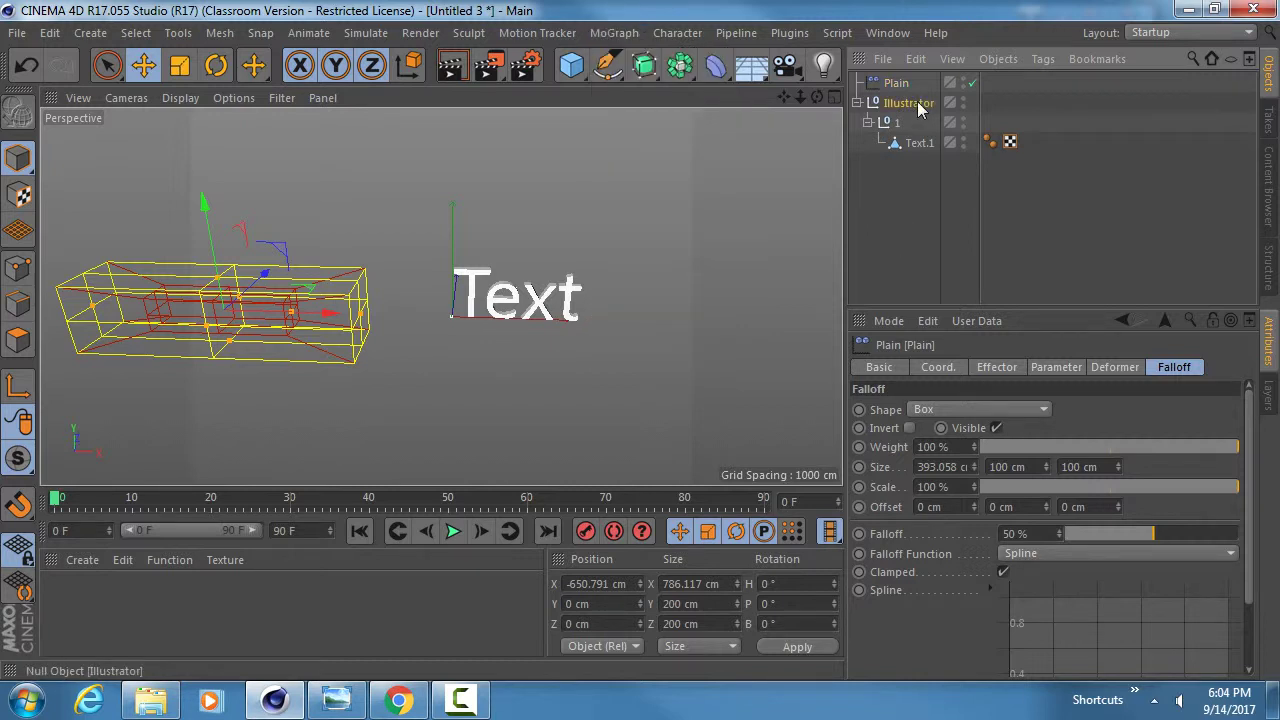
# Add a MoGraph Fracture object as the parent of the Illustrator null
pyautogui.click(920, 104)
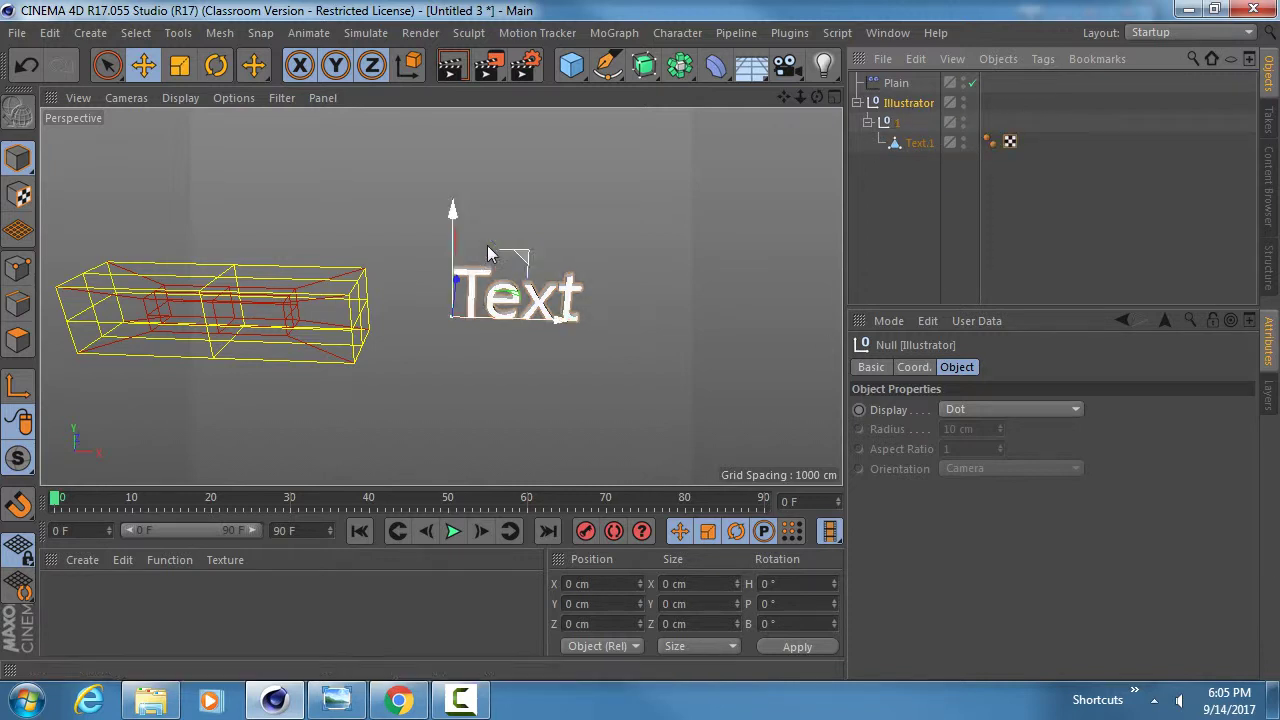
pyautogui.click(614, 33)
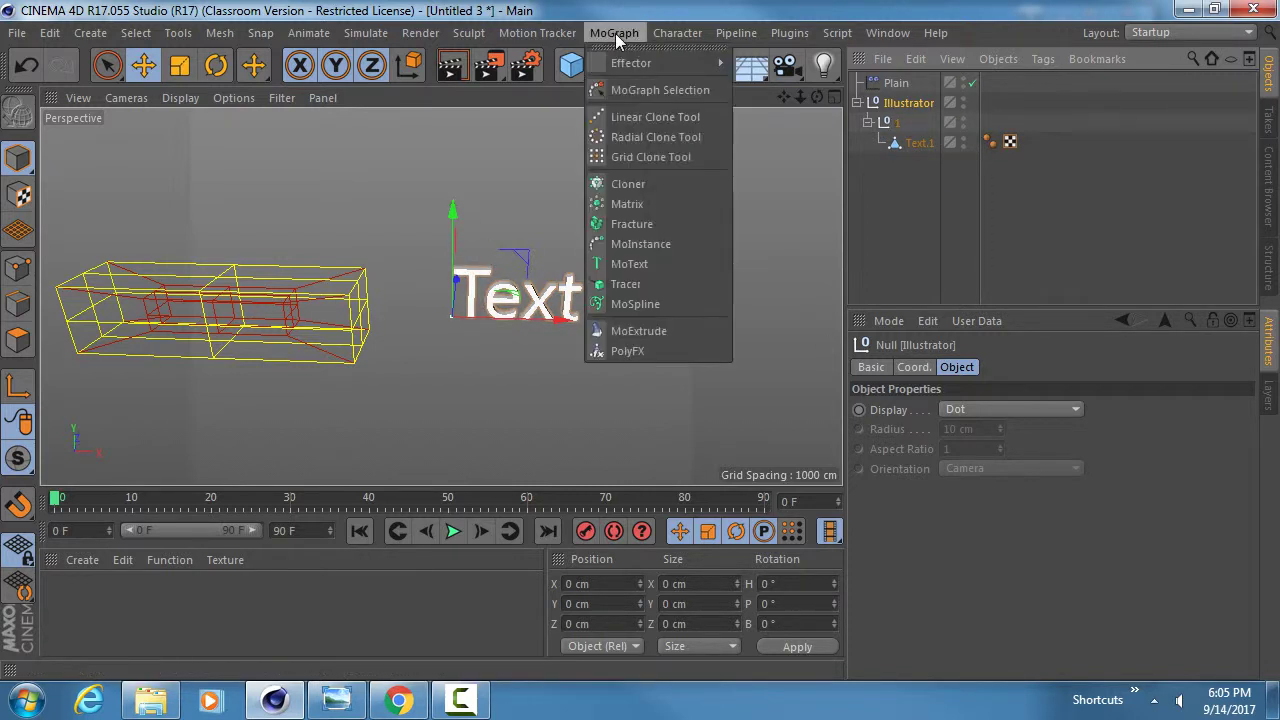
pyautogui.keyDown('alt'); pyautogui.click(646, 226); pyautogui.keyUp('alt')
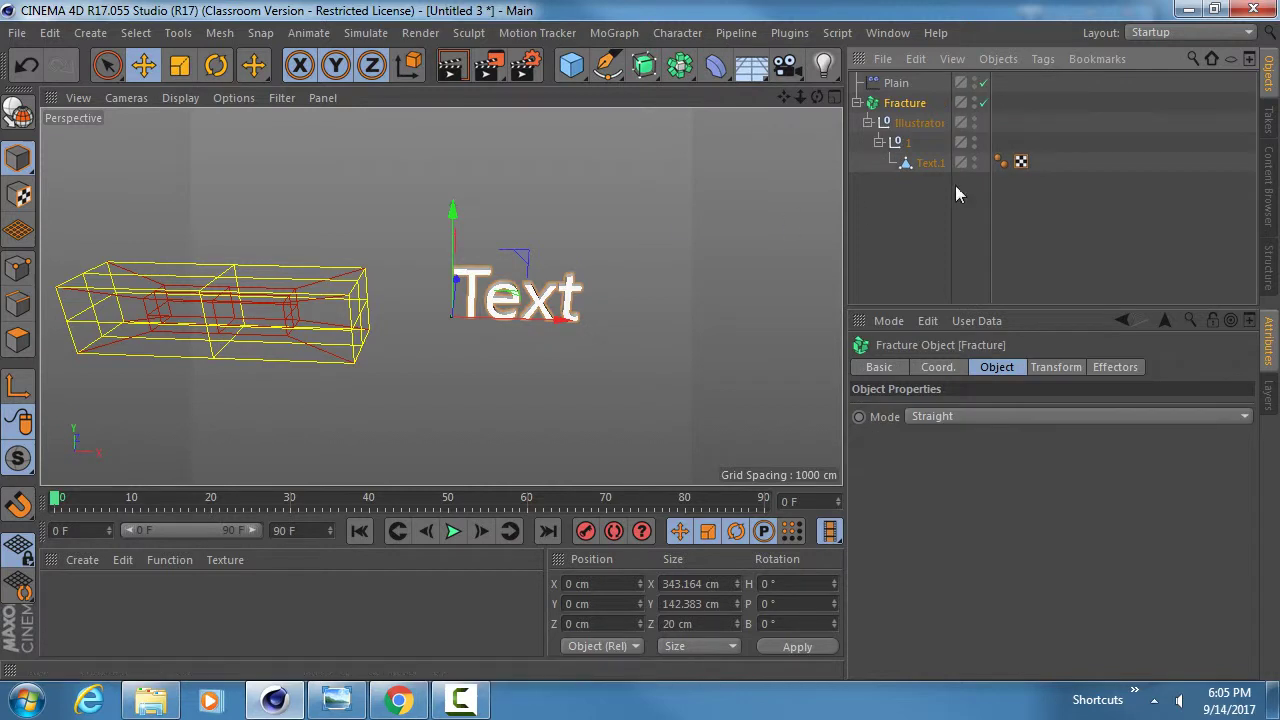
# Check the mode options of the Fracture object, keeping Straight selected
pyautogui.click(957, 123)
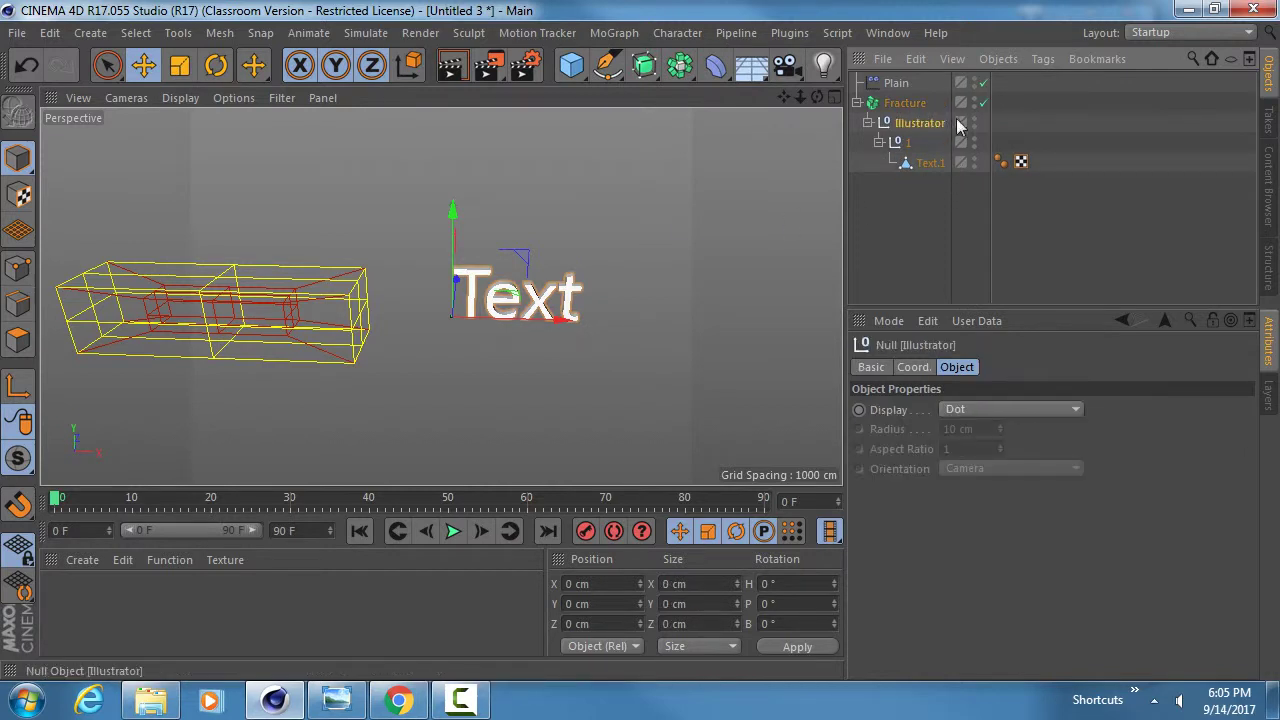
pyautogui.click(906, 103)
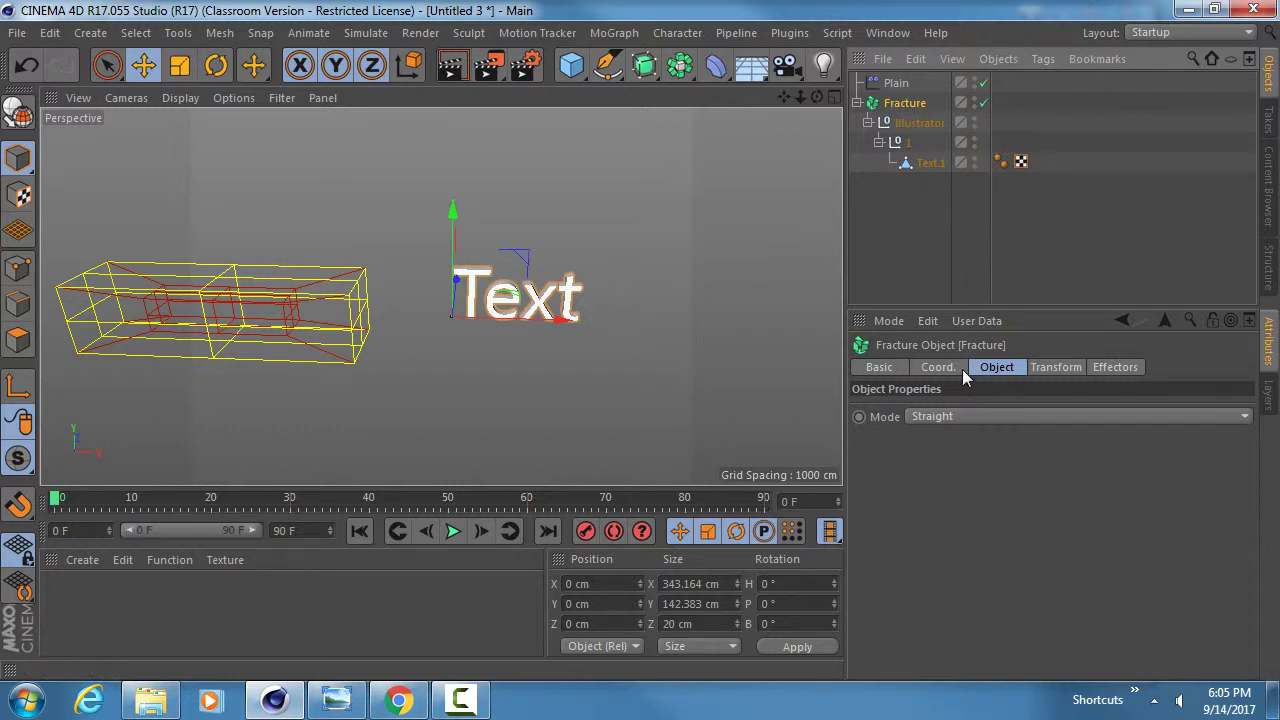
pyautogui.click(995, 368)
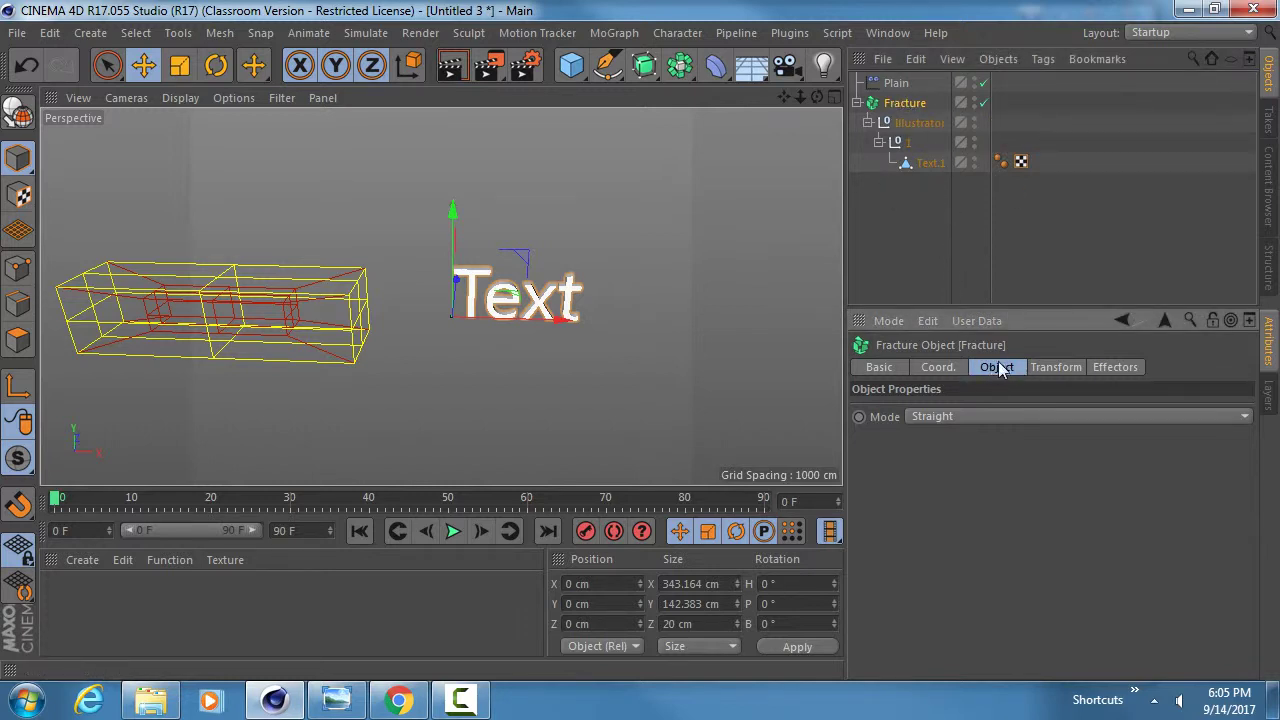
pyautogui.click(927, 415)
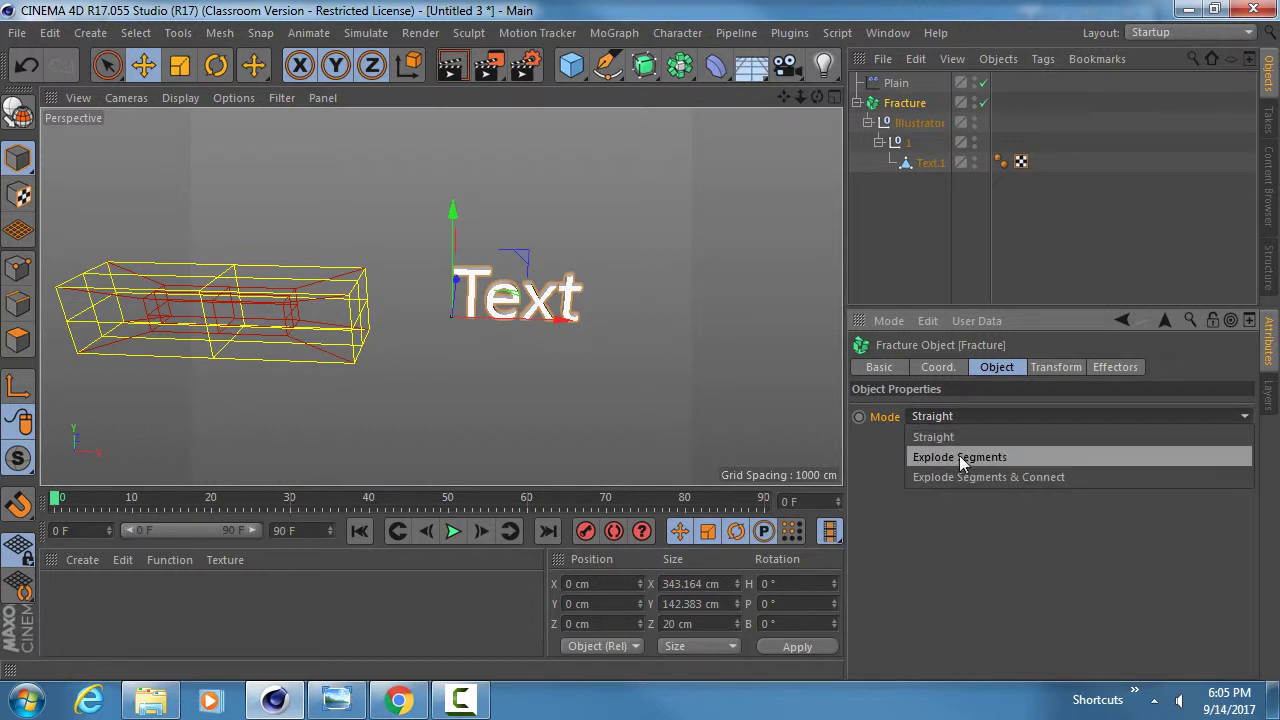
pyautogui.click(959, 438)
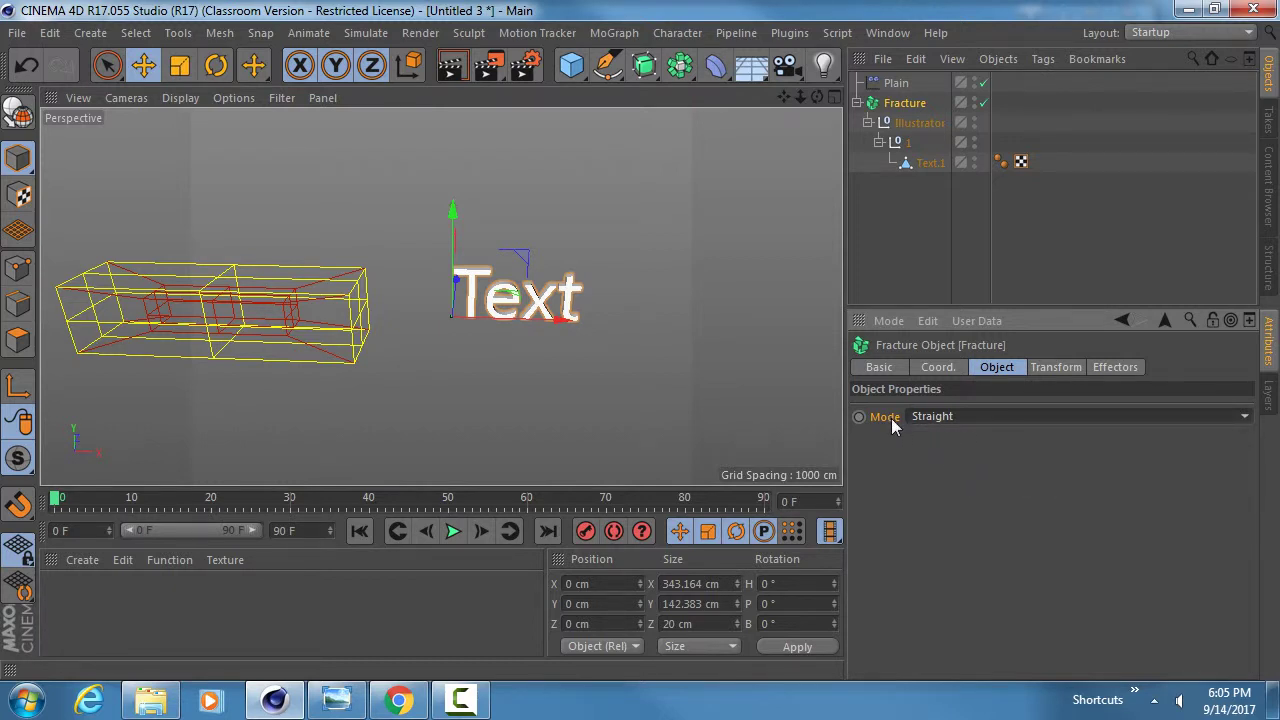
# Replace the existing Plain effector with a new Plain effector assigned to the Fracture object
pyautogui.click(895, 83)
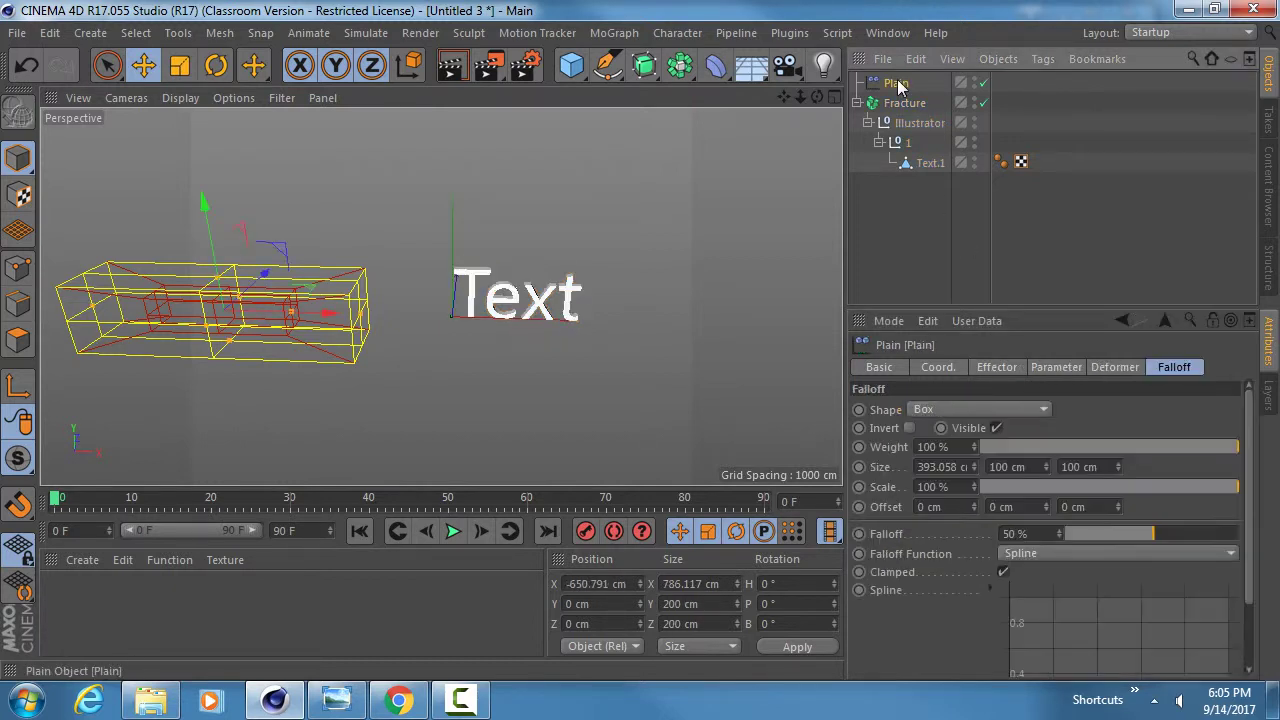
pyautogui.press('Delete')
pyautogui.click(903, 83)
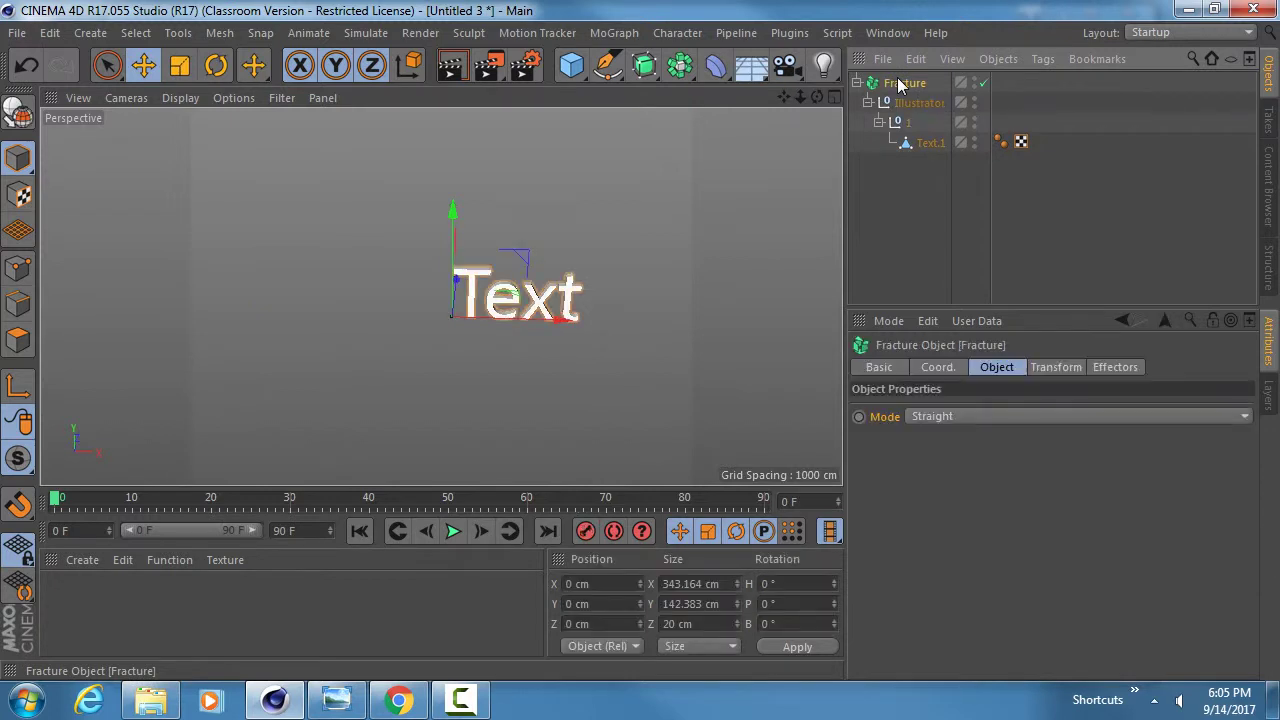
pyautogui.click(612, 33)
pyautogui.moveTo(640, 63)
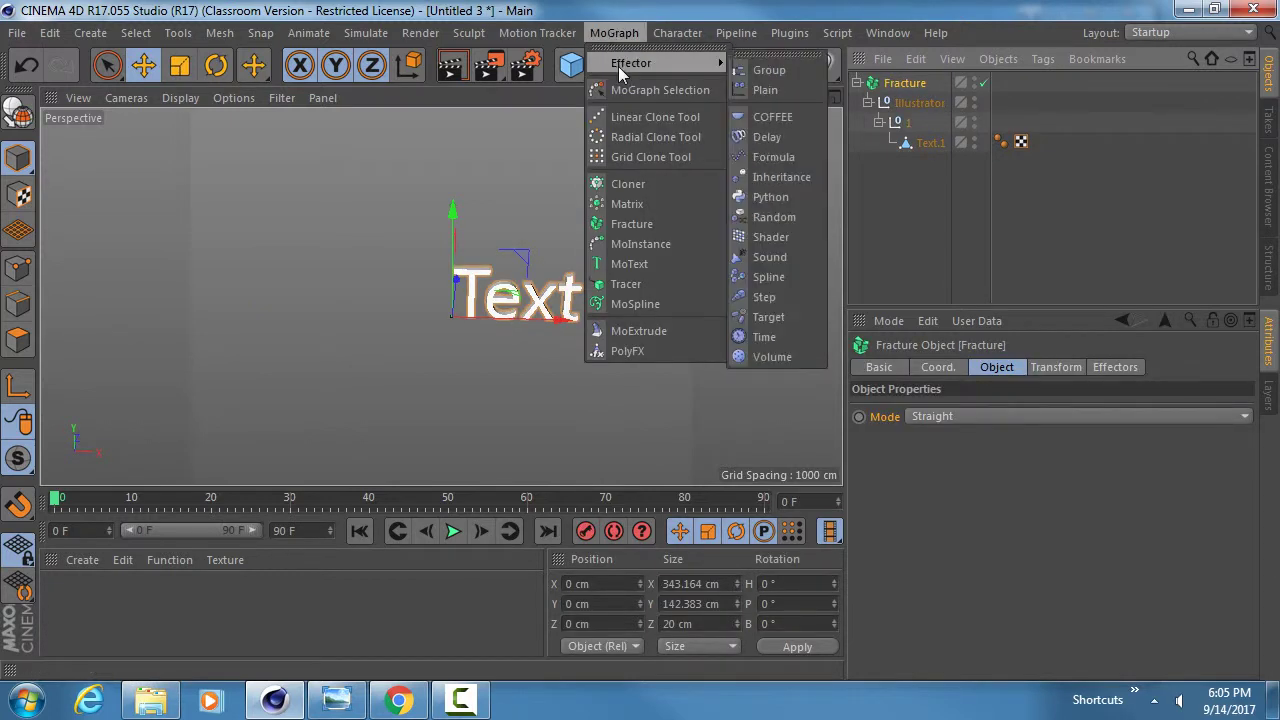
pyautogui.click(762, 93)
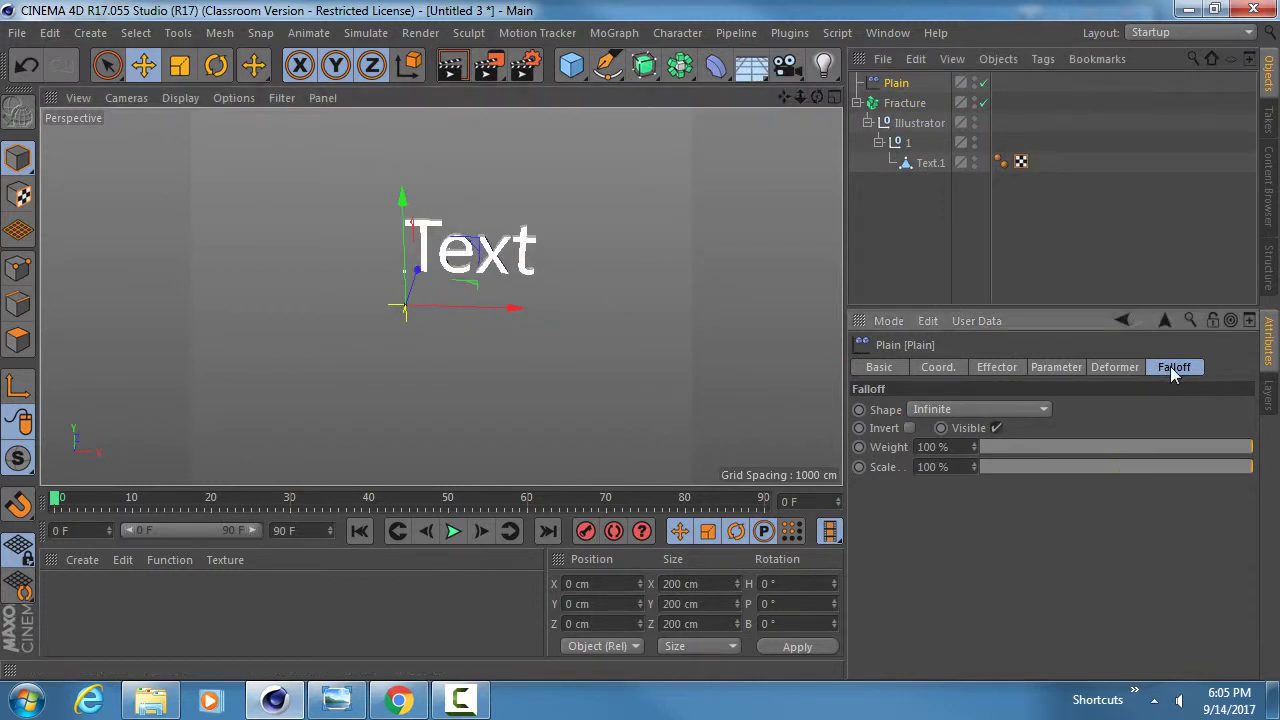
# Set the new Plain effector's falloff shape to Box and widen the box to about 642 cm in X
pyautogui.click(932, 412)
pyautogui.click(935, 452)
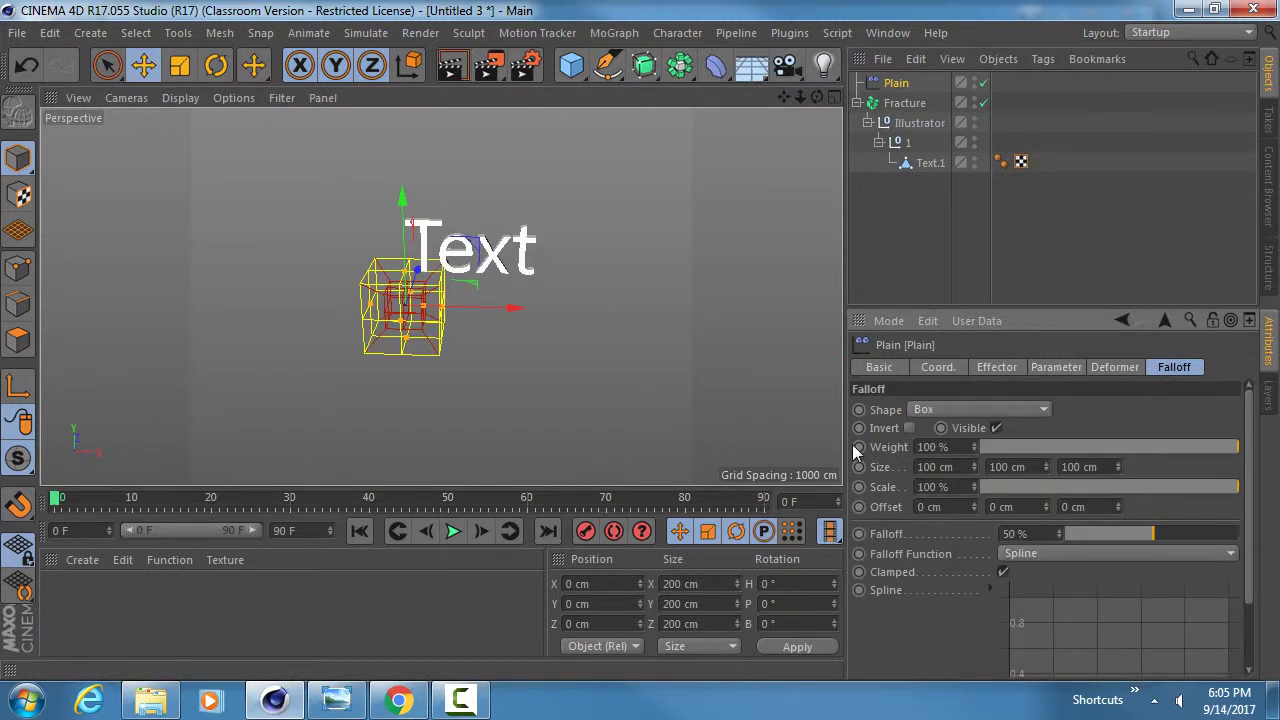
pyautogui.moveTo(440, 308); pyautogui.dragTo(618, 312)
pyautogui.moveTo(512, 314)
pyautogui.mouseDown()
pyautogui.moveTo(553, 318)
pyautogui.moveTo(251, 314)
pyautogui.moveTo(510, 325)
pyautogui.mouseUp()
# Try Explode Segments as the Fracture object's mode and settle on Explode Segments & Connect
pyautogui.click(910, 103)
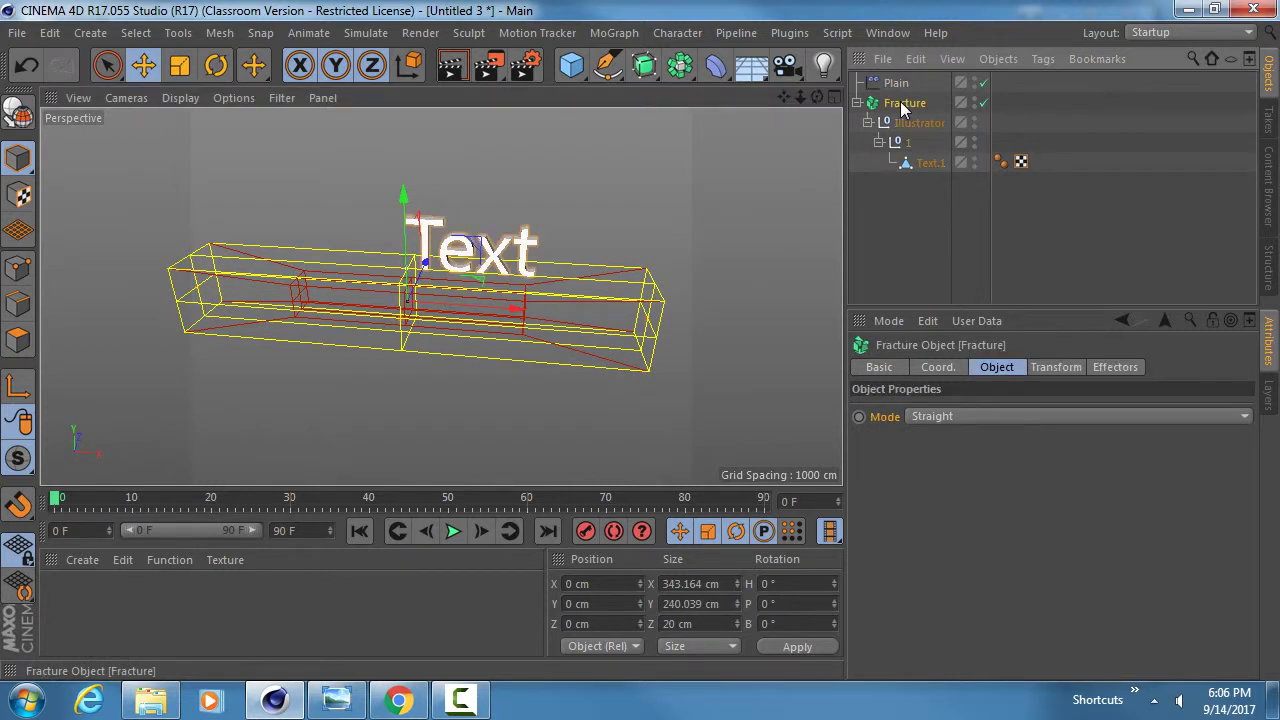
pyautogui.click(897, 84)
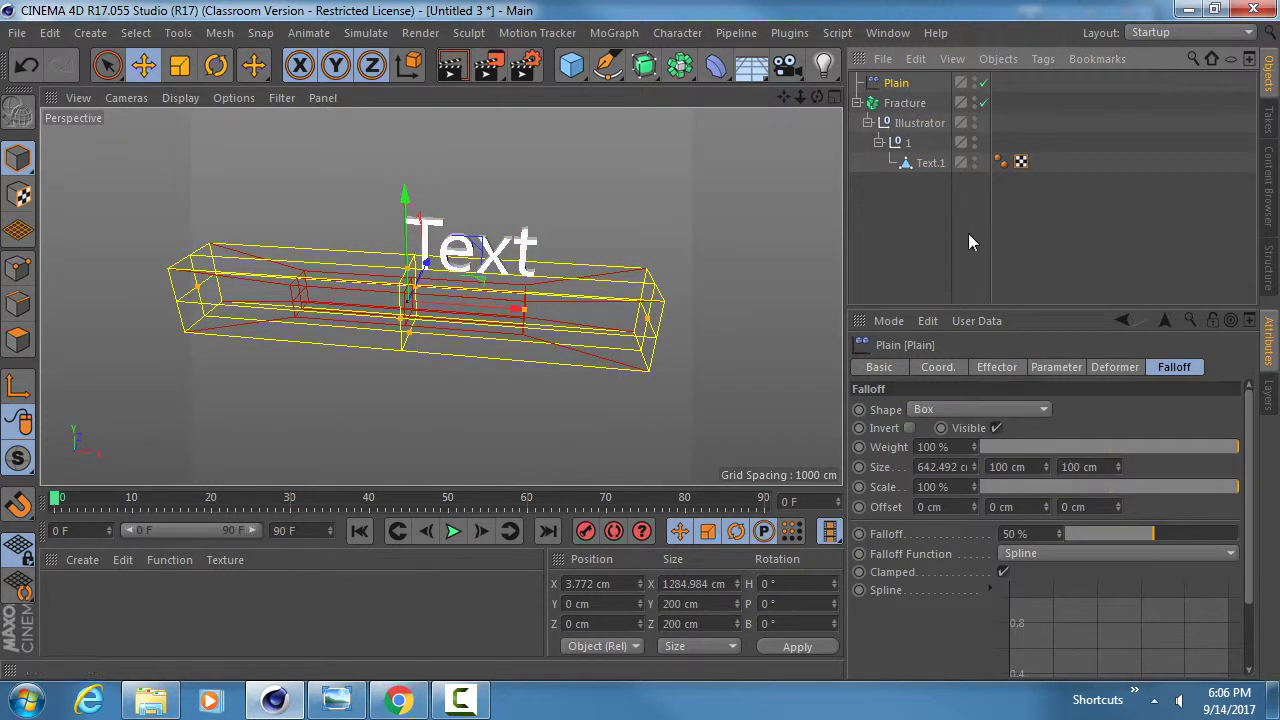
pyautogui.click(905, 103)
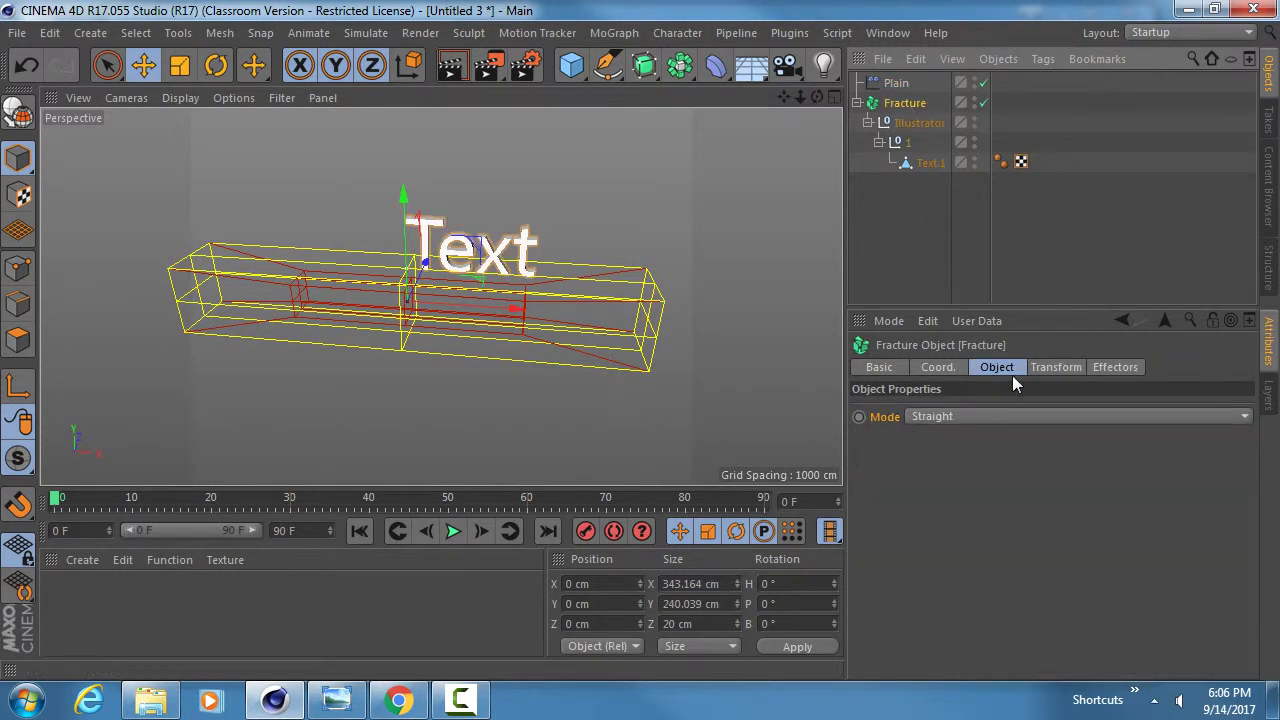
pyautogui.click(957, 416)
pyautogui.click(970, 453)
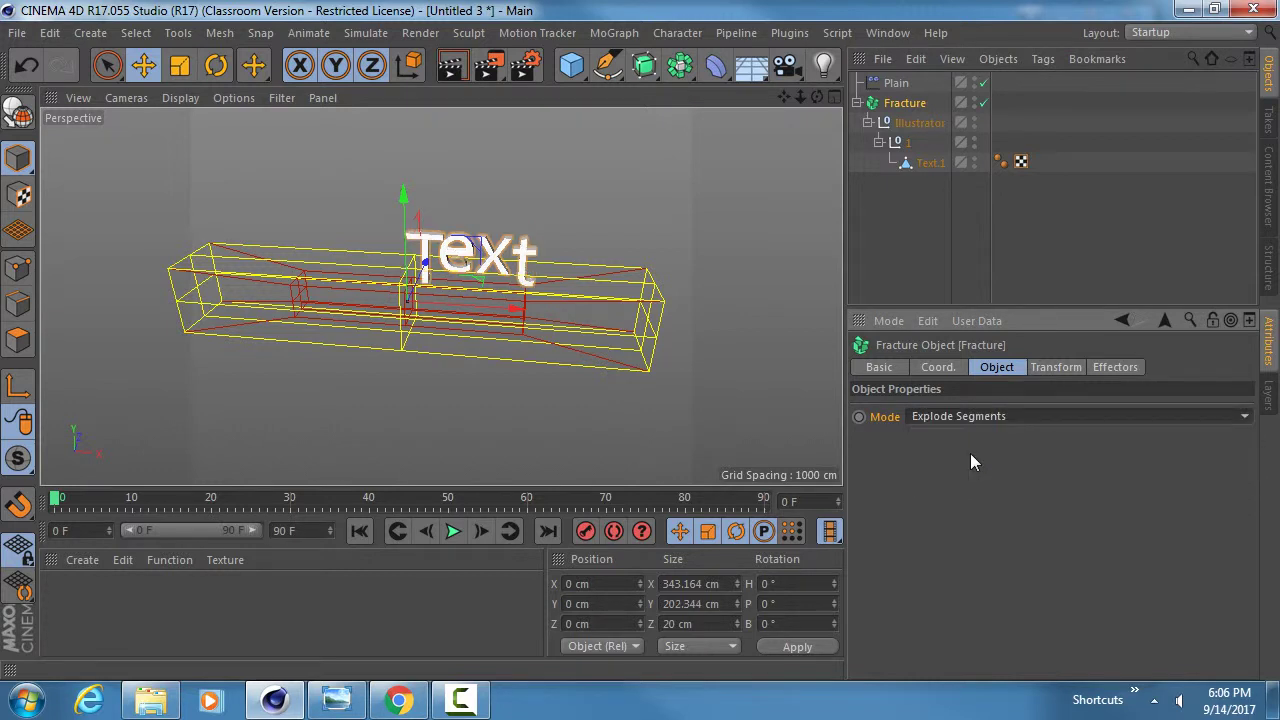
pyautogui.click(964, 416)
pyautogui.click(959, 476)
# Move the Plain effector along X to about -1069 cm so its falloff box is clear of the text
pyautogui.scroll(2, 505, 308)
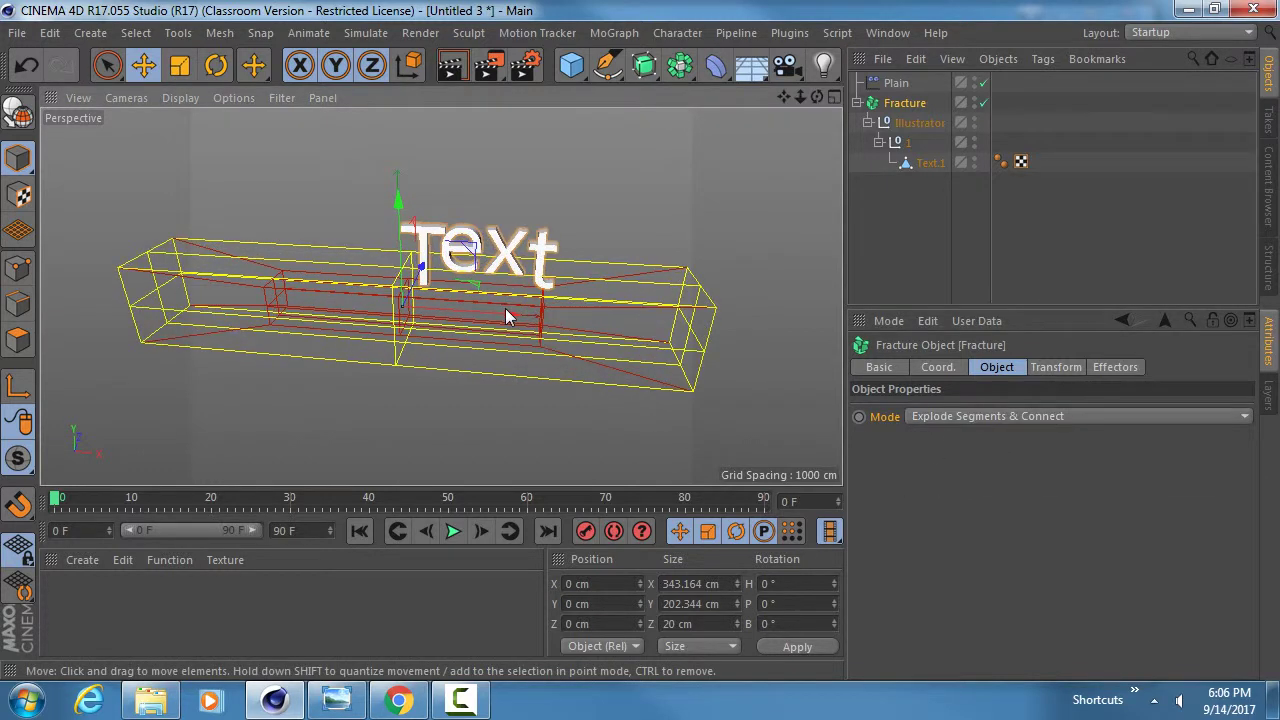
pyautogui.click(896, 82)
pyautogui.moveTo(511, 314); pyautogui.dragTo(310, 292)
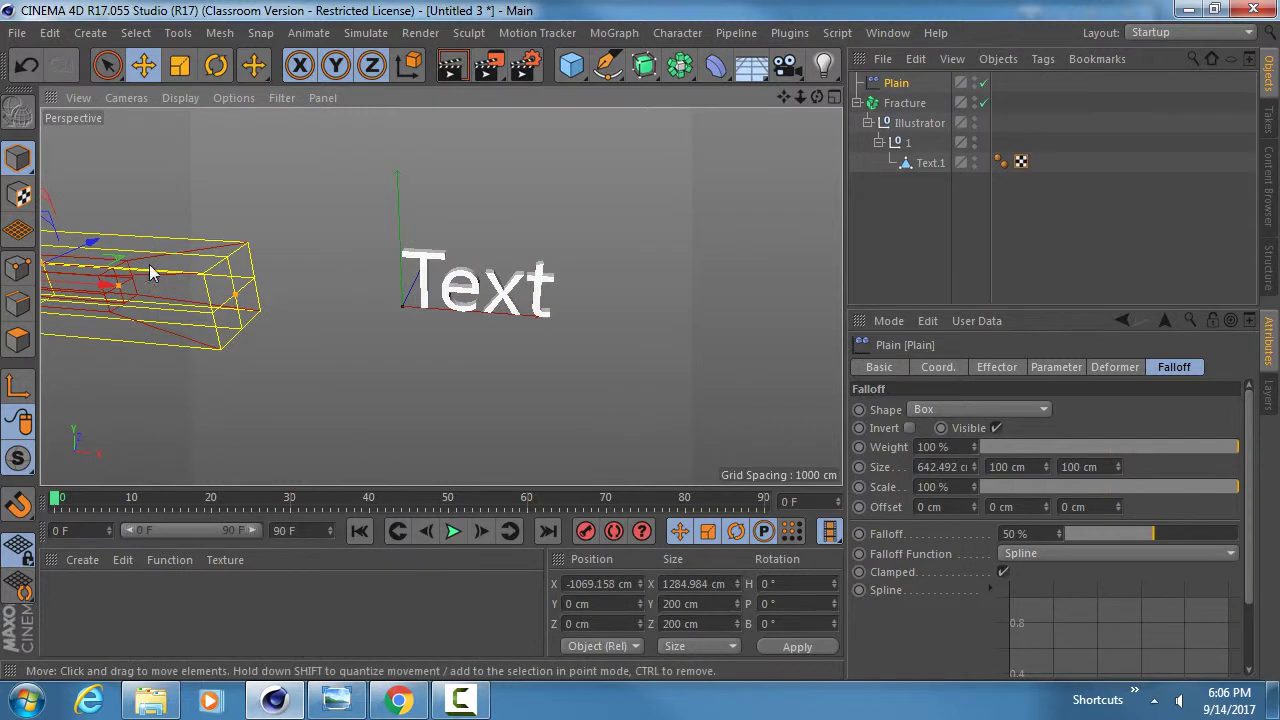
# Review the Fracture object's mode list with Explode Segments & Connect kept, and inspect the text beside the falloff box
pyautogui.click(898, 104)
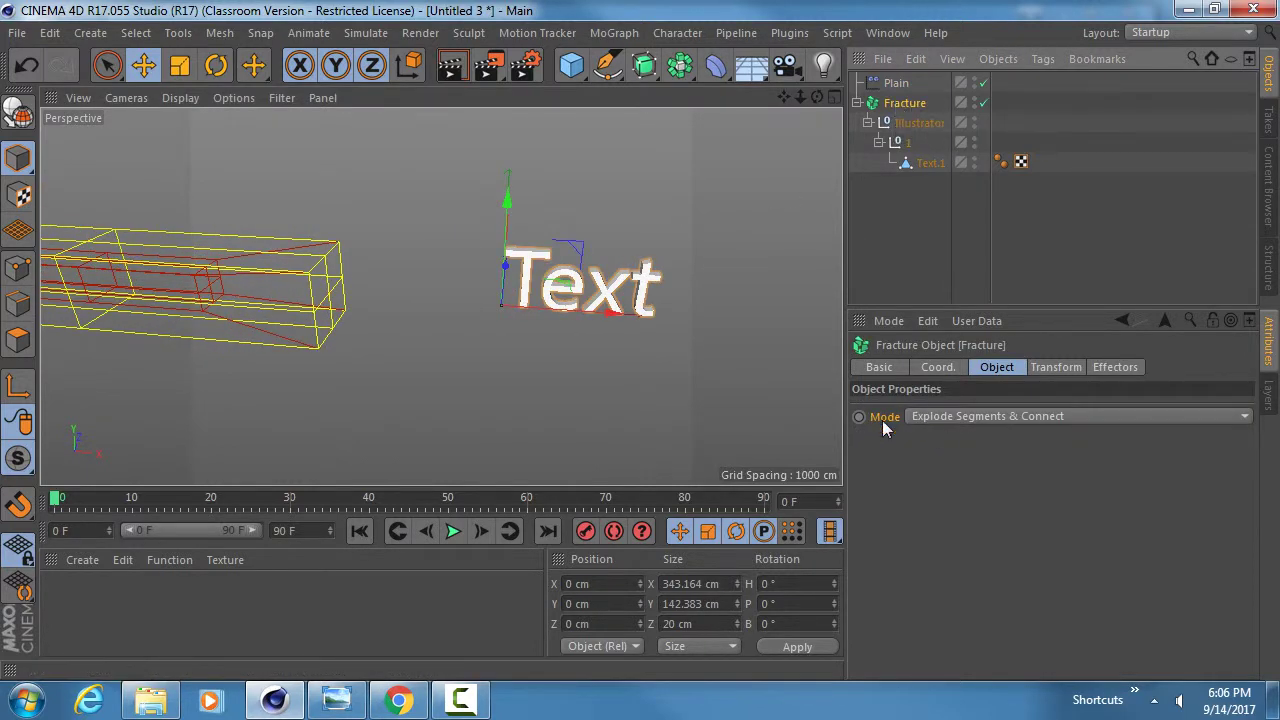
pyautogui.click(927, 418)
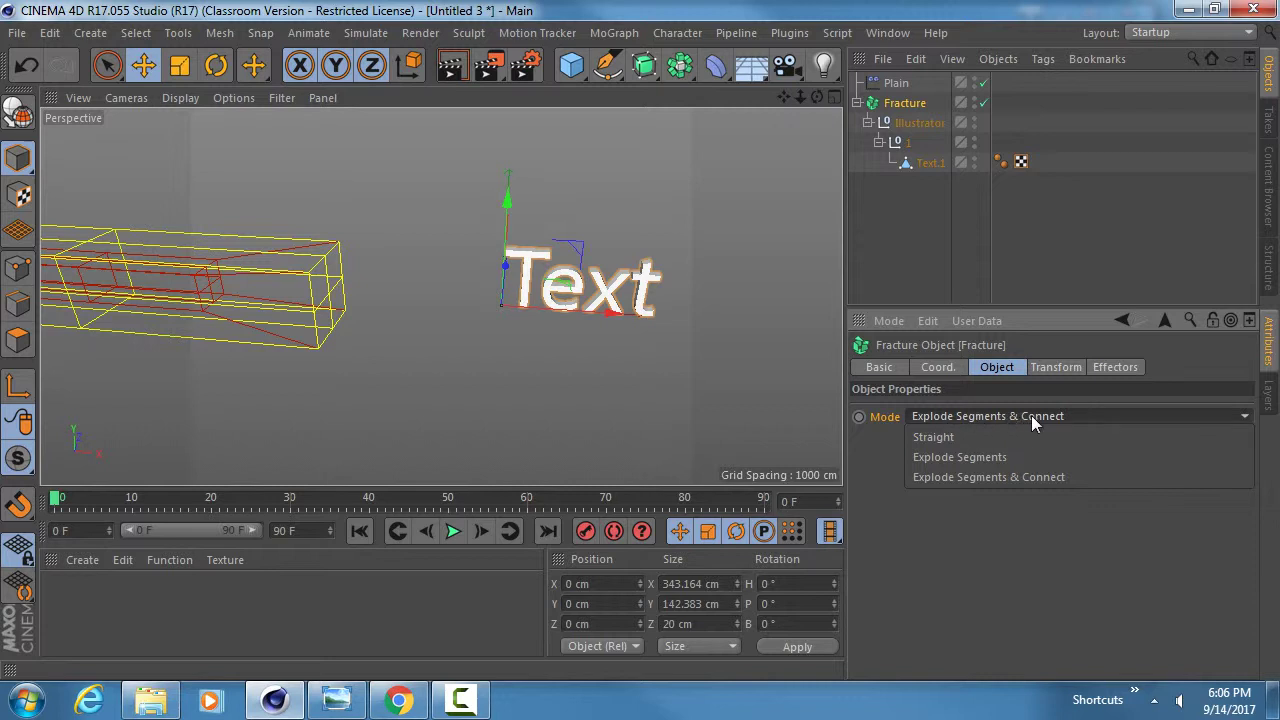
pyautogui.click(990, 477)
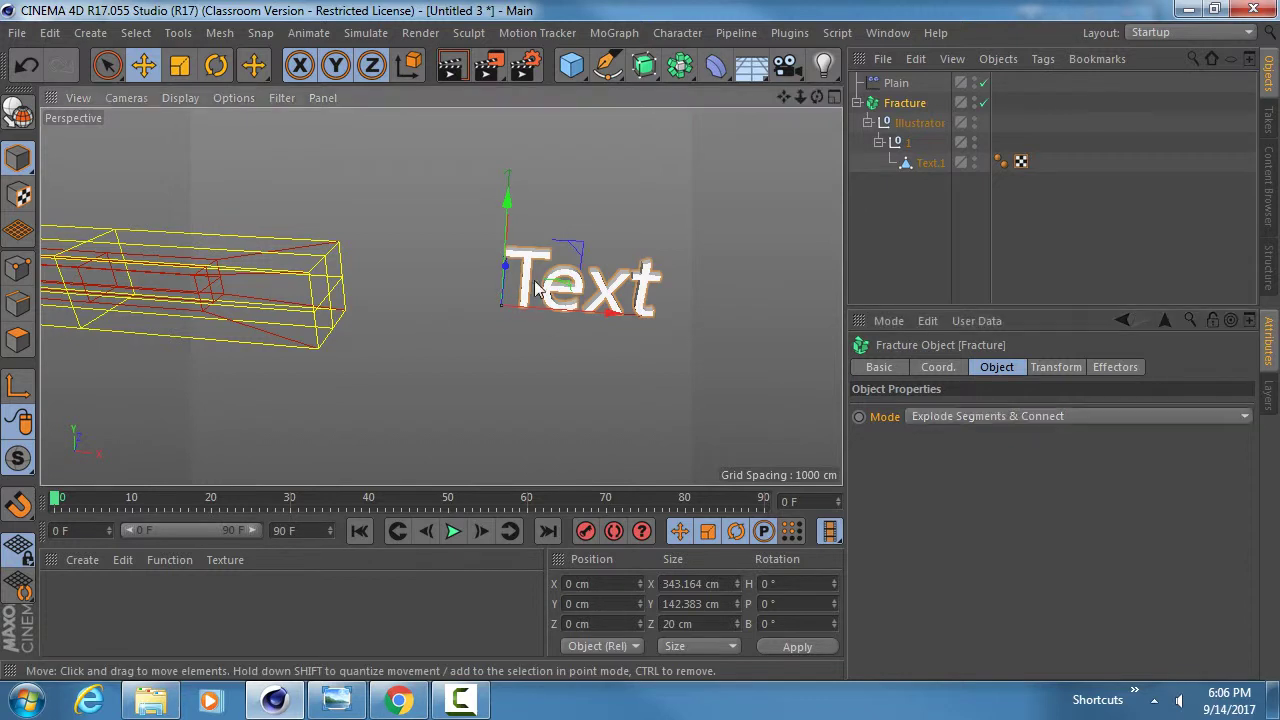
pyautogui.keyDown('alt'); pyautogui.moveTo(578, 340); pyautogui.dragTo(441, 267); pyautogui.keyUp('alt')
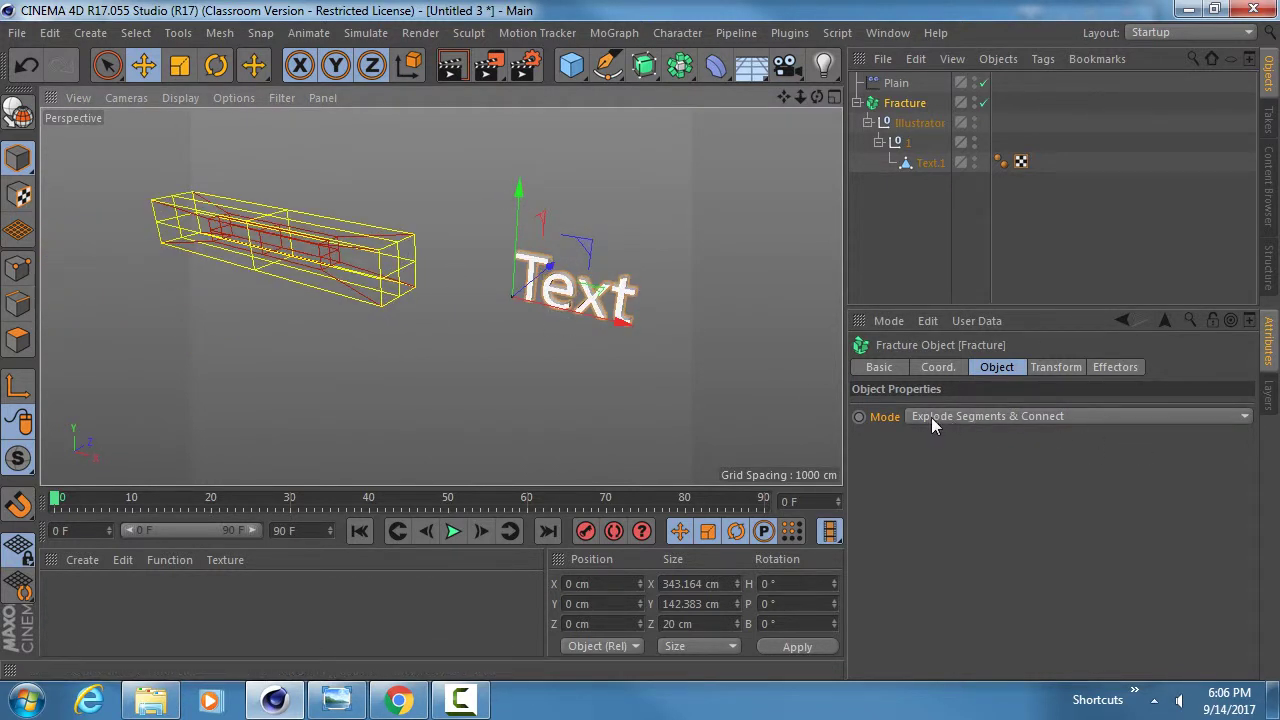
# Reselect Explode Segments & Connect as the Fracture object's mode
pyautogui.click(954, 416)
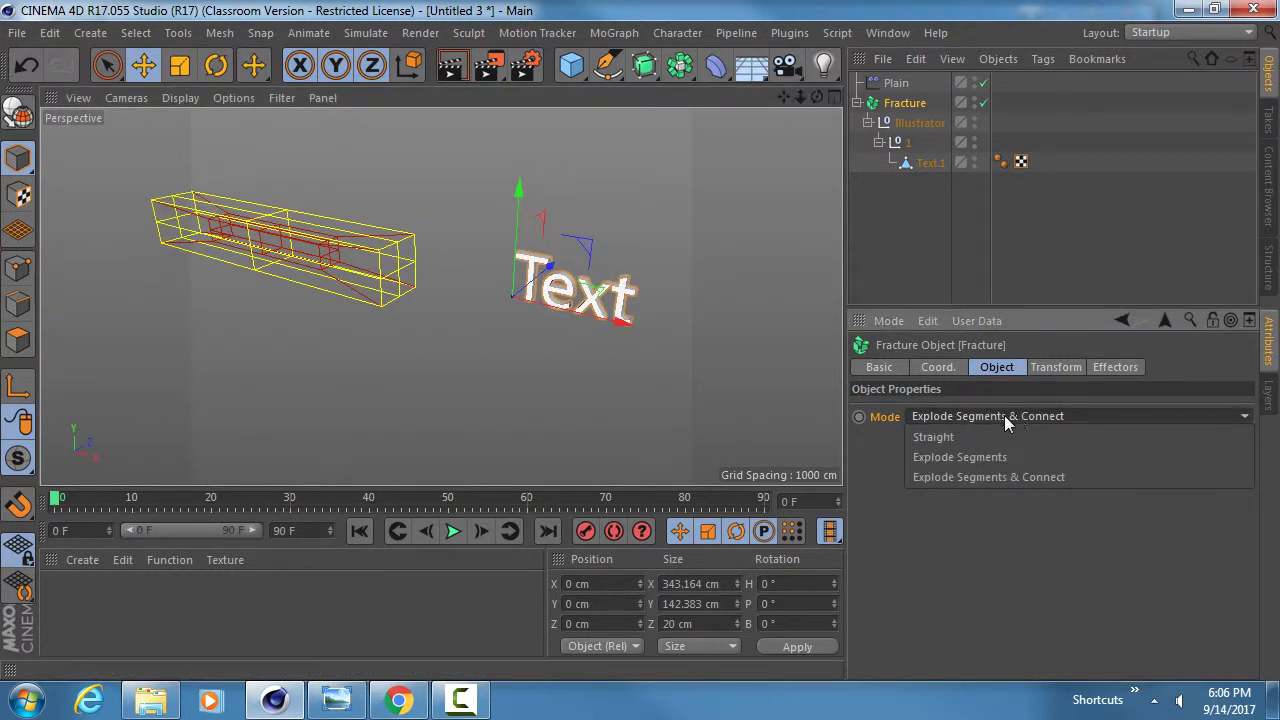
pyautogui.click(965, 477)
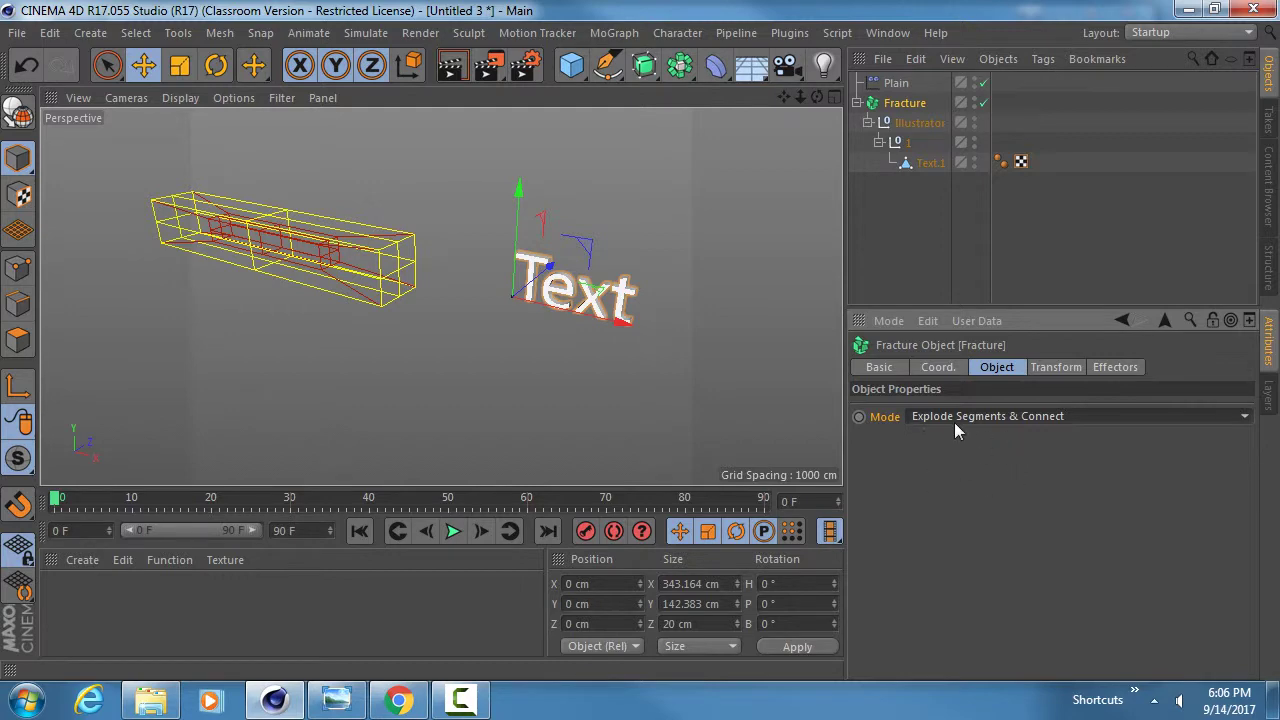
pyautogui.keyDown('alt'); pyautogui.moveTo(556, 284); pyautogui.dragTo(540, 282); pyautogui.keyUp('alt')
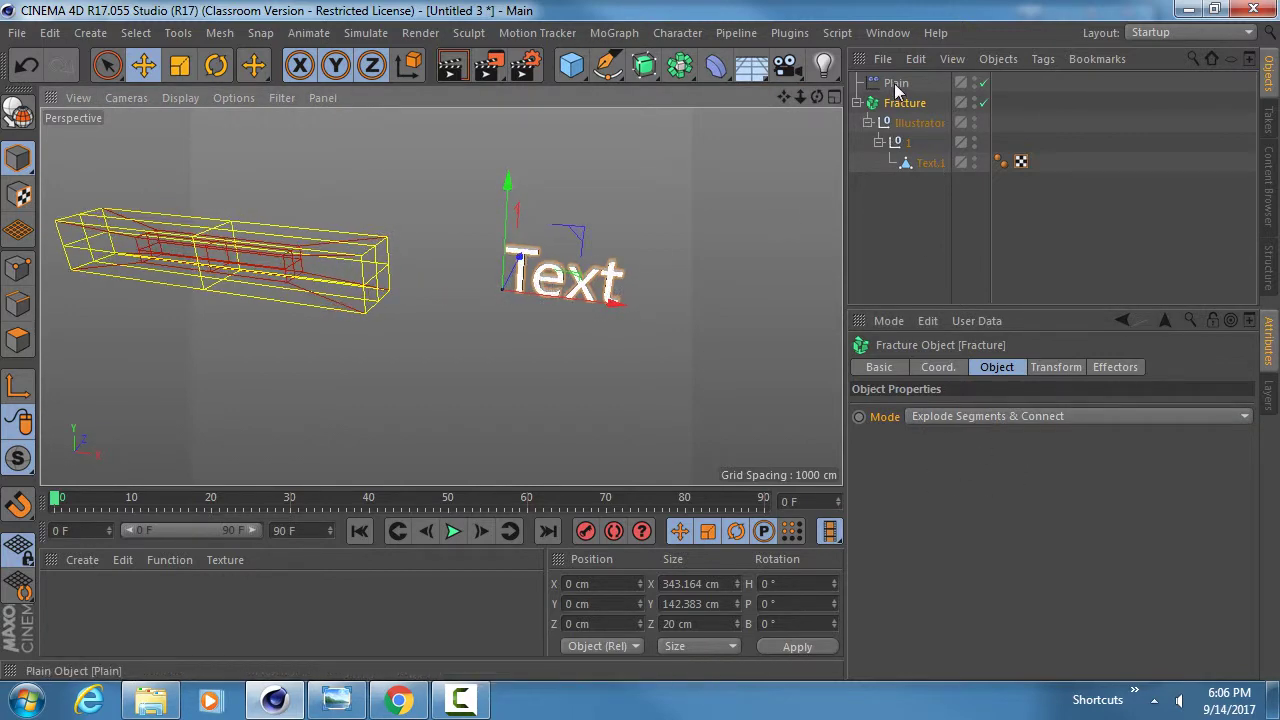
# Move the Plain effector farther from the text along X, to about -1183 cm
pyautogui.click(896, 83)
pyautogui.moveTo(330, 276); pyautogui.dragTo(538, 298)
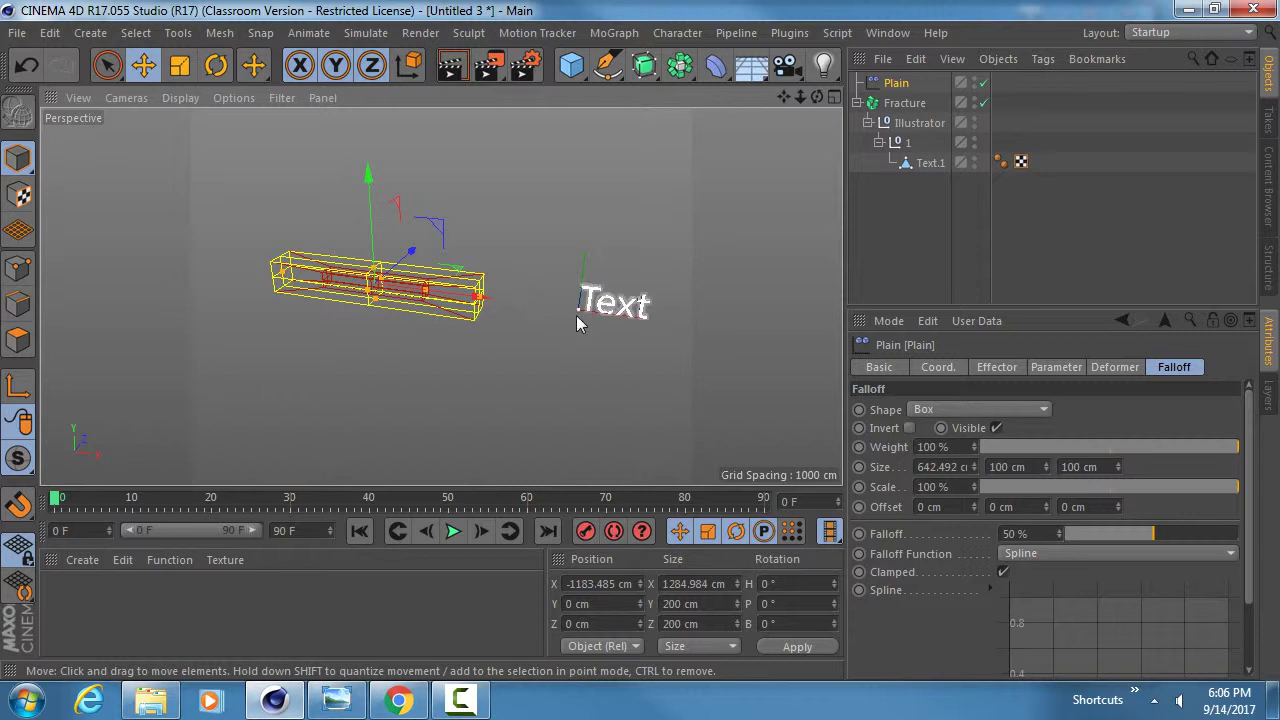
pyautogui.scroll(-1, 592, 305)
pyautogui.scroll(3, 590, 310)
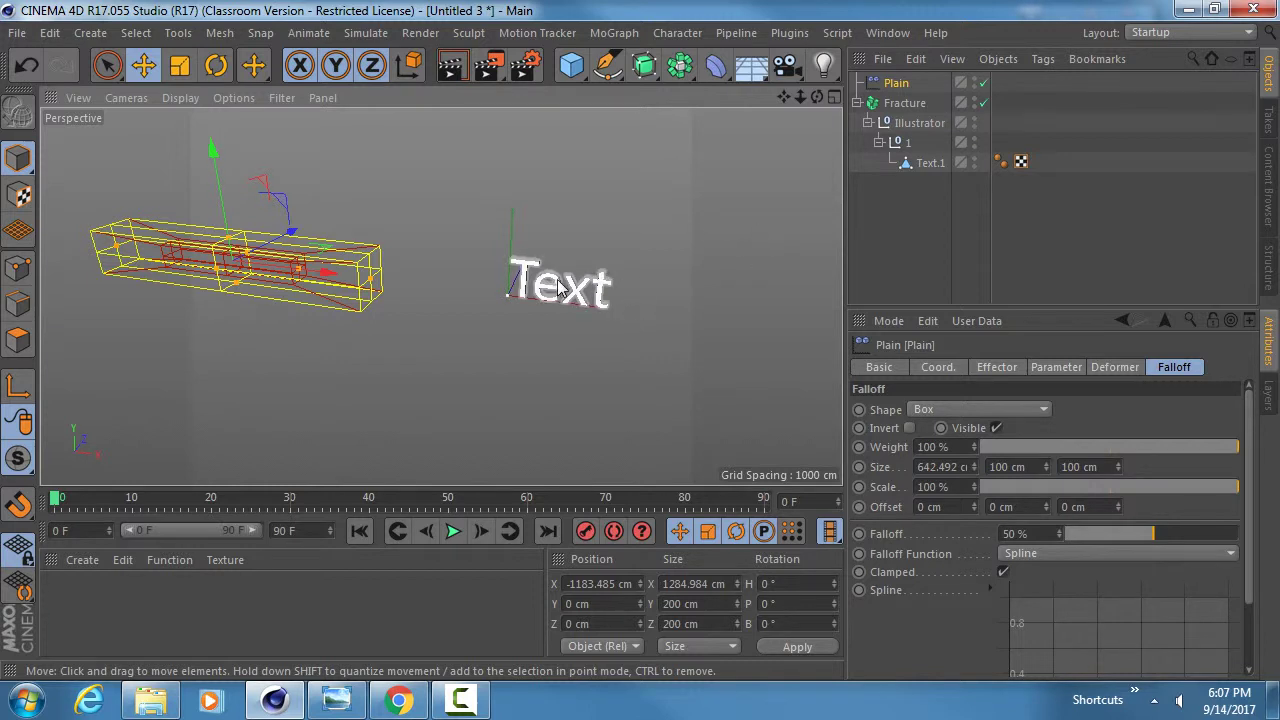
pyautogui.moveTo(554, 279)
pyautogui.keyDown('alt'); pyautogui.mouseDown()
pyautogui.moveTo(587, 258)
pyautogui.moveTo(531, 258)
pyautogui.mouseUp(); pyautogui.keyUp('alt')
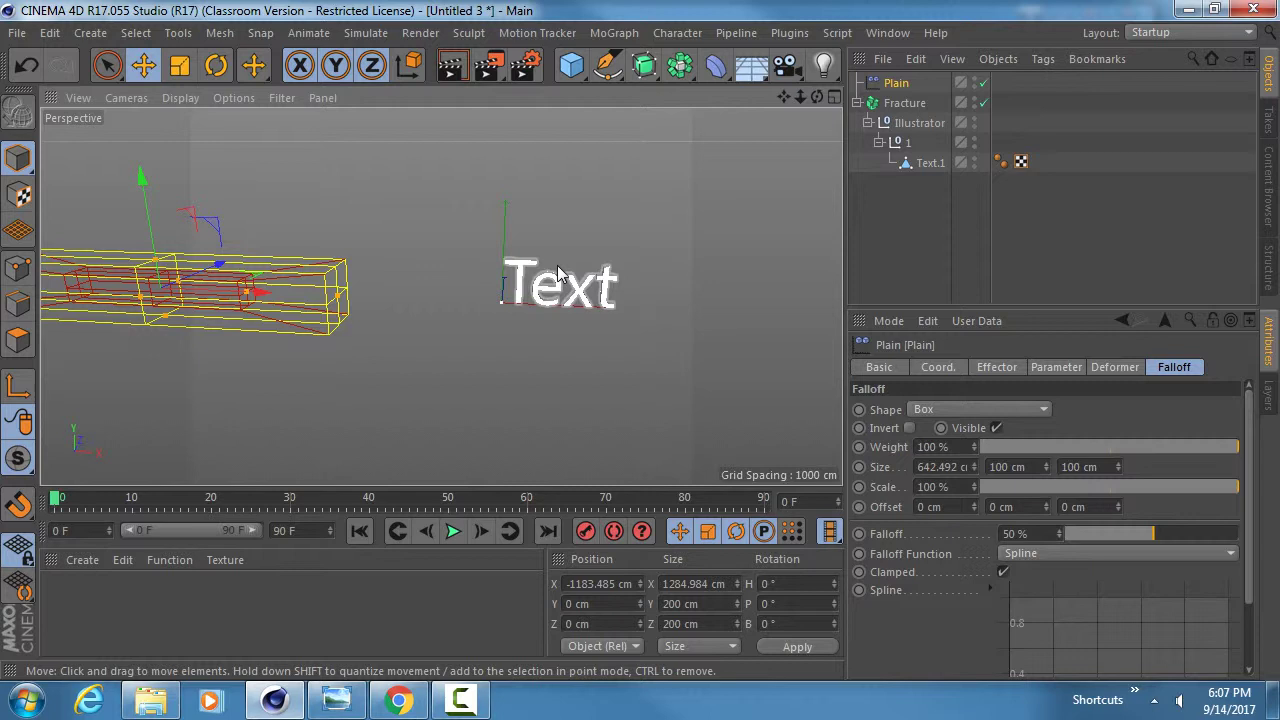
# Select the Text.1 polygon object and disable both the Plain effector and the Fracture object
pyautogui.click(928, 162)
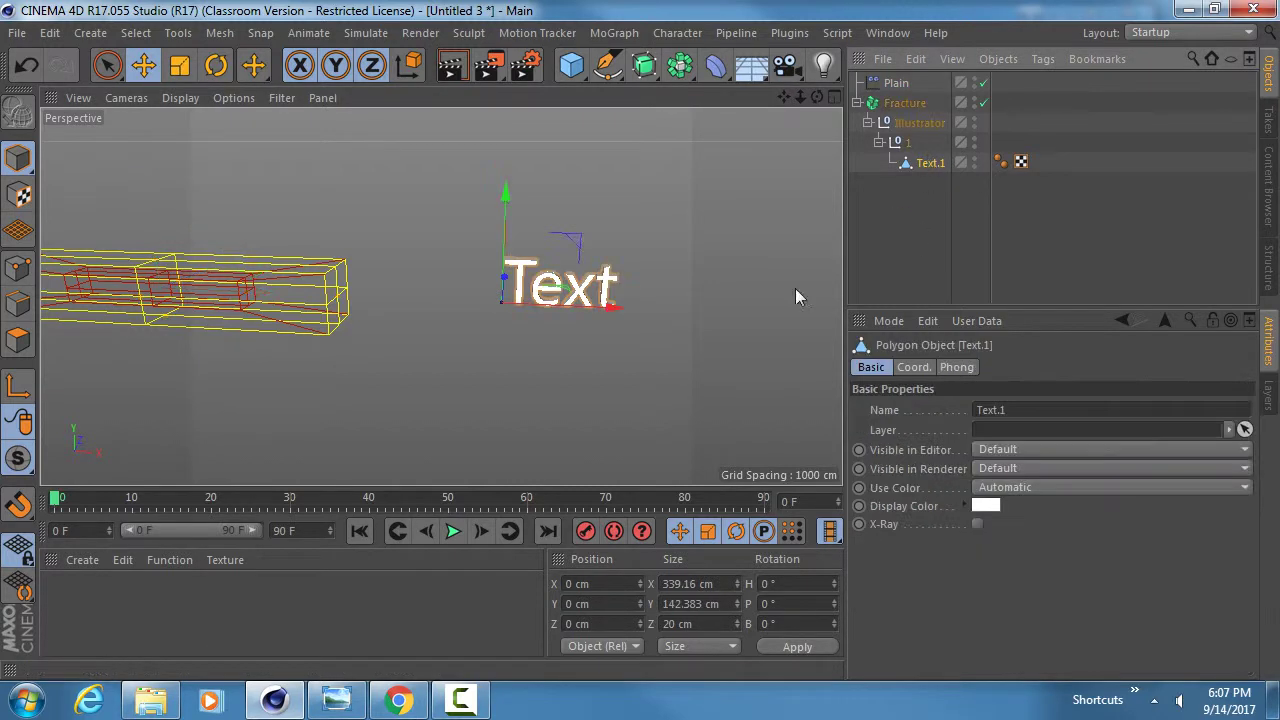
pyautogui.keyDown('alt'); pyautogui.moveTo(565, 273); pyautogui.dragTo(507, 265, button='middle'); pyautogui.keyUp('alt')
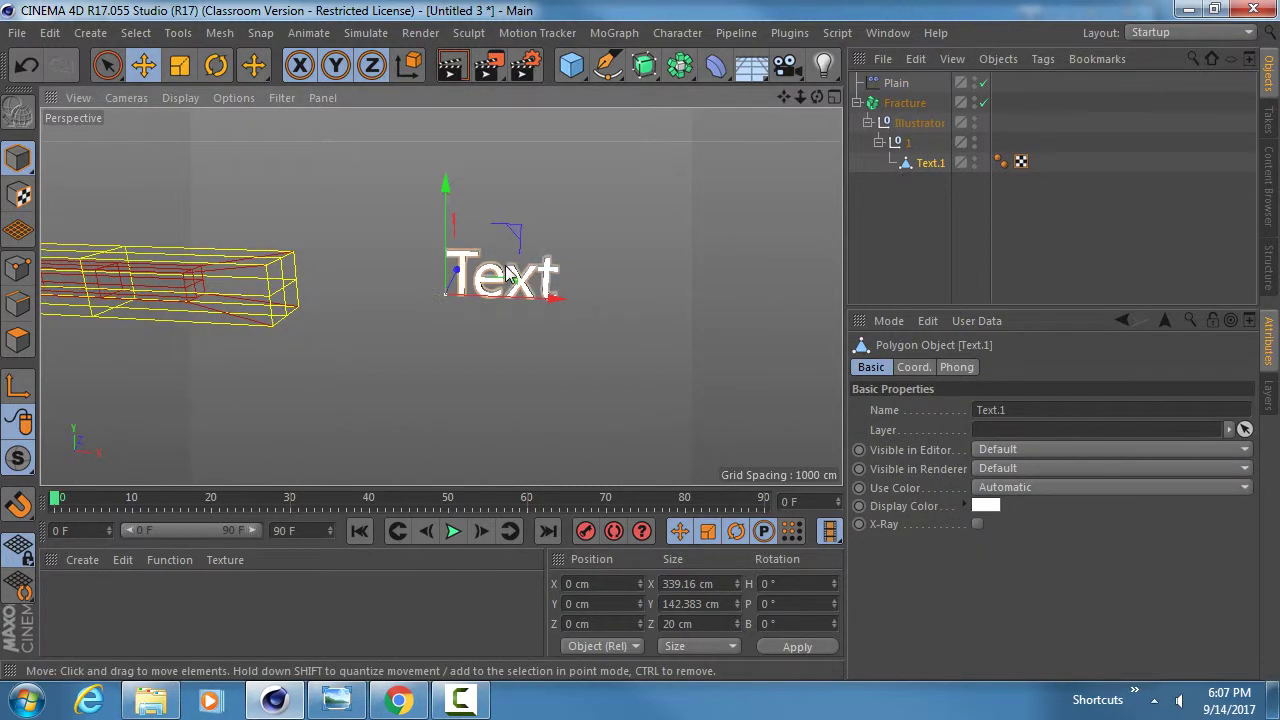
pyautogui.keyDown('alt'); pyautogui.moveTo(502, 265); pyautogui.dragTo(546, 262, button='right'); pyautogui.keyUp('alt')
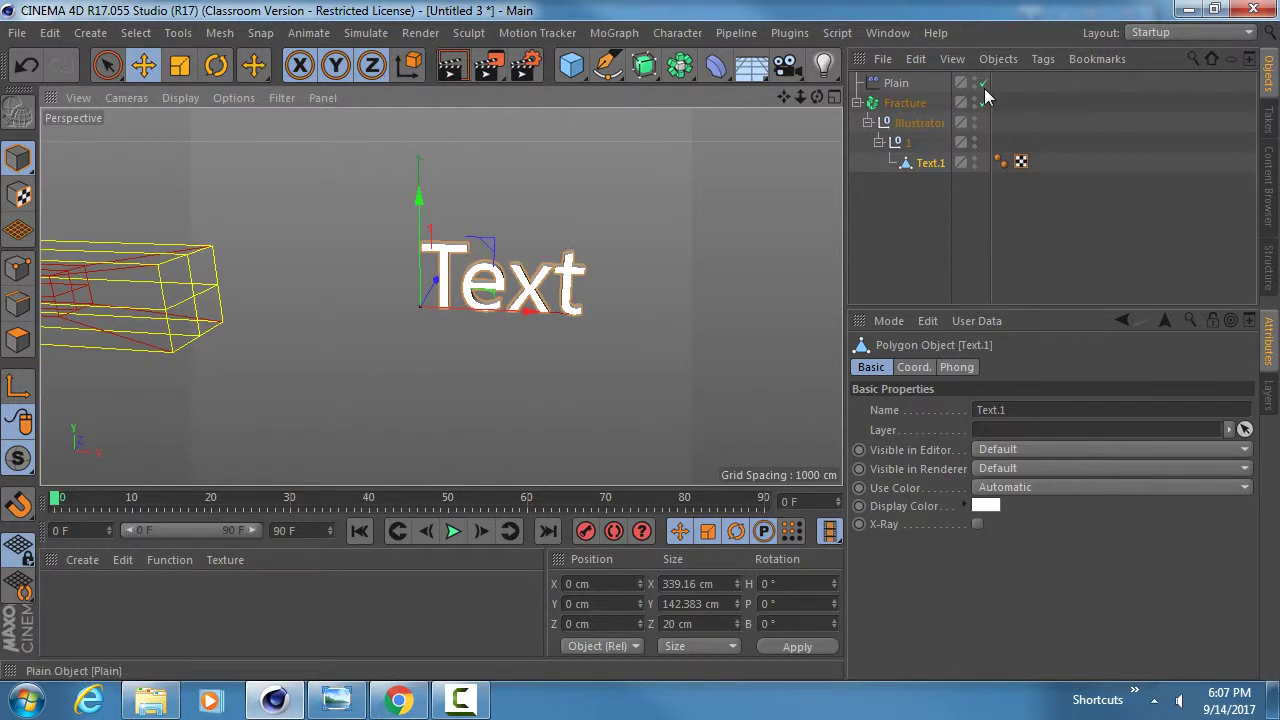
pyautogui.click(984, 84)
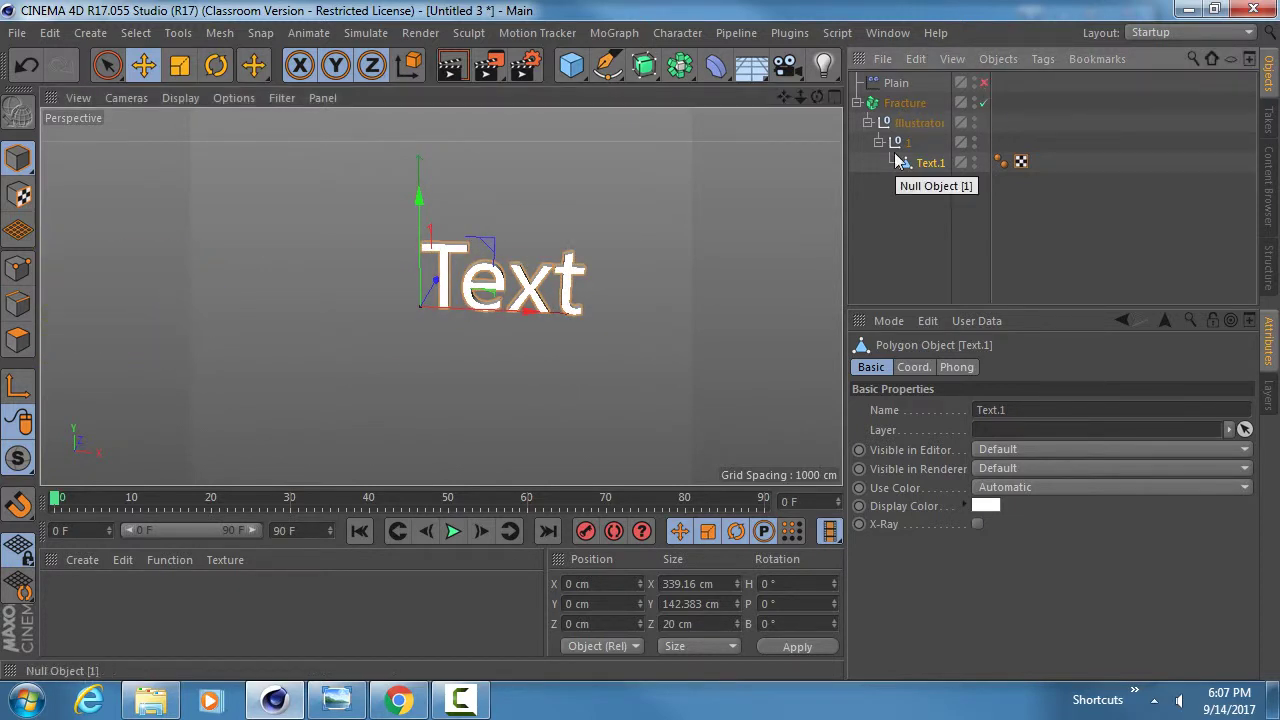
pyautogui.click(984, 103)
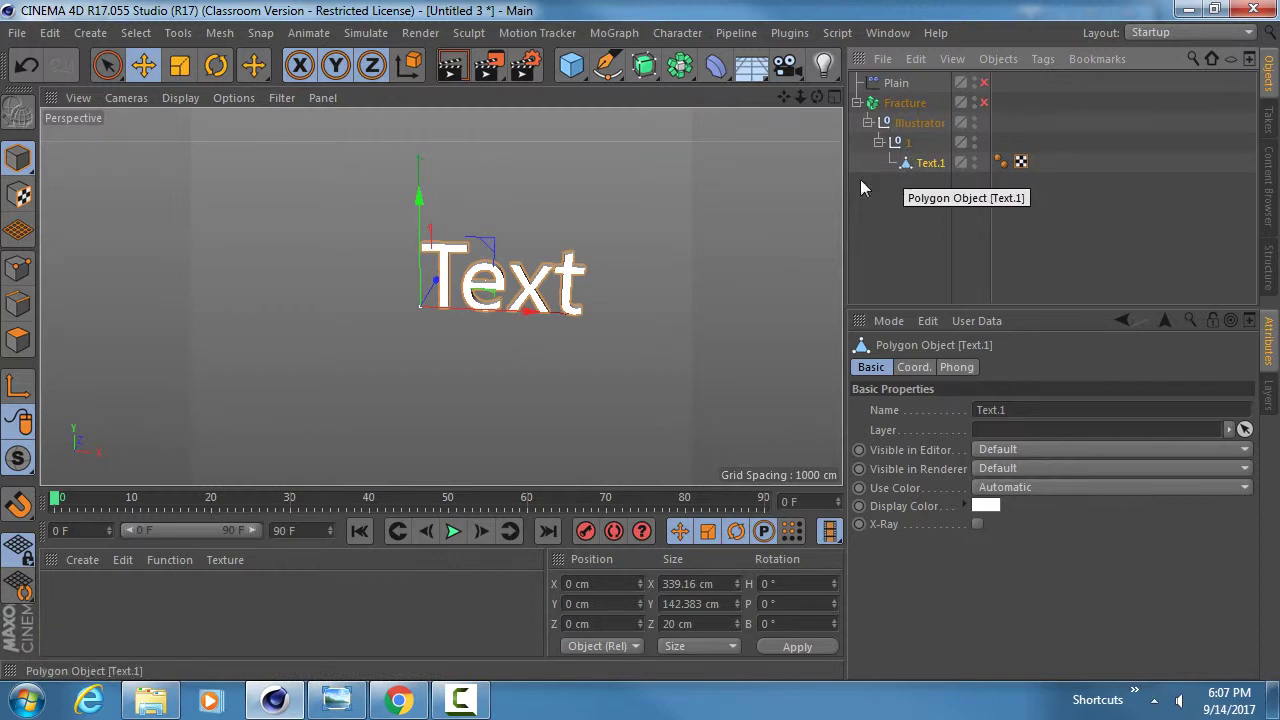
# Select faces of the letter T individually in Polygon mode, adding its side faces to the front face
pyautogui.click(18, 338)
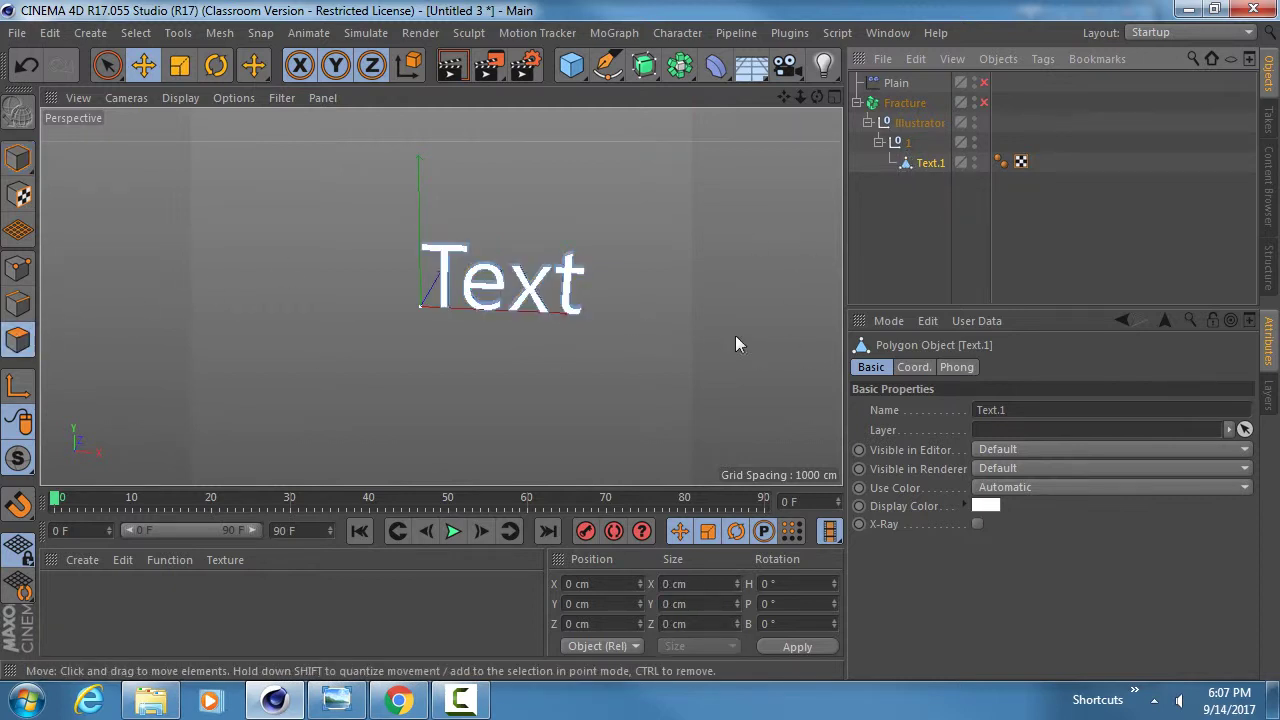
pyautogui.scroll(5, 585, 263)
pyautogui.keyDown('alt'); pyautogui.moveTo(585, 263); pyautogui.dragTo(410, 190); pyautogui.keyUp('alt')
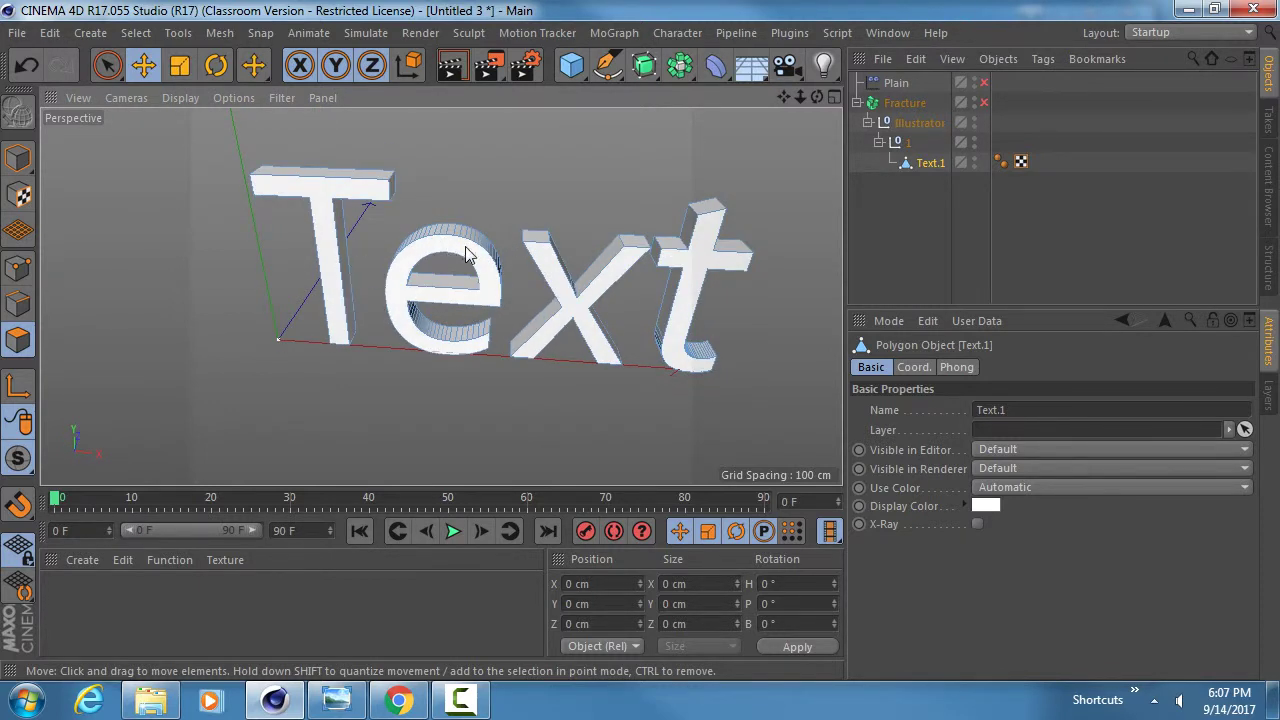
pyautogui.click(340, 190)
pyautogui.keyDown('alt'); pyautogui.moveTo(369, 187); pyautogui.dragTo(424, 144); pyautogui.keyUp('alt')
pyautogui.keyDown('shift'); pyautogui.click(478, 193); pyautogui.keyUp('shift')
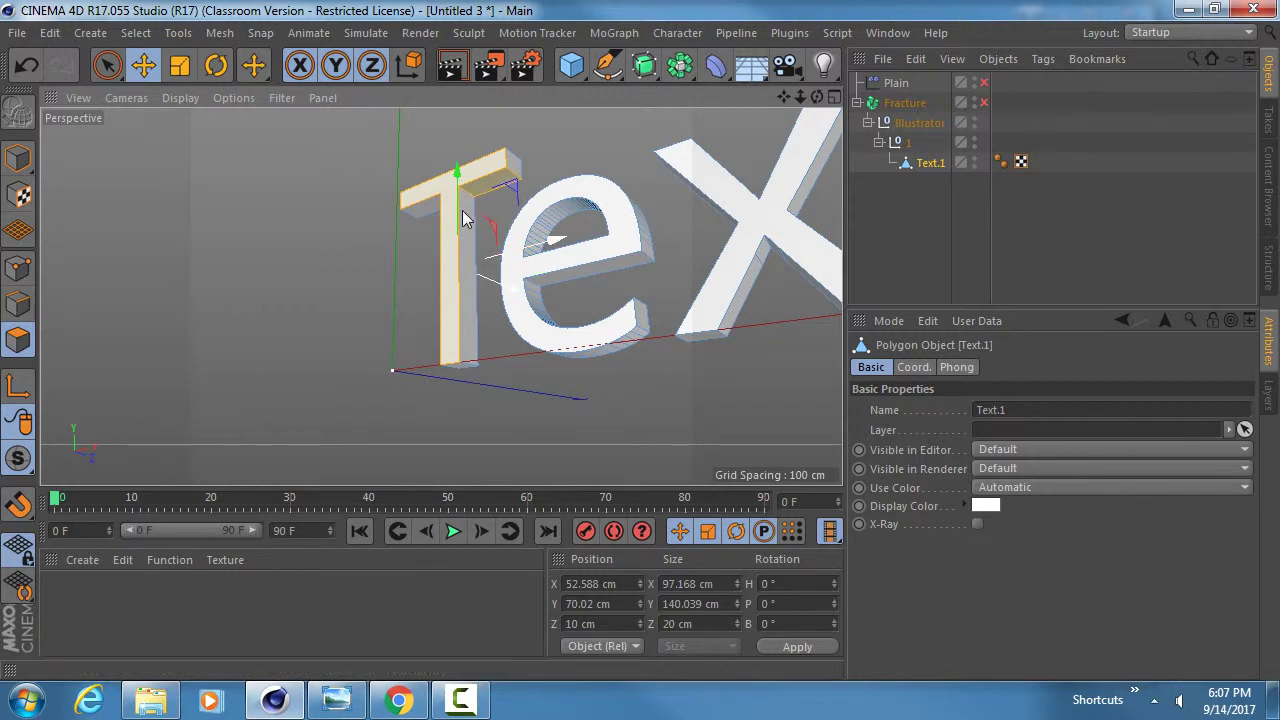
pyautogui.keyDown('alt'); pyautogui.moveTo(474, 286); pyautogui.dragTo(458, 367); pyautogui.keyUp('alt')
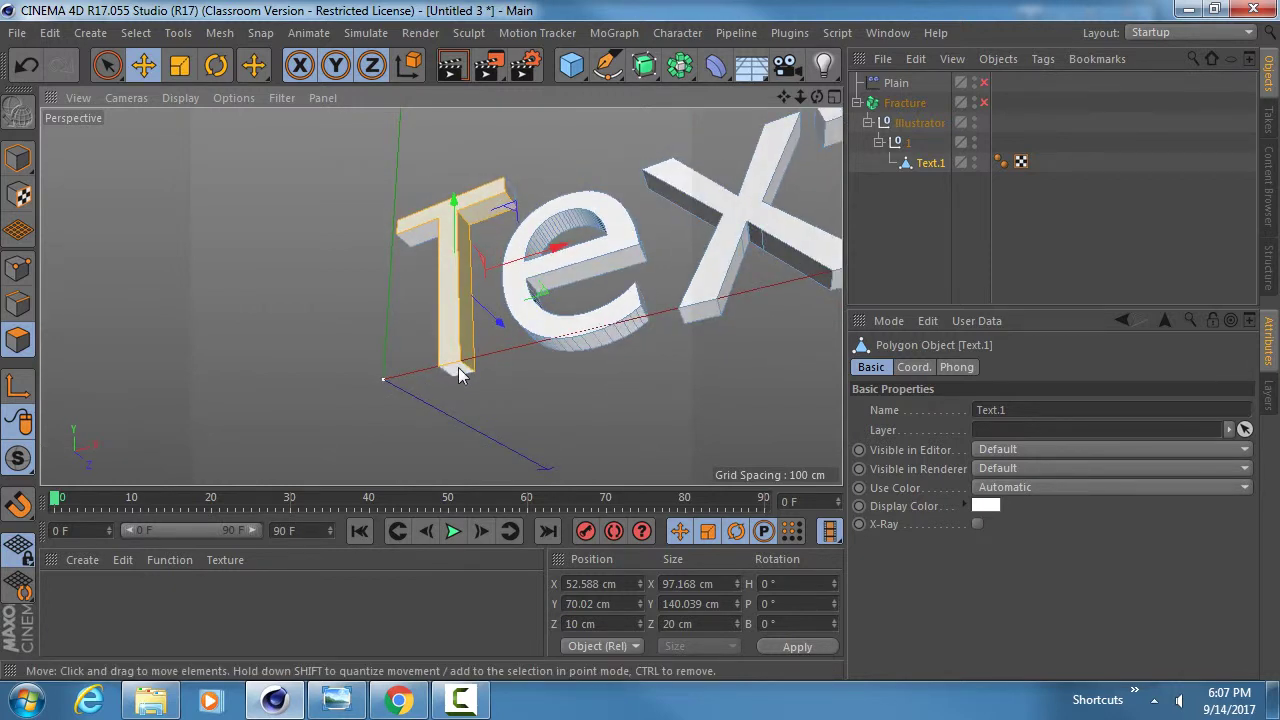
pyautogui.keyDown('alt'); pyautogui.moveTo(471, 291); pyautogui.dragTo(418, 315); pyautogui.keyUp('alt')
pyautogui.scroll(5, 418, 315)
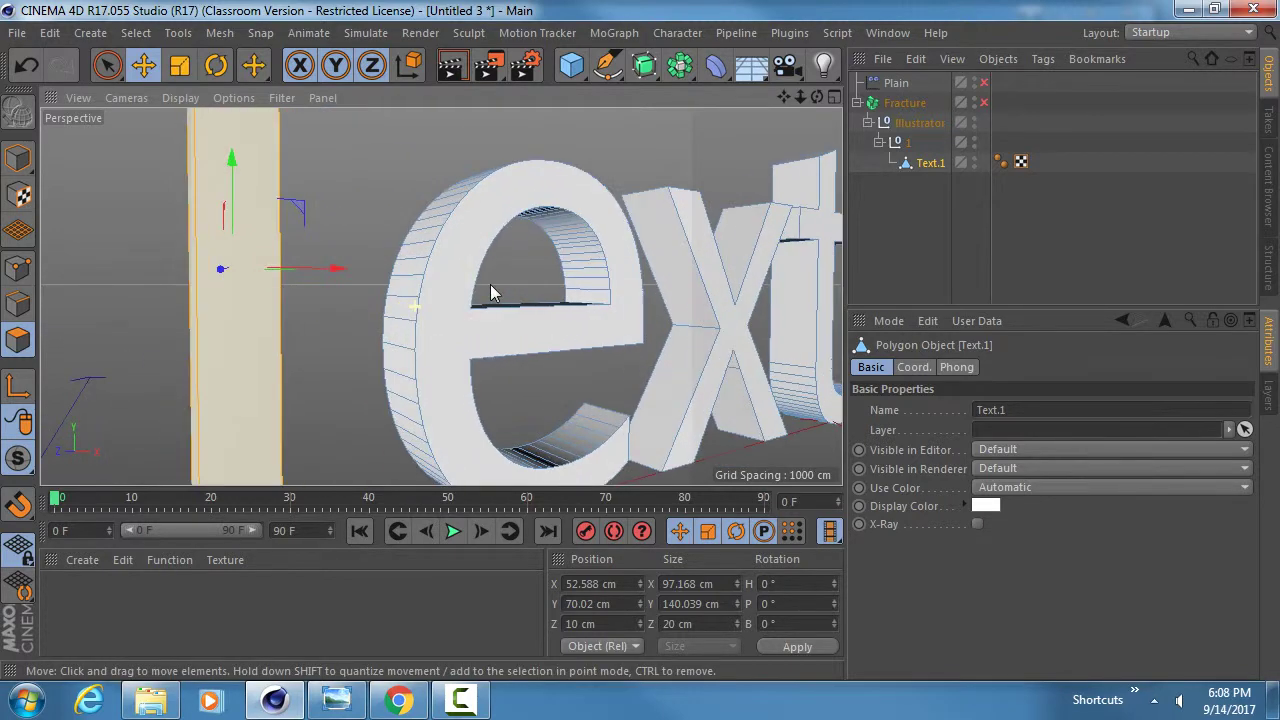
pyautogui.keyDown('alt'); pyautogui.moveTo(491, 289); pyautogui.dragTo(409, 277); pyautogui.keyUp('alt')
# Select only the front face of the letter T and view the list of polygon selection and modelling commands
pyautogui.click(400, 218)
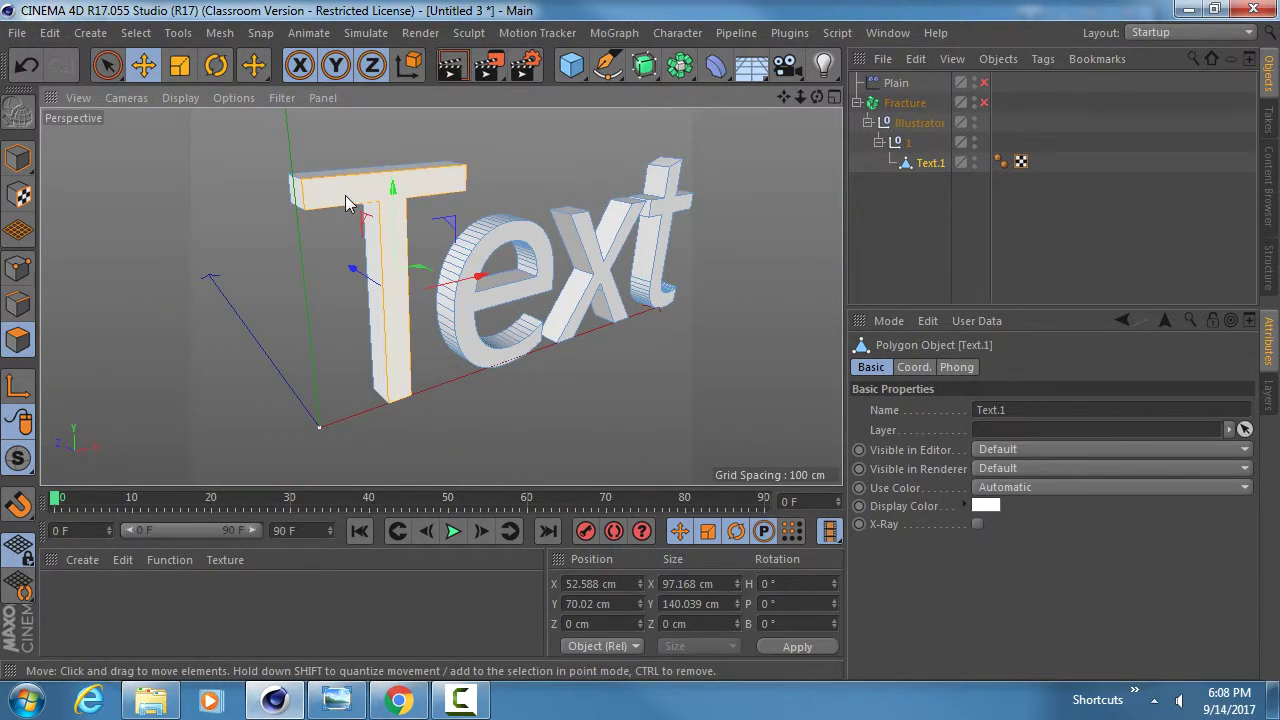
pyautogui.press('u')
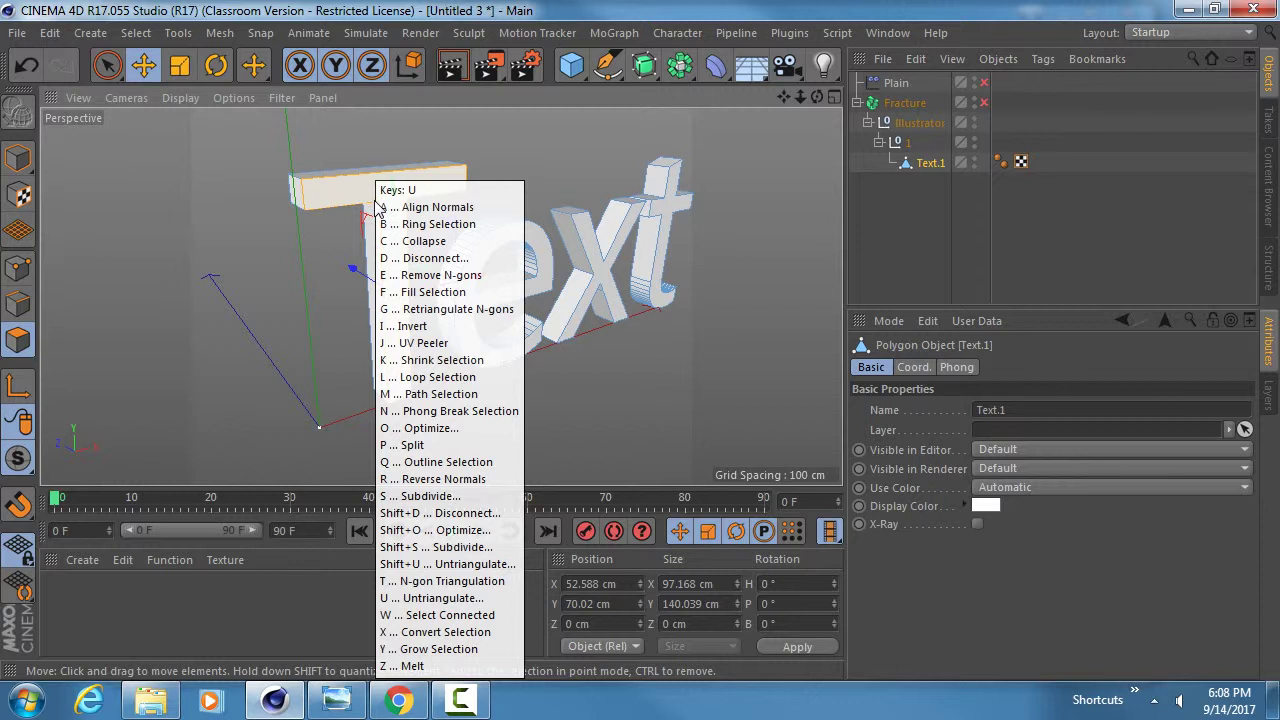
pyautogui.click(378, 206)
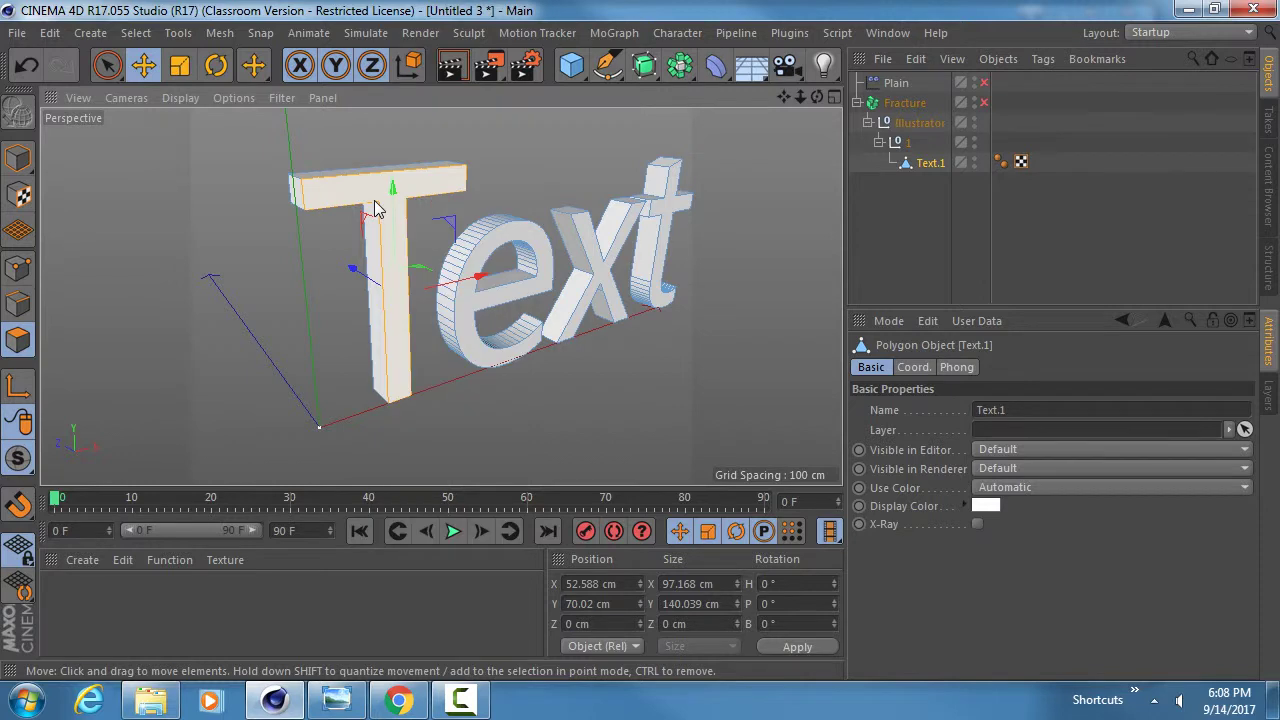
pyautogui.scroll(3, 368, 180)
pyautogui.scroll(-6, 368, 180)
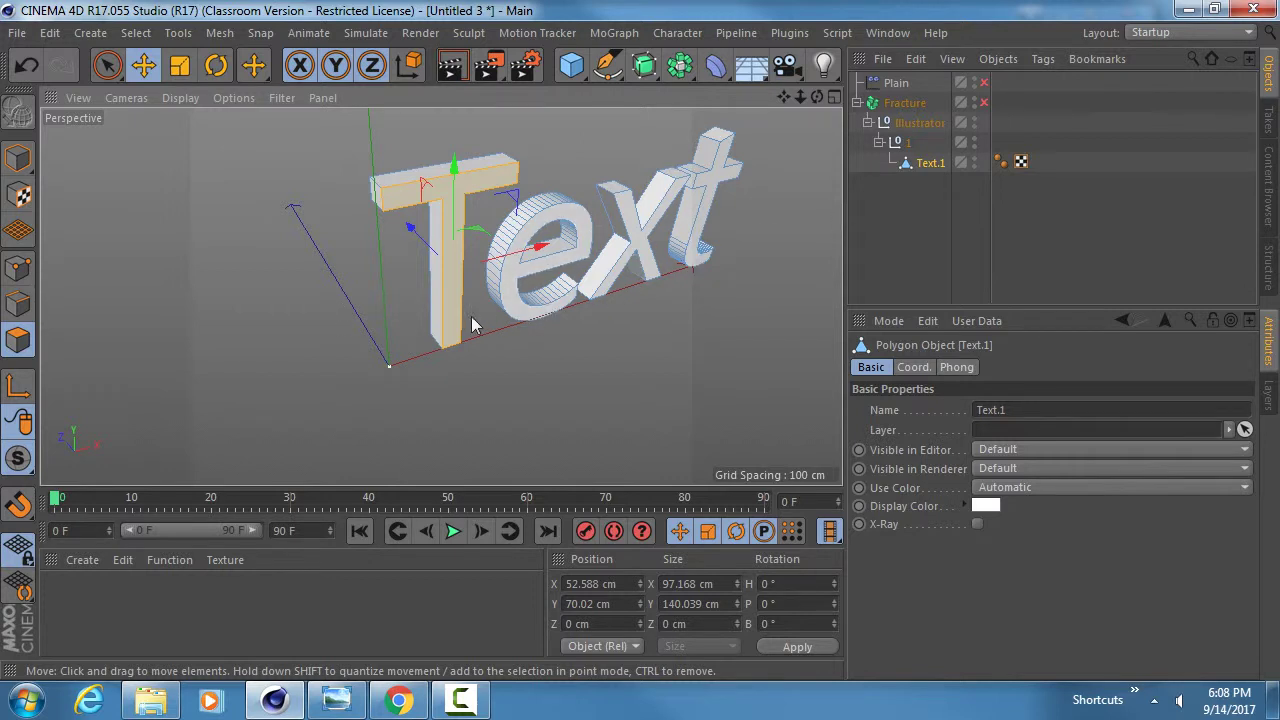
pyautogui.click(18, 158)
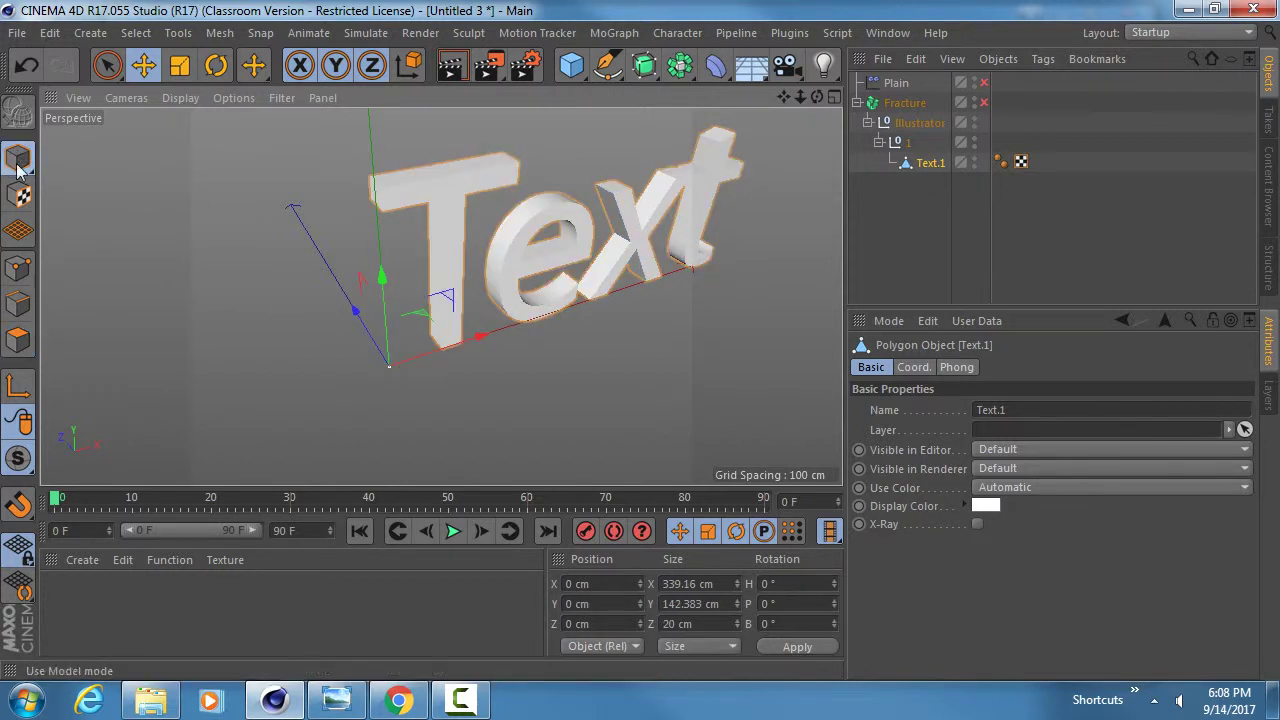
pyautogui.rightClick(446, 211)
pyautogui.press('Escape')
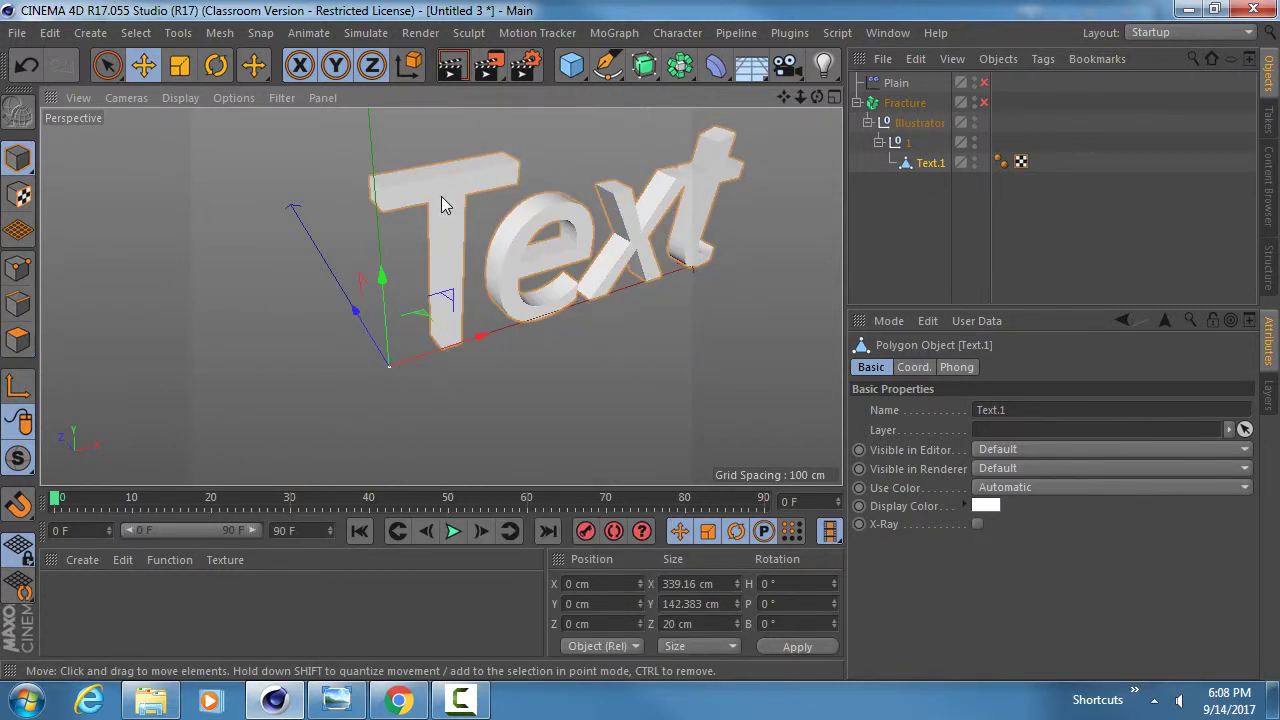
pyautogui.press('u')
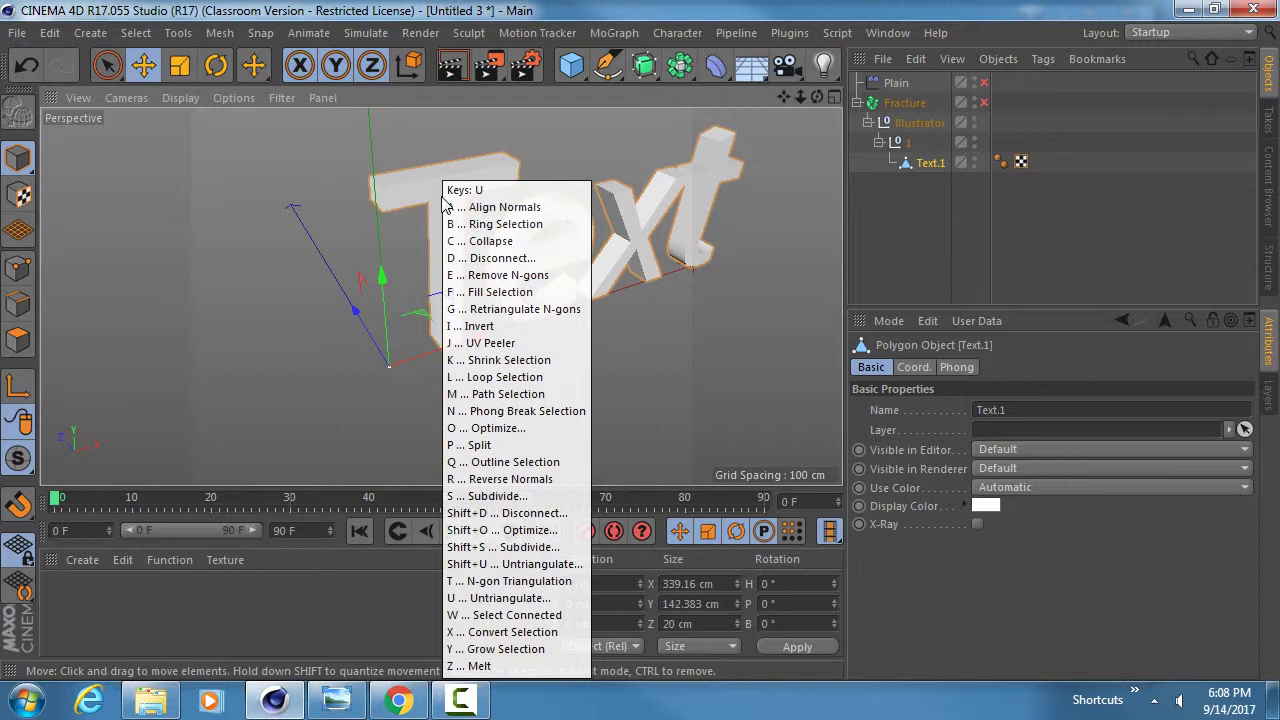
pyautogui.press('Escape')
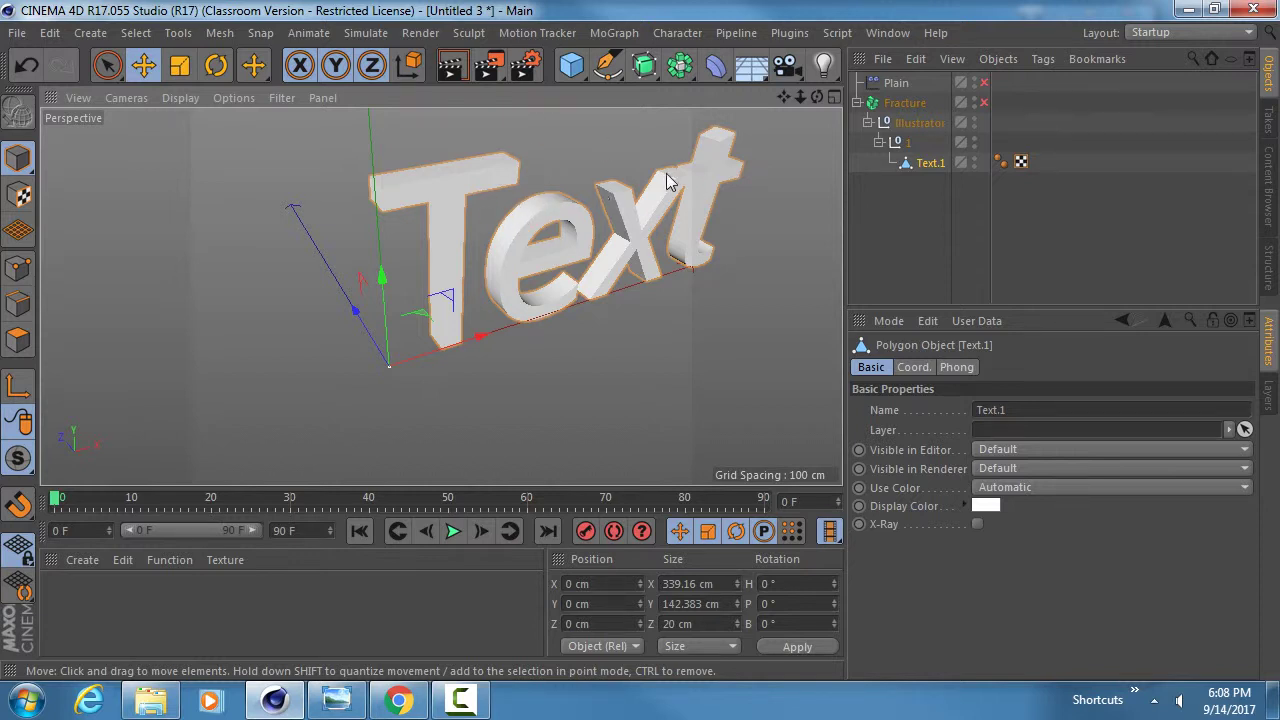
pyautogui.keyDown('alt'); pyautogui.moveTo(543, 223); pyautogui.dragTo(488, 230); pyautogui.keyUp('alt')
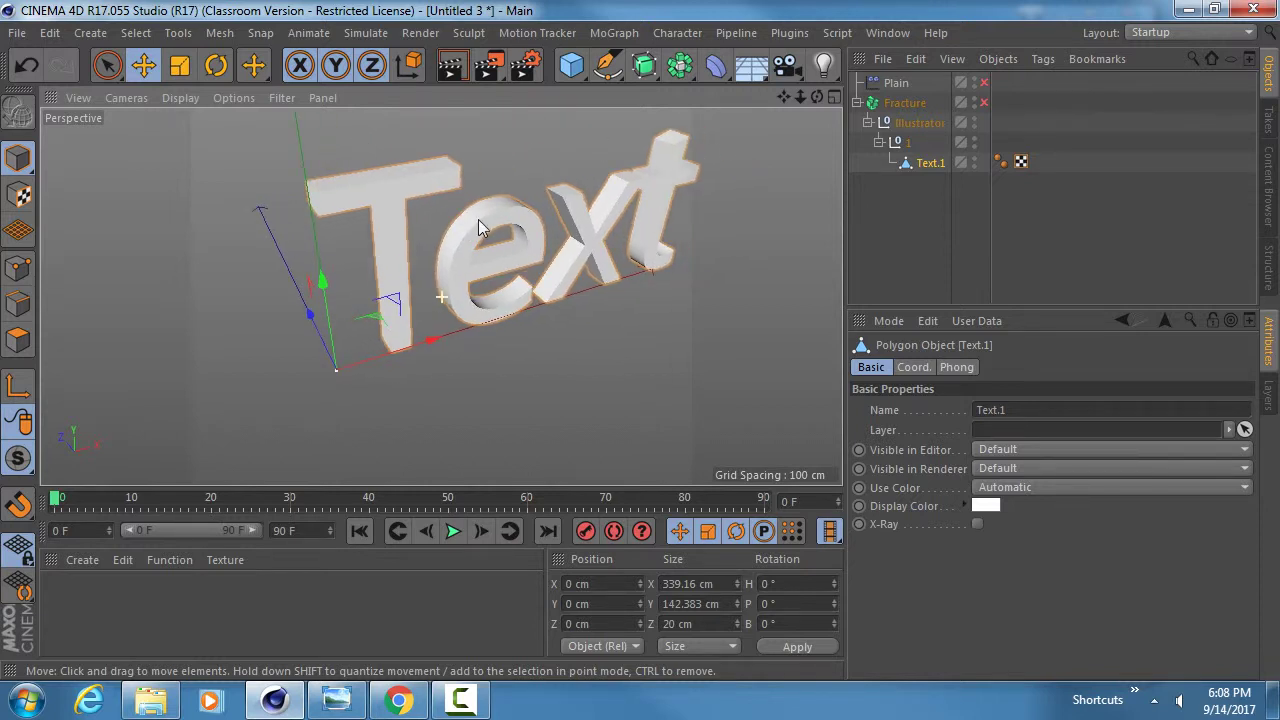
# In Polygon mode, pick the front face of the T and extend the selection to the whole letter with Select Connected
pyautogui.click(18, 343)
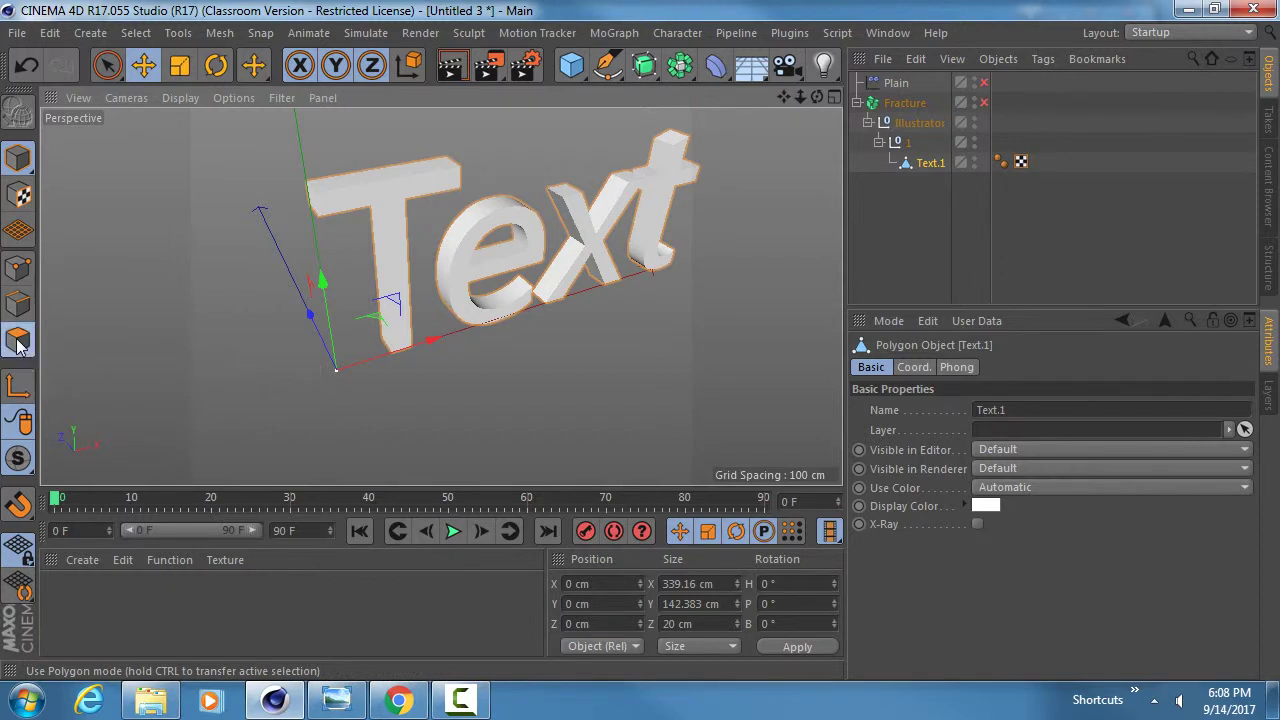
pyautogui.click(286, 260)
pyautogui.click(382, 218)
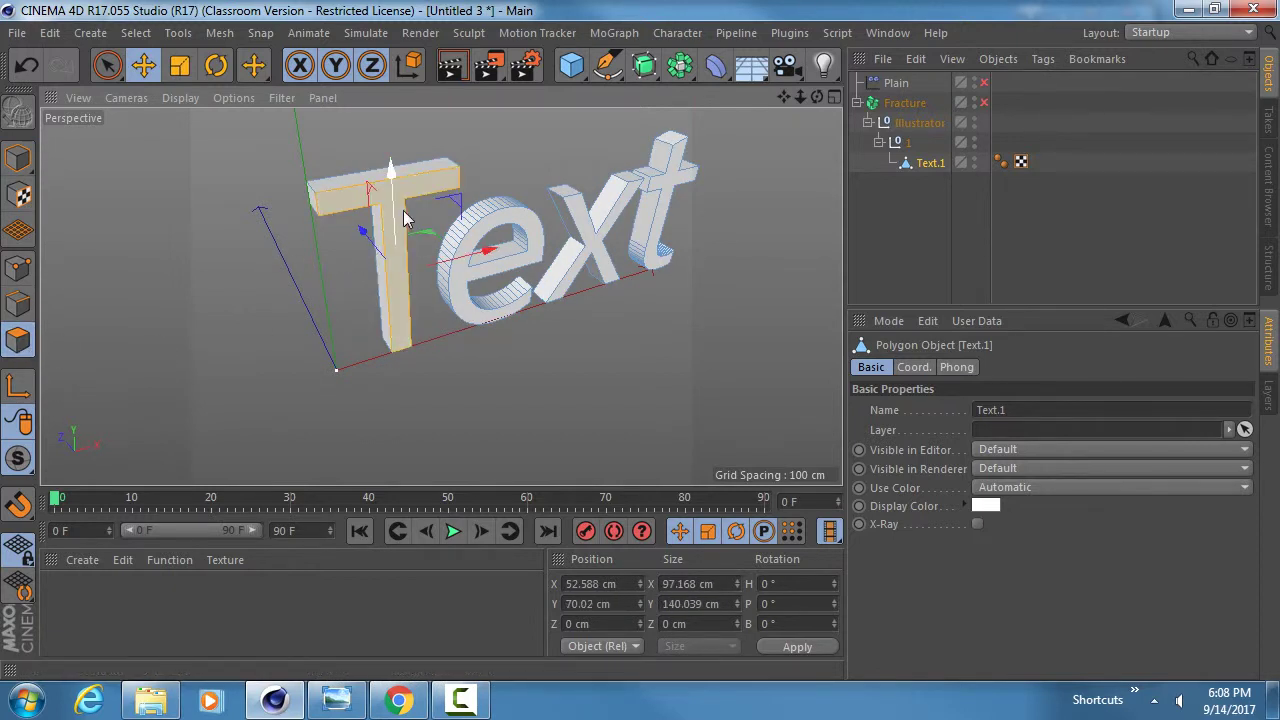
pyautogui.press('u')
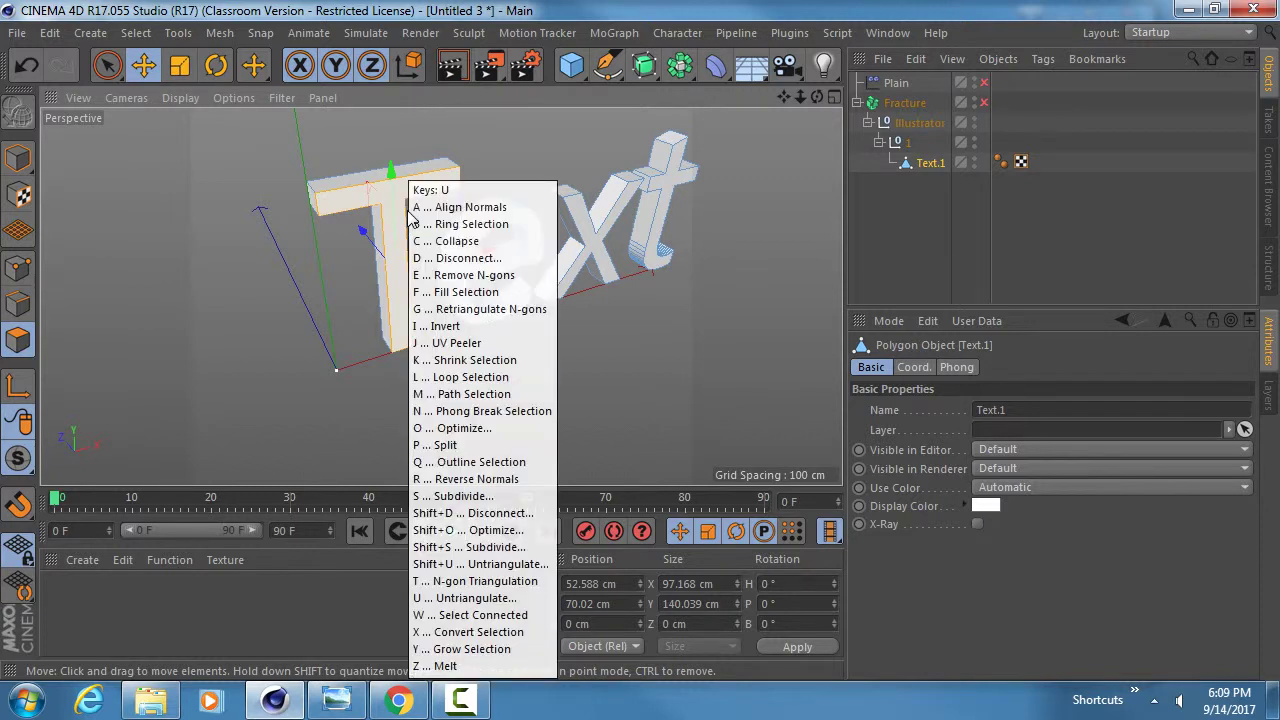
pyautogui.press('w')
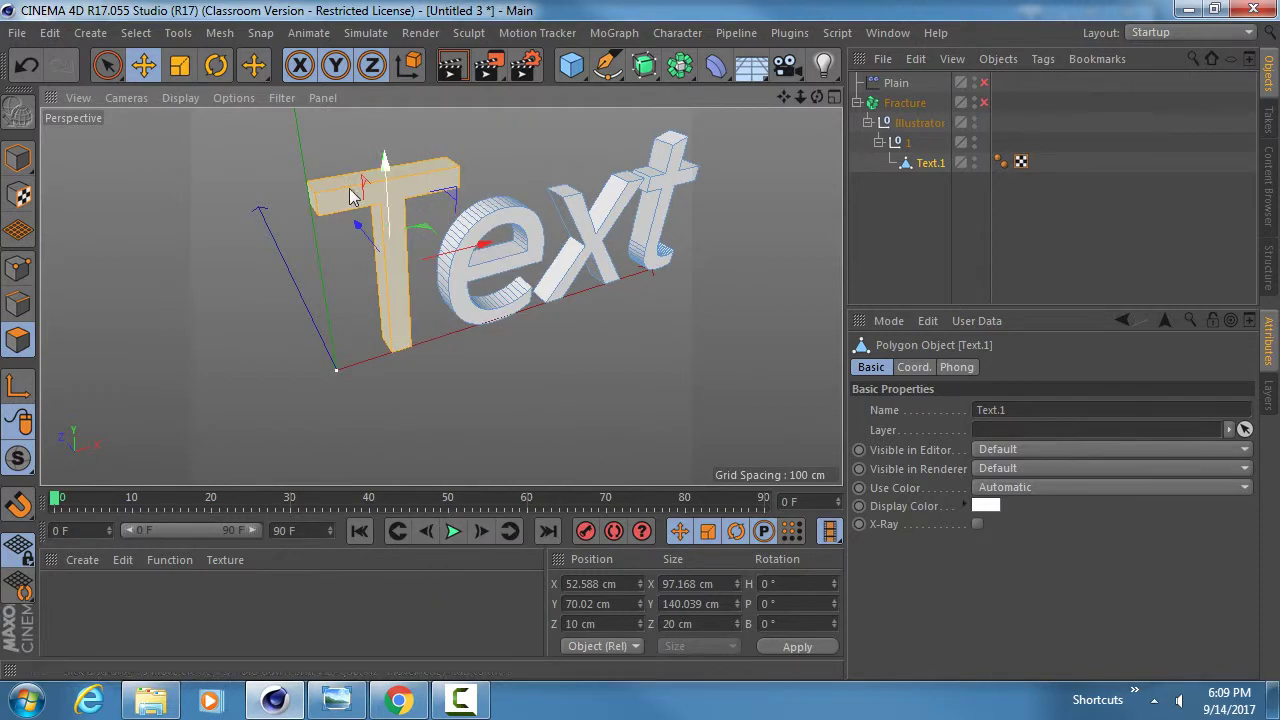
# Split the selected polygons of the letter T into a separate object
pyautogui.keyDown('alt'); pyautogui.moveTo(395, 203); pyautogui.dragTo(338, 193); pyautogui.keyUp('alt')
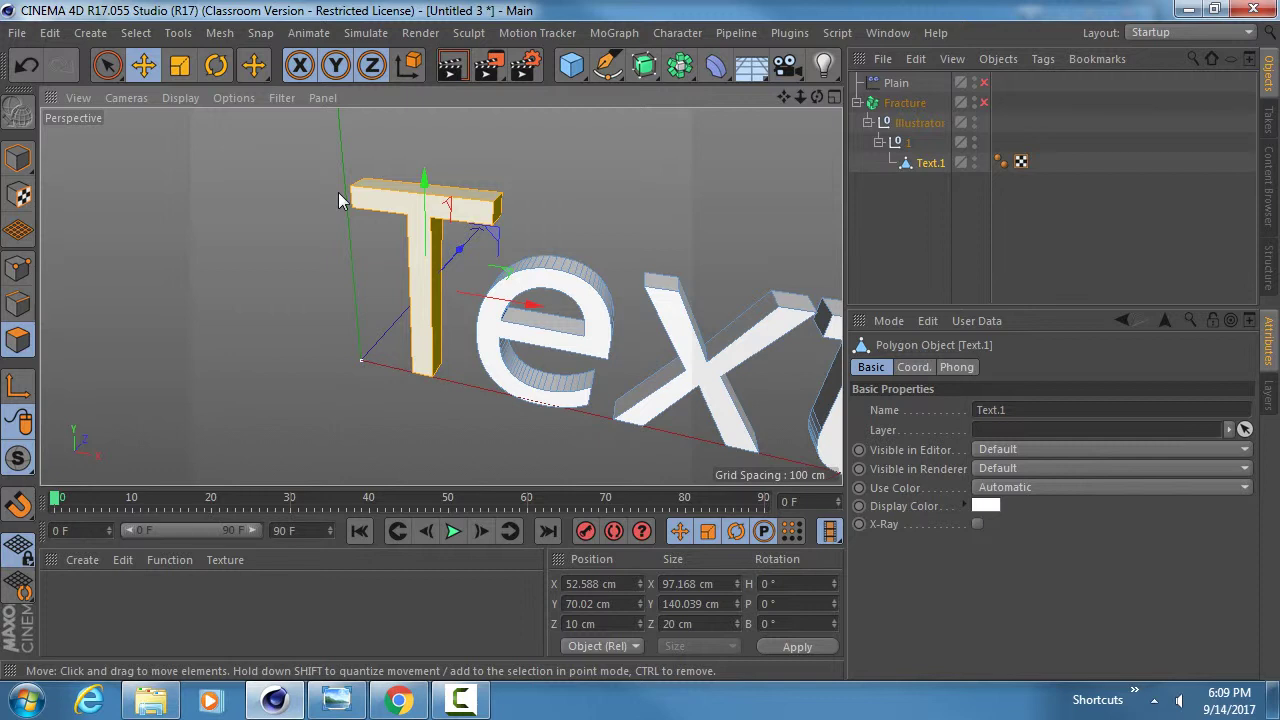
pyautogui.press('u')
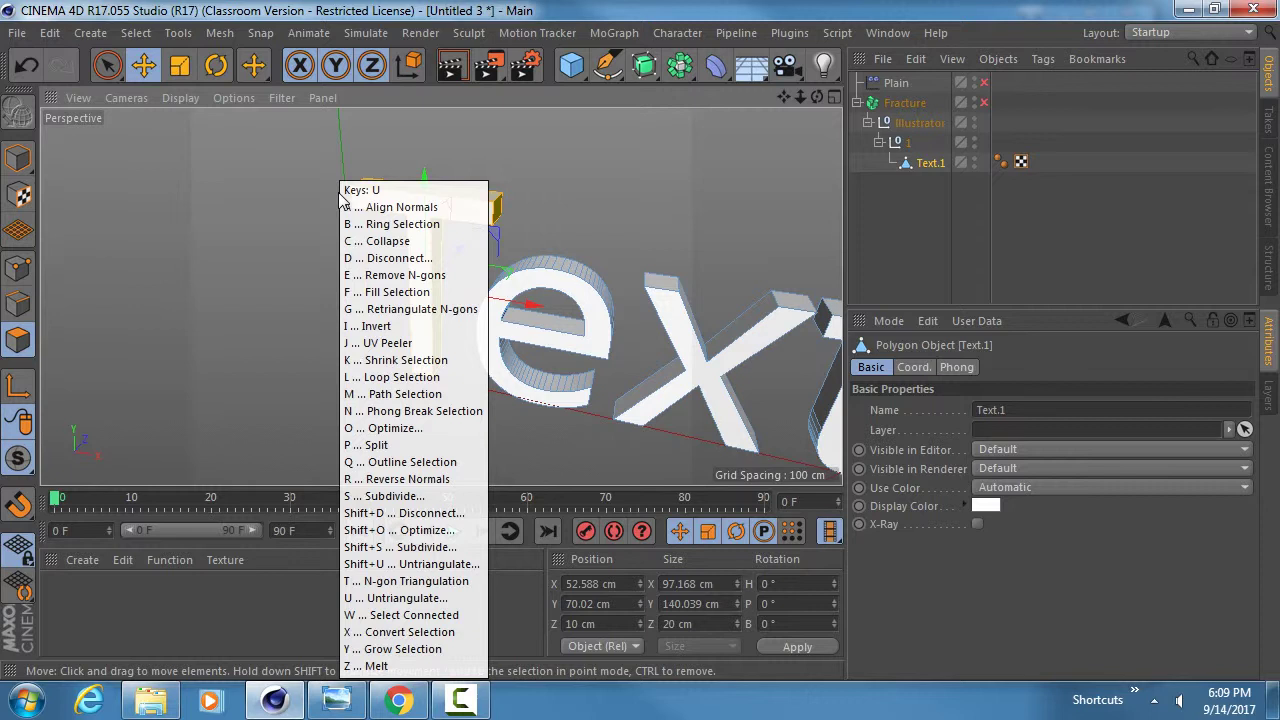
pyautogui.press('p')
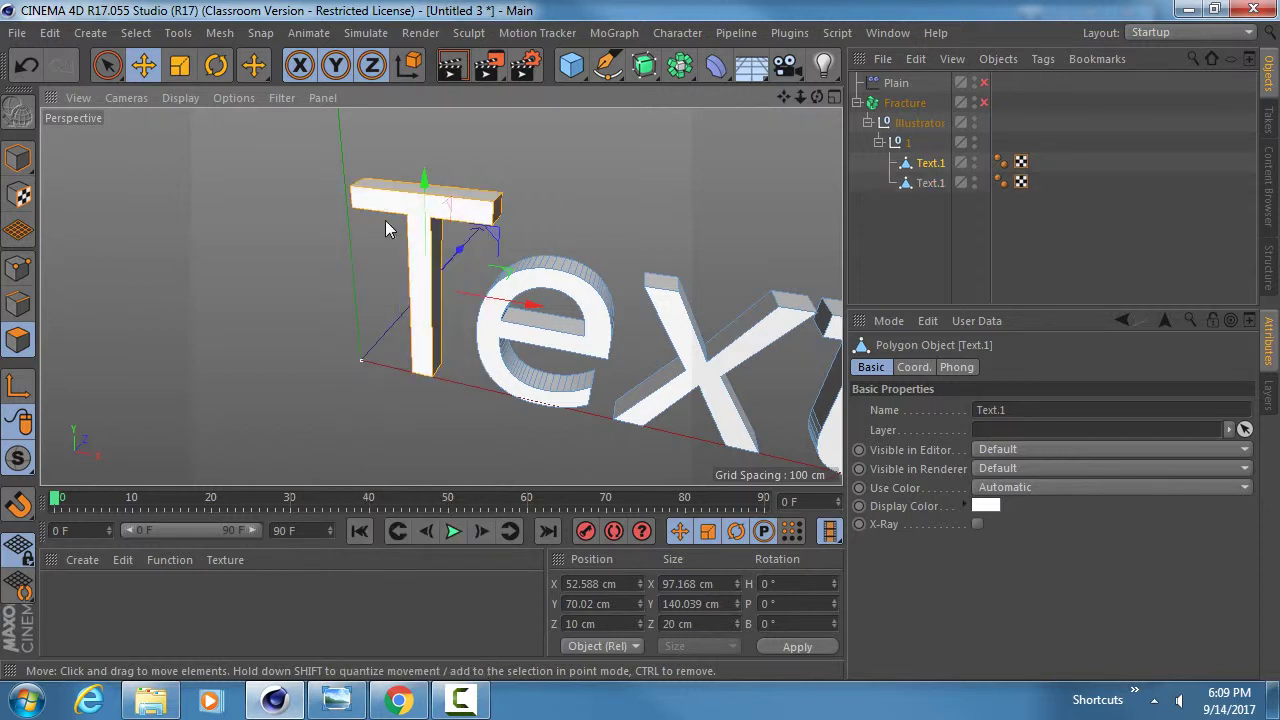
# Isolate the new polygon object holding only the T with Viewport Solo Single and inspect it
pyautogui.click(930, 183)
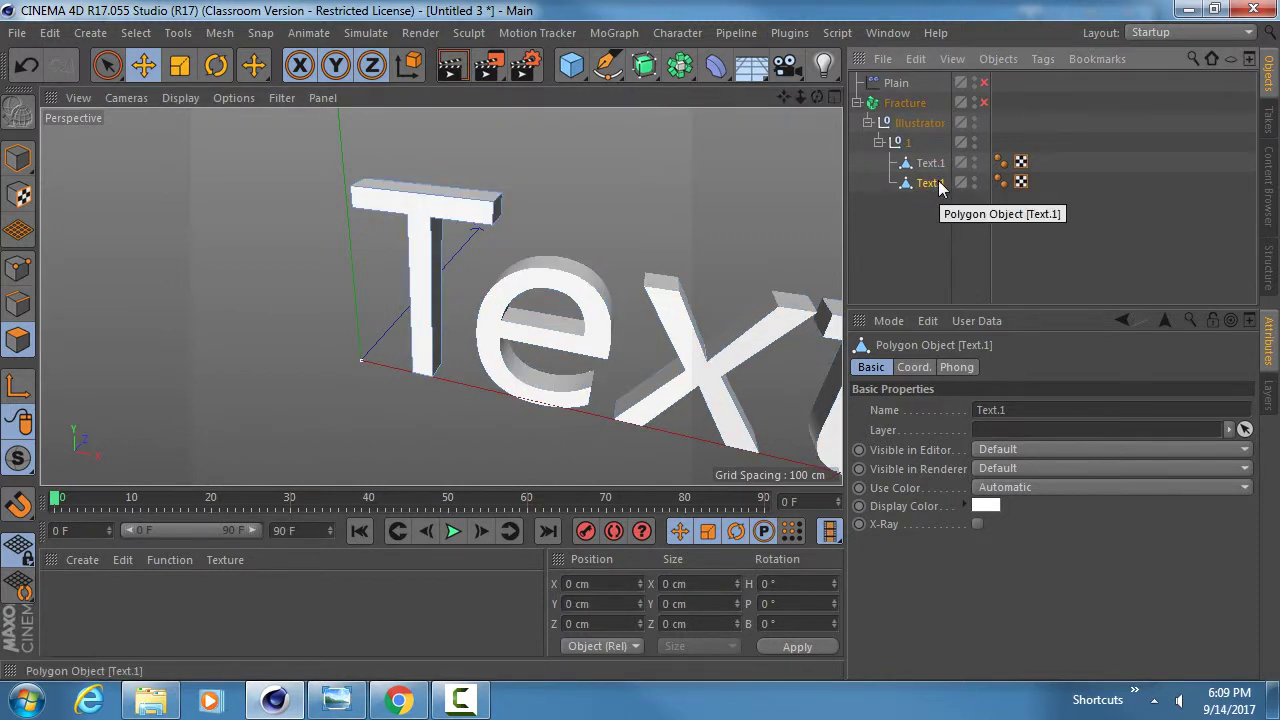
pyautogui.click(15, 462)
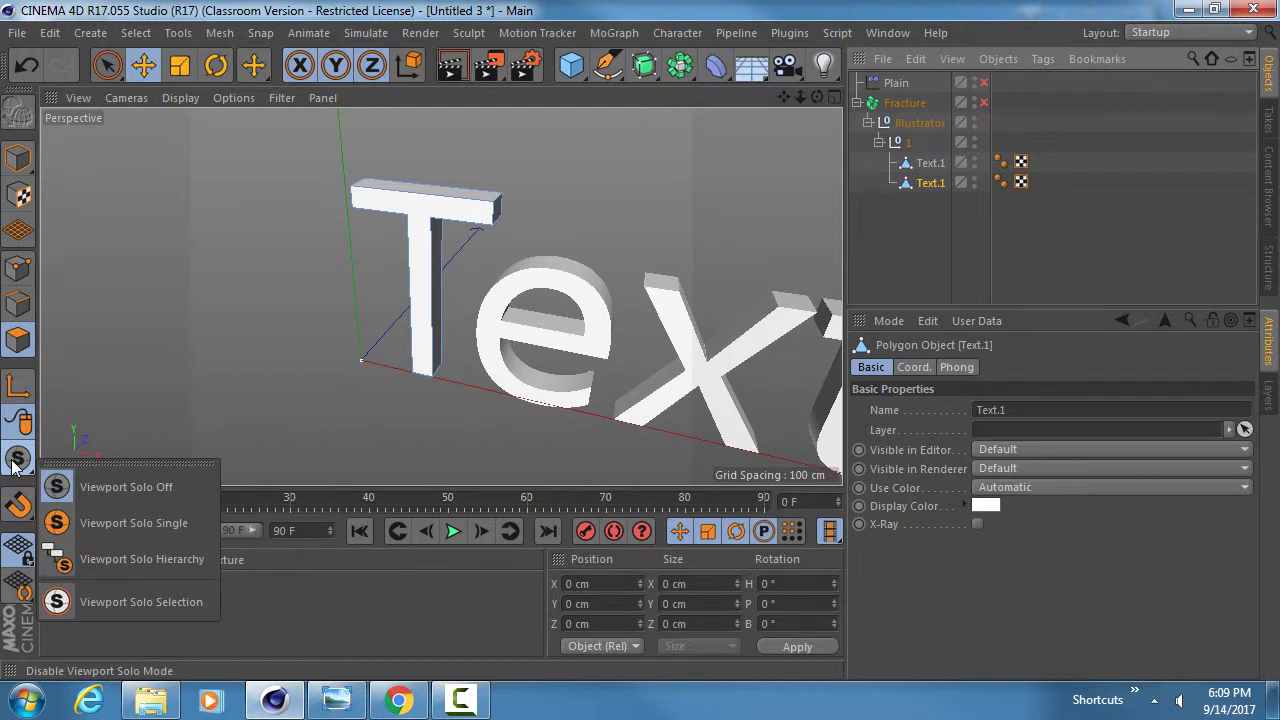
pyautogui.click(121, 523)
pyautogui.moveTo(280, 168)
pyautogui.keyDown('alt'); pyautogui.mouseDown()
pyautogui.moveTo(472, 128)
pyautogui.moveTo(329, 122)
pyautogui.moveTo(348, 145)
pyautogui.mouseUp(); pyautogui.keyUp('alt')
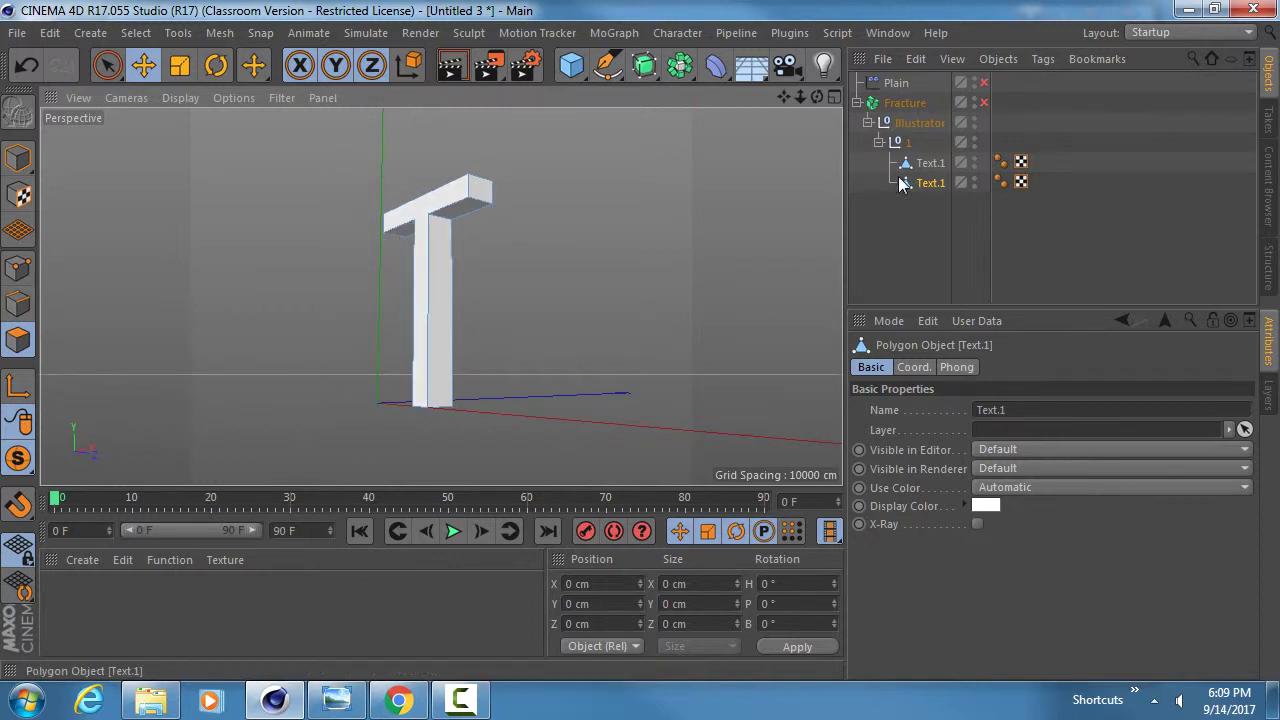
# Rename the polygon object holding the split-off first letter as T
pyautogui.doubleClick(933, 183)
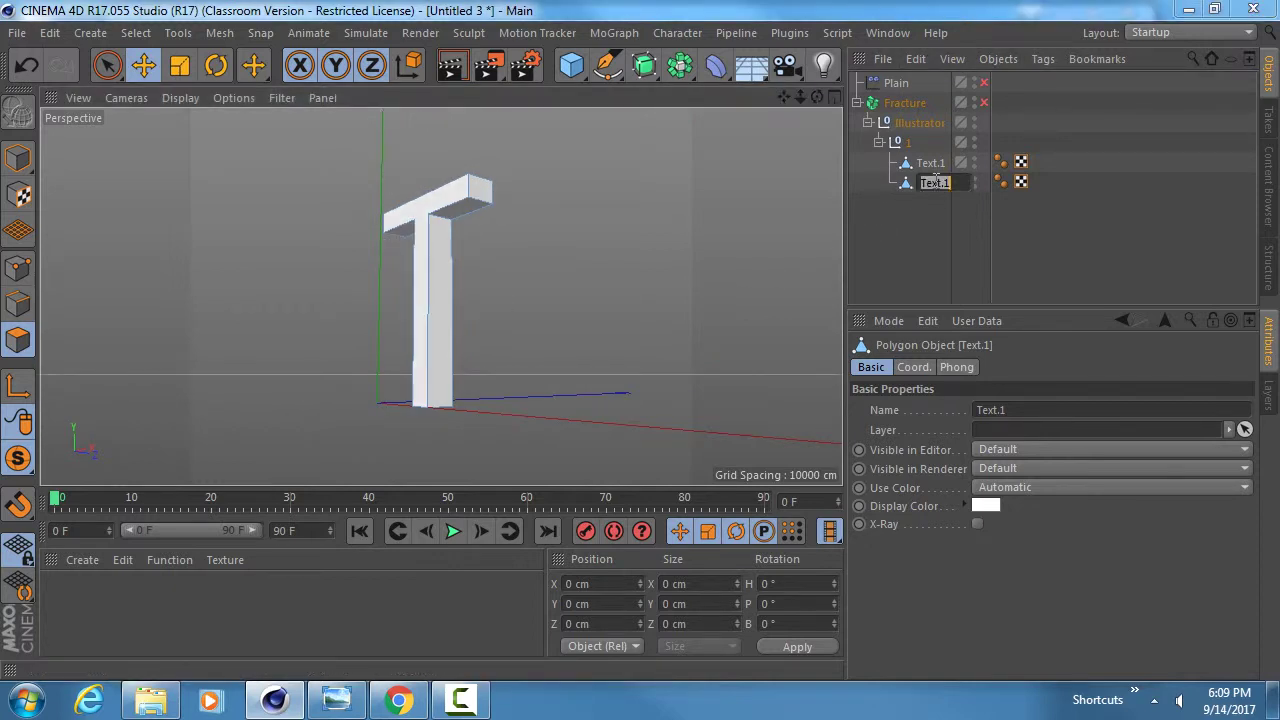
pyautogui.write('T')
pyautogui.press('Return')
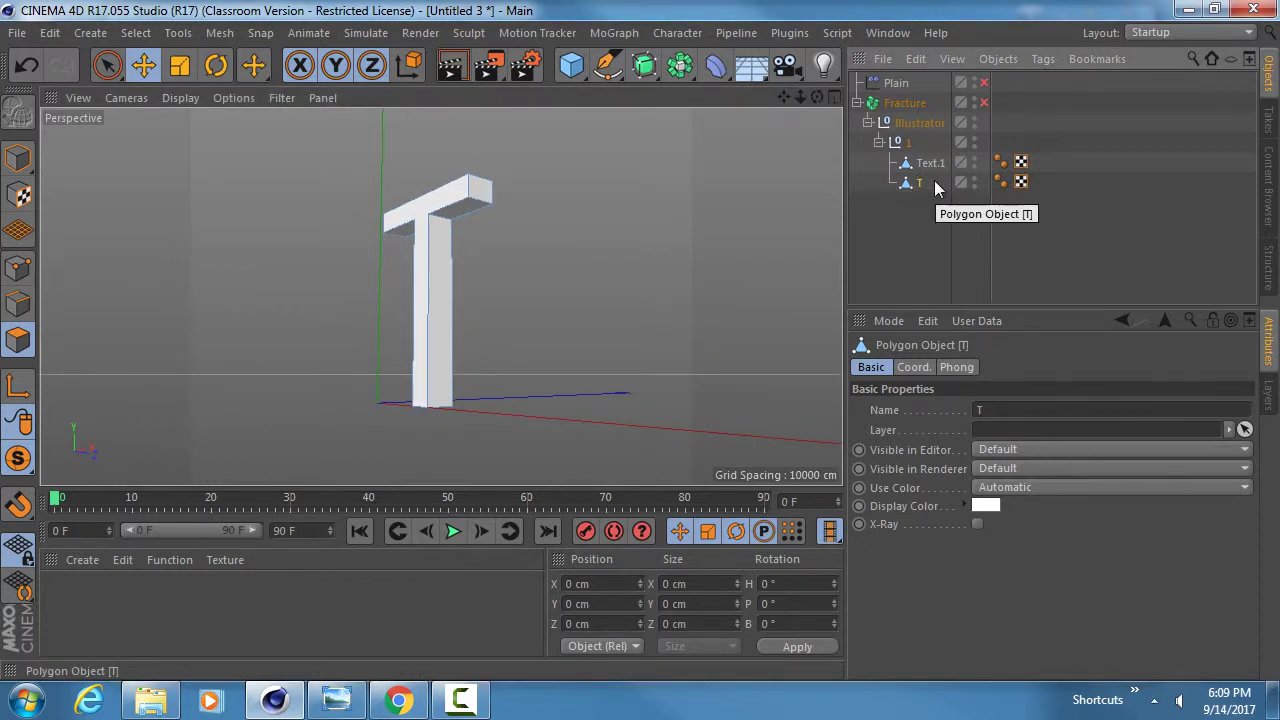
# Turn Viewport Solo off to show the complete text again
pyautogui.keyDown('alt'); pyautogui.moveTo(431, 294); pyautogui.dragTo(495, 245); pyautogui.keyUp('alt')
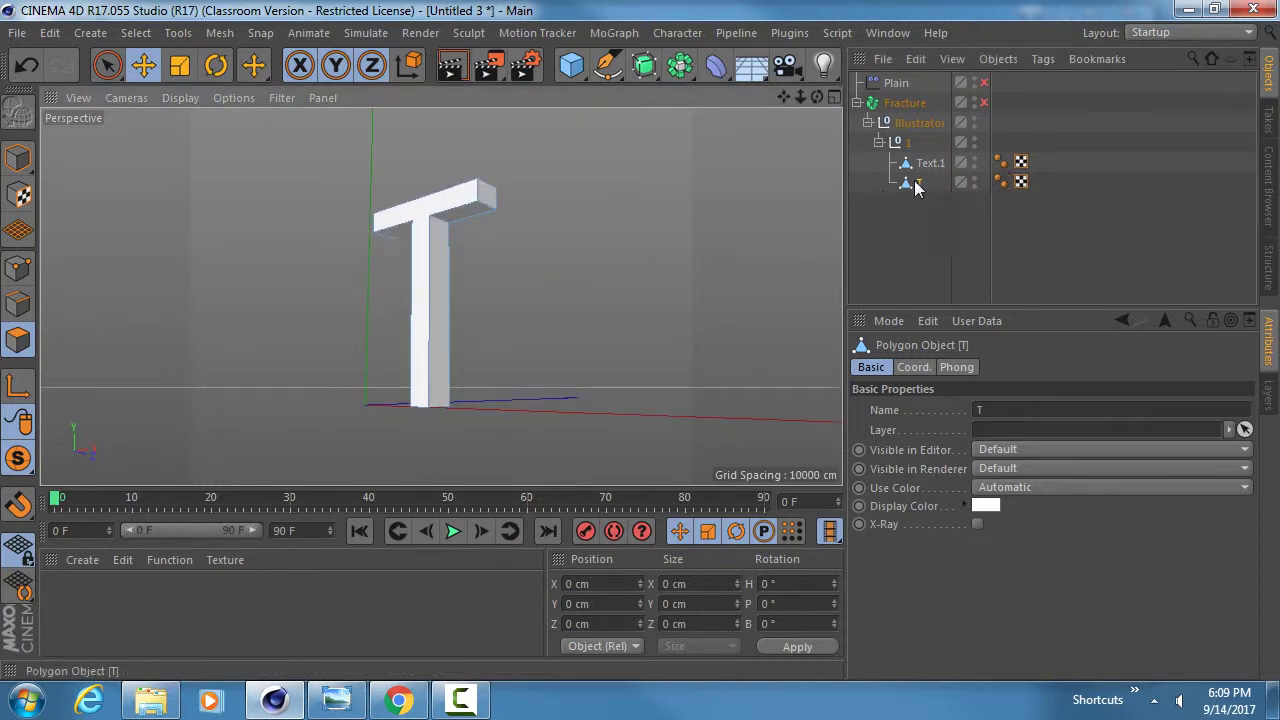
pyautogui.click(19, 458)
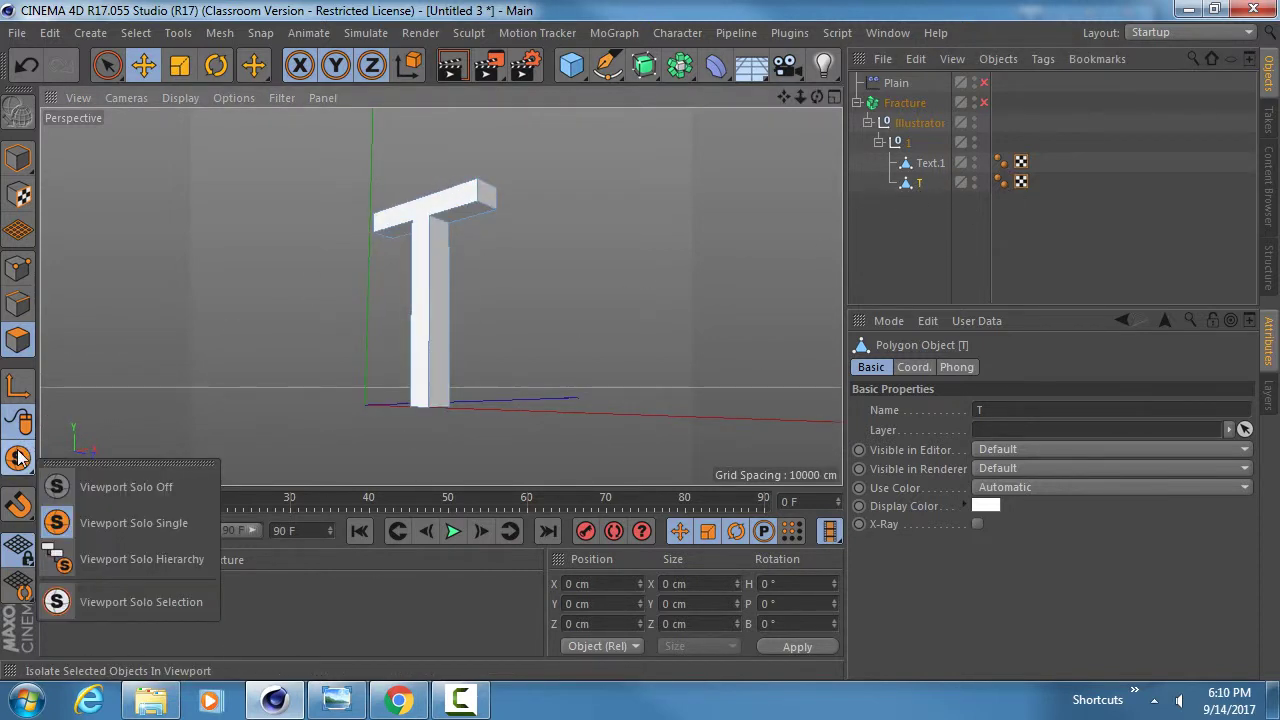
pyautogui.click(145, 487)
pyautogui.keyDown('alt'); pyautogui.moveTo(441, 243); pyautogui.dragTo(556, 392); pyautogui.keyUp('alt')
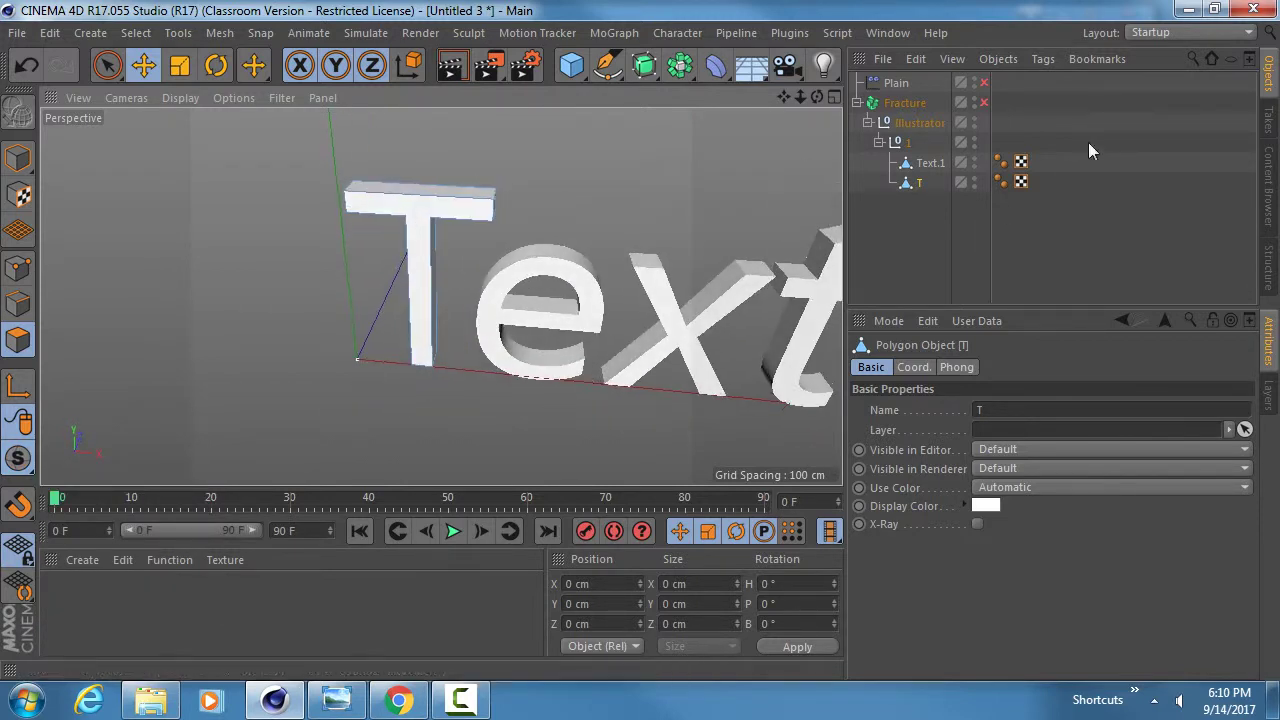
# In the original Text.1 object, pick the front face of the e and extend the selection to the whole letter with Select Connected
pyautogui.click(930, 162)
pyautogui.keyDown('alt'); pyautogui.moveTo(440, 245); pyautogui.dragTo(470, 300); pyautogui.keyUp('alt')
pyautogui.click(480, 335)
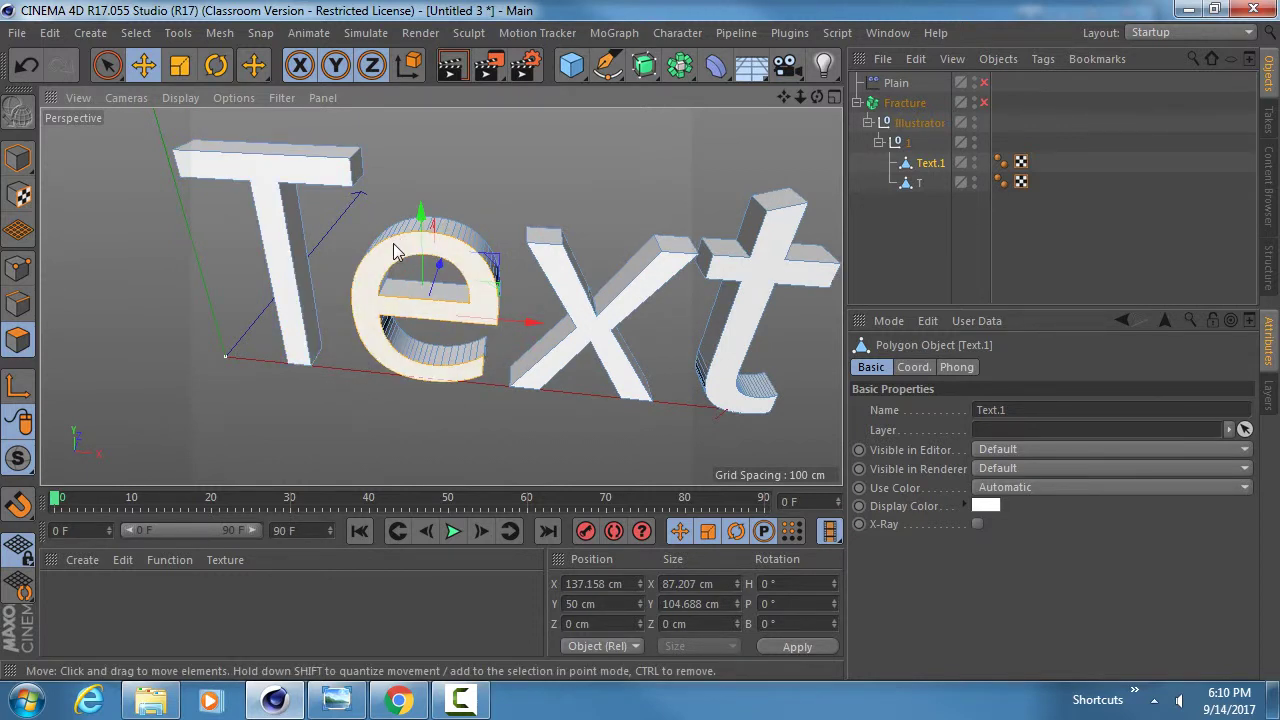
pyautogui.press('u')
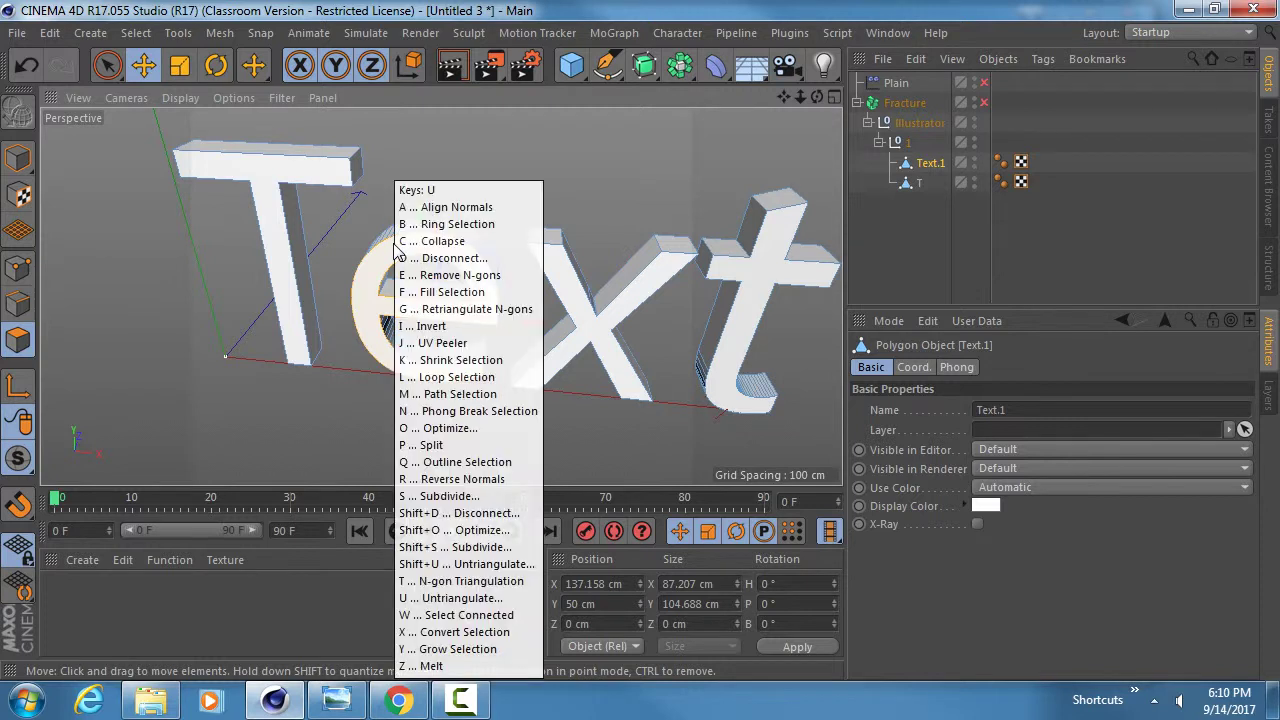
pyautogui.press('w')
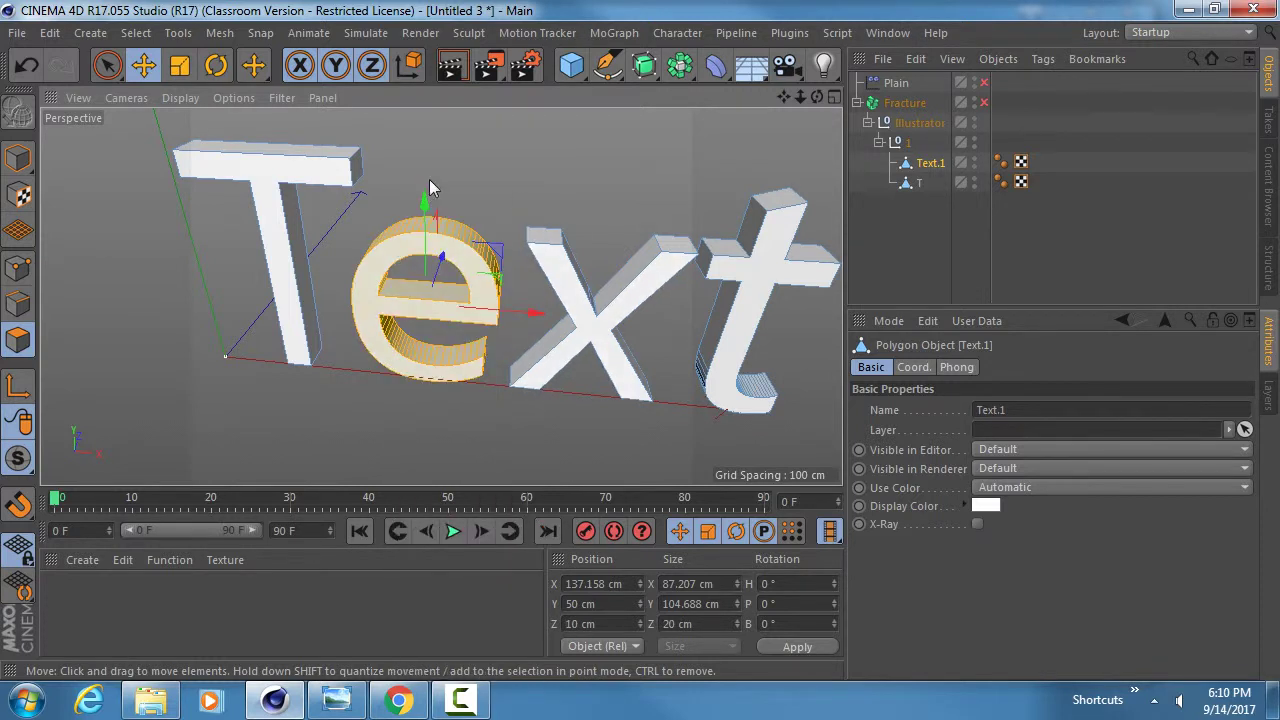
# Split the selected polygons of the letter e into a separate object and rename it E
pyautogui.keyDown('alt'); pyautogui.moveTo(420, 292); pyautogui.dragTo(390, 270); pyautogui.keyUp('alt')
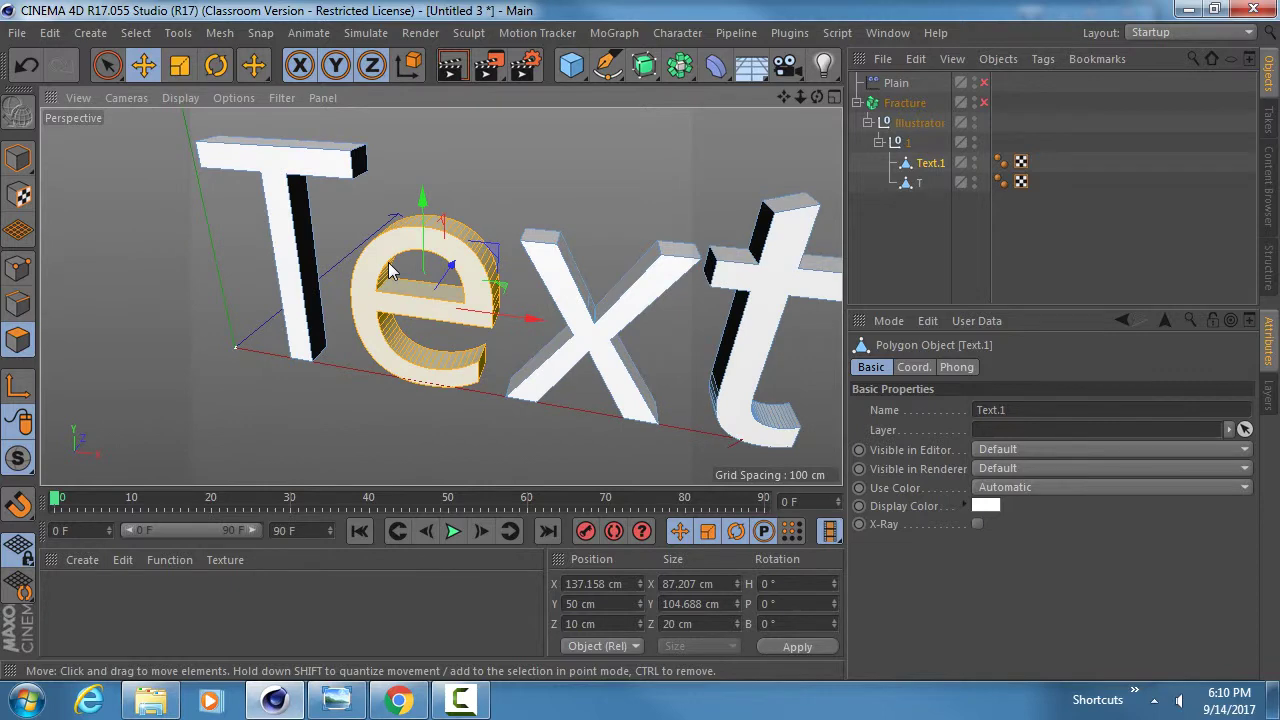
pyautogui.press('u')
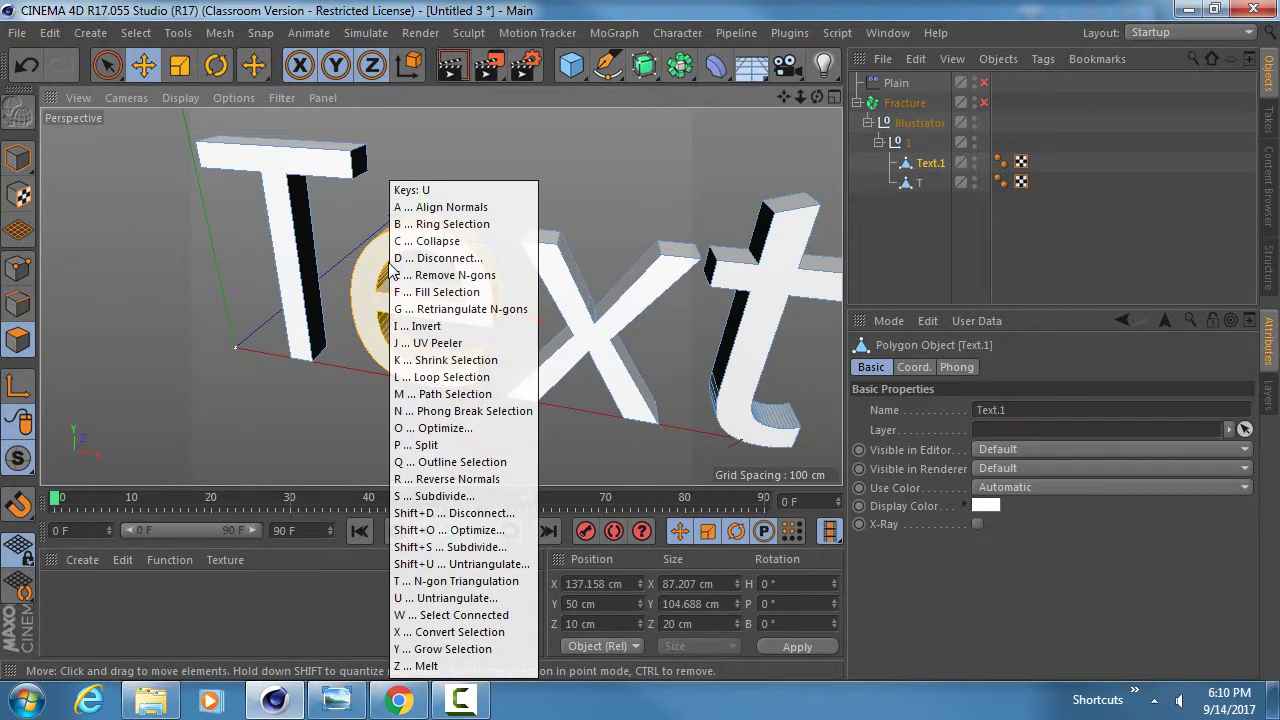
pyautogui.press('p')
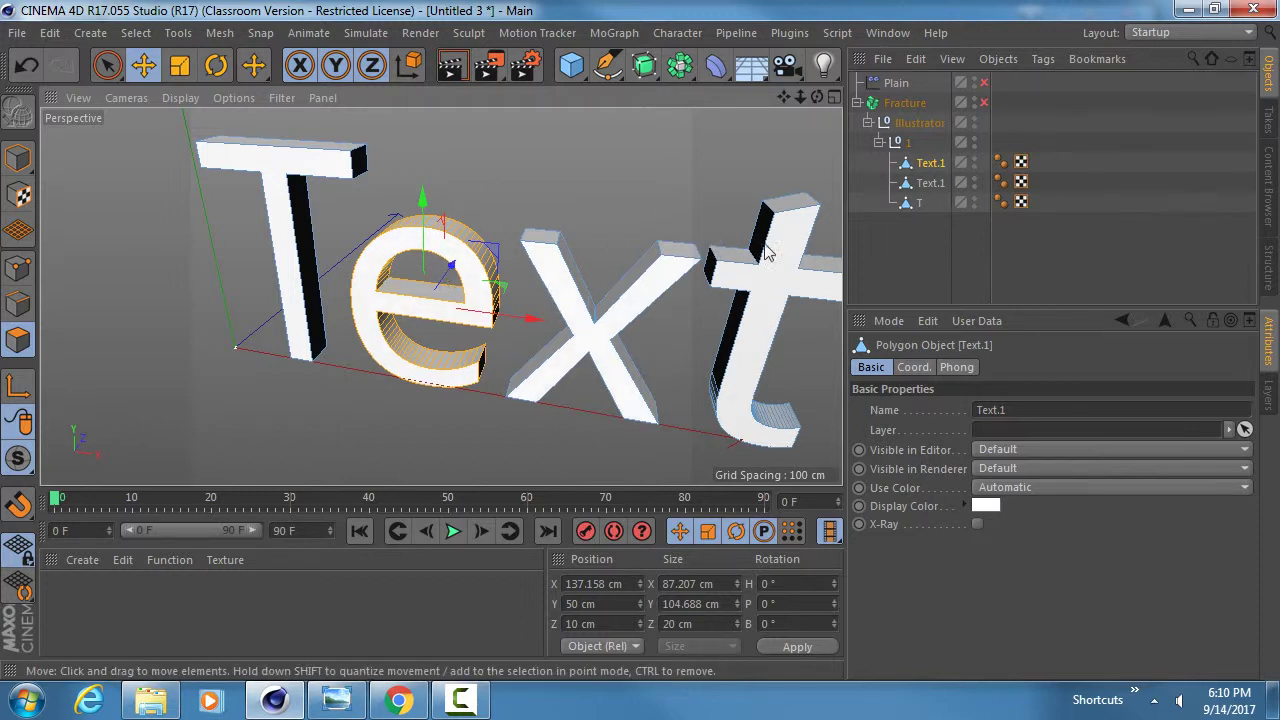
pyautogui.click(930, 184)
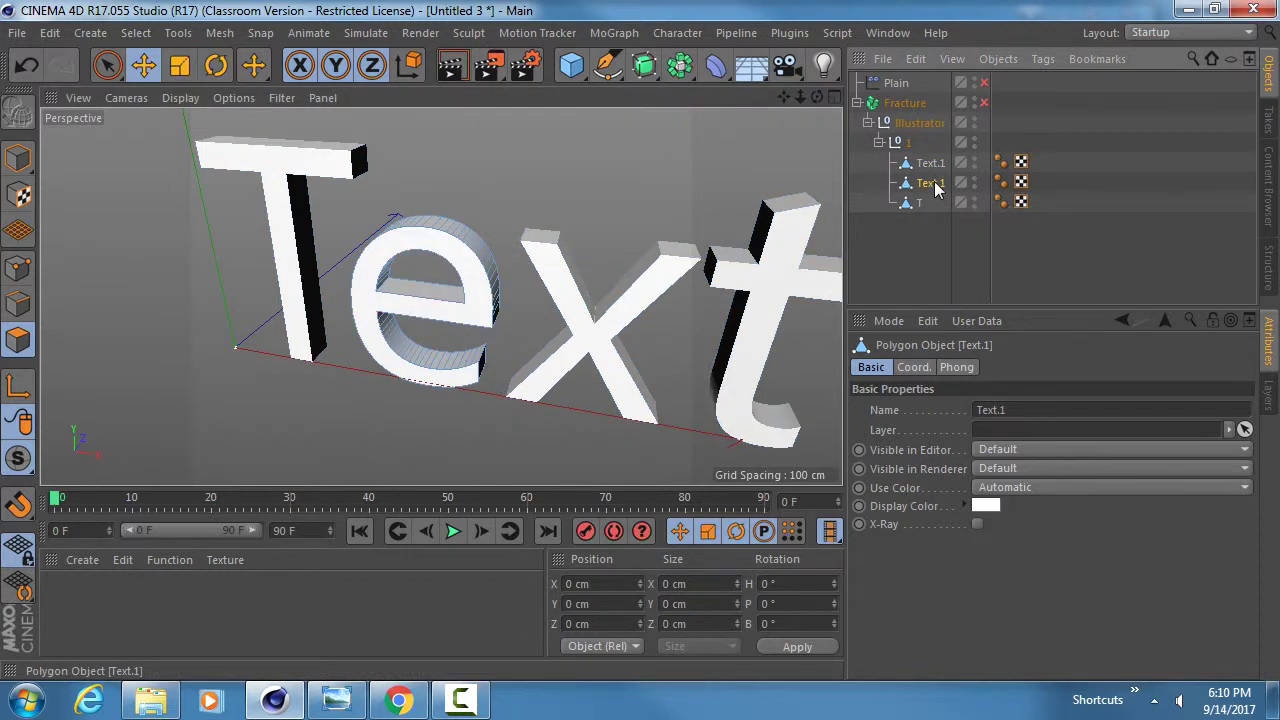
pyautogui.doubleClick(933, 184)
pyautogui.write('e')
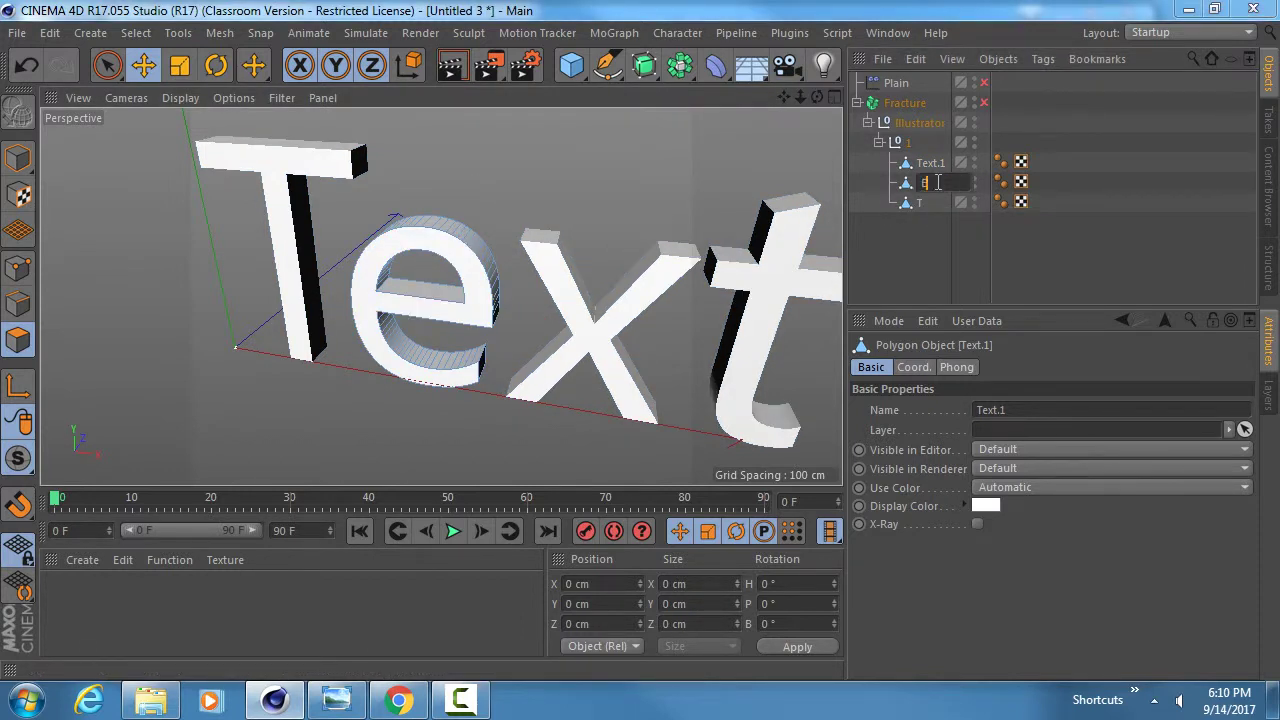
pyautogui.press('Return')
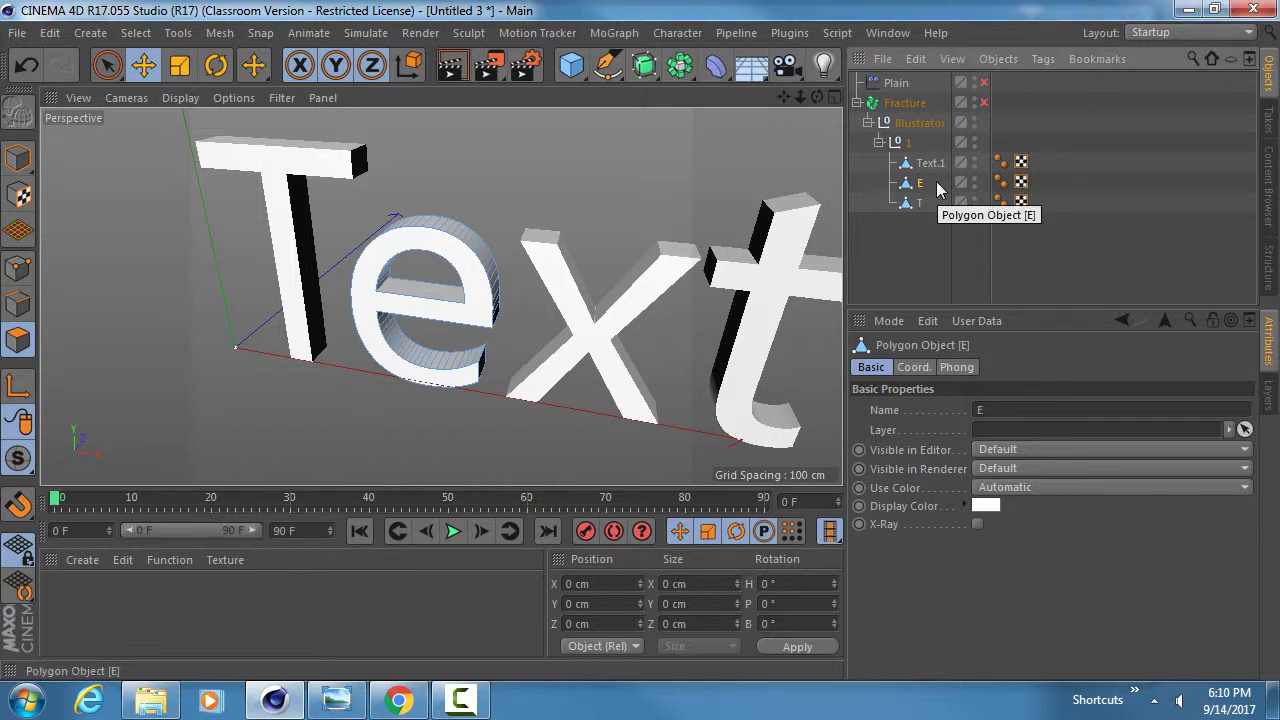
# Switch to Model mode and view the separated E object within the whole word
pyautogui.scroll(-4, 400, 242)
pyautogui.scroll(1, 384, 243)
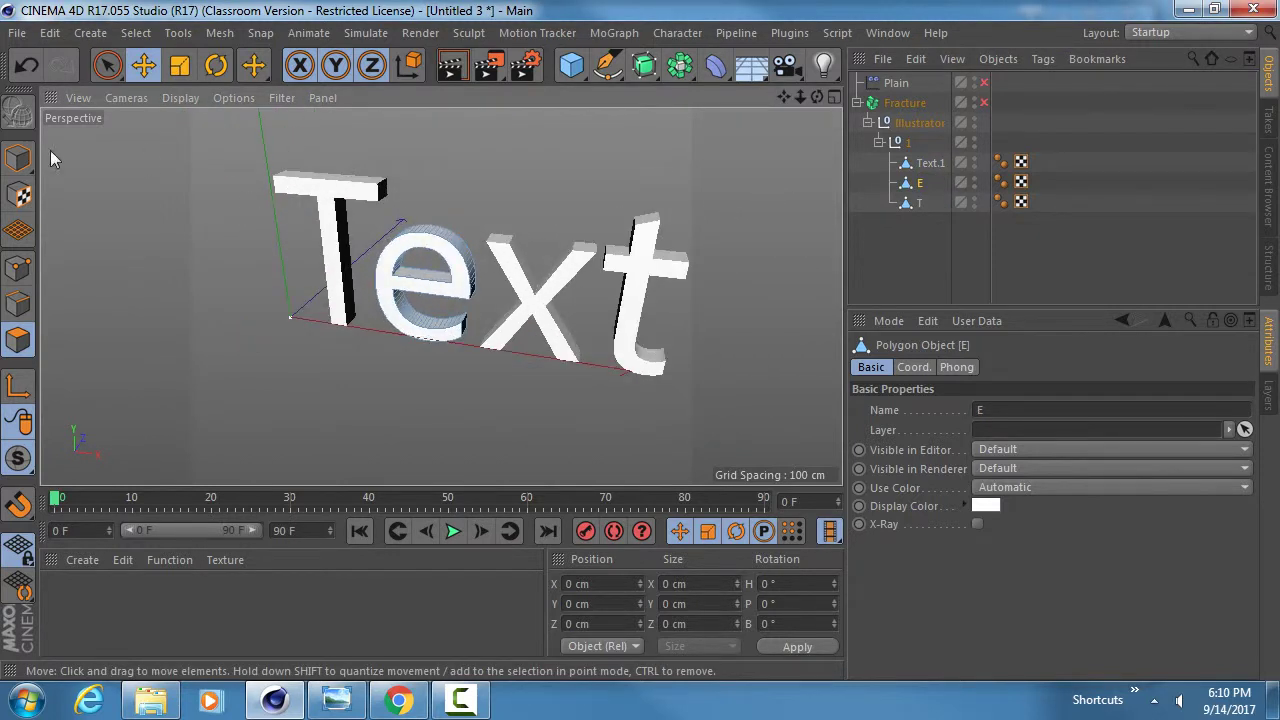
pyautogui.click(20, 158)
pyautogui.scroll(-3, 465, 263)
pyautogui.scroll(1, 465, 258)
pyautogui.keyDown('alt'); pyautogui.moveTo(476, 252); pyautogui.dragTo(492, 232); pyautogui.keyUp('alt')
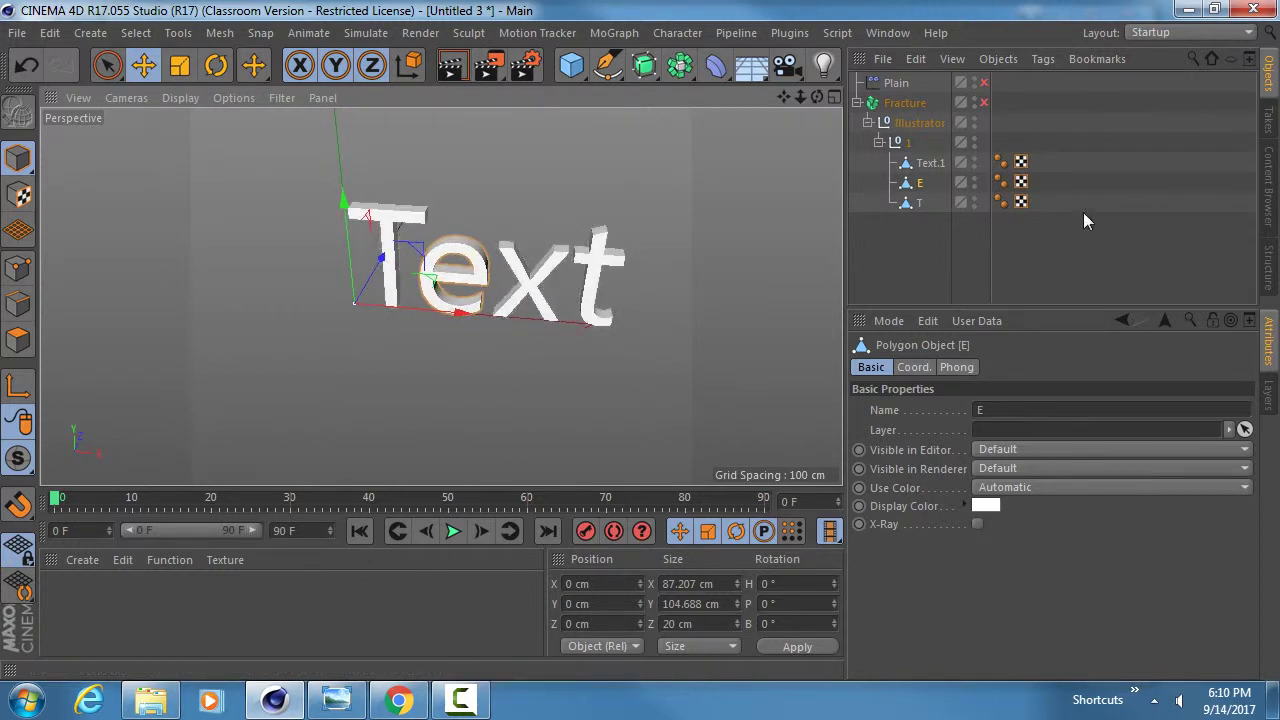
# In Polygon mode on the original Text.1 object, pick the front face of the x and extend the selection to the whole letter
pyautogui.click(929, 165)
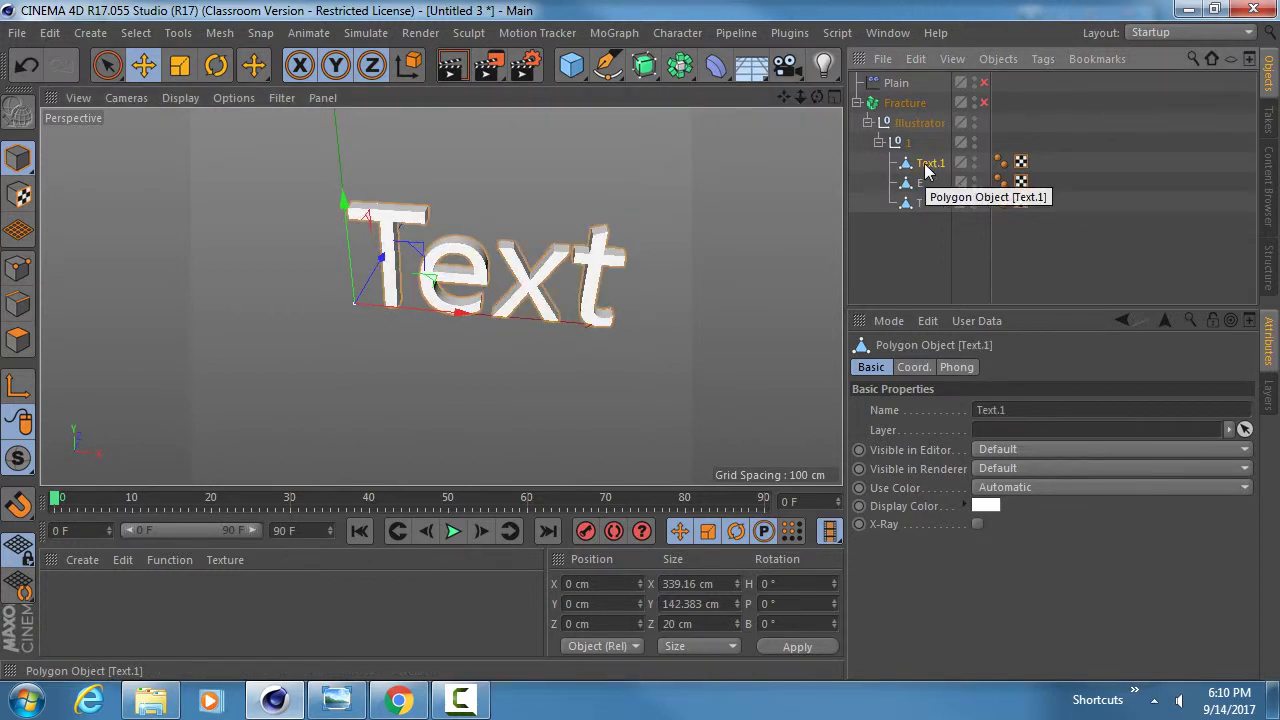
pyautogui.doubleClick(930, 164)
pyautogui.press('Return')
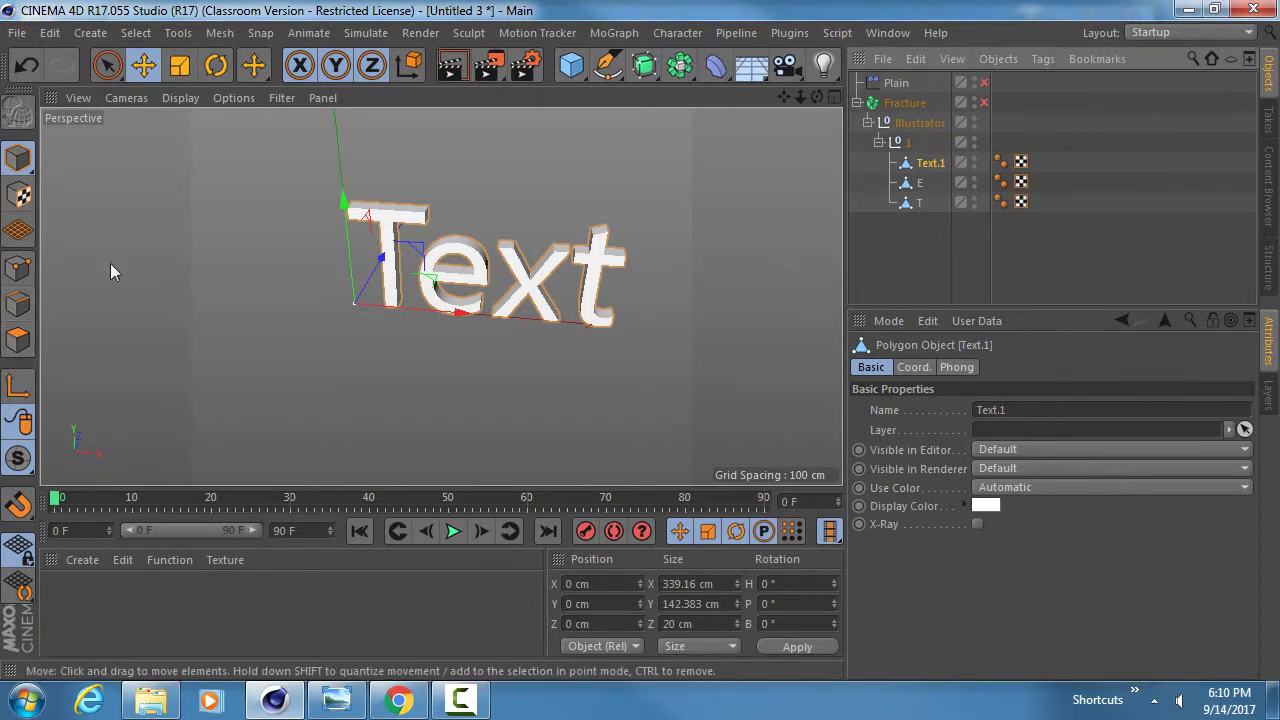
pyautogui.click(12, 343)
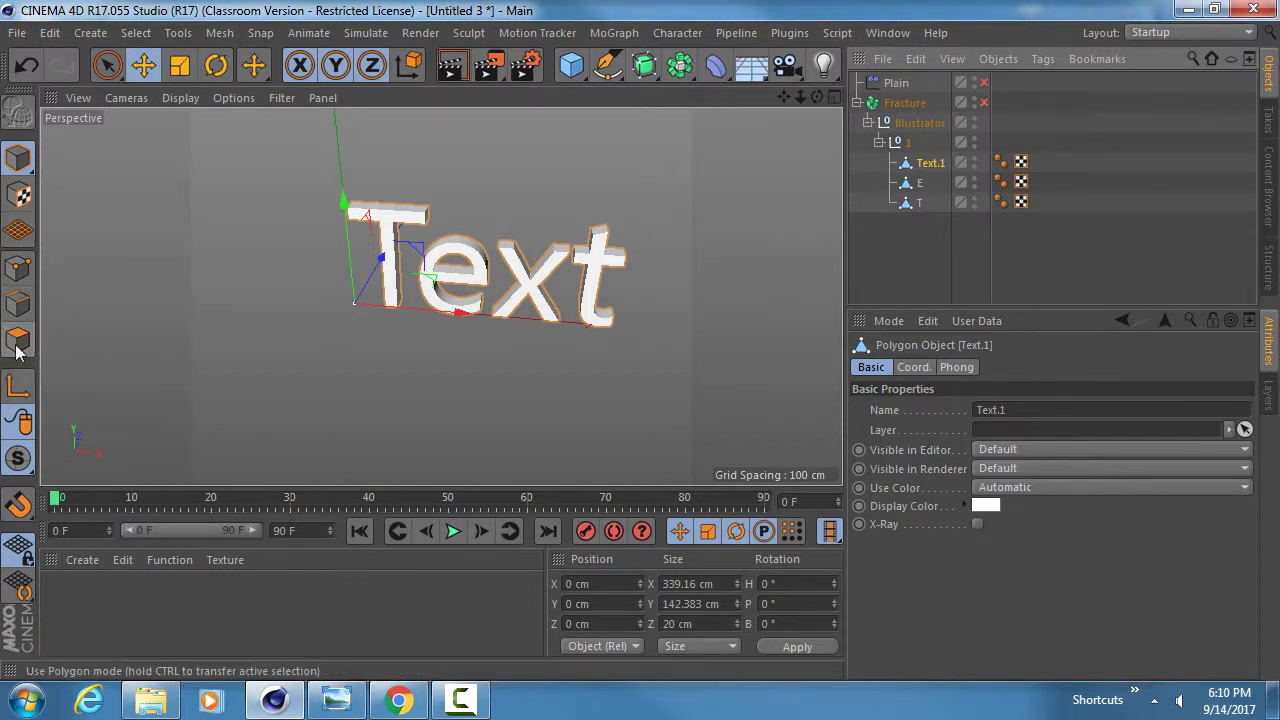
pyautogui.keyDown('alt'); pyautogui.moveTo(555, 275); pyautogui.dragTo(479, 243, button='middle'); pyautogui.keyUp('alt')
pyautogui.scroll(4, 473, 244)
pyautogui.click(449, 257)
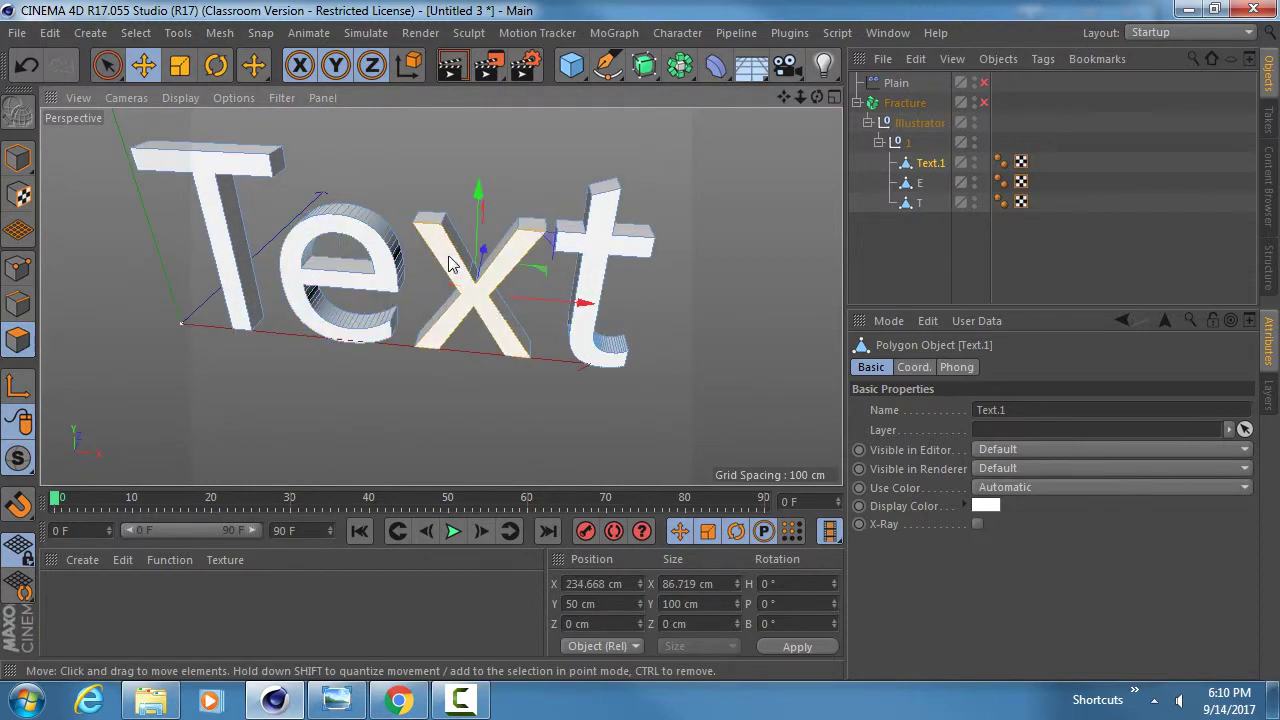
pyautogui.press('u')
pyautogui.press('y')
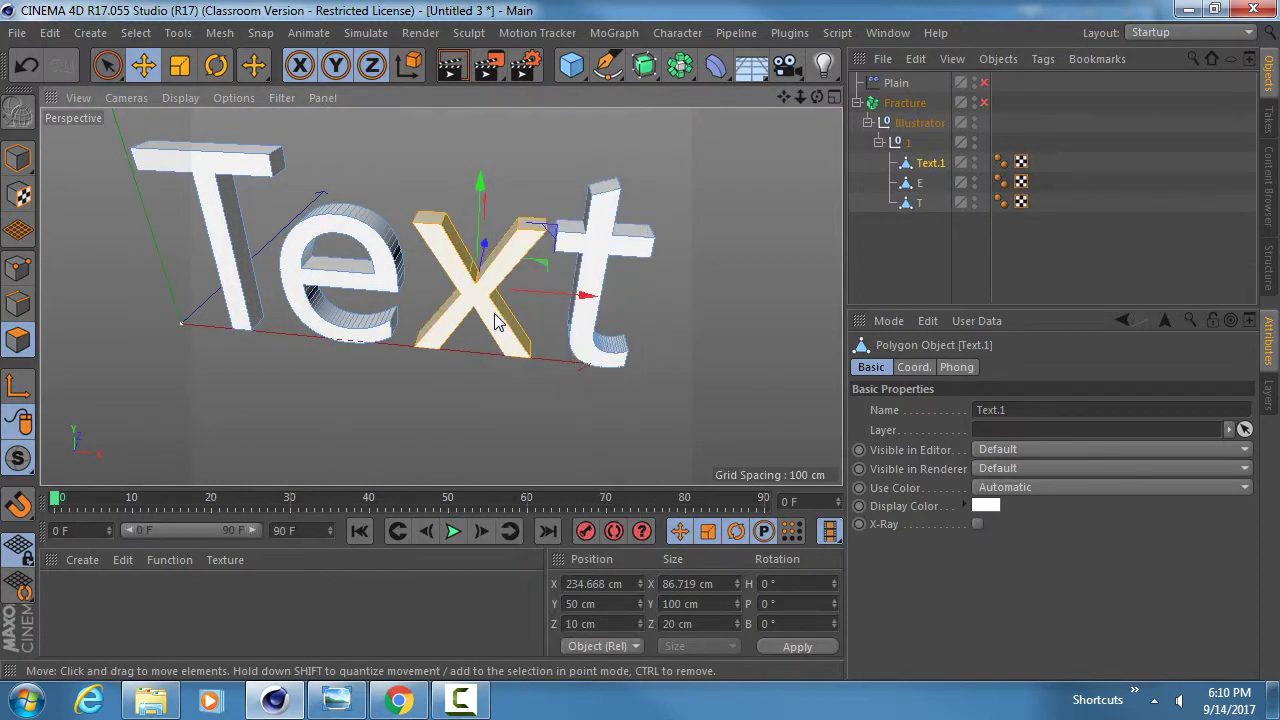
# Split the selected polygons of the letter x into a separate object and rename it X
pyautogui.press('u')
pyautogui.press('y')
pyautogui.press('u')
pyautogui.press('p')
pyautogui.doubleClick(933, 183)
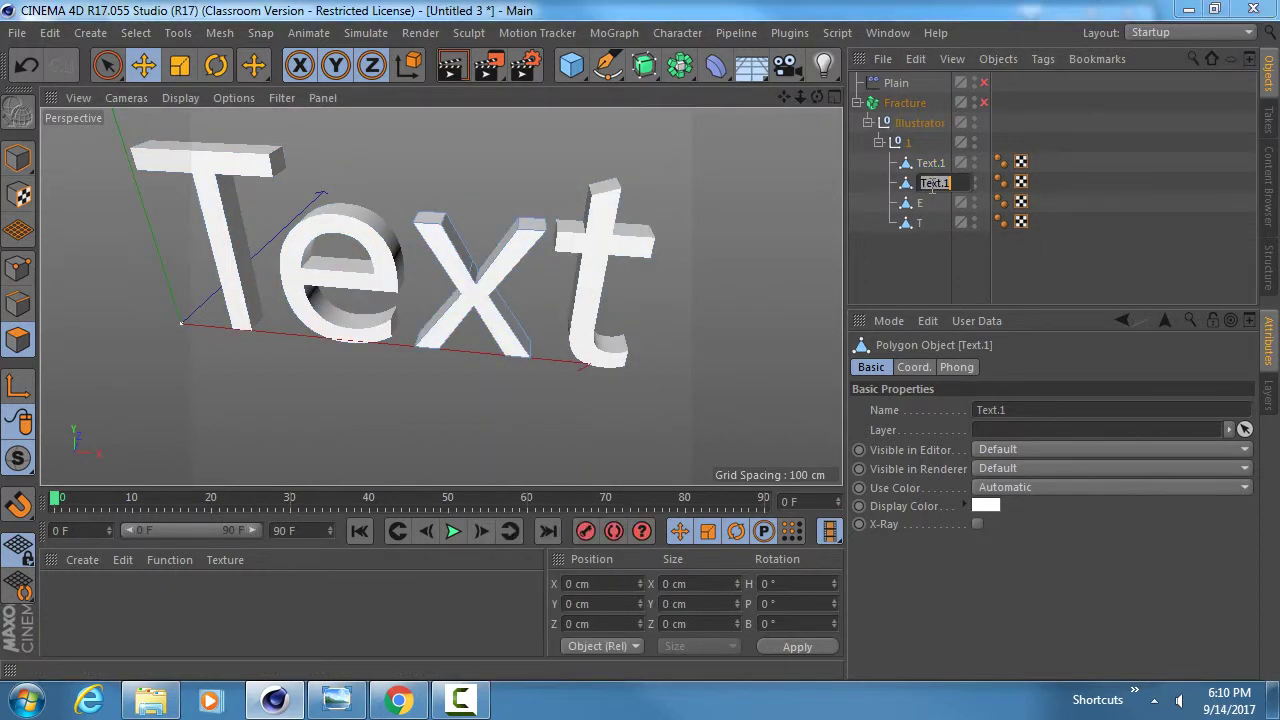
pyautogui.write('X')
pyautogui.press('Return')
# In the original Text.1 object, select the whole final letter t with Select Connected
pyautogui.click(930, 163)
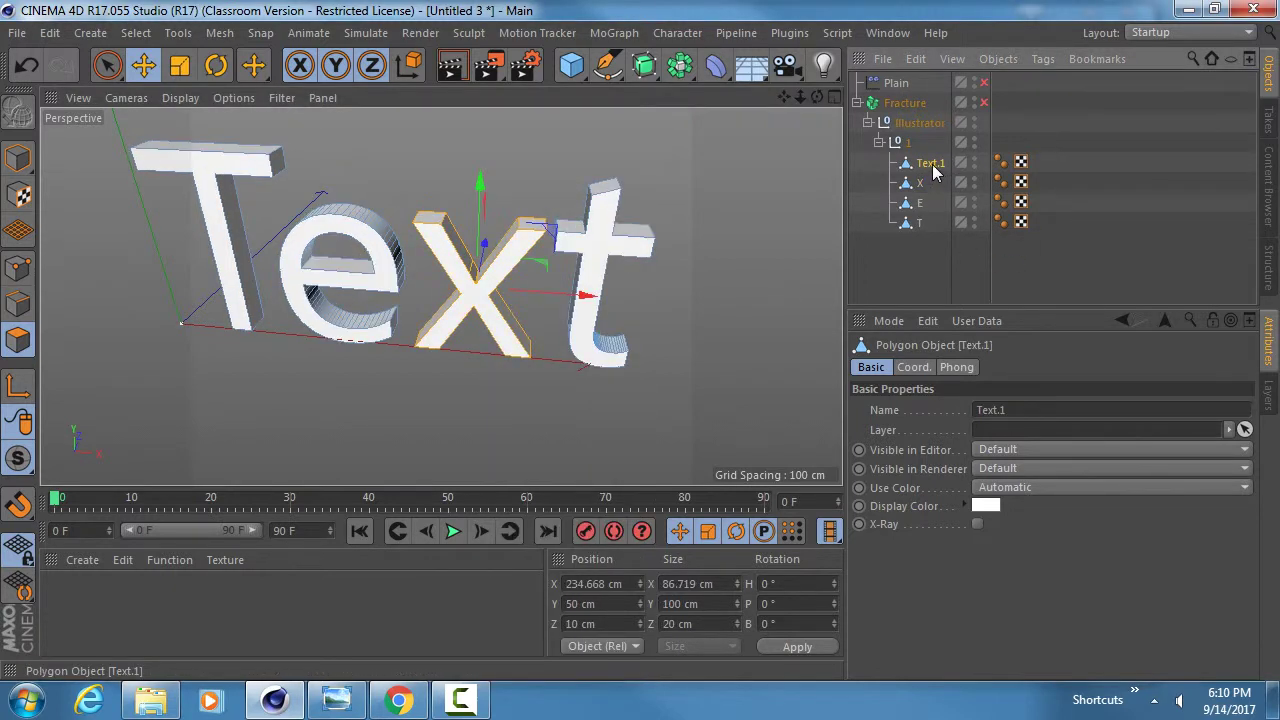
pyautogui.press('u')
pyautogui.press('w')
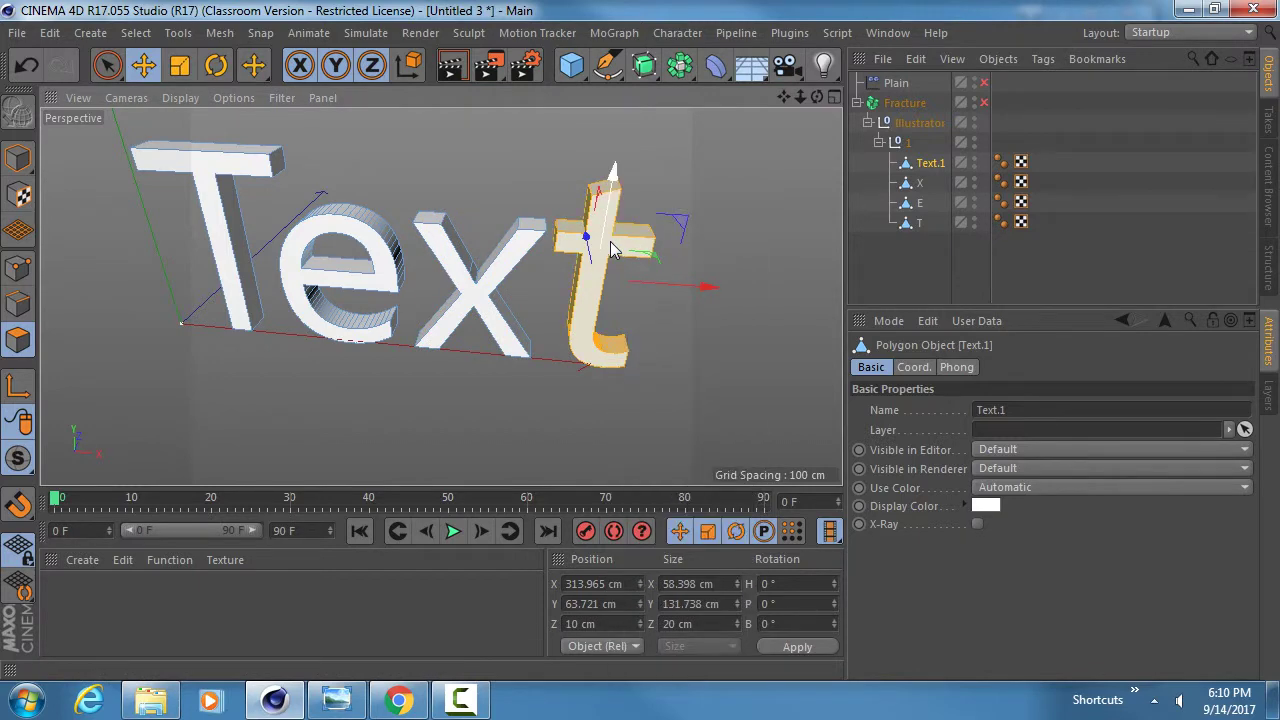
# Split the selected polygons of the final letter into a separate object and rename it t
pyautogui.press('u')
pyautogui.press('p')
pyautogui.doubleClick(940, 183)
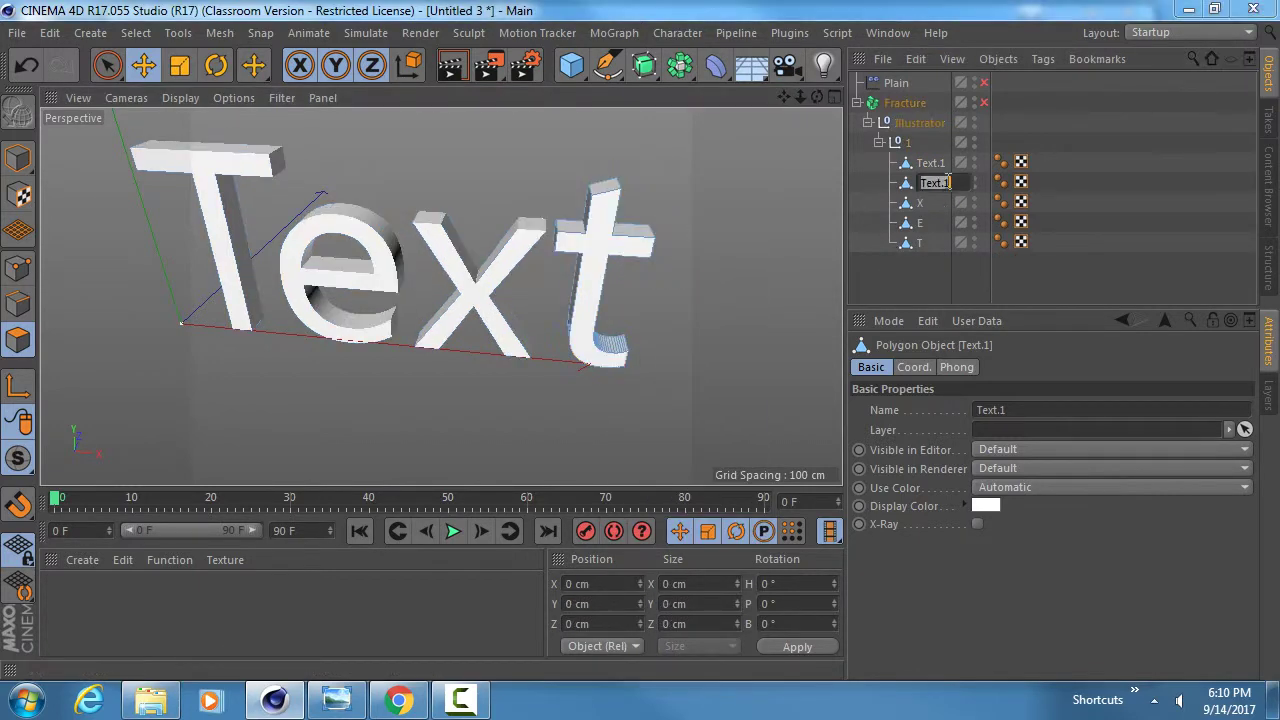
pyautogui.write('t')
pyautogui.press('Return')
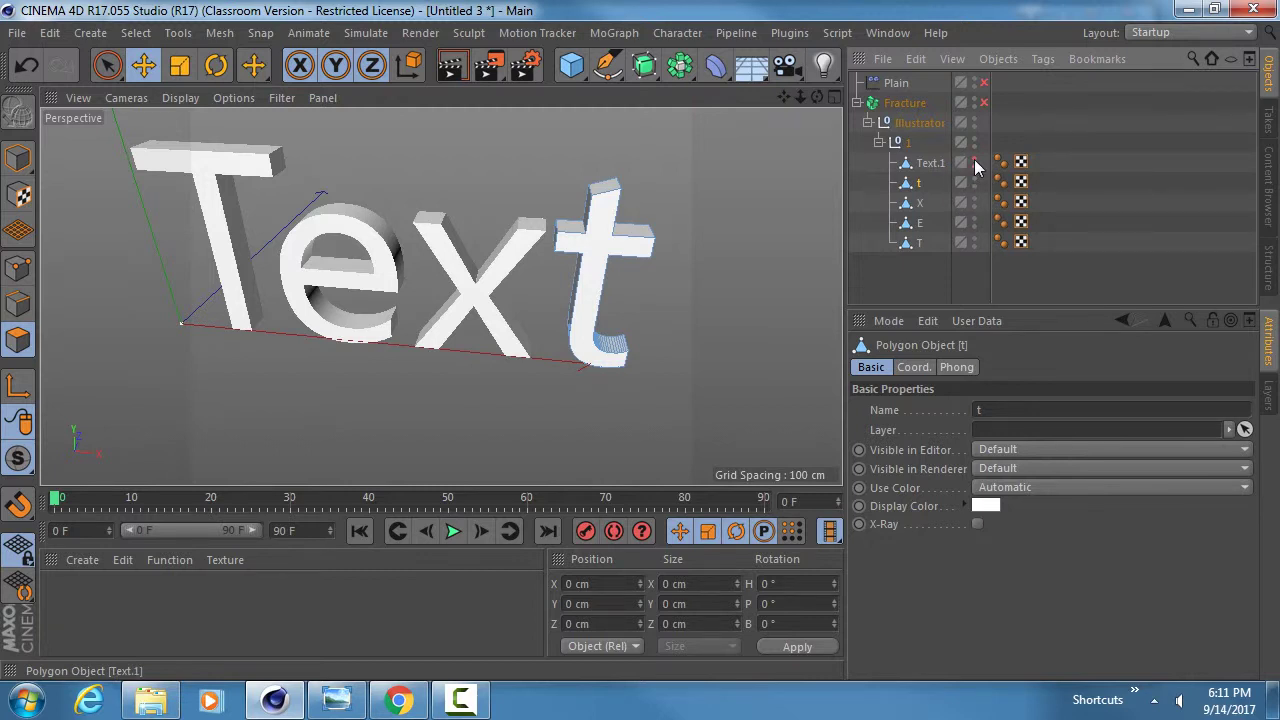
# Hide the original Text.1 object in both the editor and the renderer
pyautogui.click(977, 167)
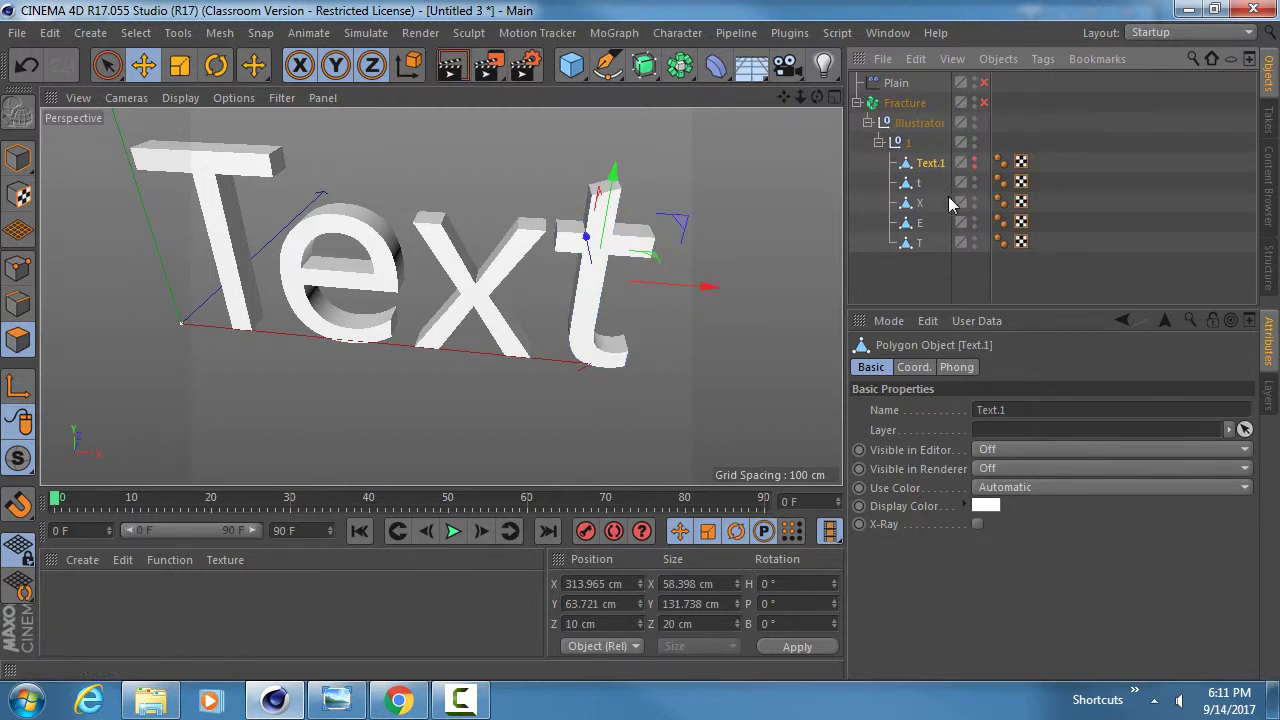
pyautogui.scroll(-5, 562, 262)
pyautogui.scroll(3, 562, 262)
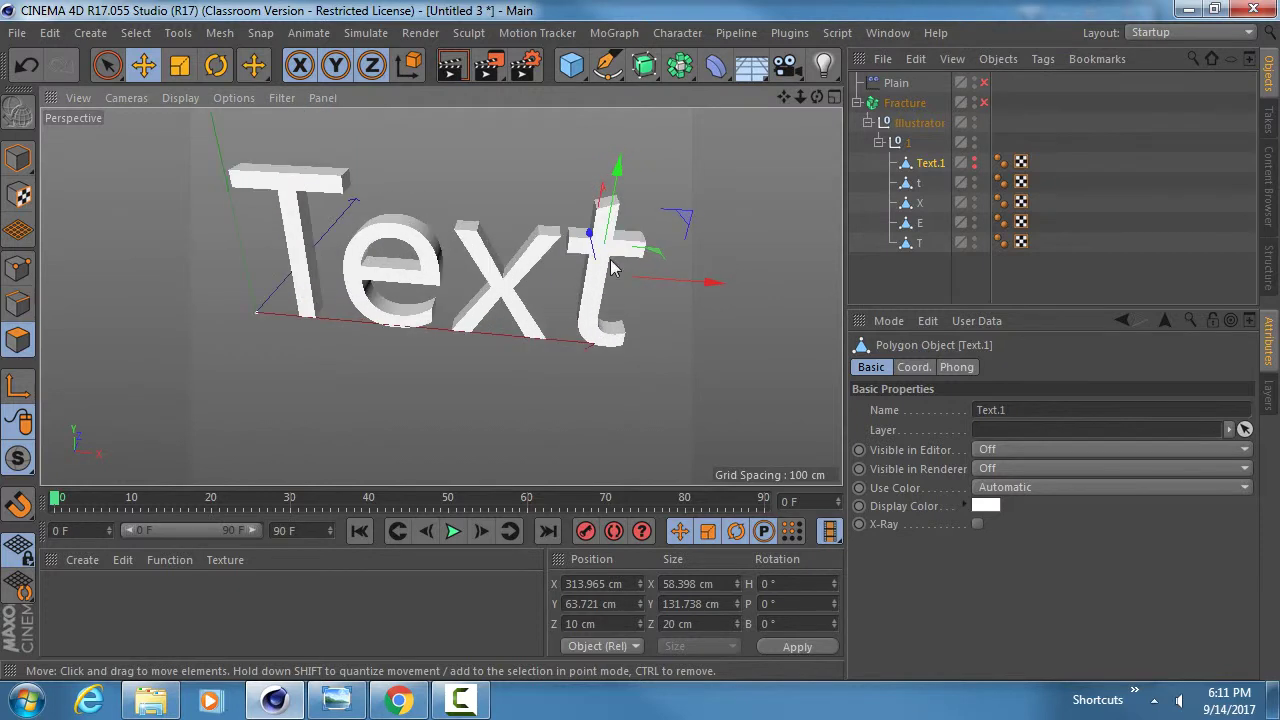
# Select the separated letter objects one after another in Model mode to check each letter in the viewport
pyautogui.click(908, 185)
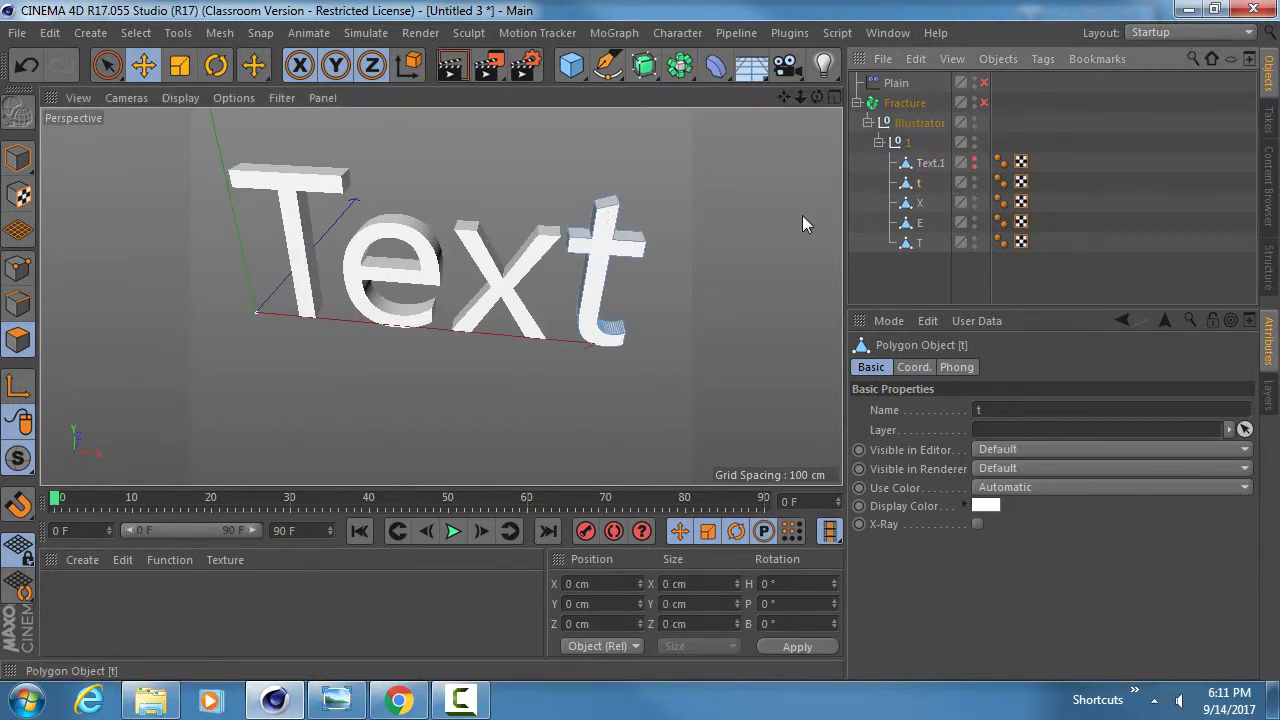
pyautogui.scroll(-4, 447, 262)
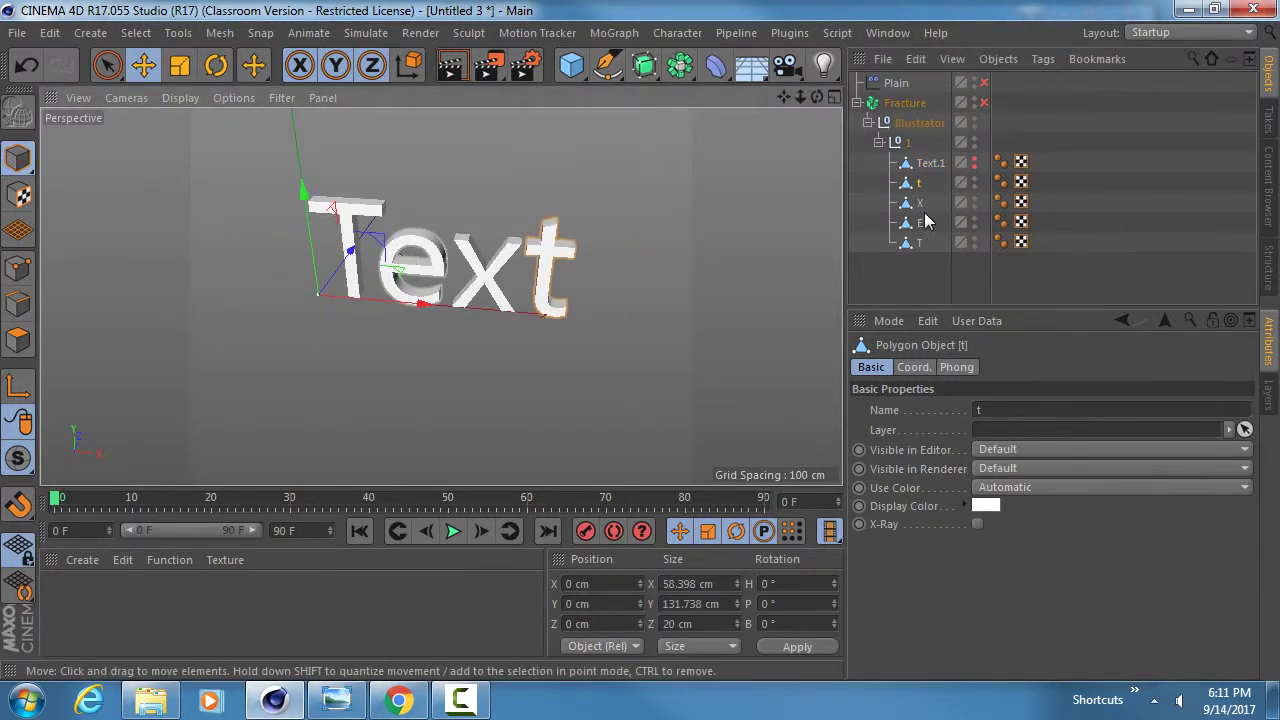
pyautogui.keyDown('alt'); pyautogui.moveTo(431, 263); pyautogui.dragTo(497, 266, button='middle'); pyautogui.keyUp('alt')
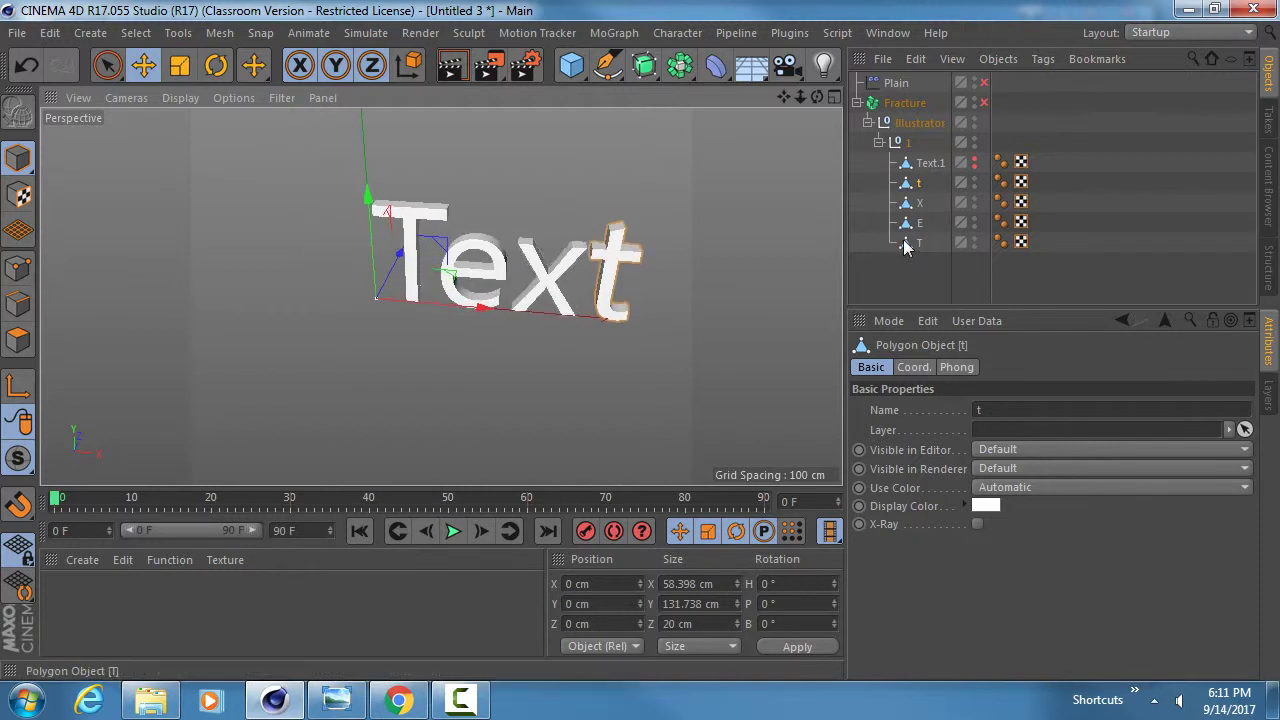
pyautogui.click(905, 243)
pyautogui.click(908, 222)
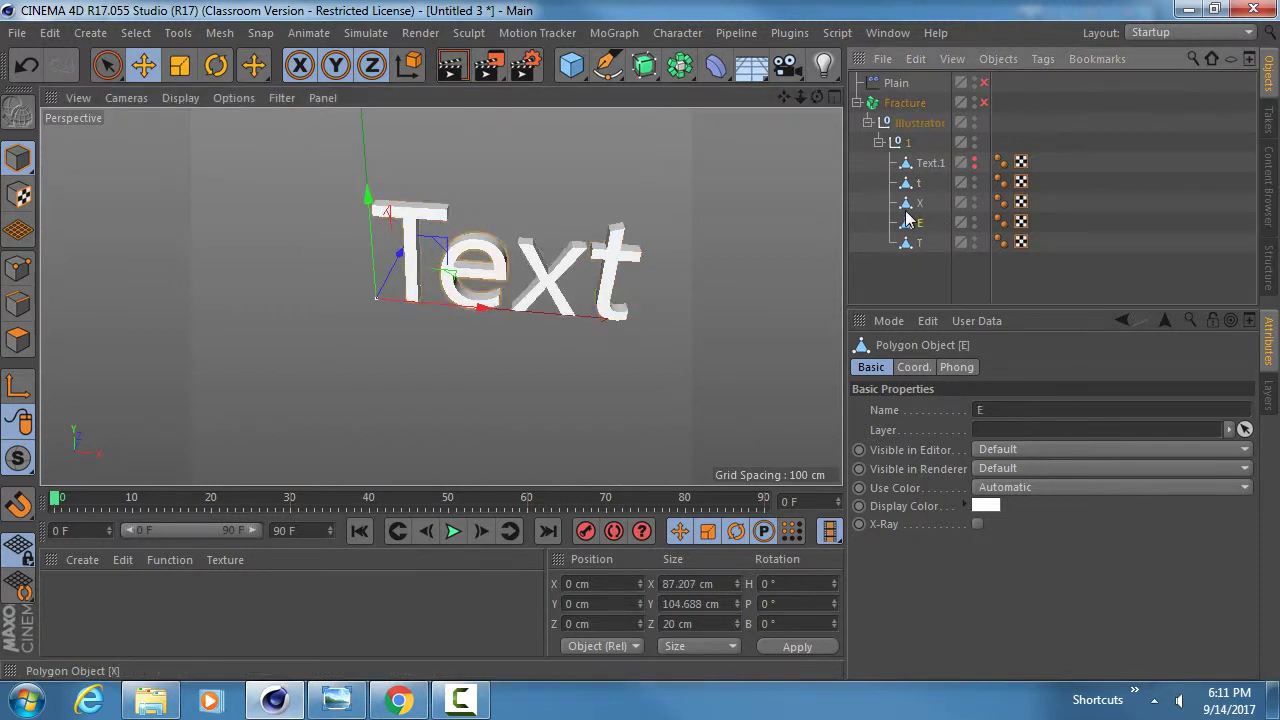
pyautogui.click(912, 184)
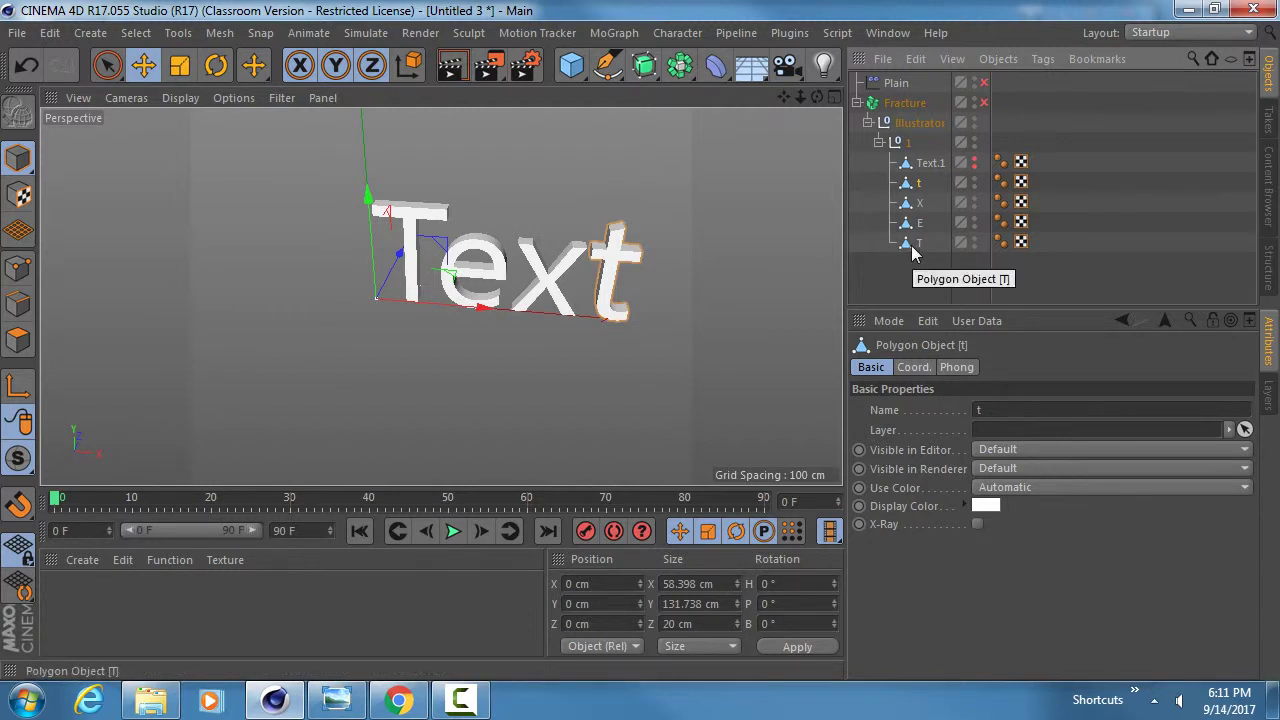
# Enable the Fracture object and the Plain effector
pyautogui.click(858, 103)
pyautogui.click(858, 103)
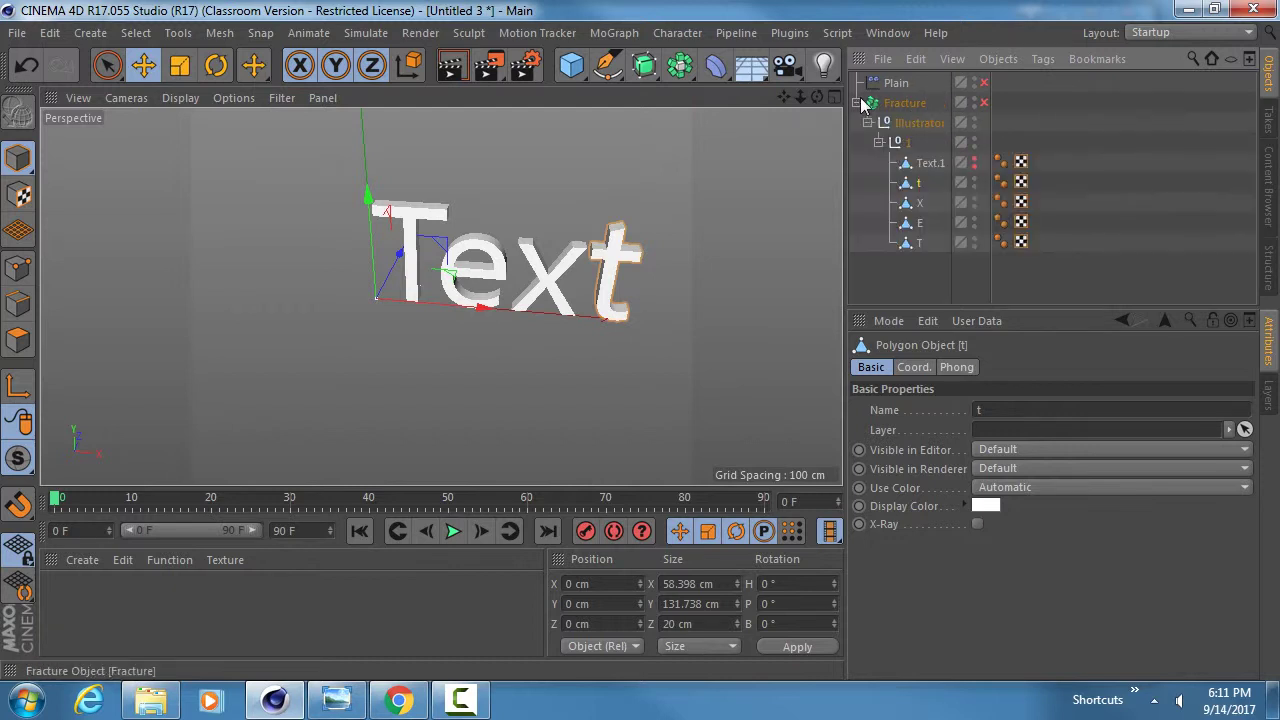
pyautogui.click(984, 83)
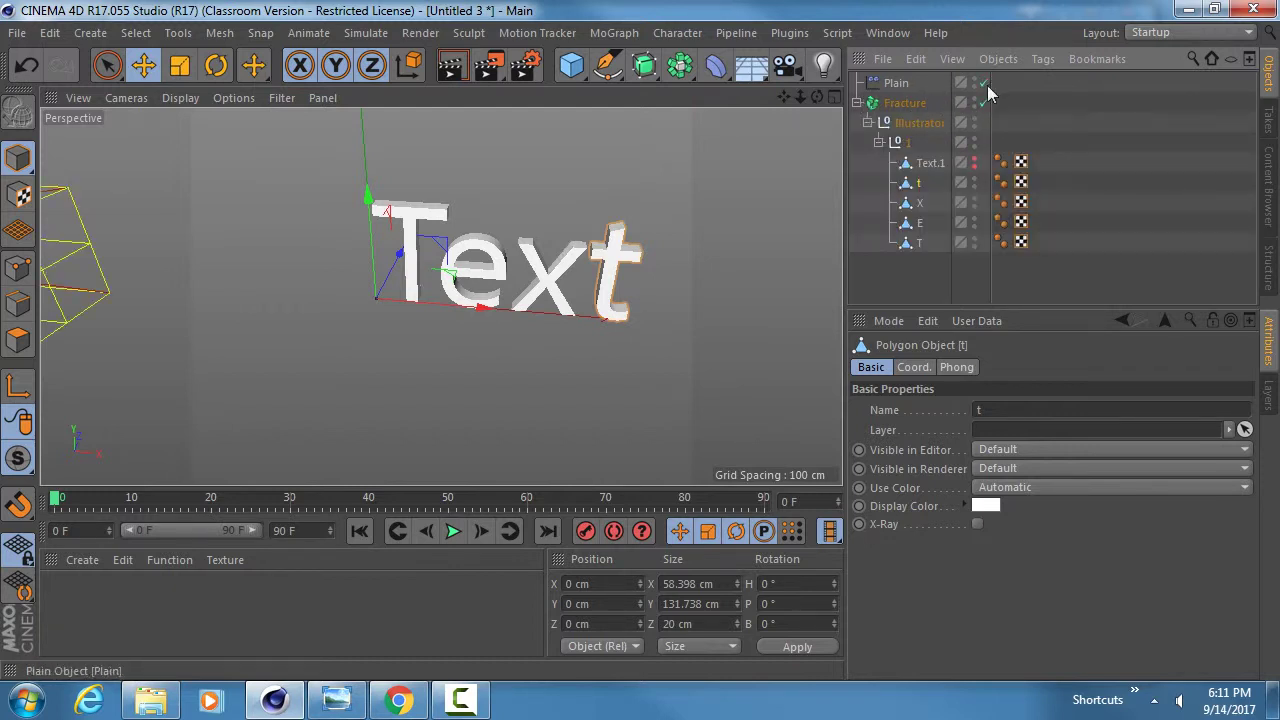
# Move the Plain effector along X towards the text, to about -925 cm
pyautogui.scroll(-5, 336, 263)
pyautogui.click(903, 86)
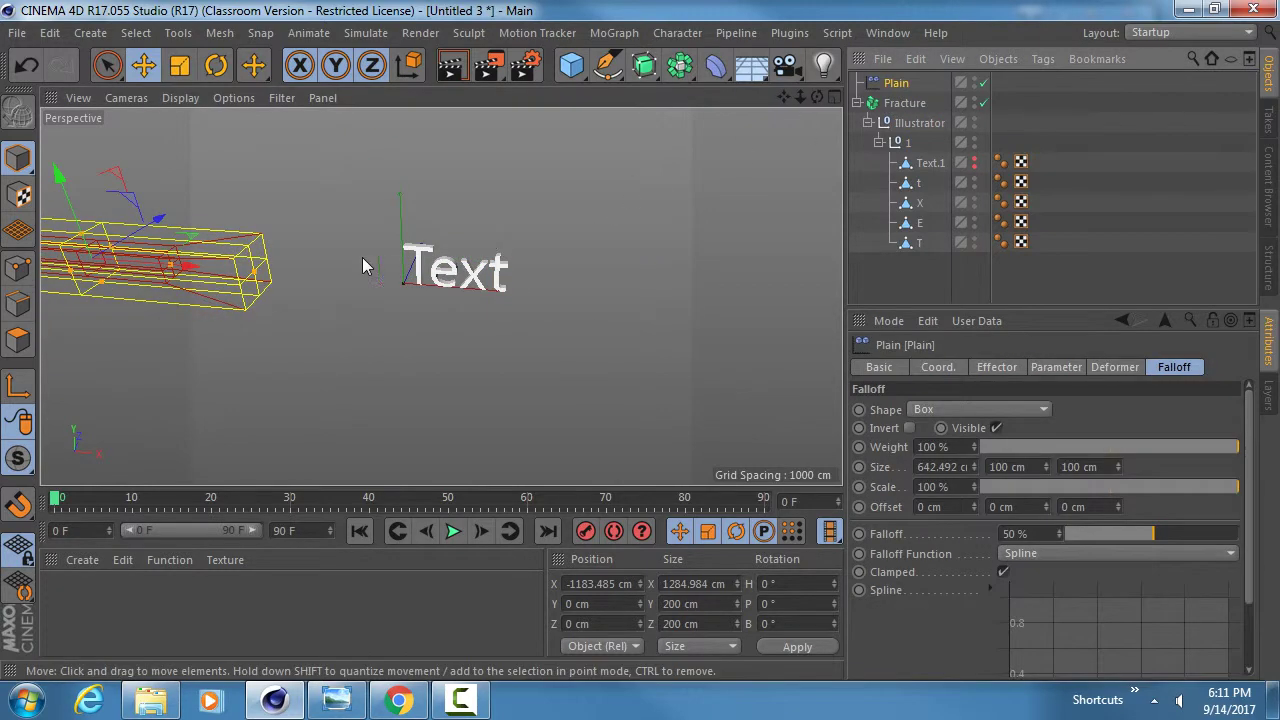
pyautogui.keyDown('alt'); pyautogui.moveTo(362, 257); pyautogui.dragTo(472, 263, button='middle'); pyautogui.keyUp('alt')
pyautogui.moveTo(324, 266); pyautogui.dragTo(392, 296)
pyautogui.moveTo(594, 276)
pyautogui.keyDown('alt'); pyautogui.mouseDown()
pyautogui.moveTo(517, 272)
pyautogui.moveTo(592, 272)
pyautogui.mouseUp(); pyautogui.keyUp('alt')
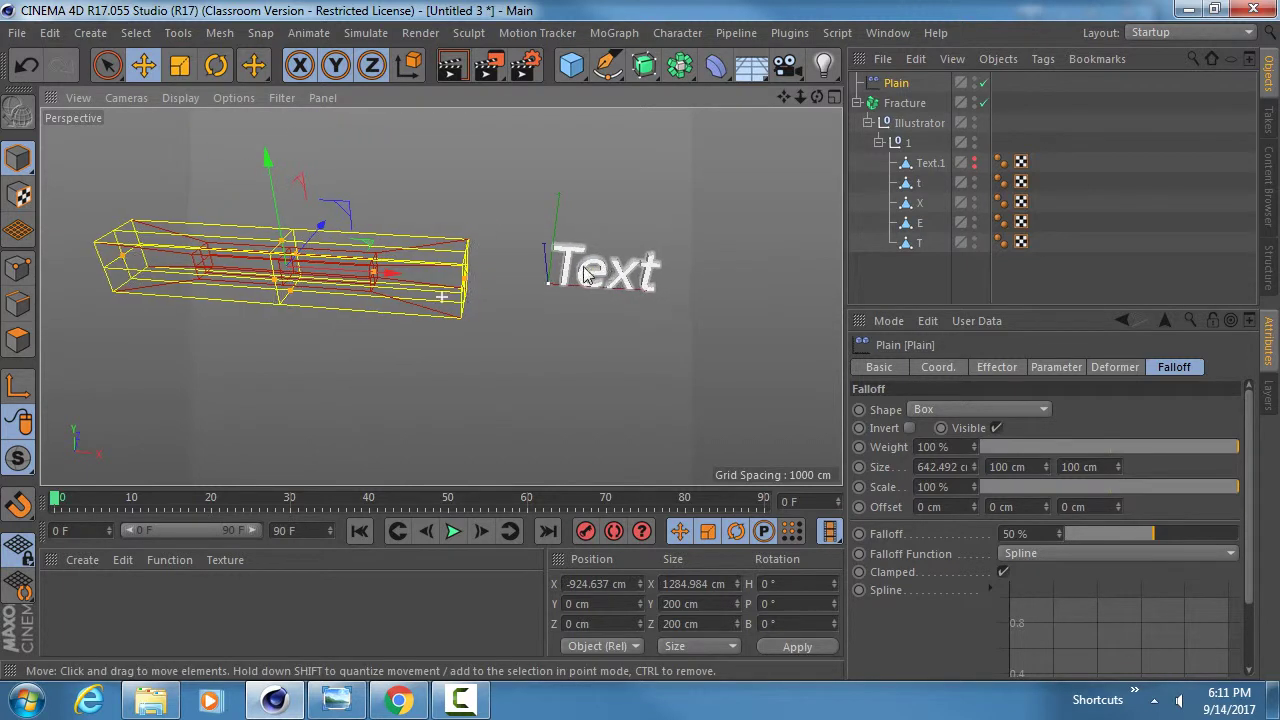
pyautogui.keyDown('alt'); pyautogui.moveTo(605, 272); pyautogui.dragTo(527, 268, button='middle'); pyautogui.keyUp('alt')
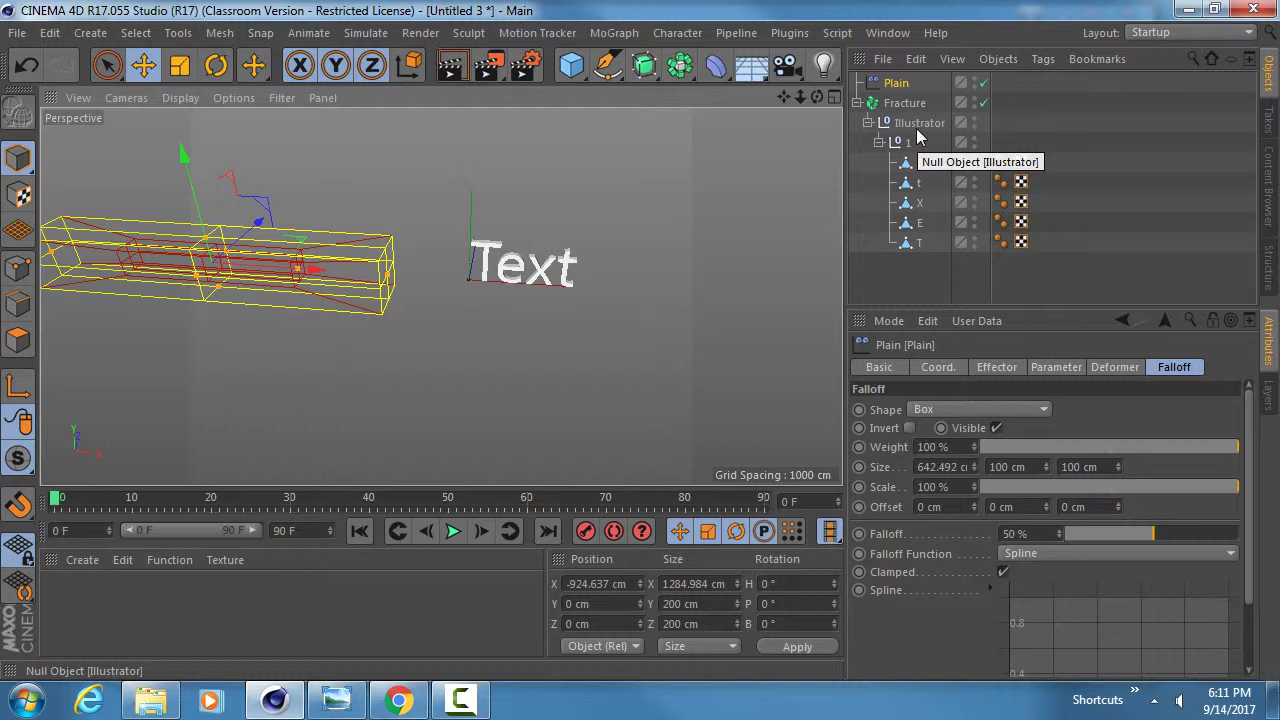
# Duplicate the Plain effector together with the Fracture object and its letter hierarchy
pyautogui.click(857, 104)
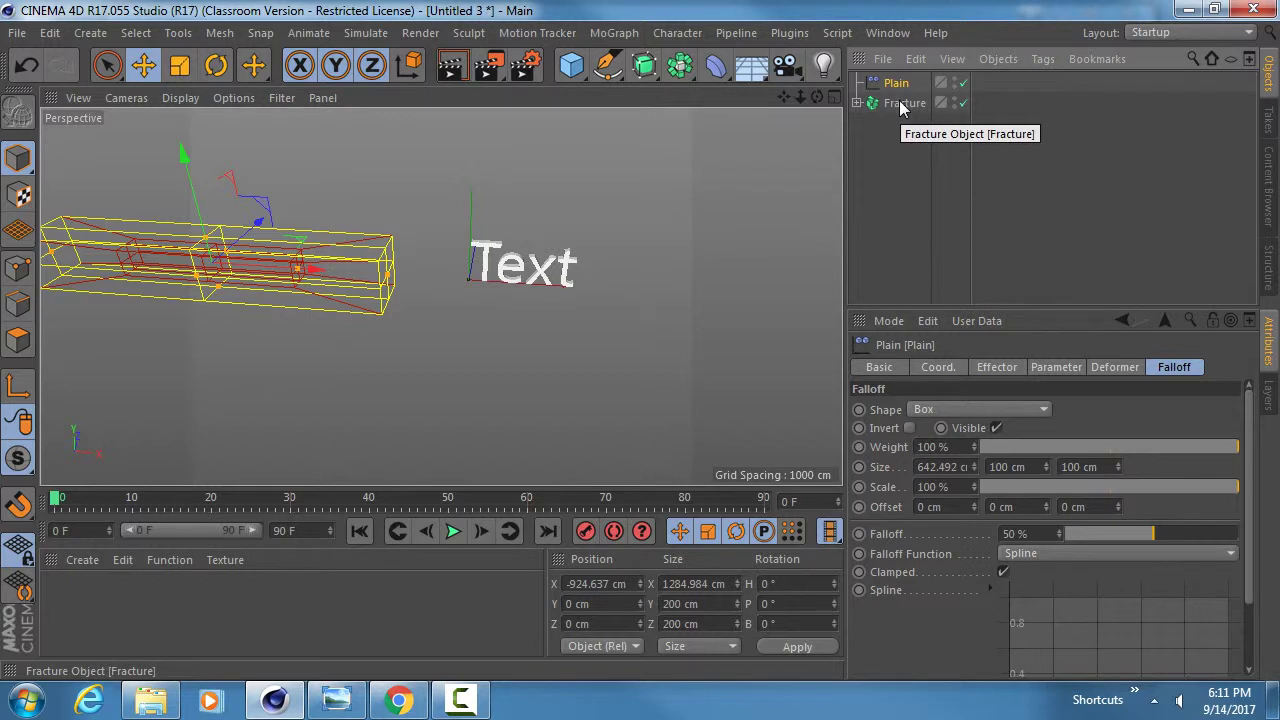
pyautogui.click(902, 104)
pyautogui.moveTo(882, 134); pyautogui.dragTo(905, 82)
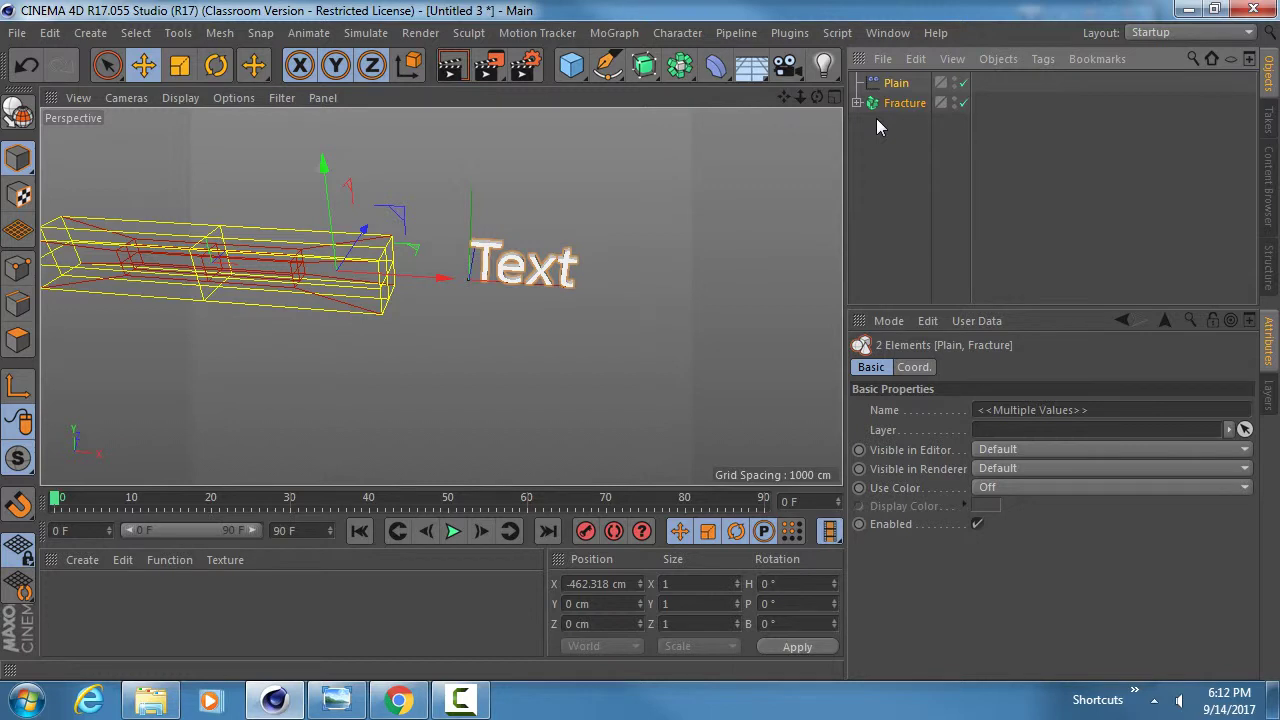
pyautogui.hotkey('ctrl', 'c')
pyautogui.hotkey('ctrl', 'v')
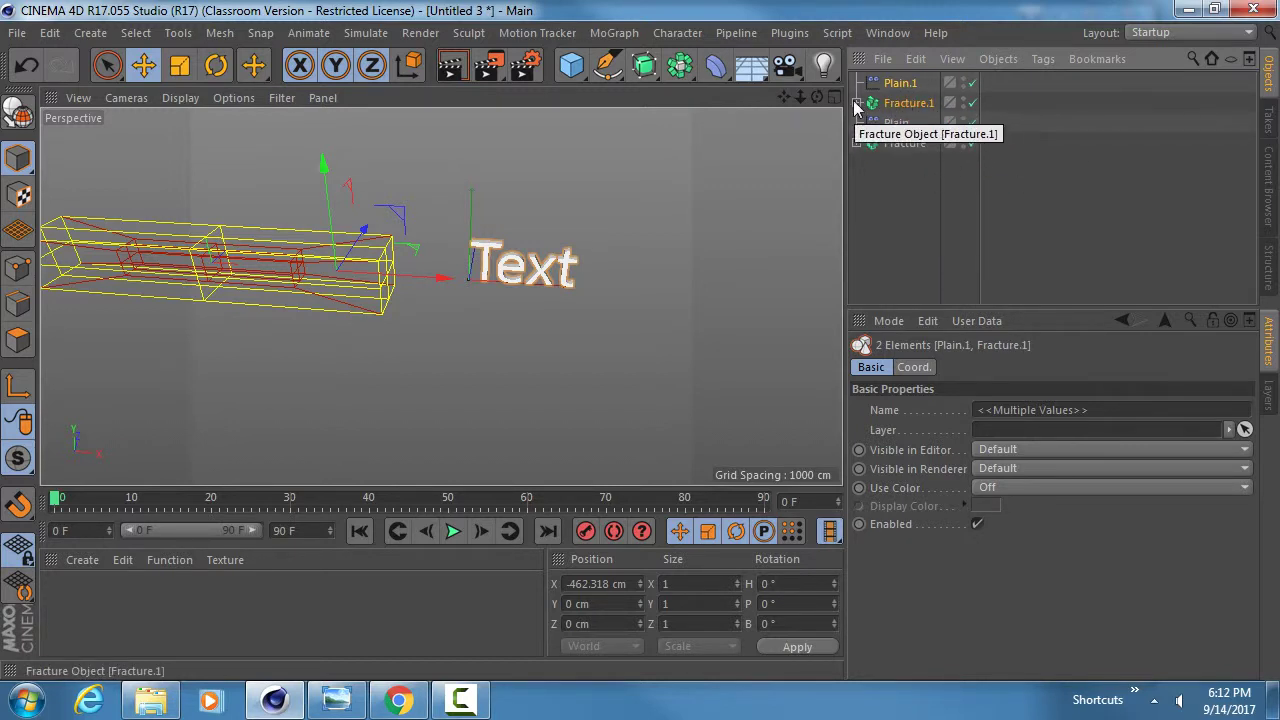
# Rename the duplicated Fracture object TE and the original Fracture object XT
pyautogui.doubleClick(914, 102)
pyautogui.write('T')
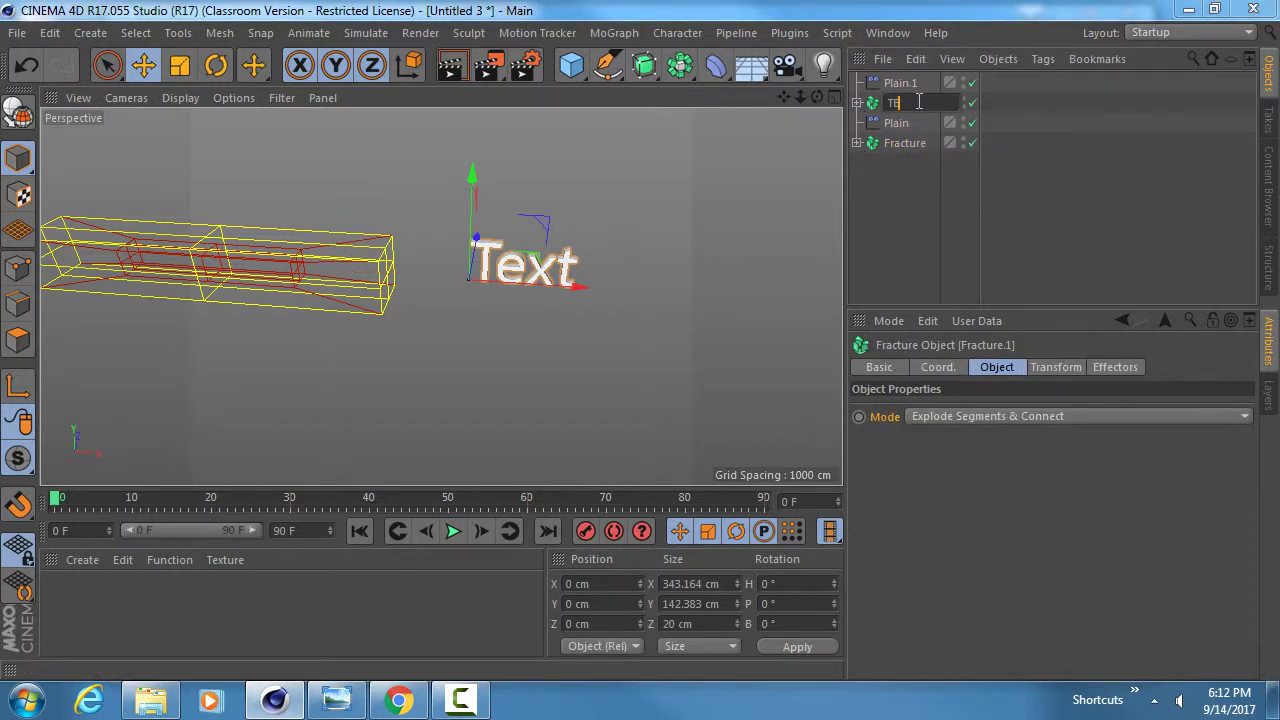
pyautogui.write('E')
pyautogui.press('Return')
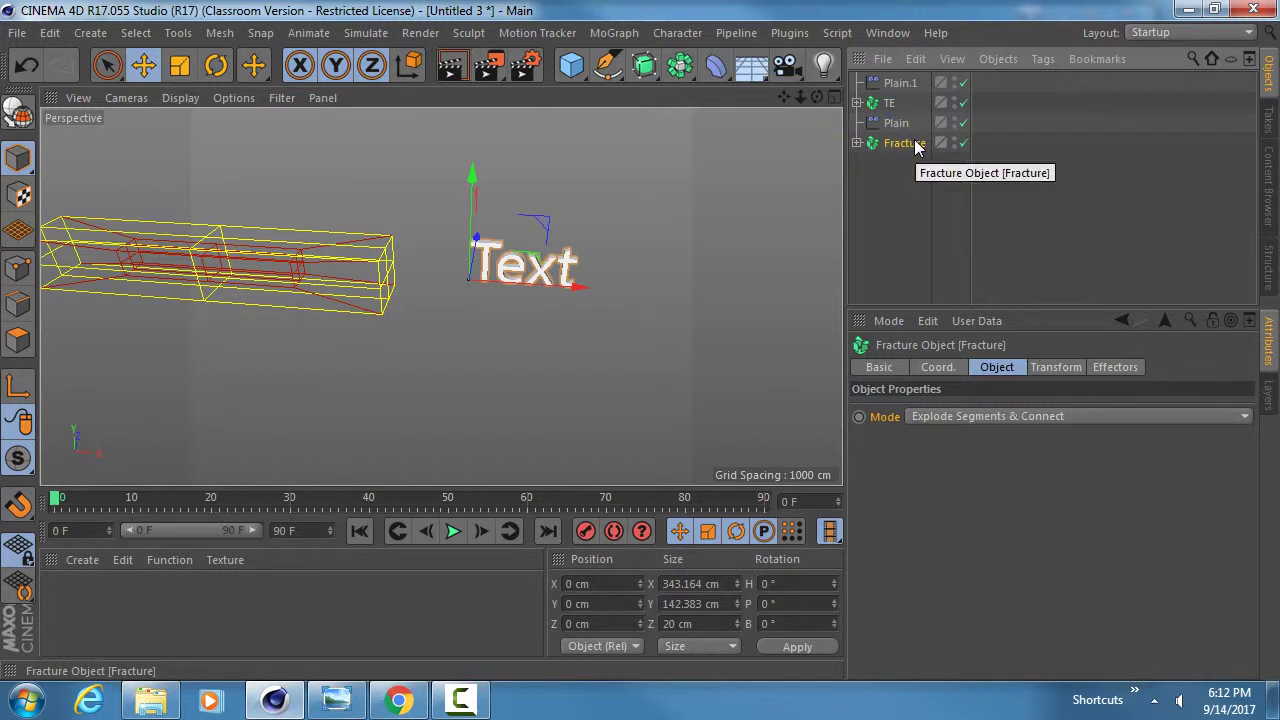
pyautogui.doubleClick(913, 144)
pyautogui.write('XT')
pyautogui.press('Return')
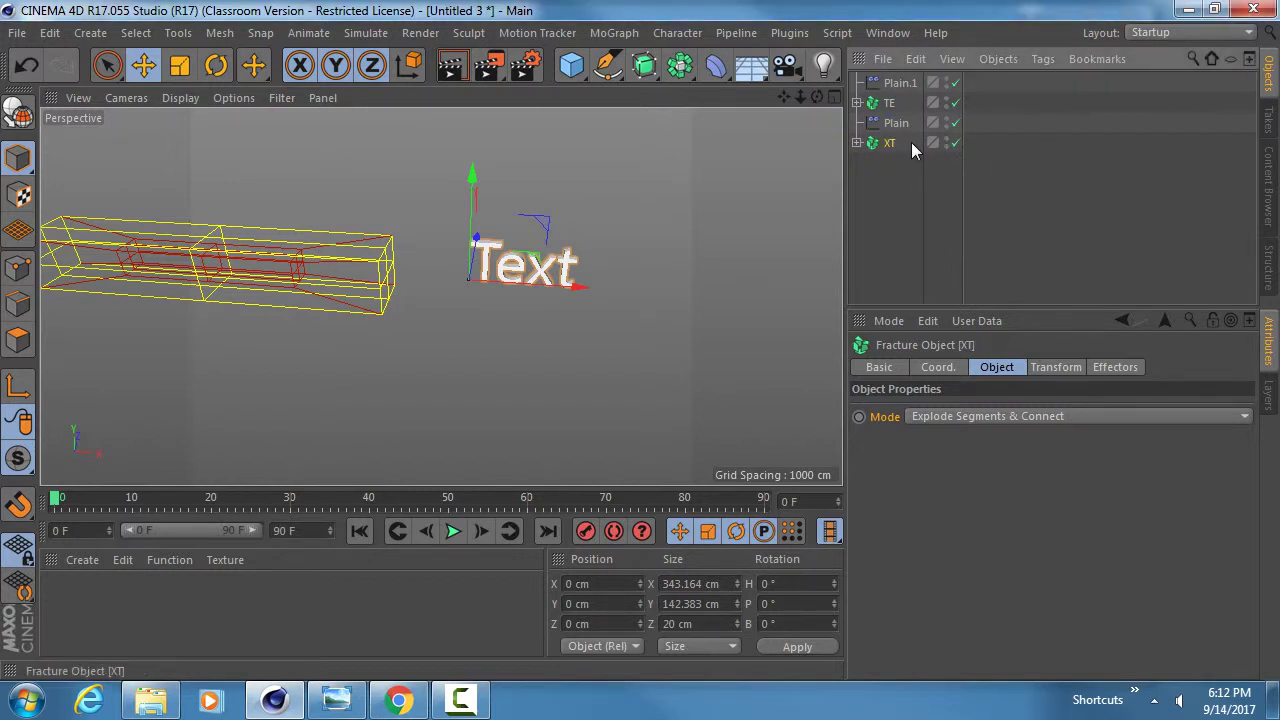
# Hide letters E and T inside the XT Fracture, and letters t and X inside the TE Fracture
pyautogui.click(858, 143)
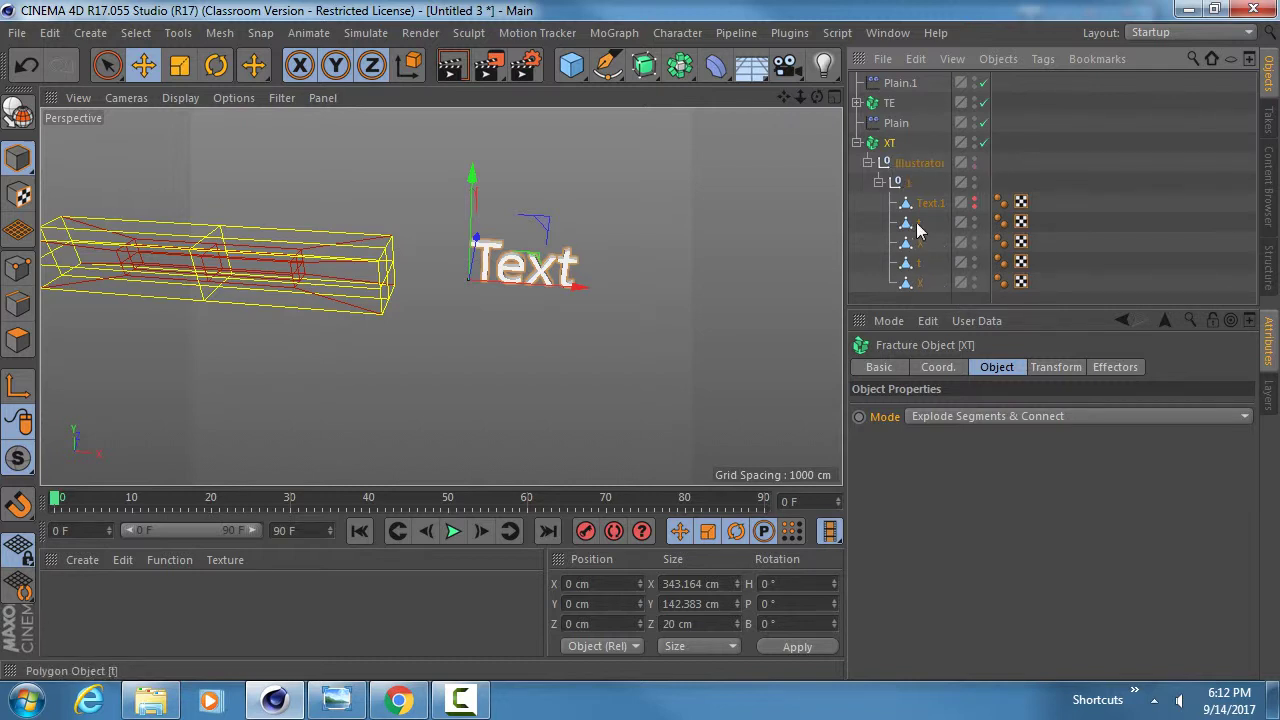
pyautogui.click(975, 261)
pyautogui.click(857, 103)
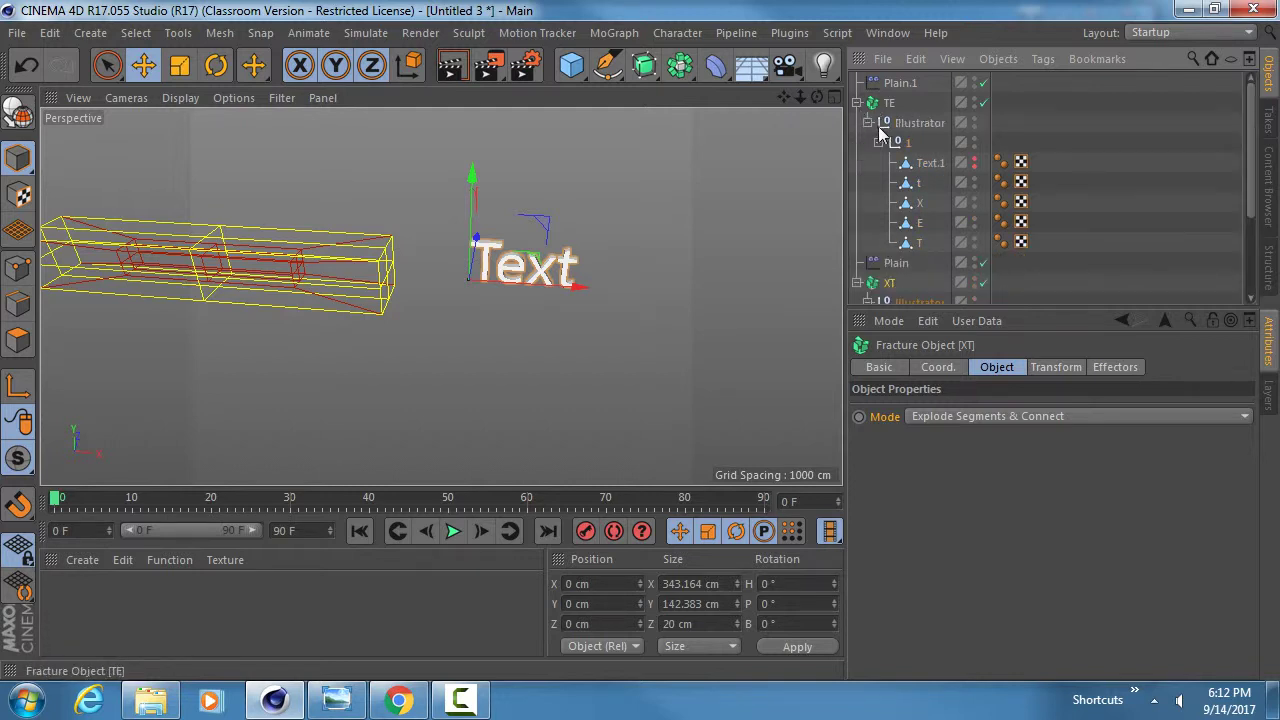
pyautogui.click(893, 104)
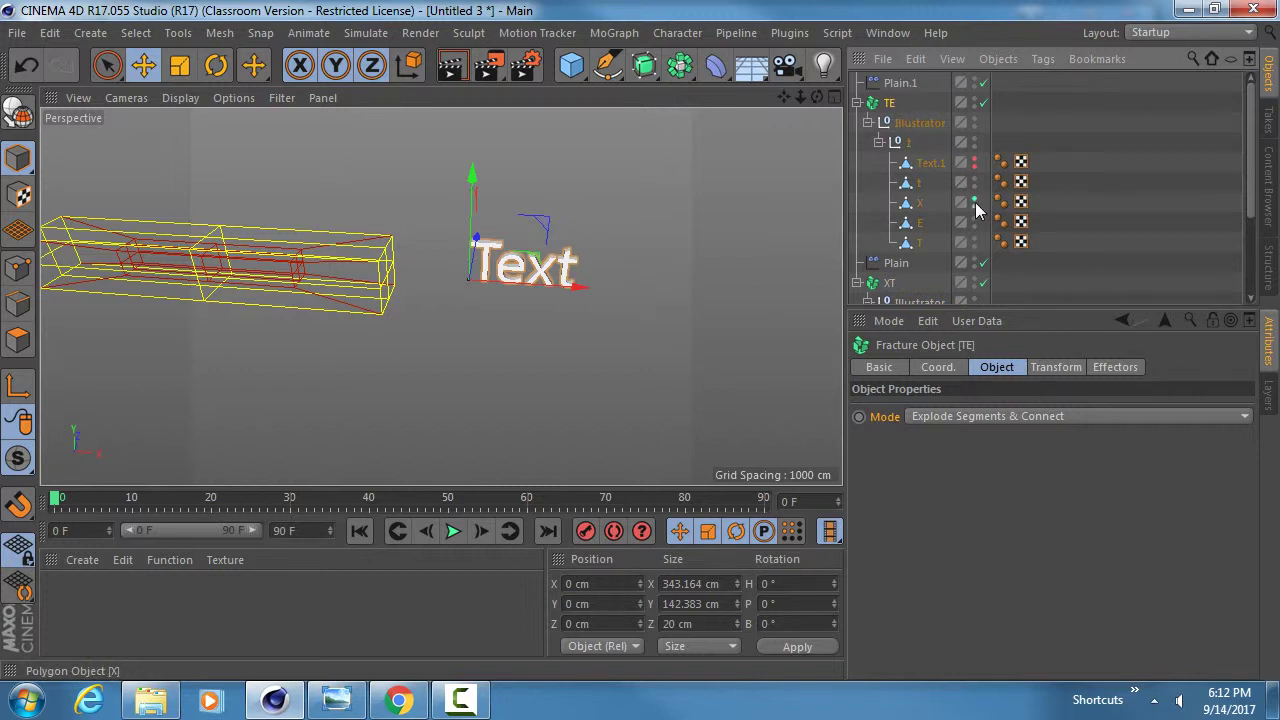
pyautogui.moveTo(975, 202); pyautogui.dragTo(975, 242)
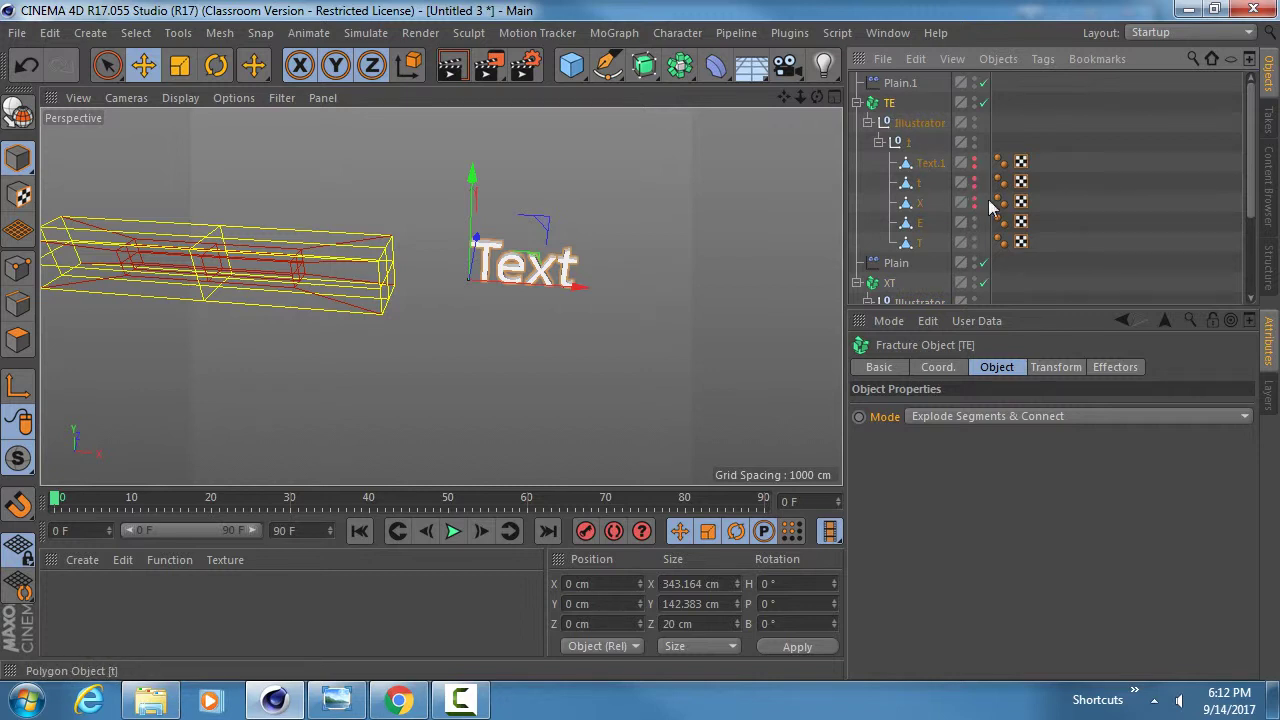
pyautogui.click(857, 103)
pyautogui.click(857, 143)
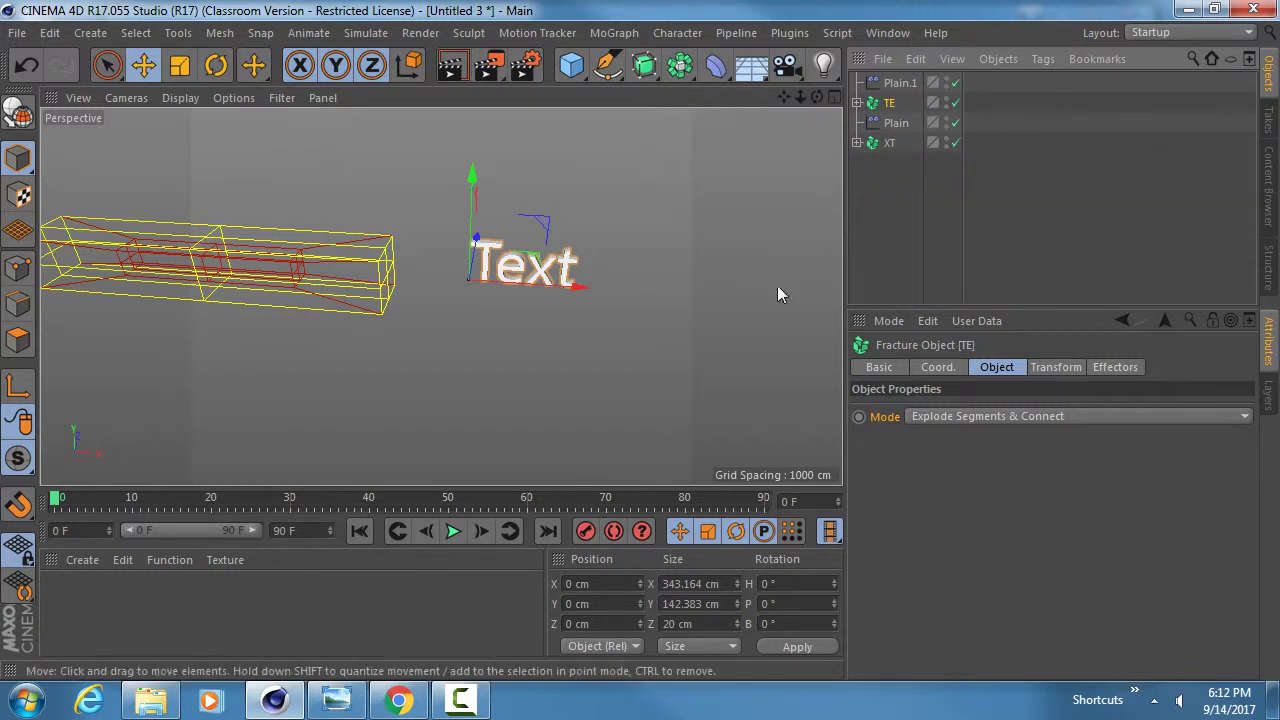
# Move the original Plain effector along X to about -831 cm
pyautogui.click(896, 84)
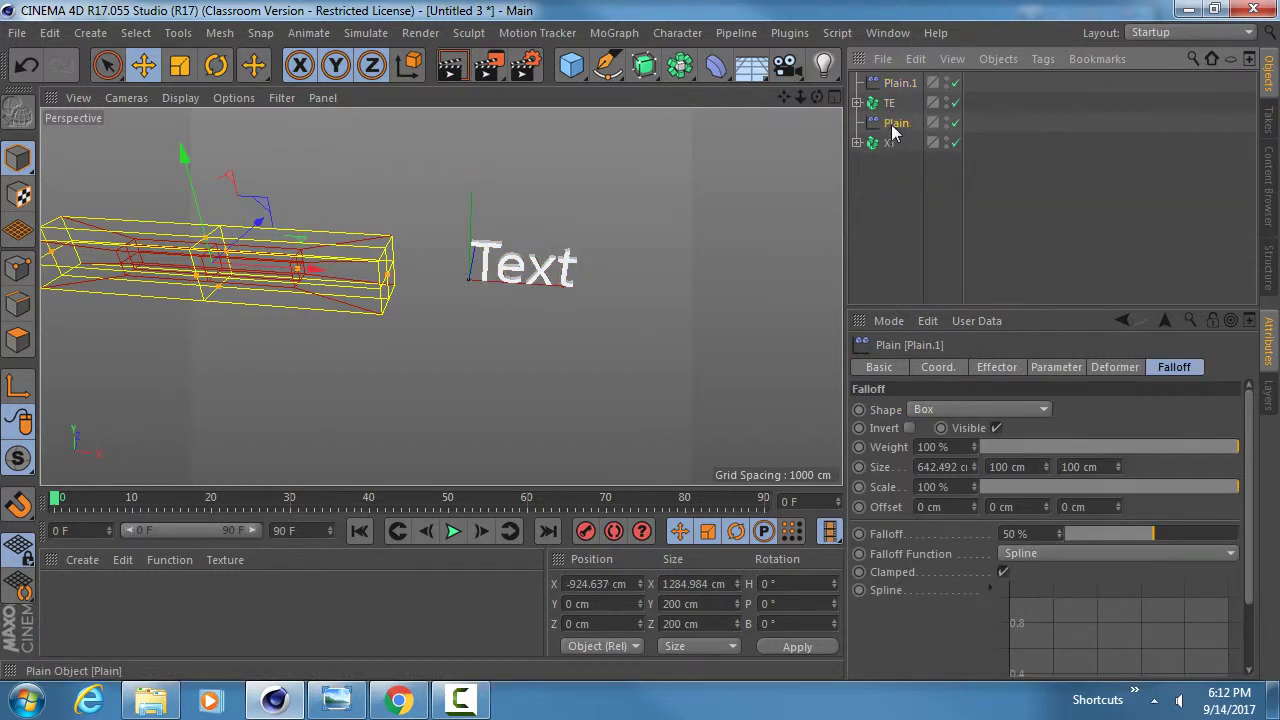
pyautogui.click(894, 123)
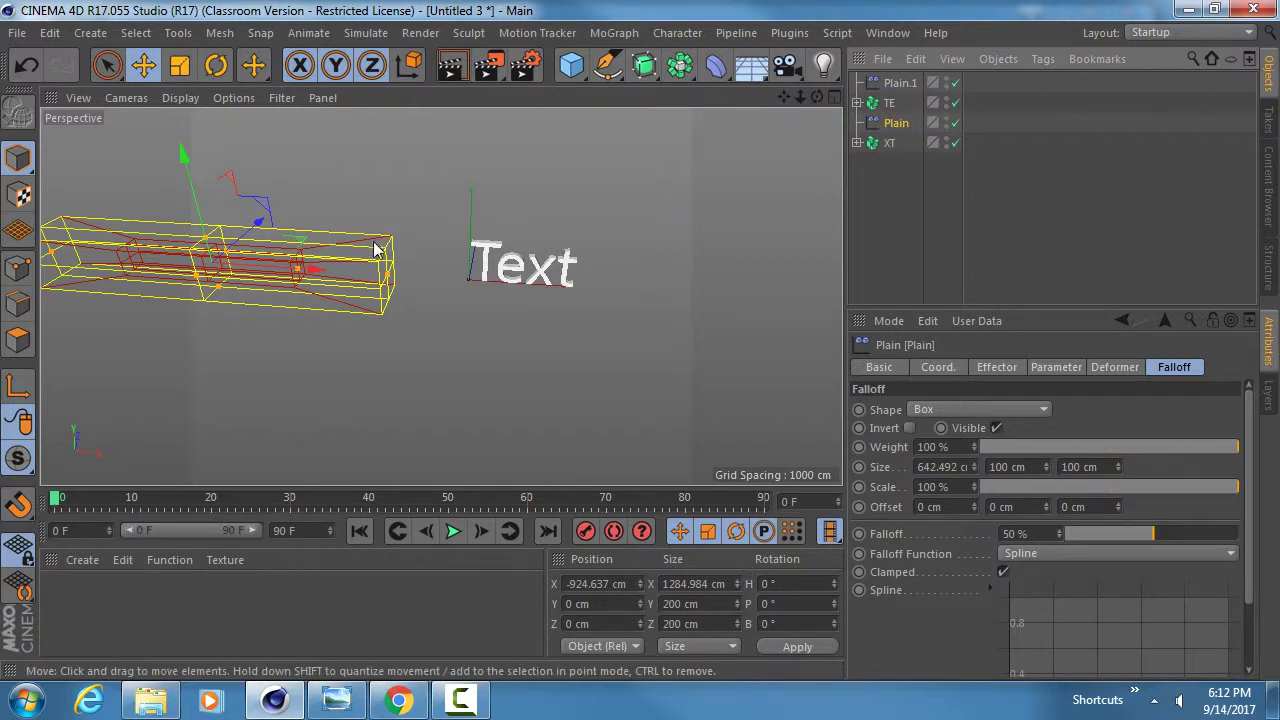
pyautogui.moveTo(314, 270); pyautogui.dragTo(346, 272)
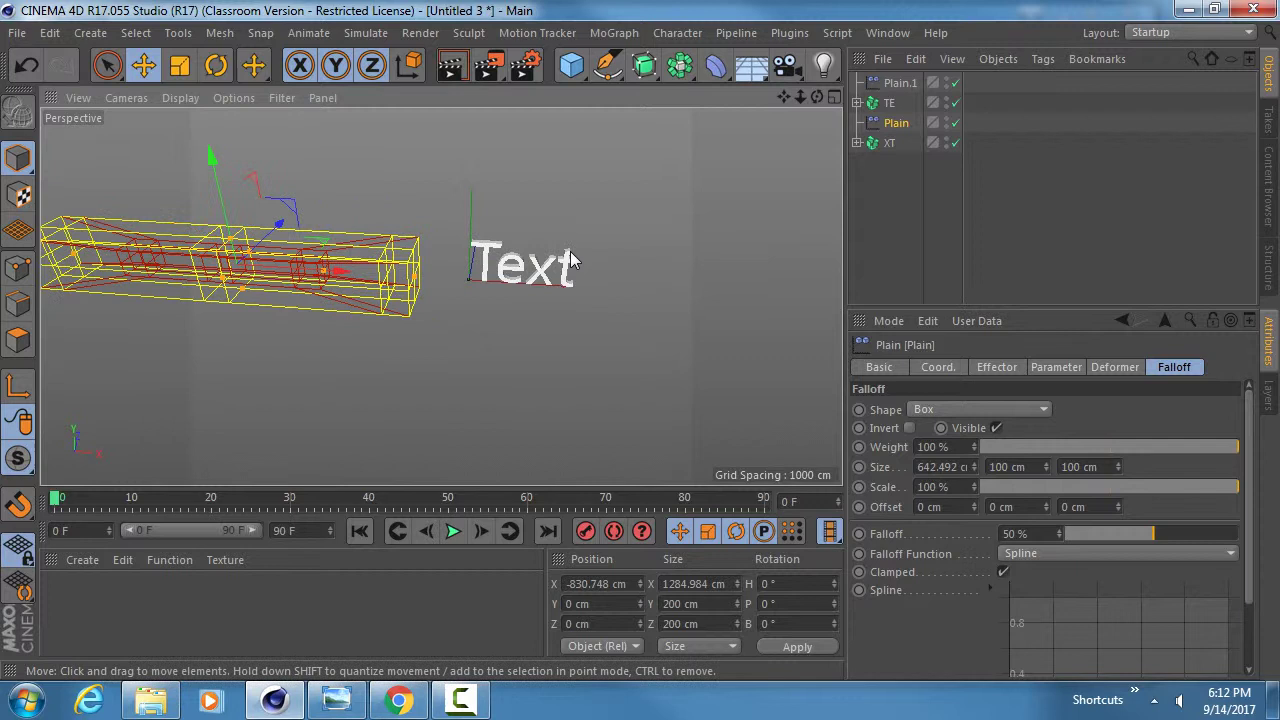
# Delete the hidden Text.1, E and T objects from the XT Fracture
pyautogui.click(857, 144)
pyautogui.click(930, 203)
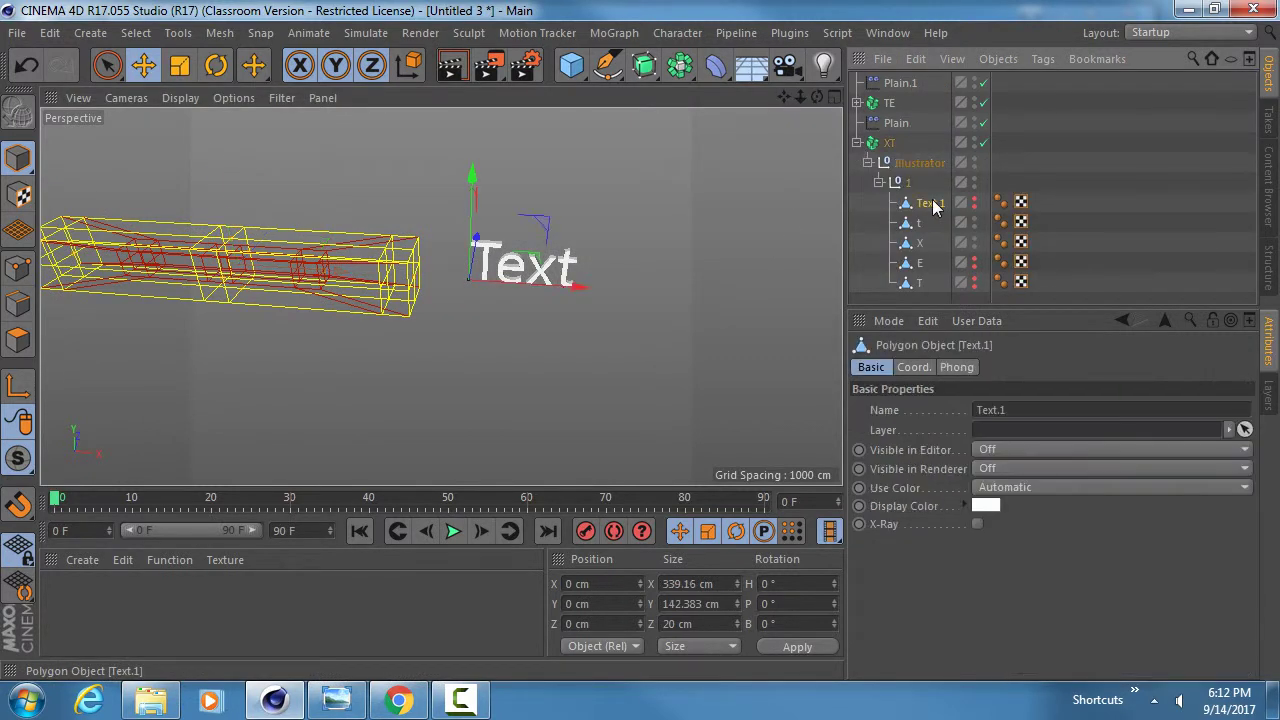
pyautogui.keyDown('ctrl'); pyautogui.click(919, 263); pyautogui.keyUp('ctrl')
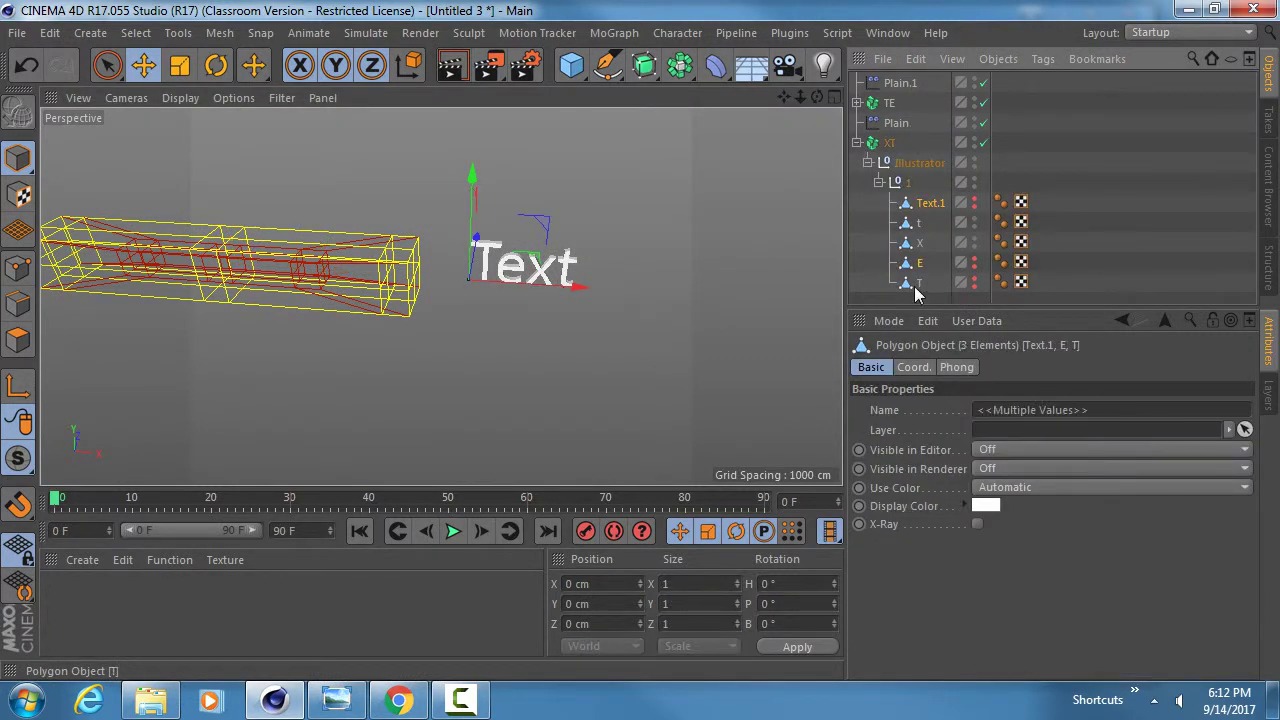
pyautogui.press('Delete')
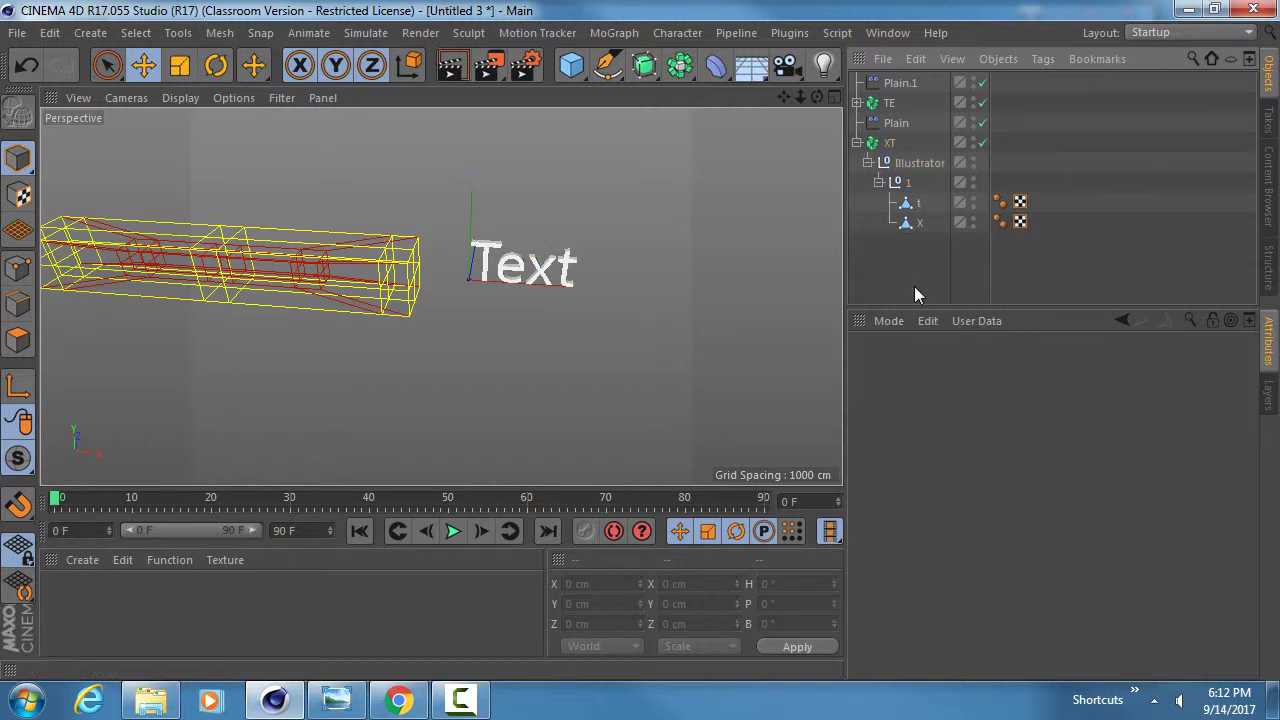
# Delete the hidden Text.1, t and X objects from the TE Fracture and collapse both hierarchies
pyautogui.hotkey('ctrl', 'z')
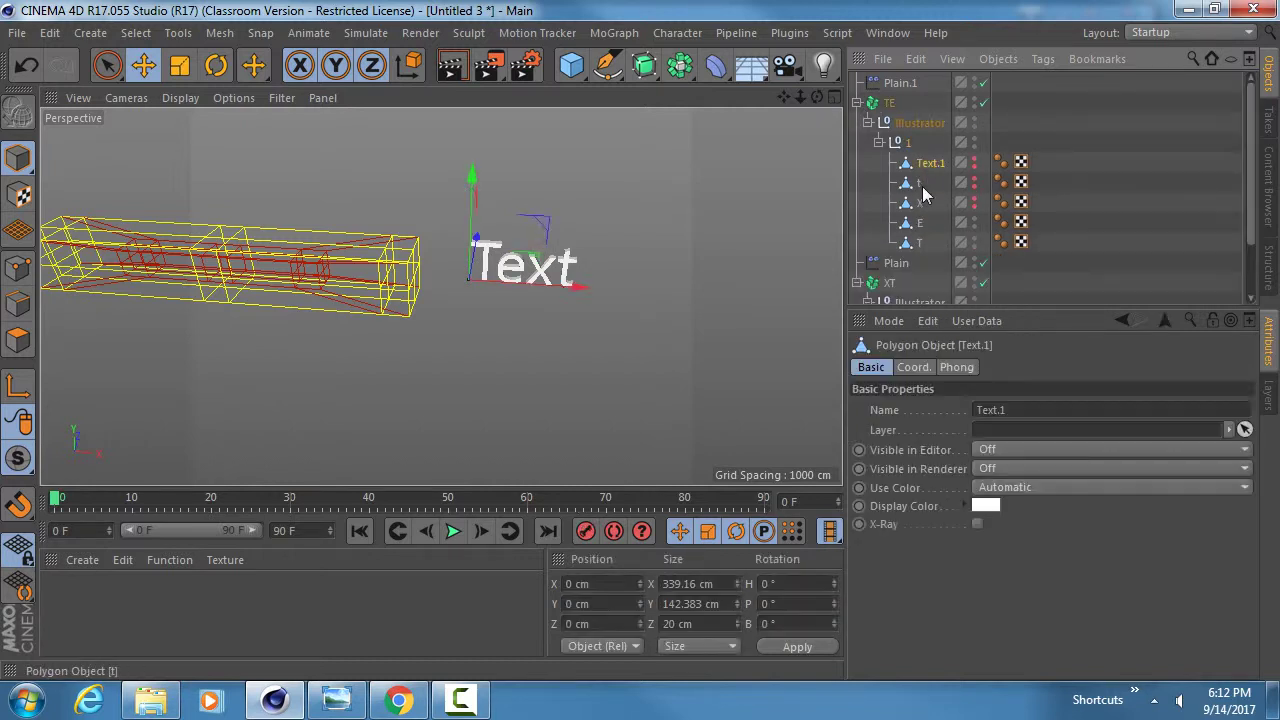
pyautogui.keyDown('shift'); pyautogui.click(916, 199); pyautogui.keyUp('shift')
pyautogui.press('Delete')
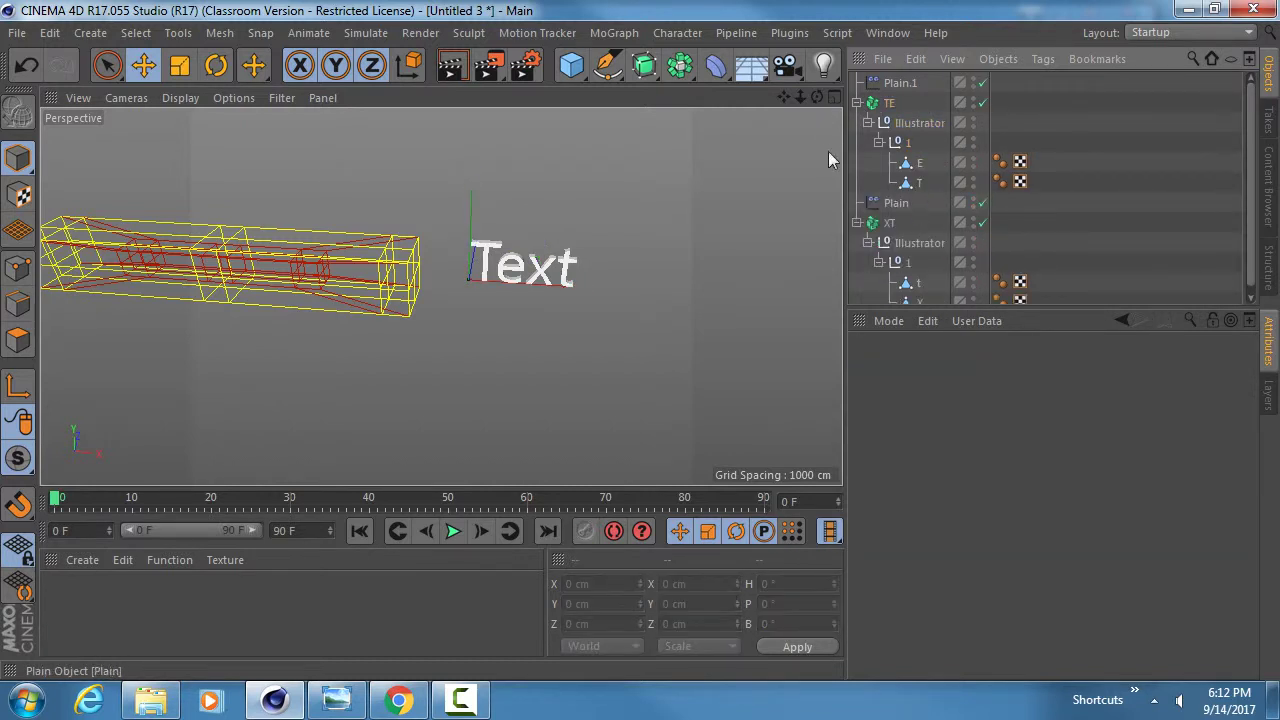
pyautogui.click(857, 103)
pyautogui.click(857, 143)
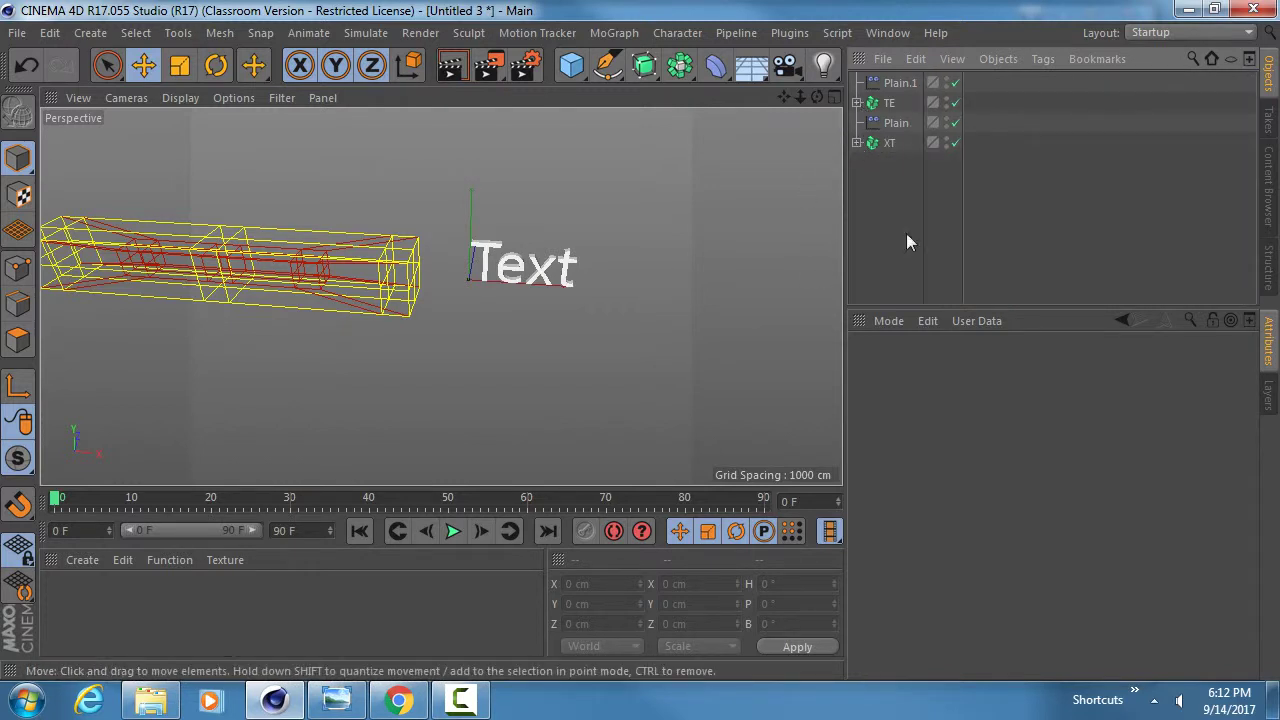
# Move the original Plain effector along X to about -906 cm and rename it XT Plan
pyautogui.click(905, 122)
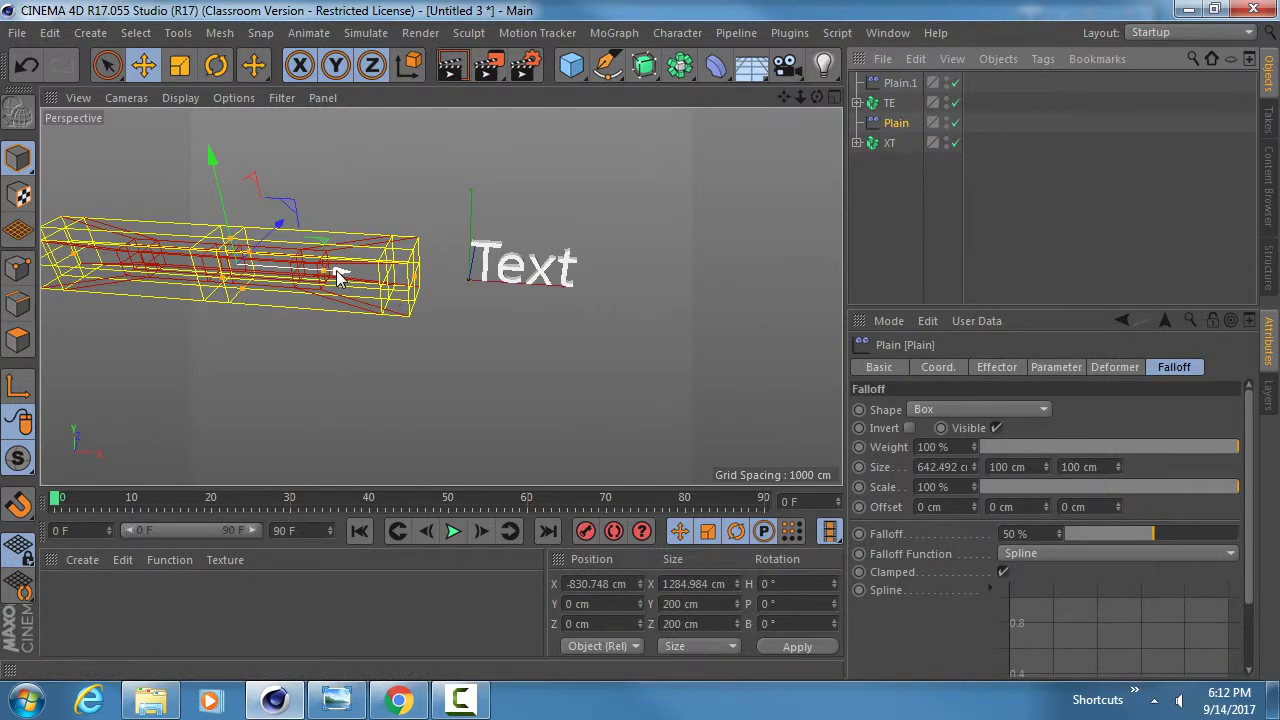
pyautogui.moveTo(338, 276)
pyautogui.mouseDown()
pyautogui.moveTo(620, 287)
pyautogui.moveTo(316, 288)
pyautogui.mouseUp()
pyautogui.doubleClick(898, 122)
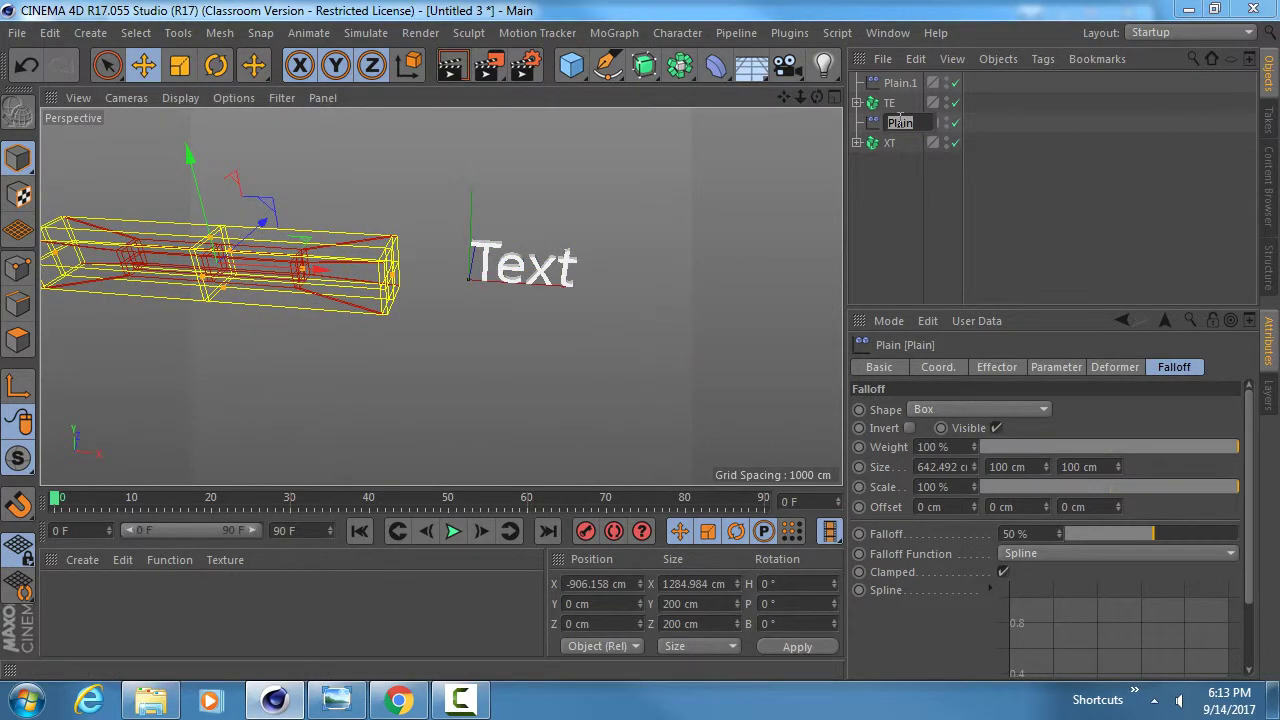
pyautogui.write('XT Plan')
pyautogui.press('Return')
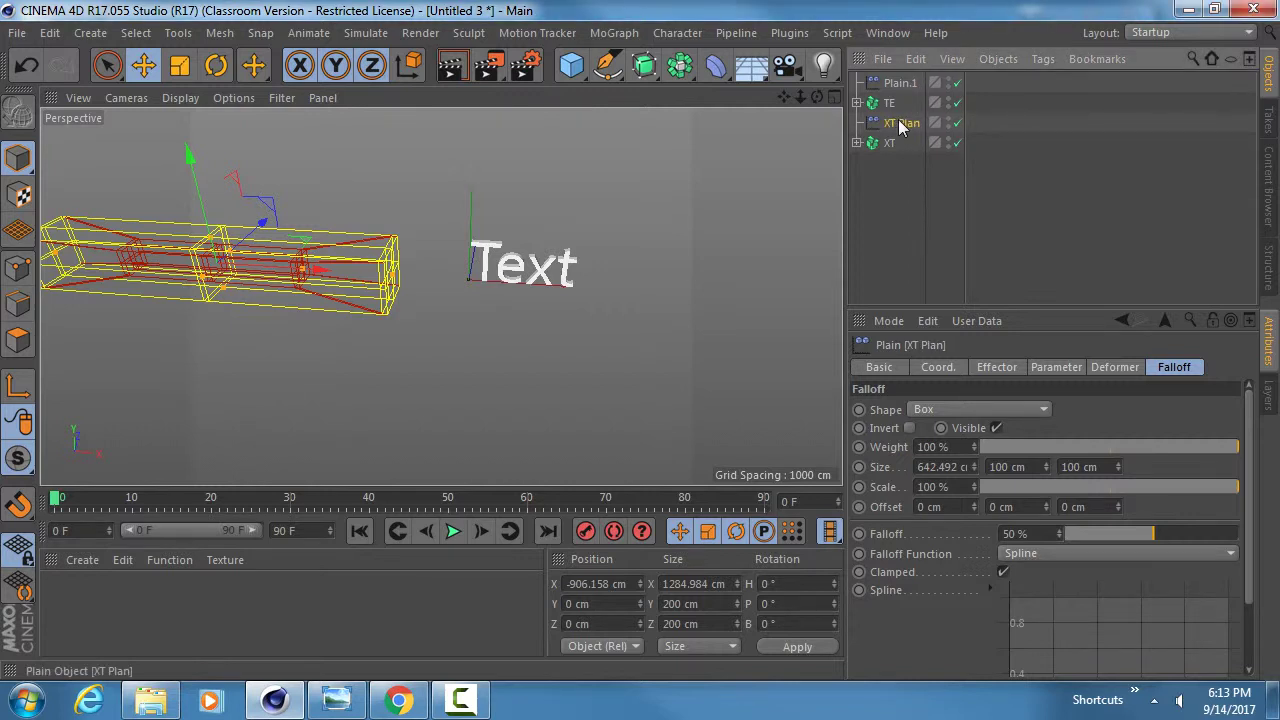
# Rename the Plain.1 effector TE Plain and shift it along X to about -920 cm
pyautogui.doubleClick(904, 83)
pyautogui.write('TE')
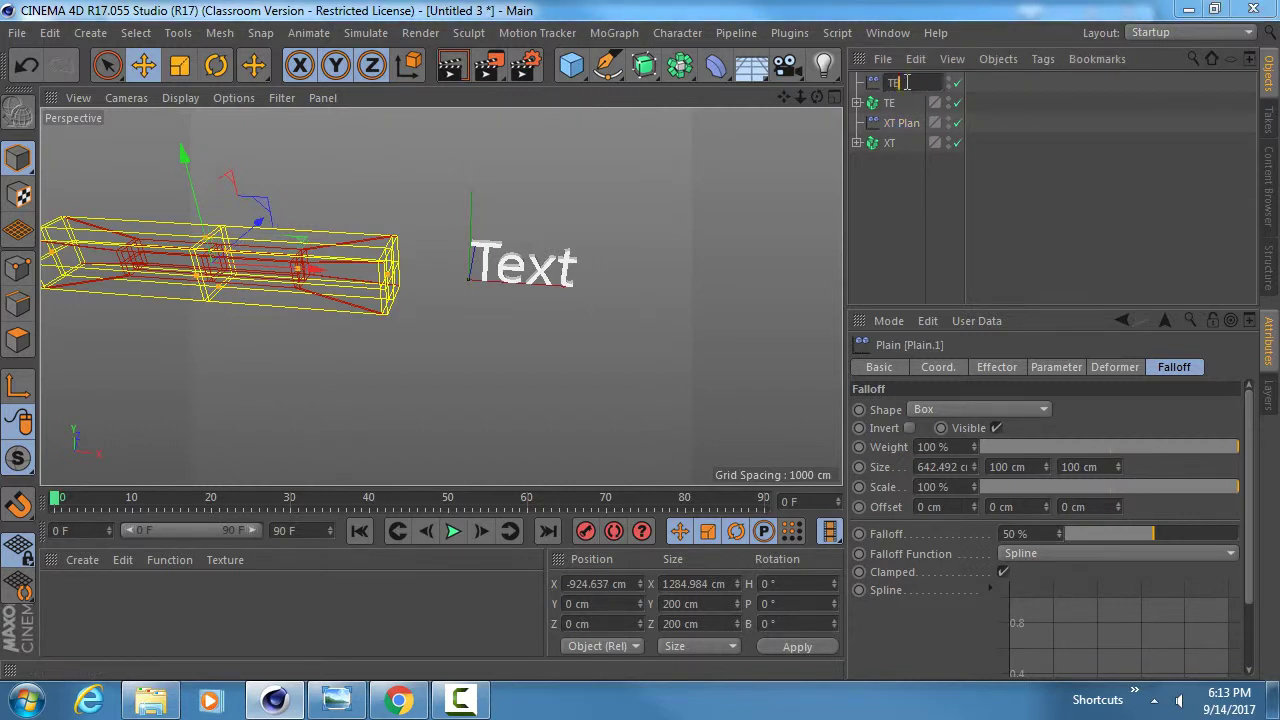
pyautogui.write(' Plain')
pyautogui.press('Return')
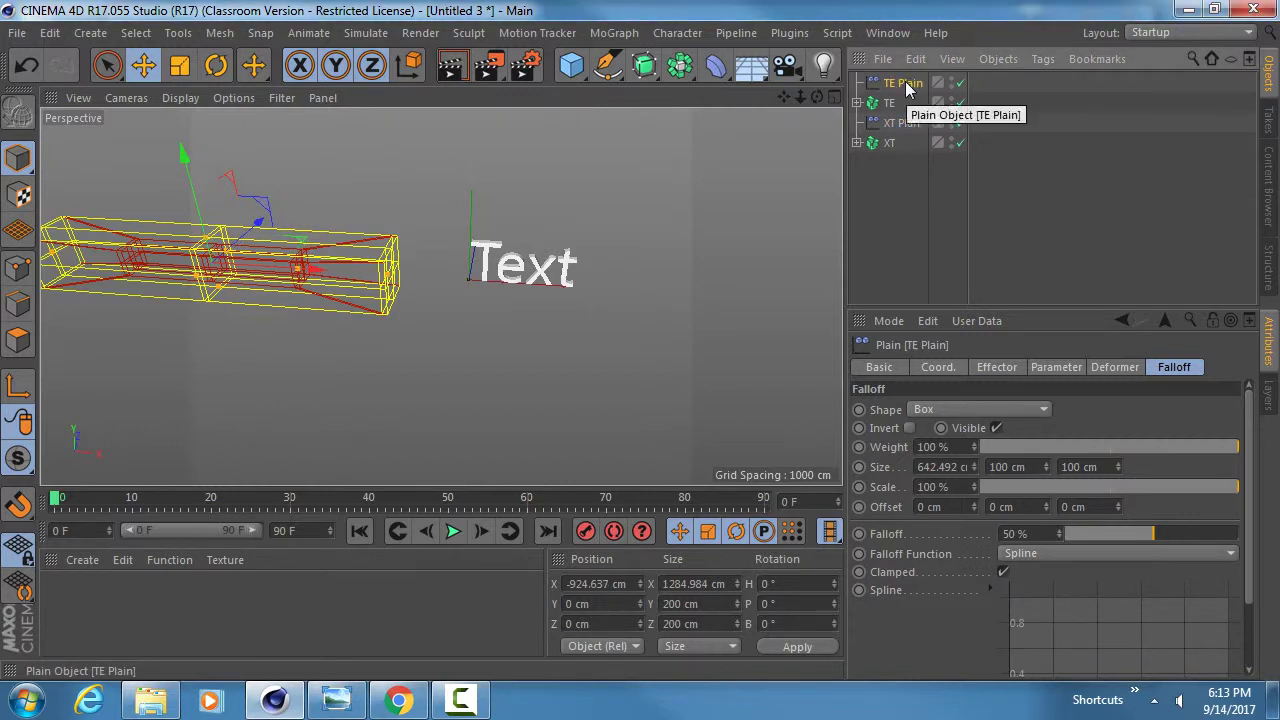
pyautogui.moveTo(315, 272)
pyautogui.mouseDown()
pyautogui.moveTo(640, 265)
pyautogui.moveTo(318, 262)
pyautogui.mouseUp()
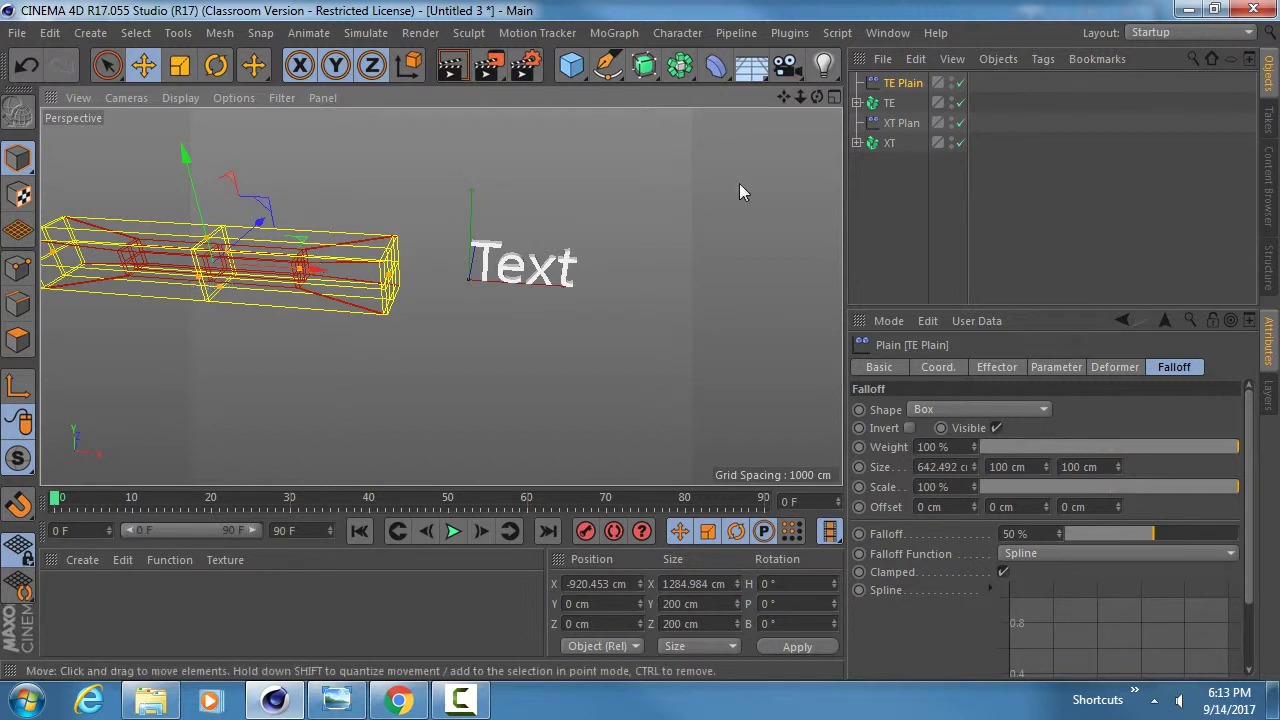
# Set the TE Plain effector's position parameters to P.Y 0 cm and P.X -200 cm
pyautogui.click(1001, 370)
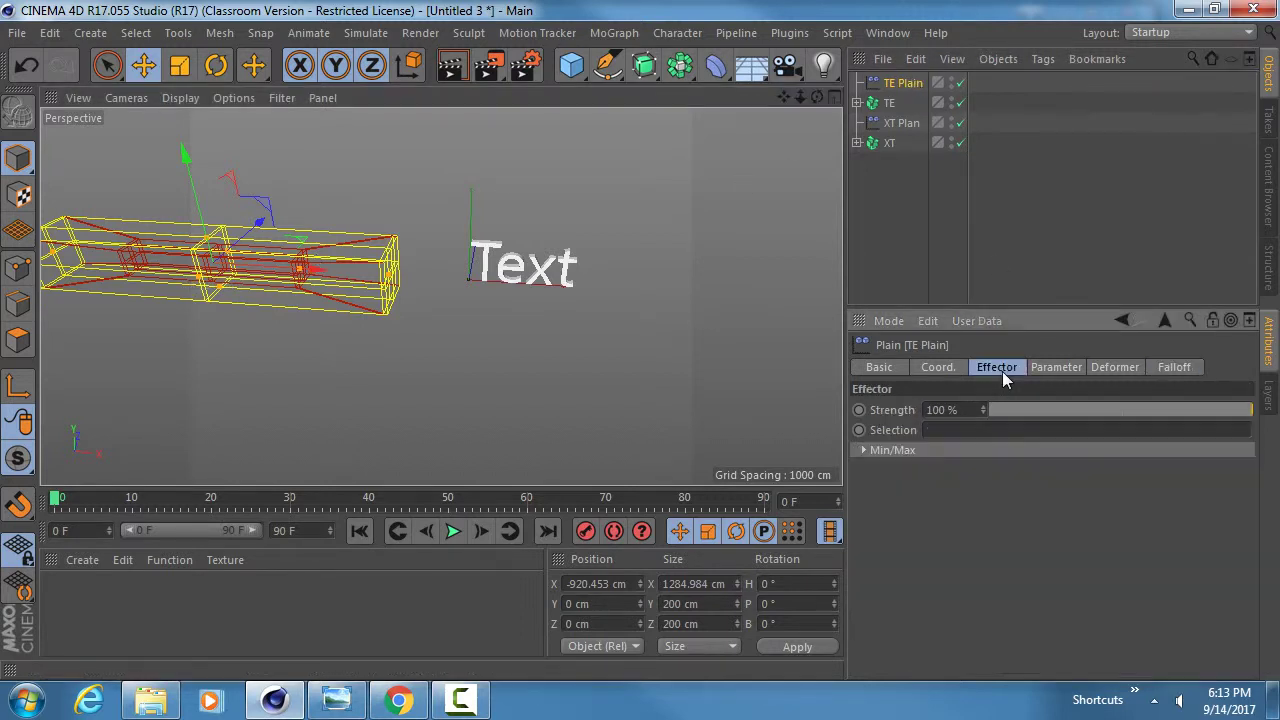
pyautogui.click(1054, 367)
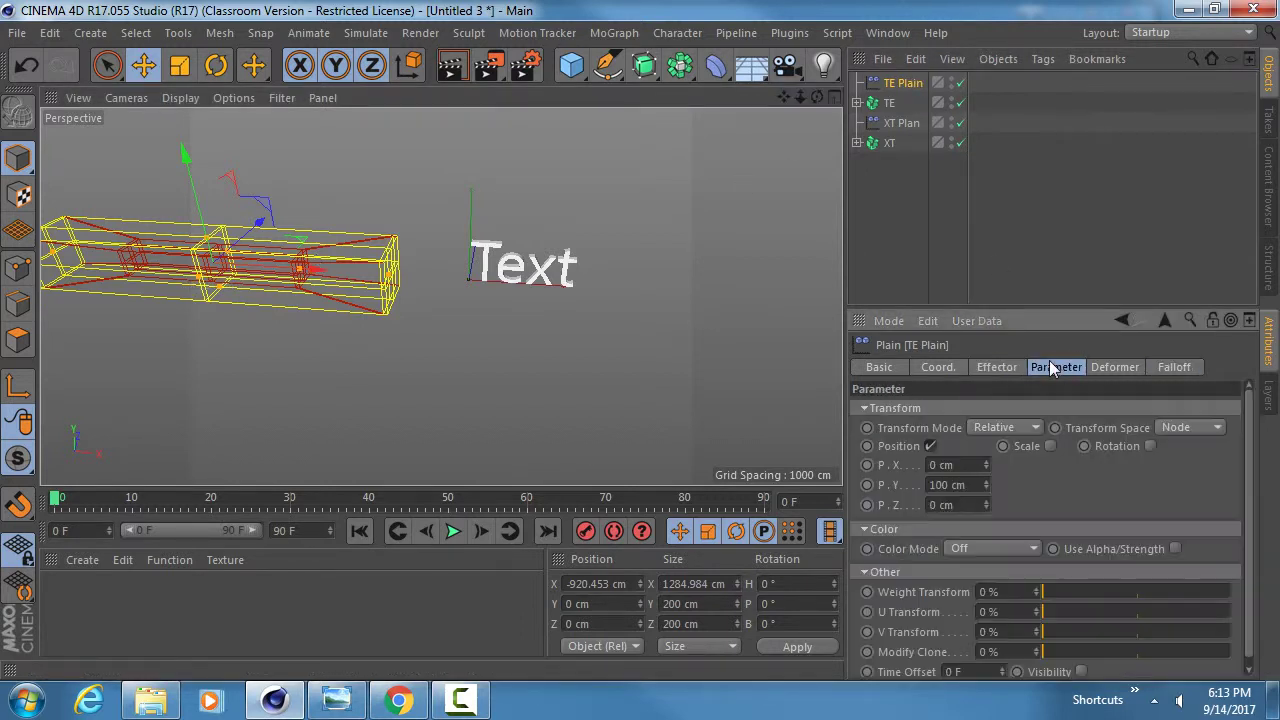
pyautogui.click(975, 486)
pyautogui.write('0')
pyautogui.press('Return')
pyautogui.click(971, 463)
pyautogui.write('-200')
pyautogui.press('Return')
# Move TE Plain and XT Plan along X over the text, to about 137 cm and 136 cm, and select both effectors
pyautogui.moveTo(327, 271); pyautogui.dragTo(627, 284)
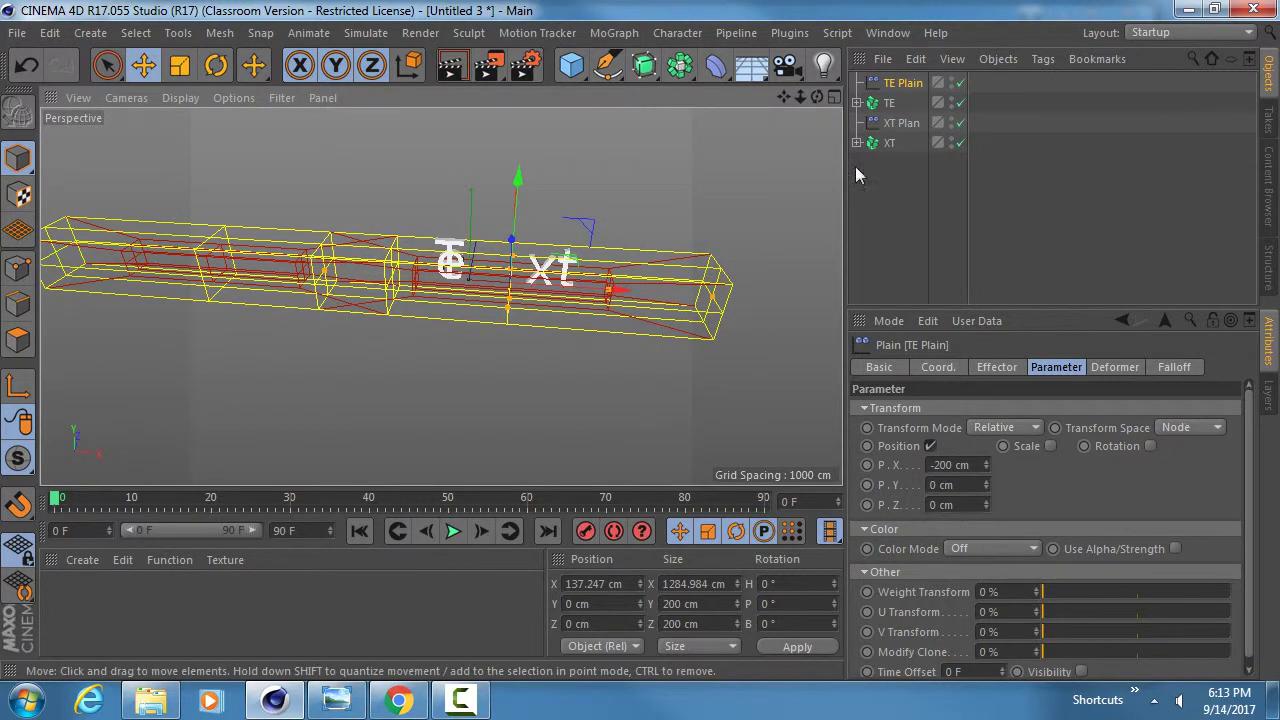
pyautogui.click(900, 123)
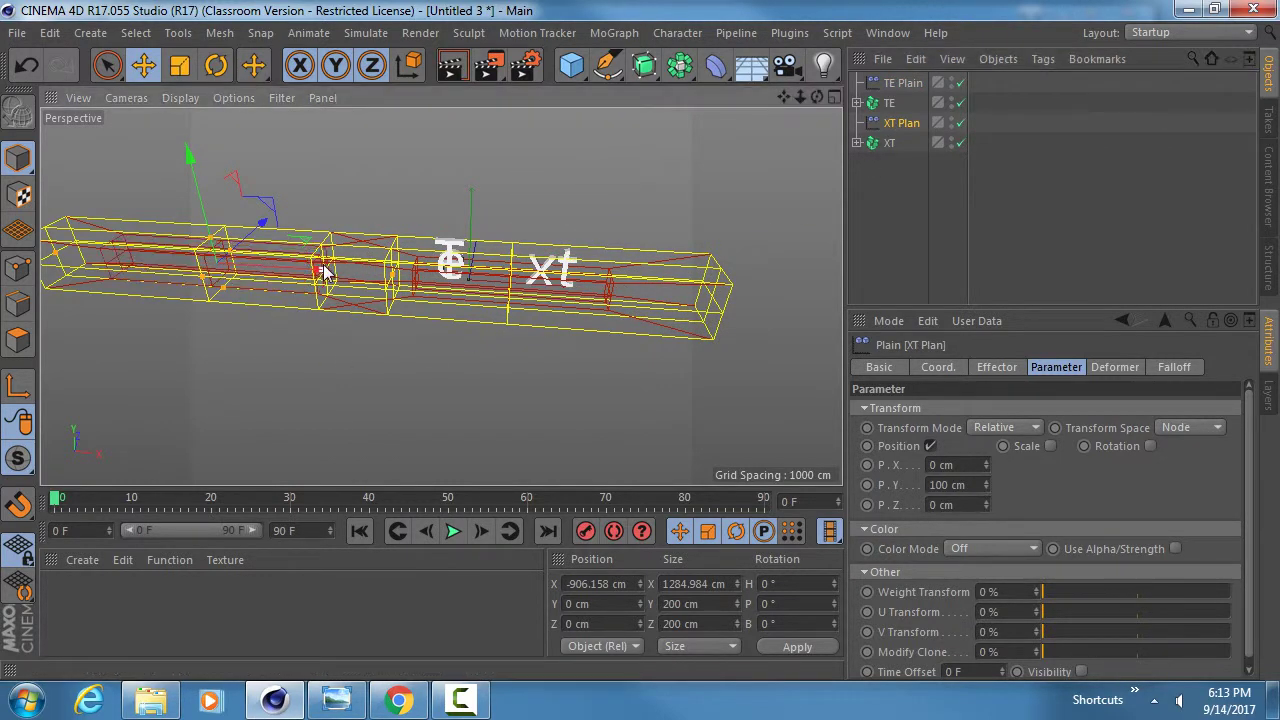
pyautogui.moveTo(322, 276); pyautogui.dragTo(612, 300)
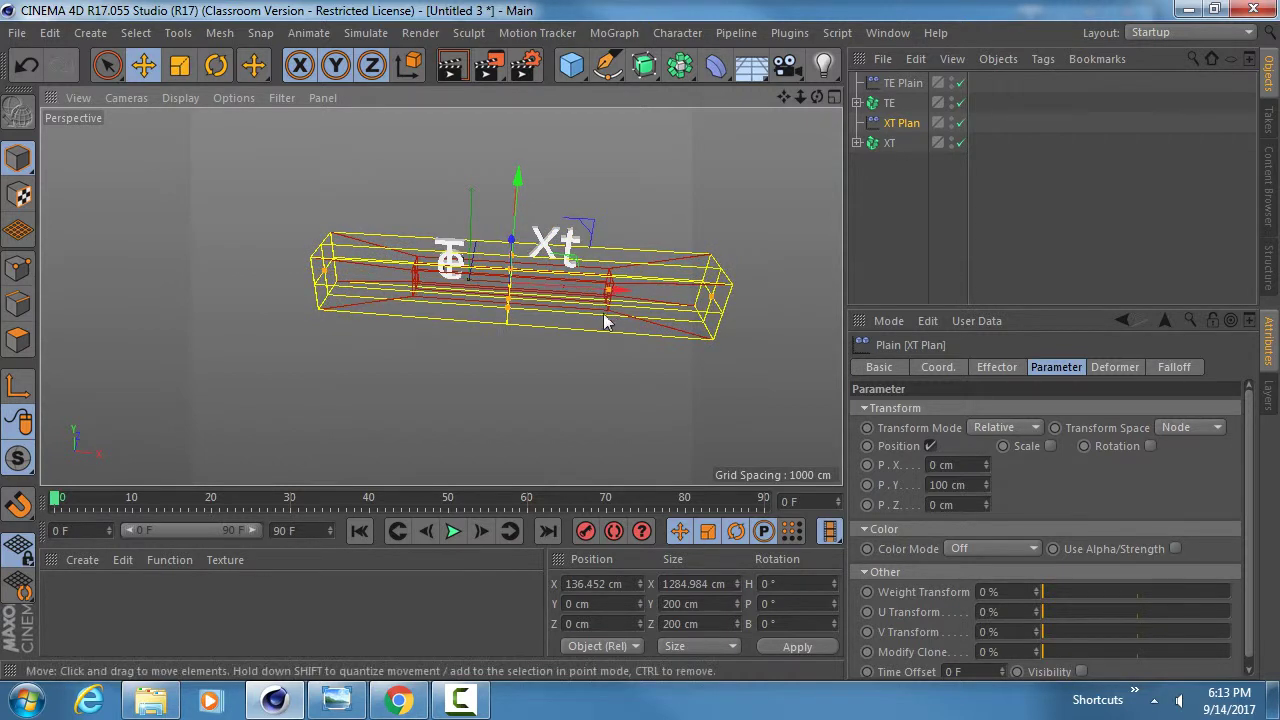
pyautogui.keyDown('ctrl'); pyautogui.click(902, 82); pyautogui.keyUp('ctrl')
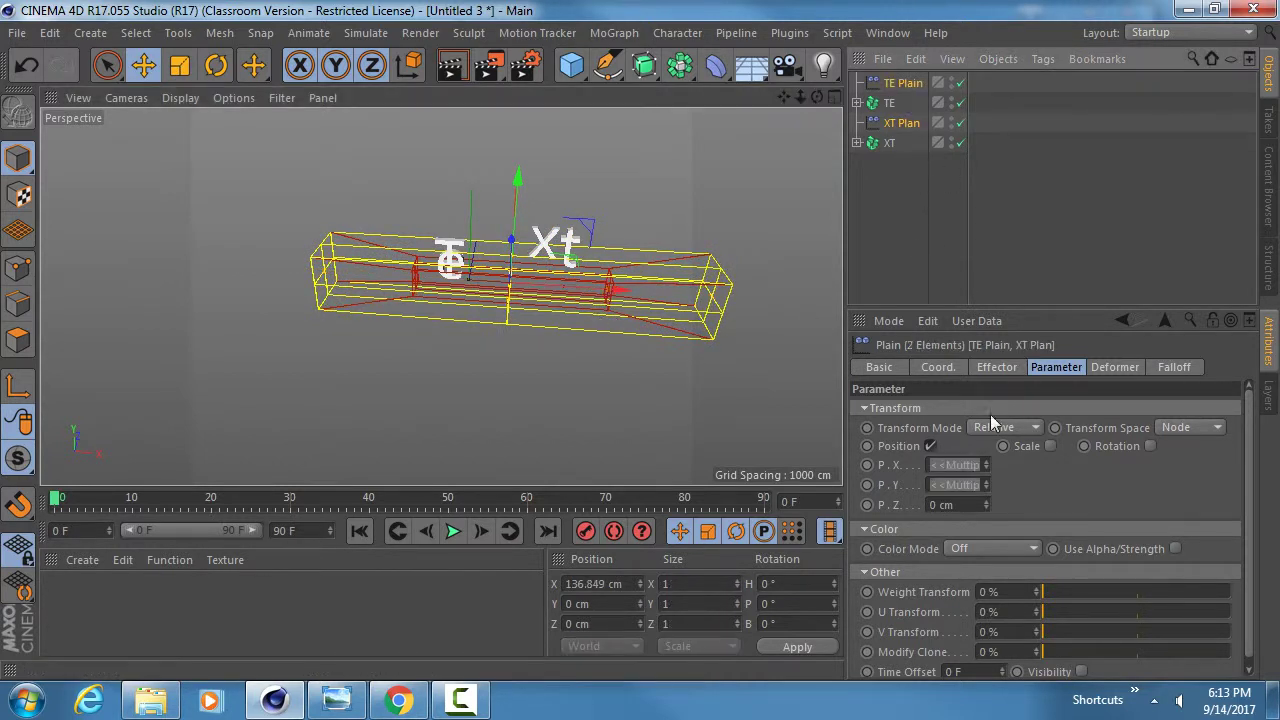
# Keyframe both Plain effectors' P.X at frame 0 and, after moving them along X to about 1490 cm, at frame 90
pyautogui.click(948, 367)
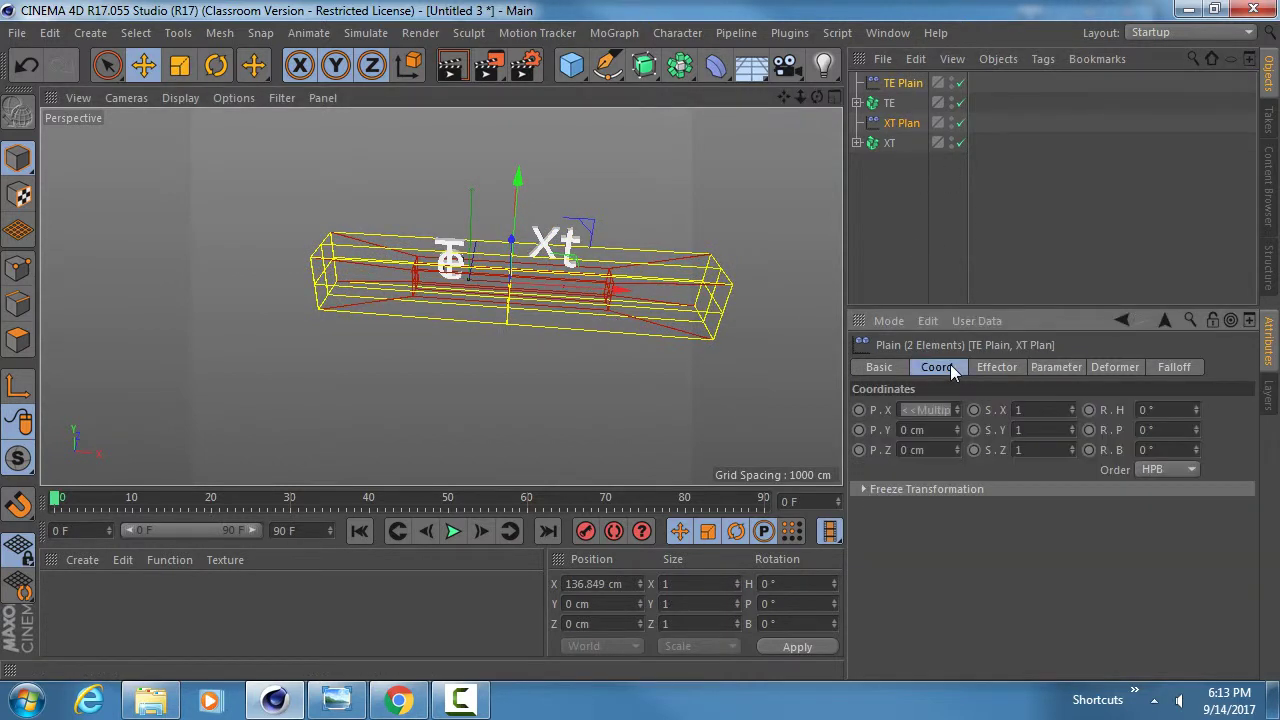
pyautogui.click(859, 410)
pyautogui.moveTo(57, 502); pyautogui.dragTo(763, 502)
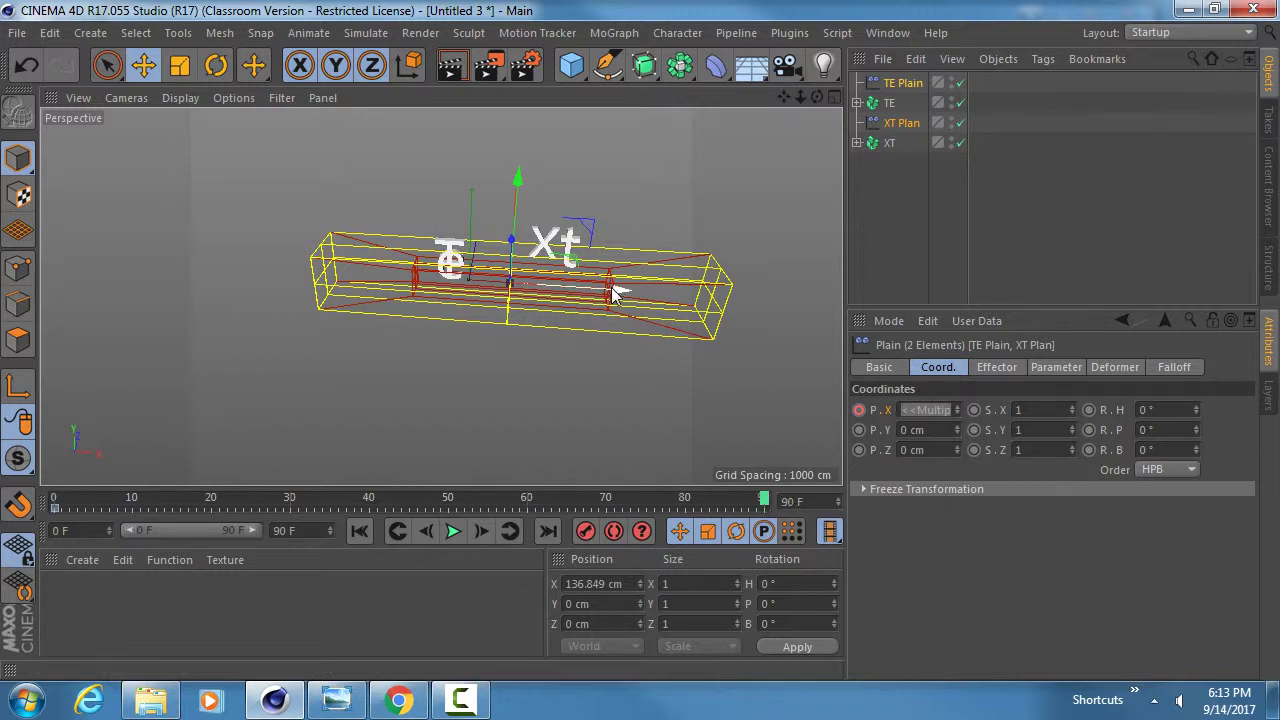
pyautogui.moveTo(614, 291); pyautogui.dragTo(1048, 304)
pyautogui.click(860, 410)
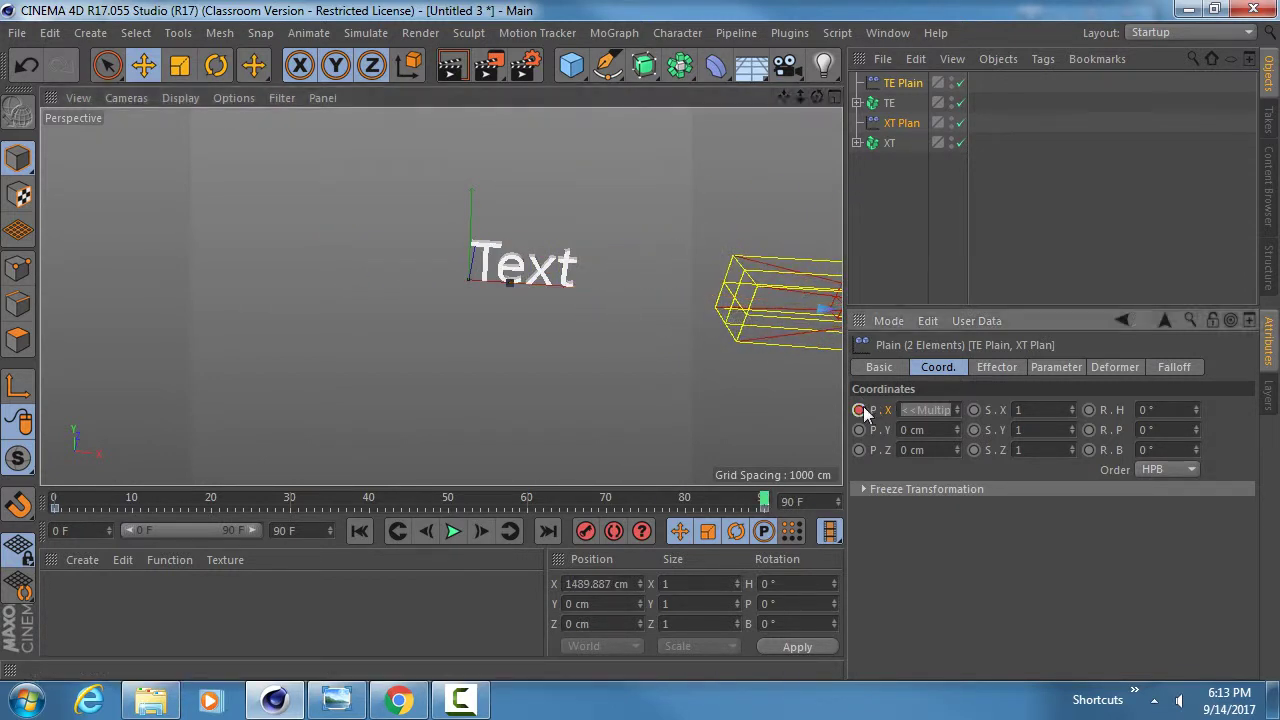
# Return to frame 0 and hide the XT Plan and TE Plain effectors in the viewport
pyautogui.keyDown('alt'); pyautogui.moveTo(732, 299); pyautogui.dragTo(654, 299, button='middle'); pyautogui.keyUp('alt')
pyautogui.keyDown('alt'); pyautogui.moveTo(459, 260); pyautogui.dragTo(517, 262, button='right'); pyautogui.keyUp('alt')
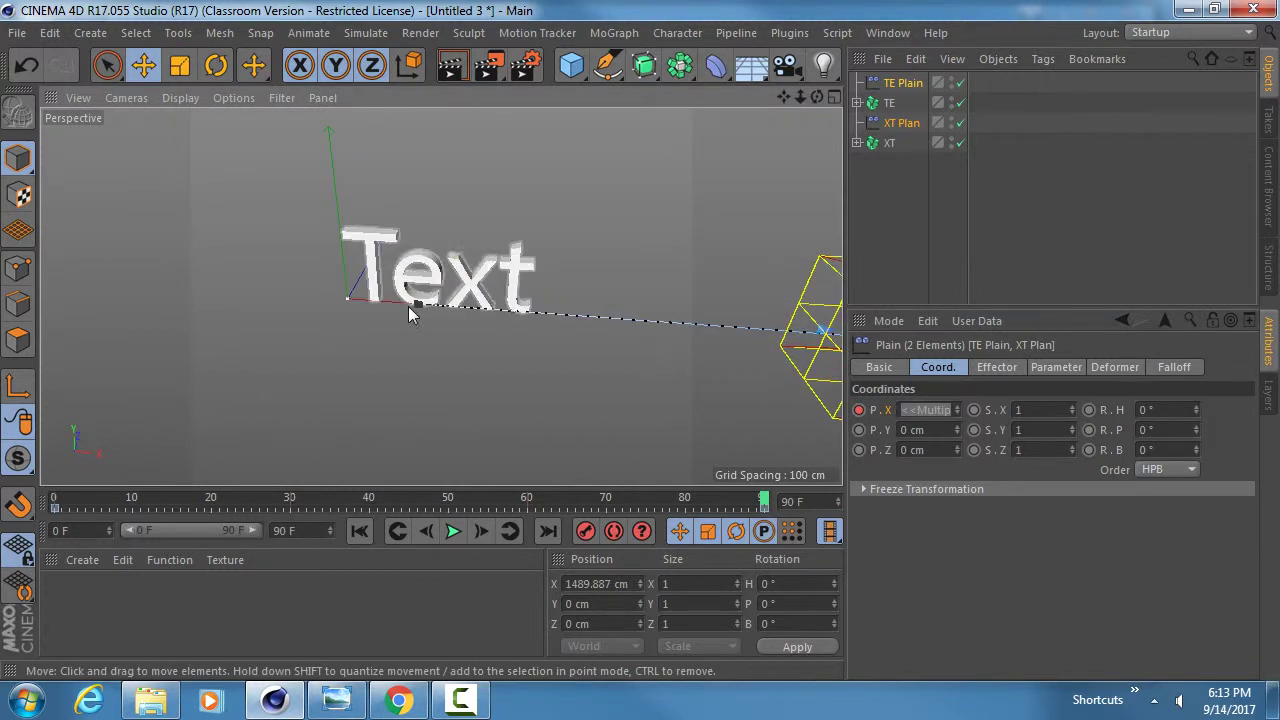
pyautogui.keyDown('alt'); pyautogui.moveTo(409, 305); pyautogui.dragTo(415, 233); pyautogui.keyUp('alt')
pyautogui.keyDown('alt'); pyautogui.moveTo(413, 282); pyautogui.dragTo(429, 282, button='right'); pyautogui.keyUp('alt')
pyautogui.click(360, 531)
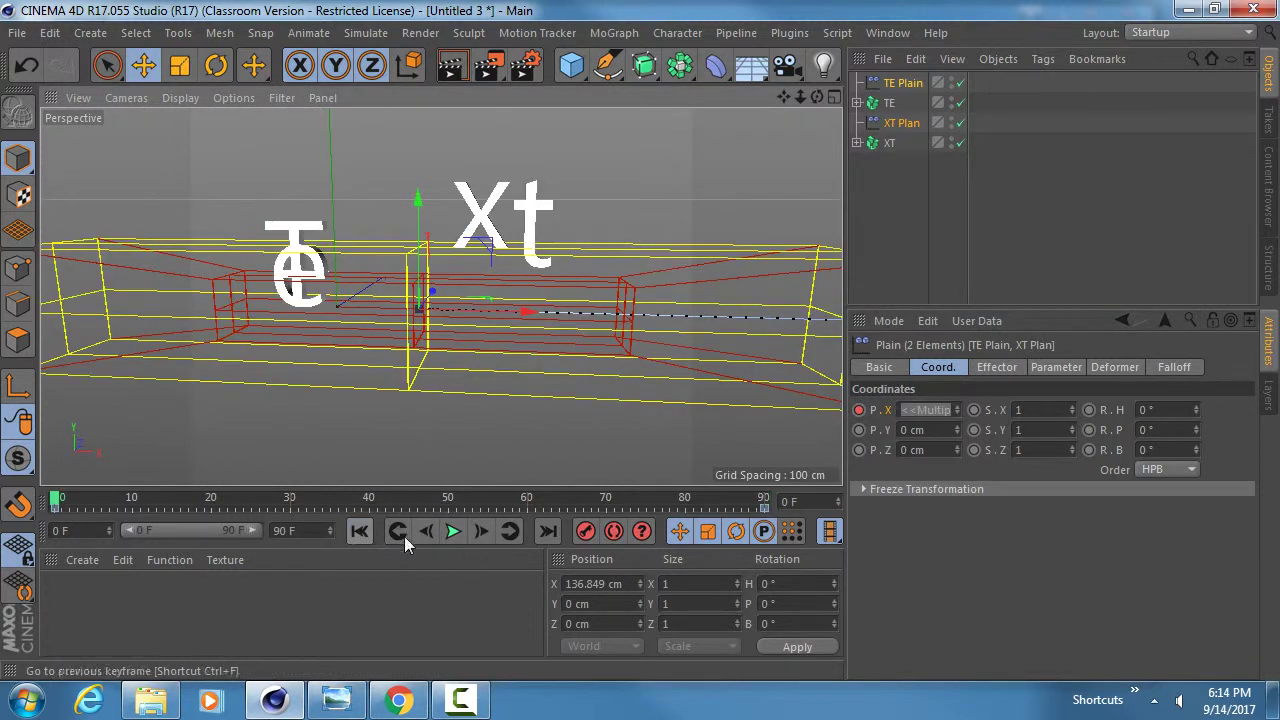
pyautogui.click(951, 120)
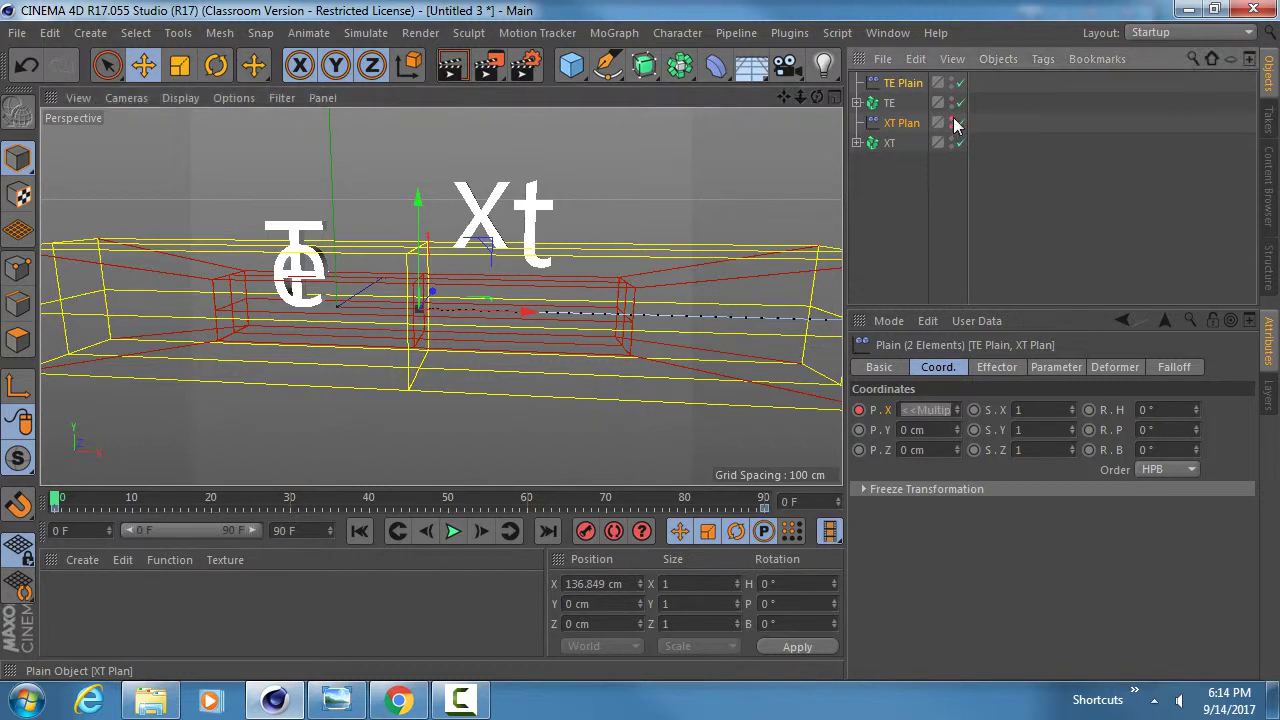
pyautogui.click(952, 81)
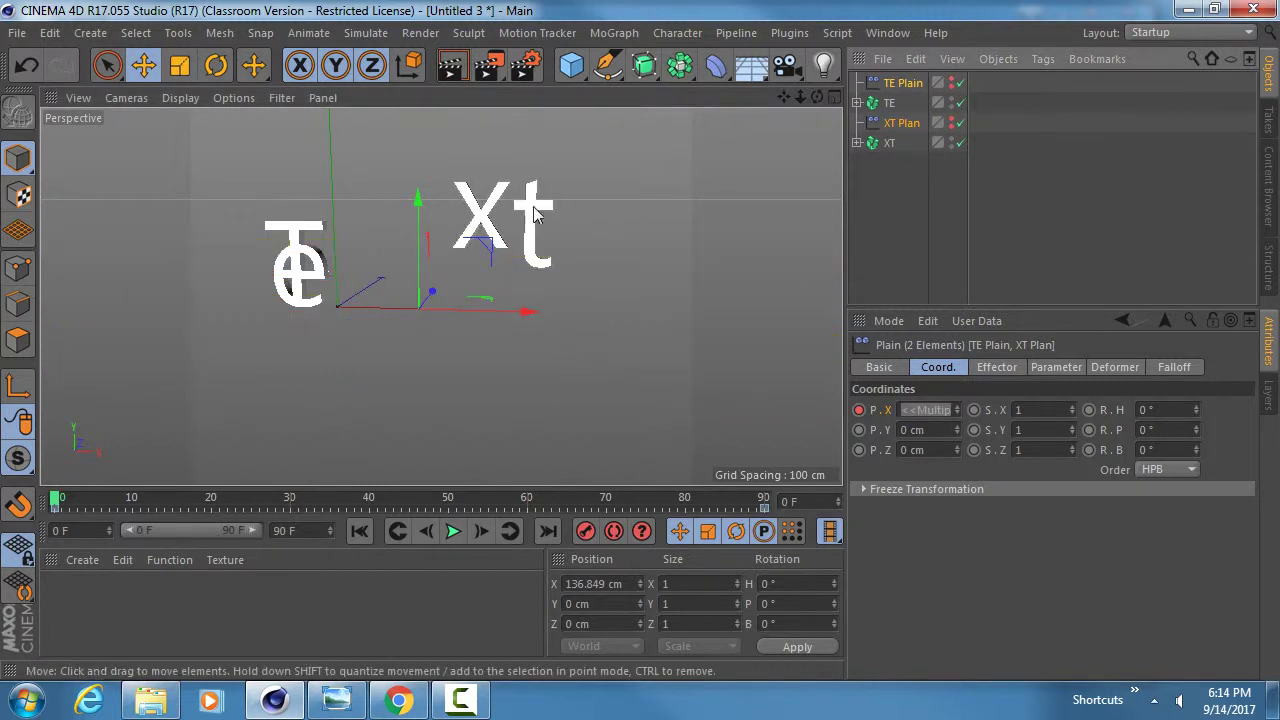
# Play the text animation from frame 0 with the letters in close view, and stop playback once the word has assembled
pyautogui.scroll(4, 513, 209)
pyautogui.keyDown('alt'); pyautogui.moveTo(483, 203); pyautogui.dragTo(571, 188, button='middle'); pyautogui.keyUp('alt')
pyautogui.keyDown('alt'); pyautogui.moveTo(571, 188); pyautogui.dragTo(560, 198); pyautogui.keyUp('alt')
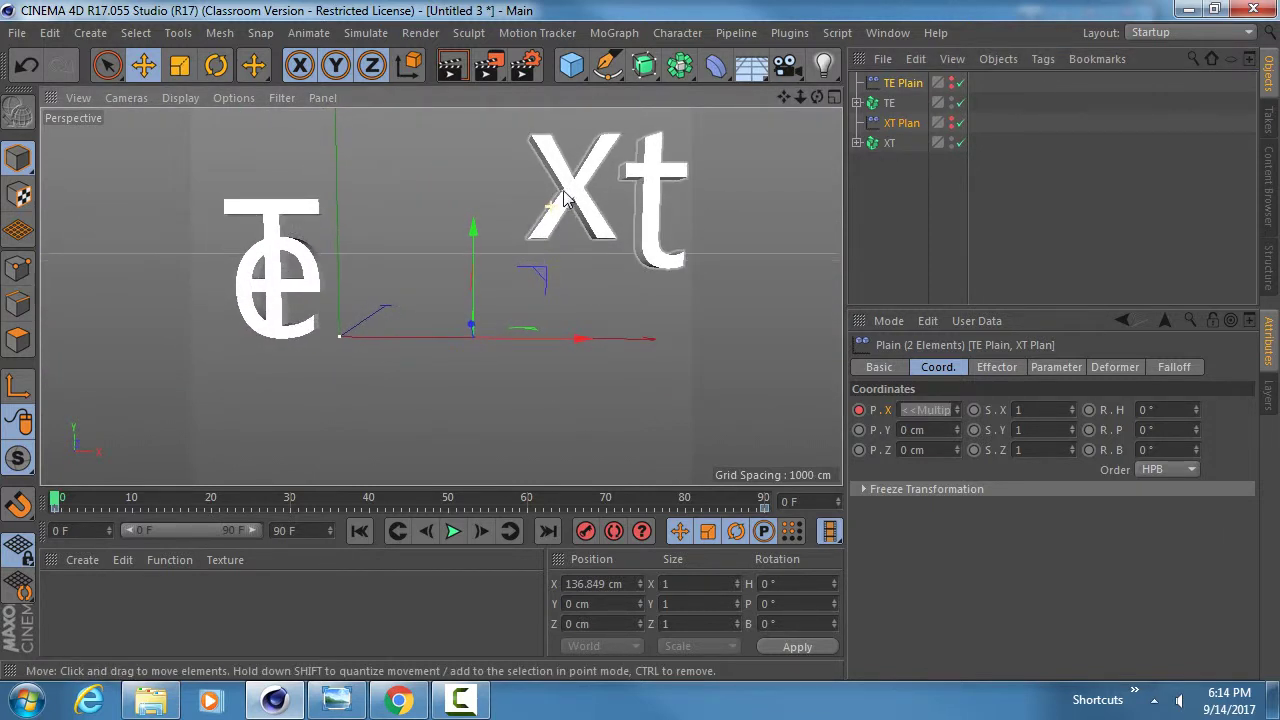
pyautogui.keyDown('alt'); pyautogui.moveTo(560, 198); pyautogui.dragTo(559, 218, button='middle'); pyautogui.keyUp('alt')
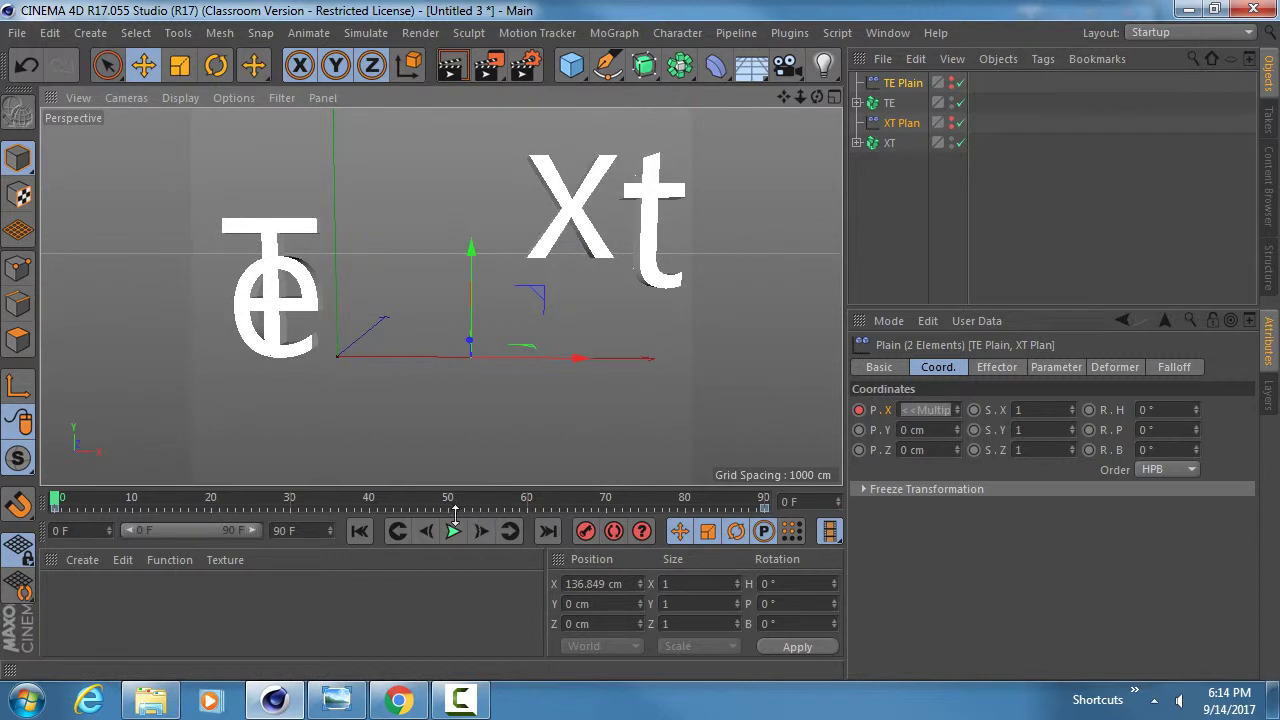
pyautogui.click(453, 531)
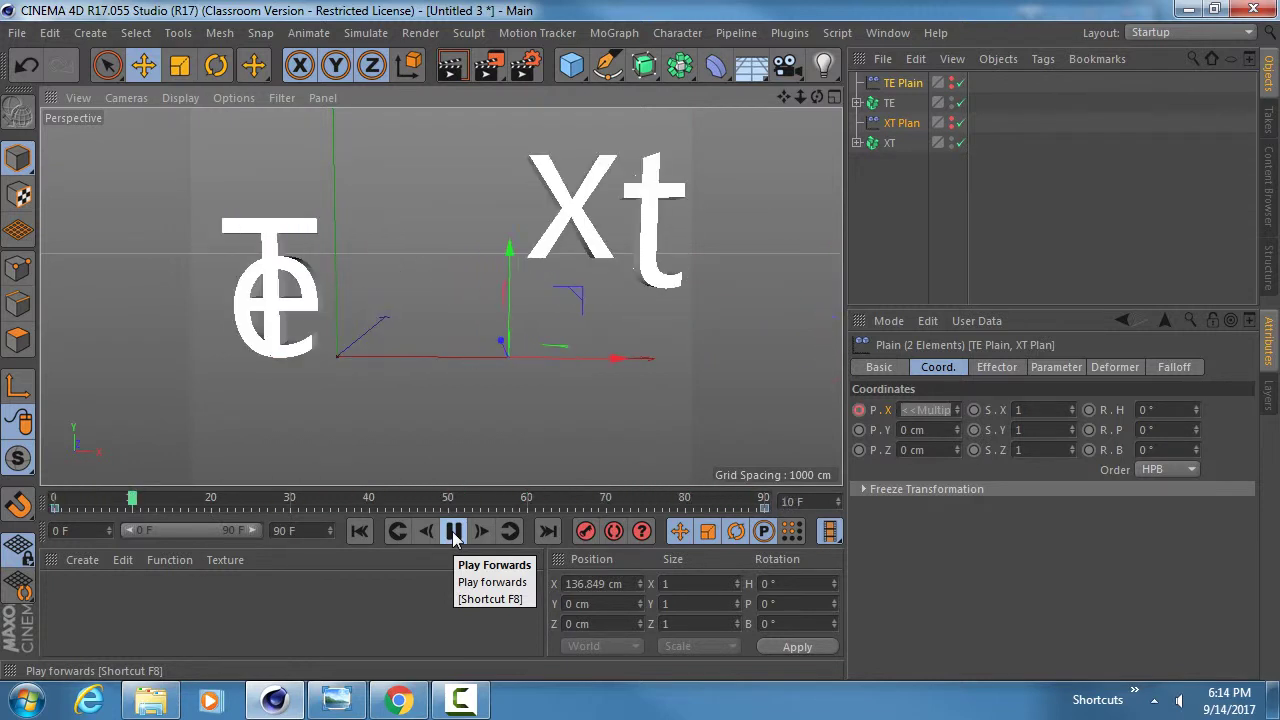
pyautogui.click(453, 531)
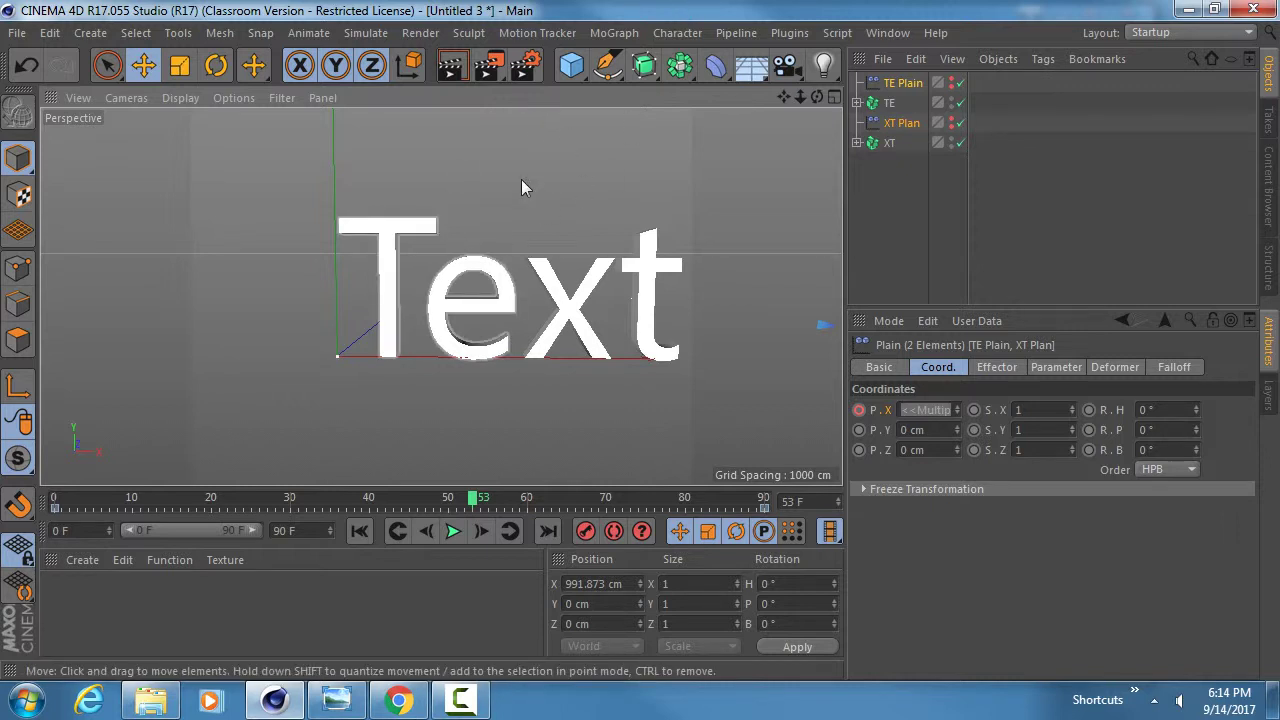
# Switch to the Chitkin_Gotham_Title_2.c4d project and open its Stone Material for editing beside the title
pyautogui.click(886, 33)
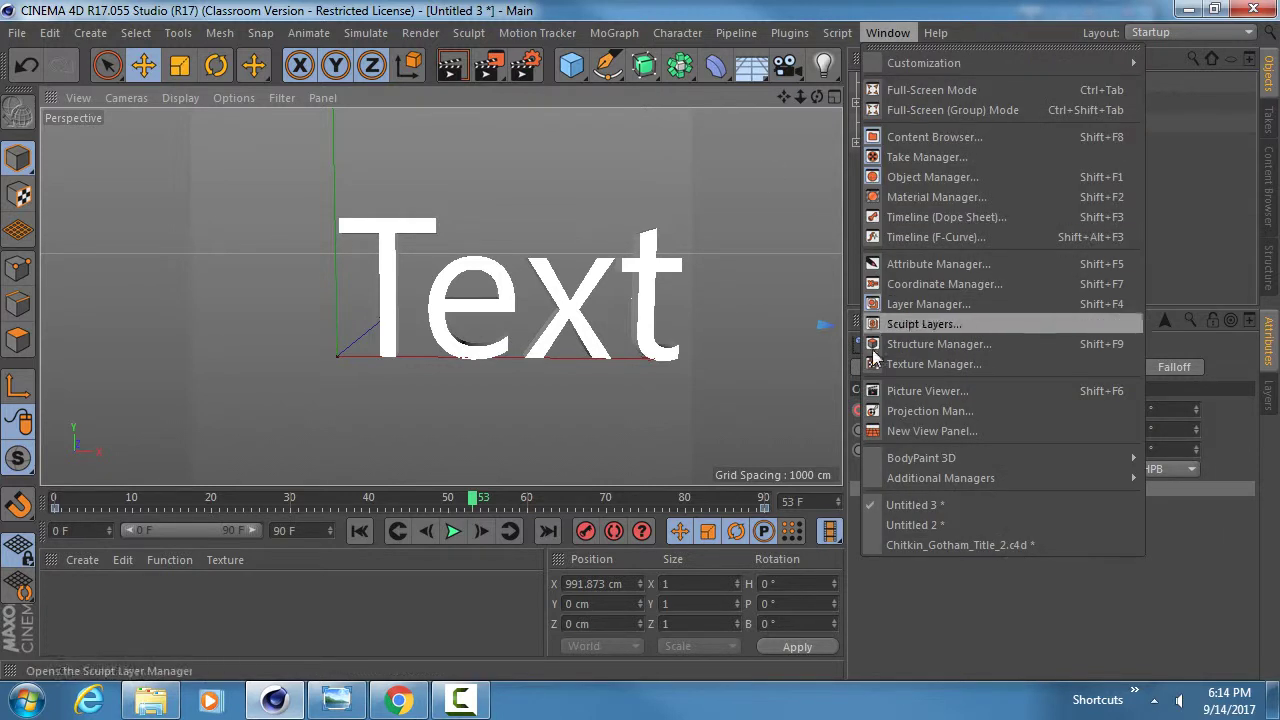
pyautogui.click(905, 546)
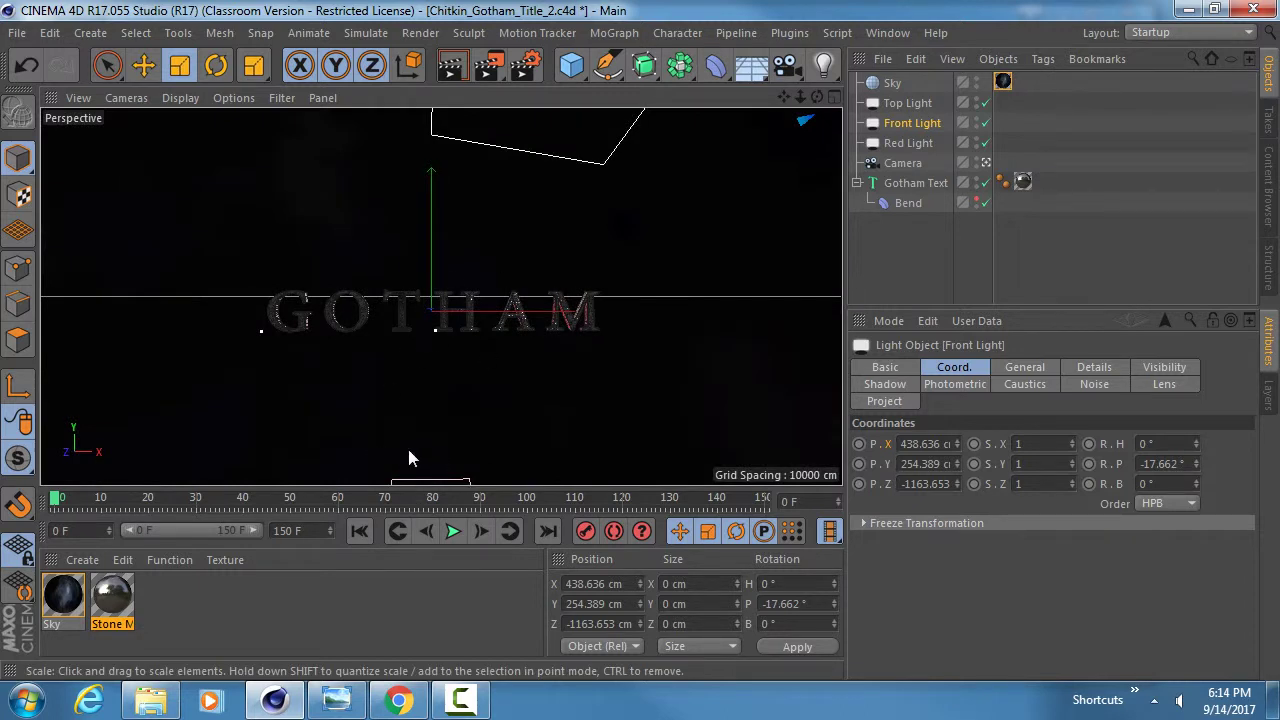
pyautogui.doubleClick(112, 597)
pyautogui.moveTo(479, 136); pyautogui.dragTo(839, 131)
# Render the GOTHAM title in the viewport and compare it with the Gotham Title reference image in Windows Photo Viewer
pyautogui.click(453, 66)
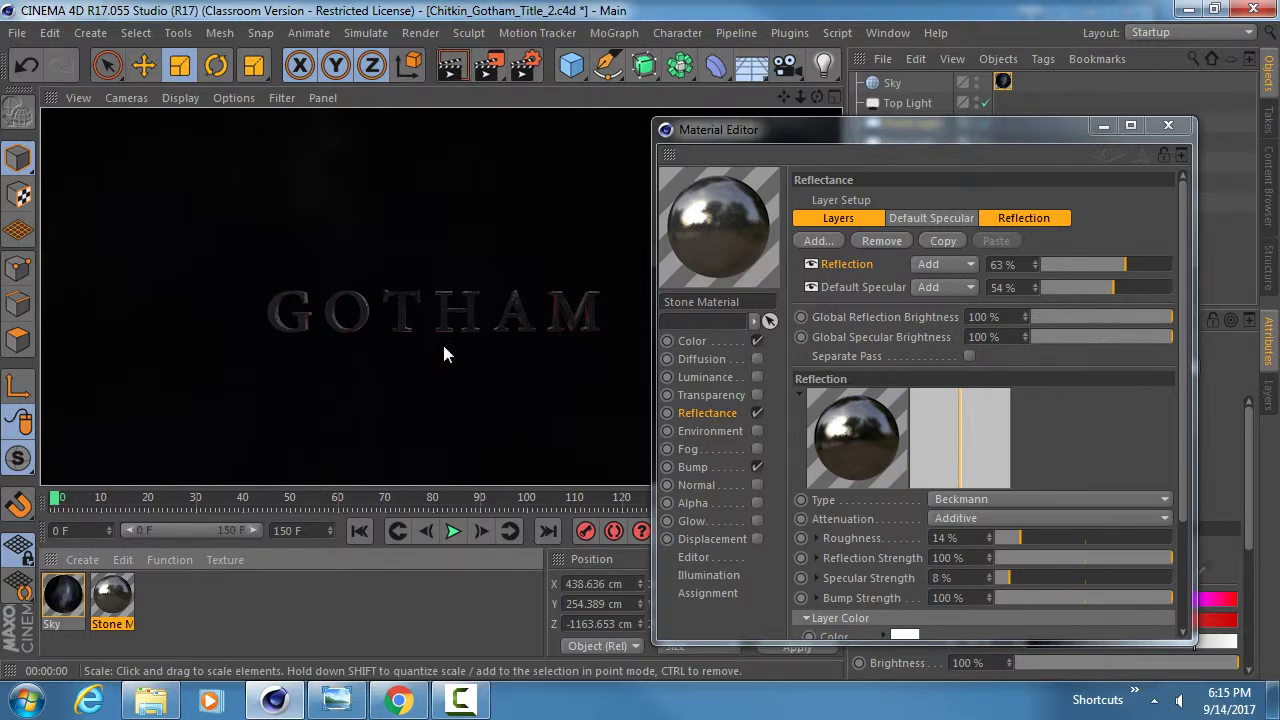
pyautogui.click(336, 699)
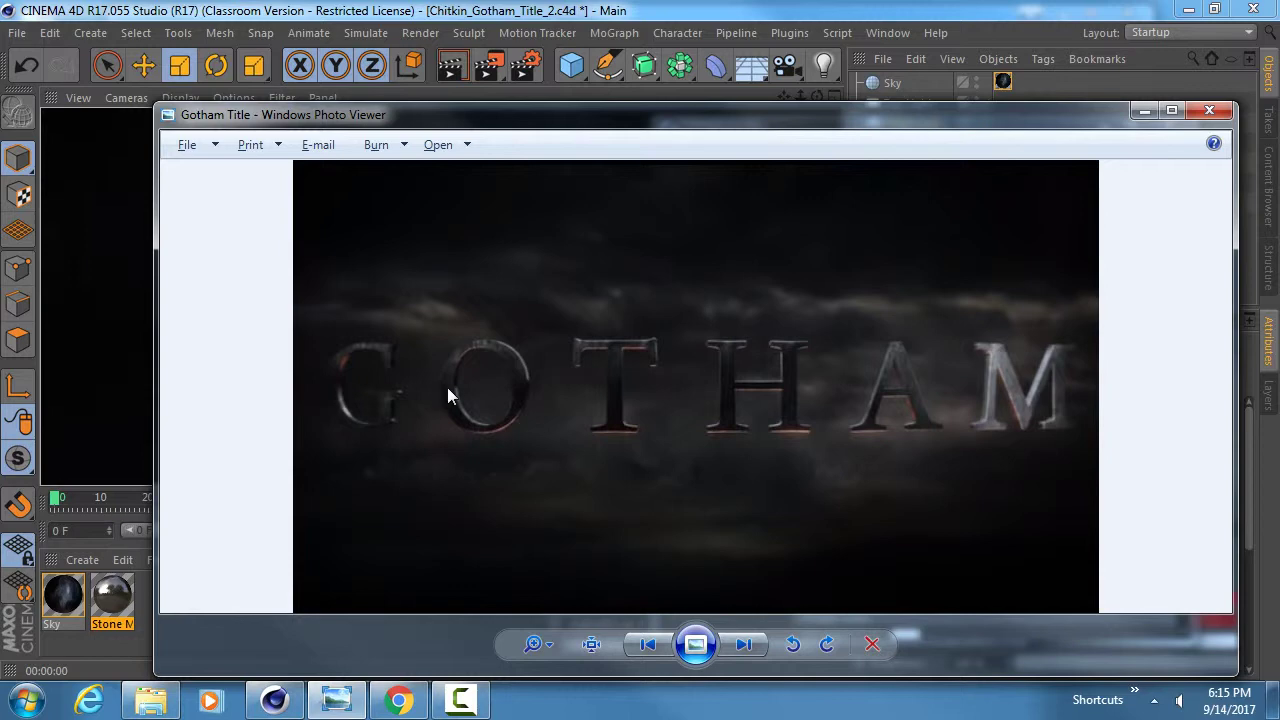
pyautogui.moveTo(522, 125); pyautogui.dragTo(507, 365)
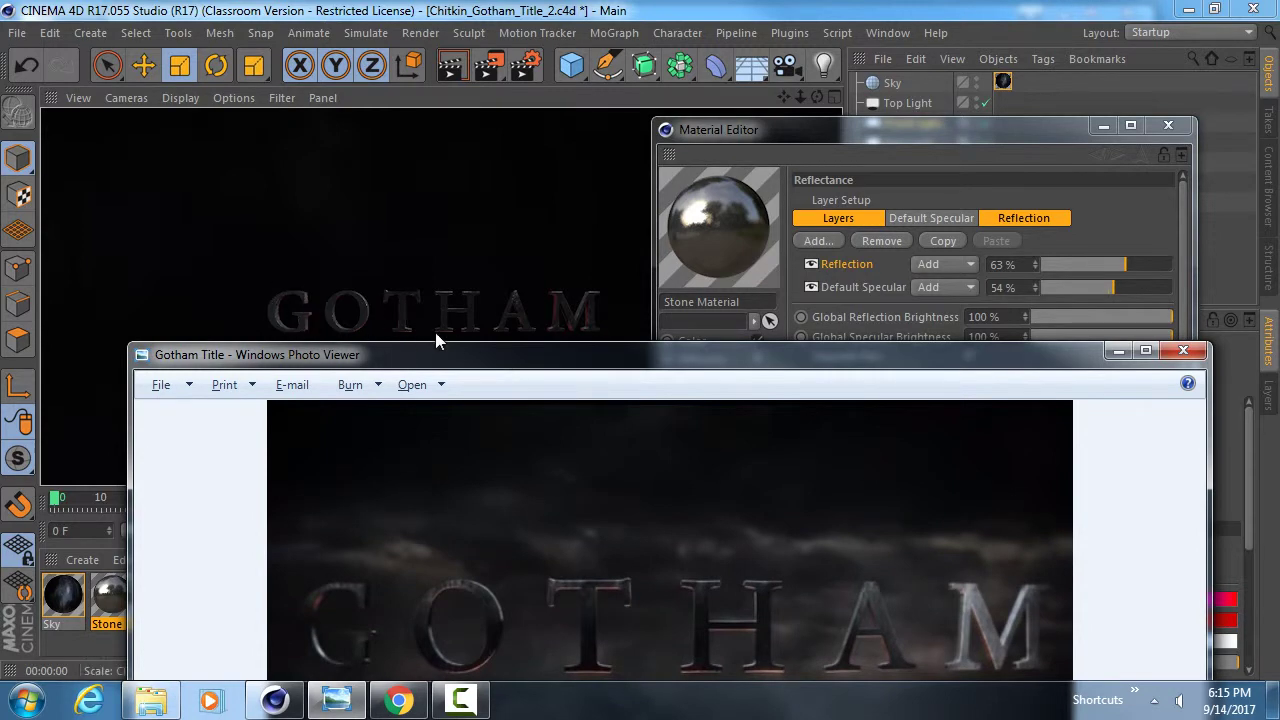
pyautogui.click(517, 334)
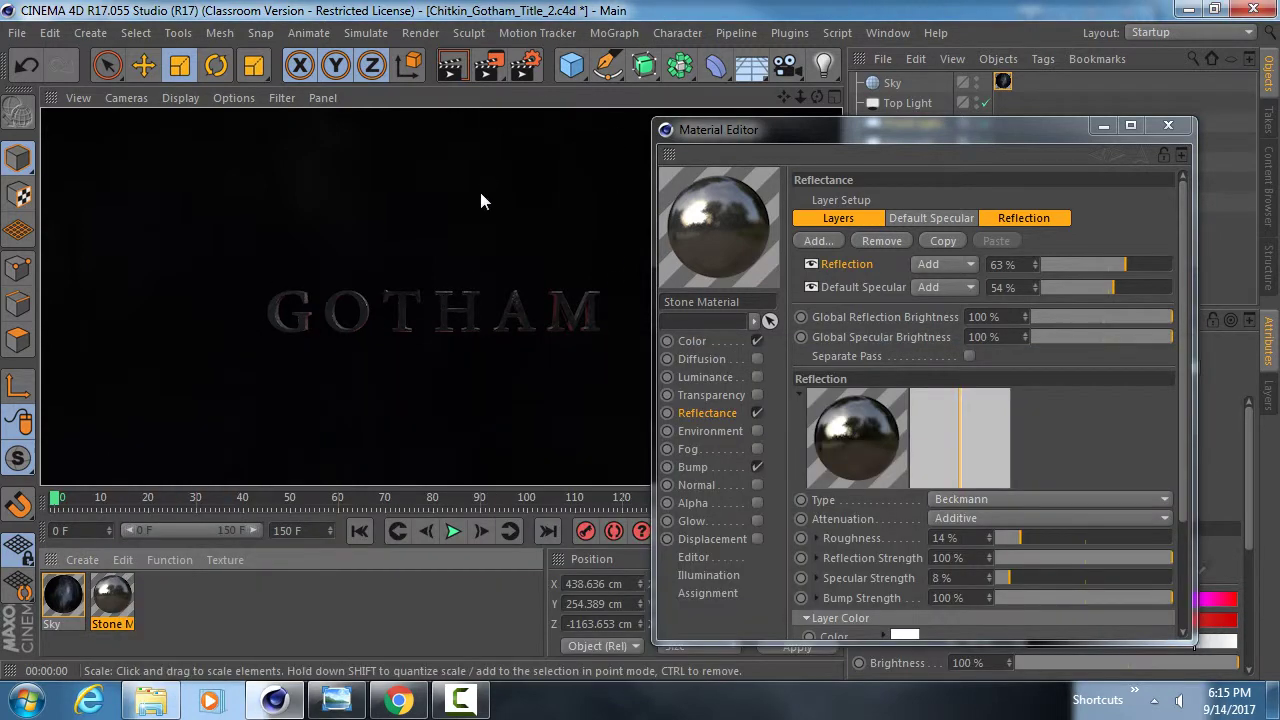
# Leave the scene camera's view and render the GOTHAM letters up close in the viewport
pyautogui.moveTo(880, 145); pyautogui.dragTo(877, 306)
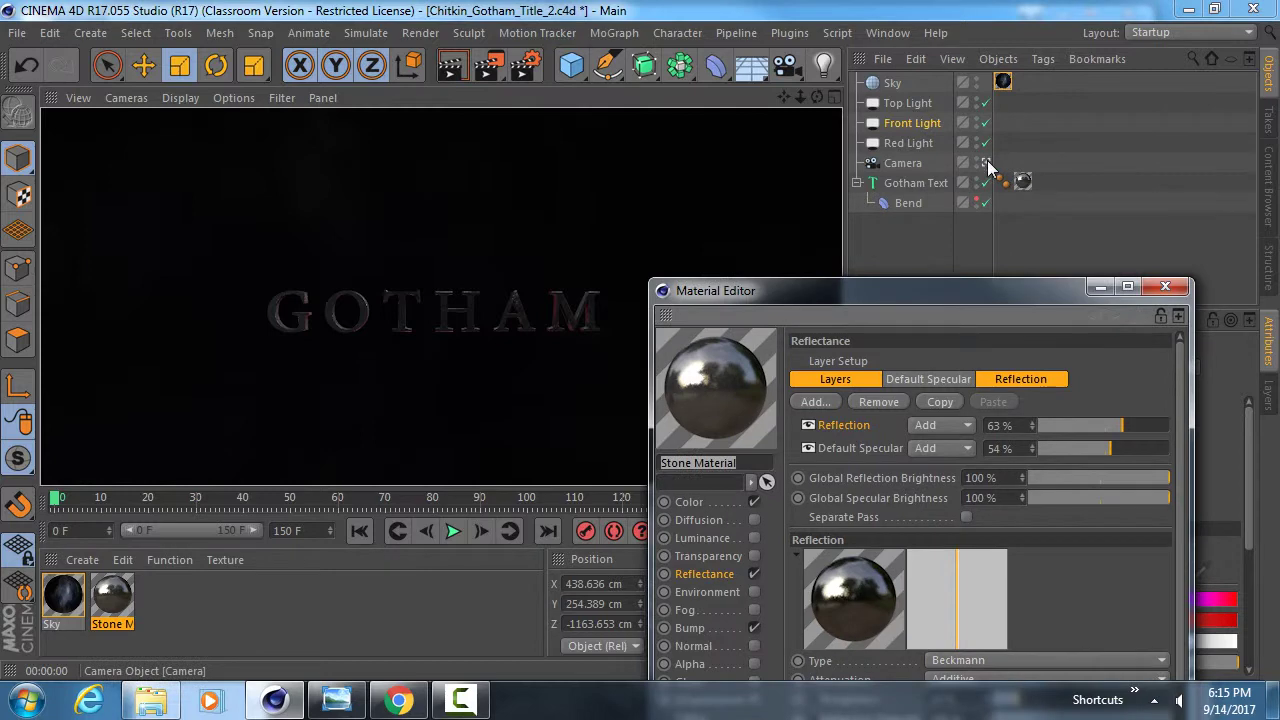
pyautogui.scroll(10, 493, 295)
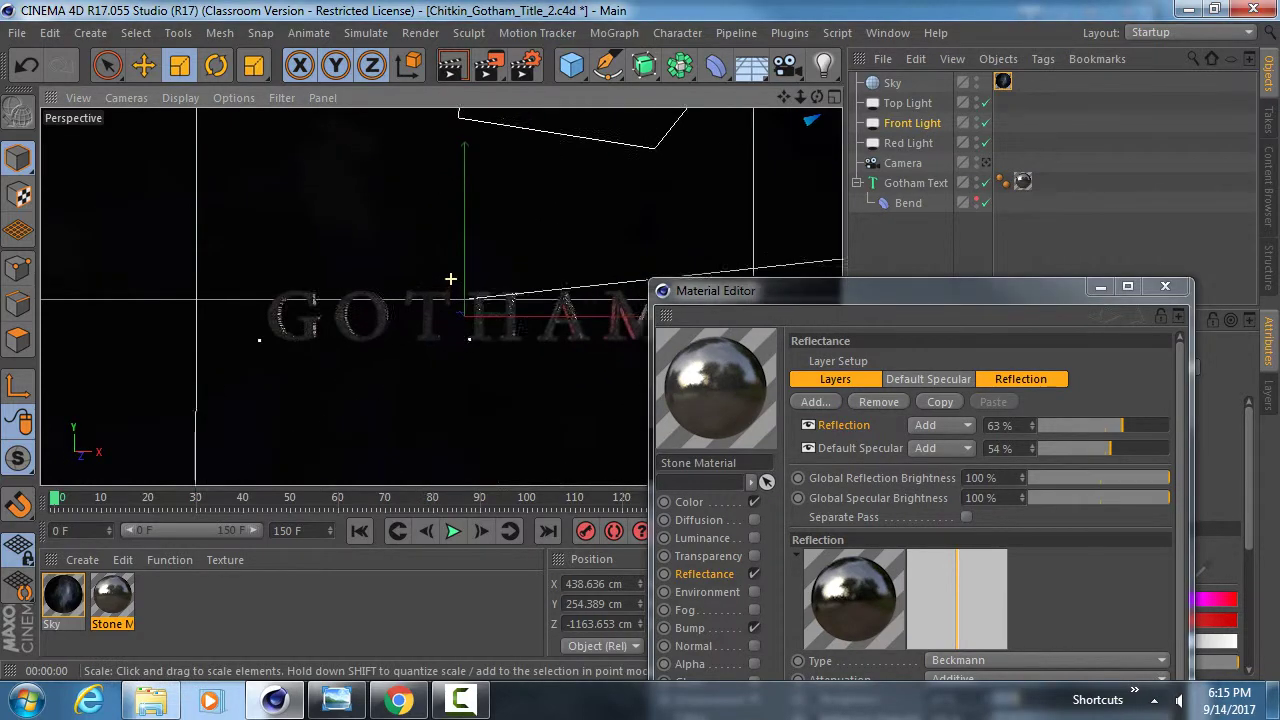
pyautogui.scroll(8, 395, 352)
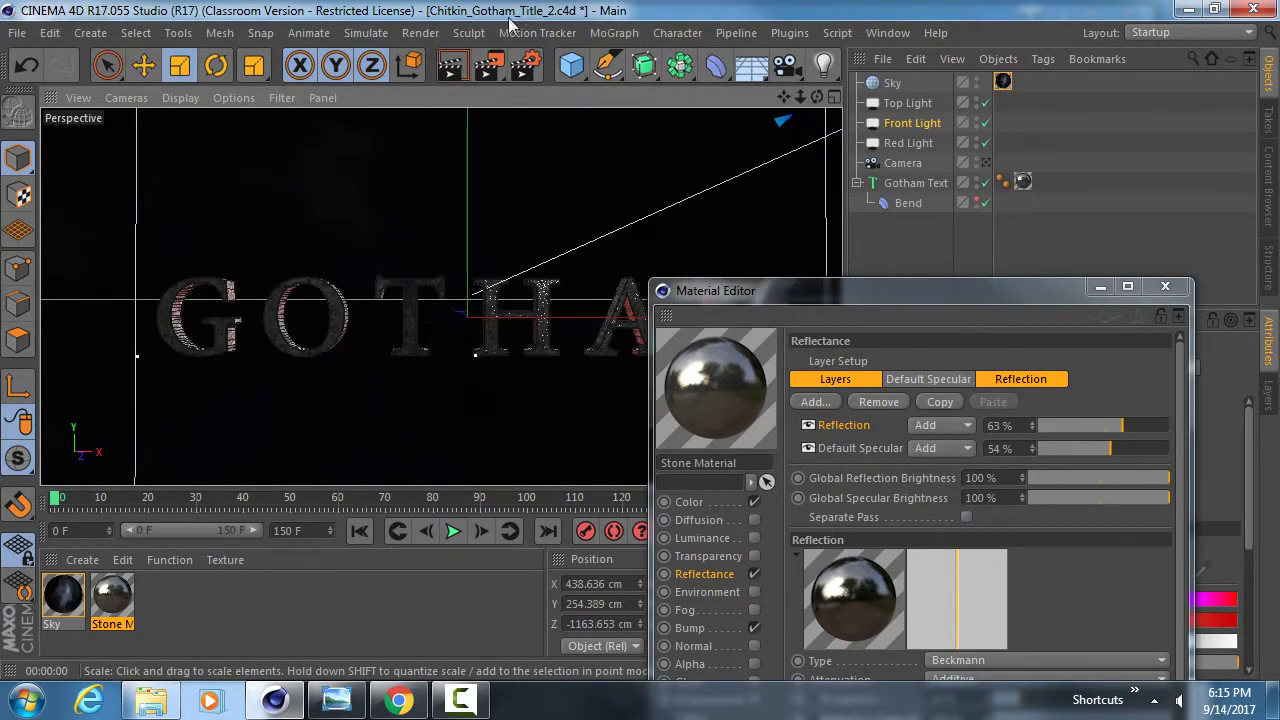
pyautogui.click(451, 68)
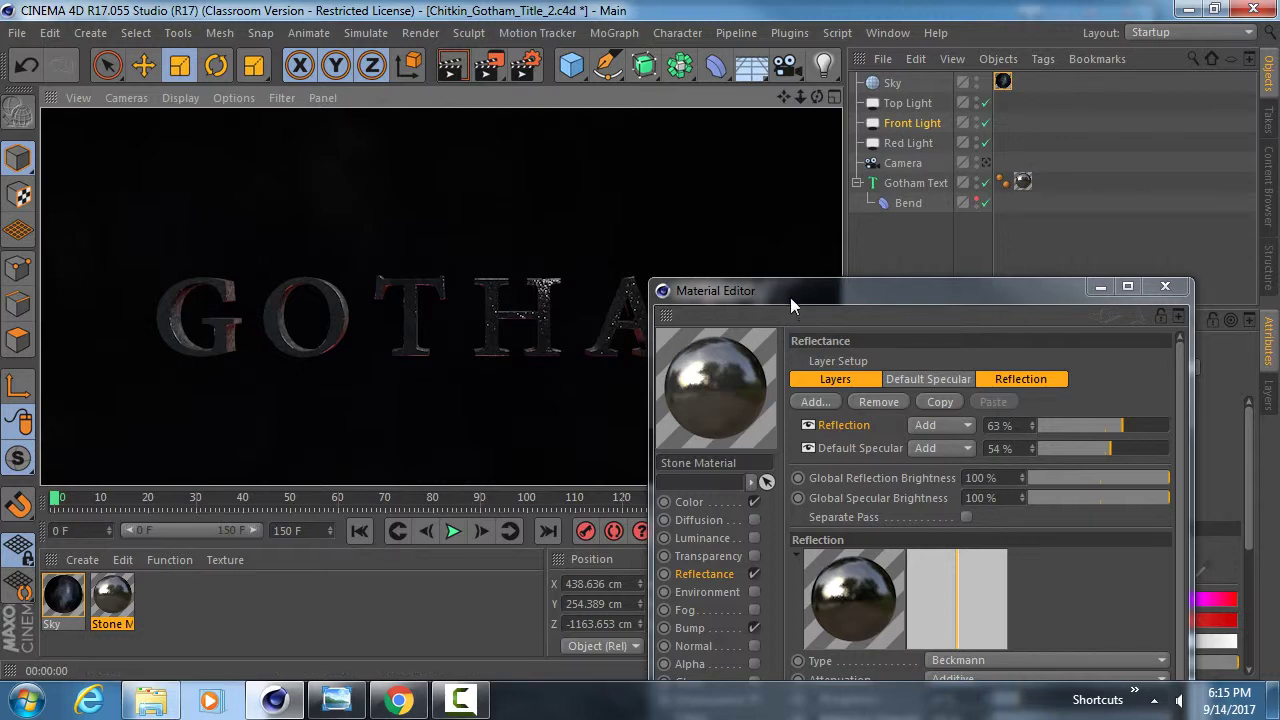
# Widen the Stone Material's editor and choose Add as the Reflection layer's blend mode
pyautogui.moveTo(790, 297); pyautogui.dragTo(778, 117)
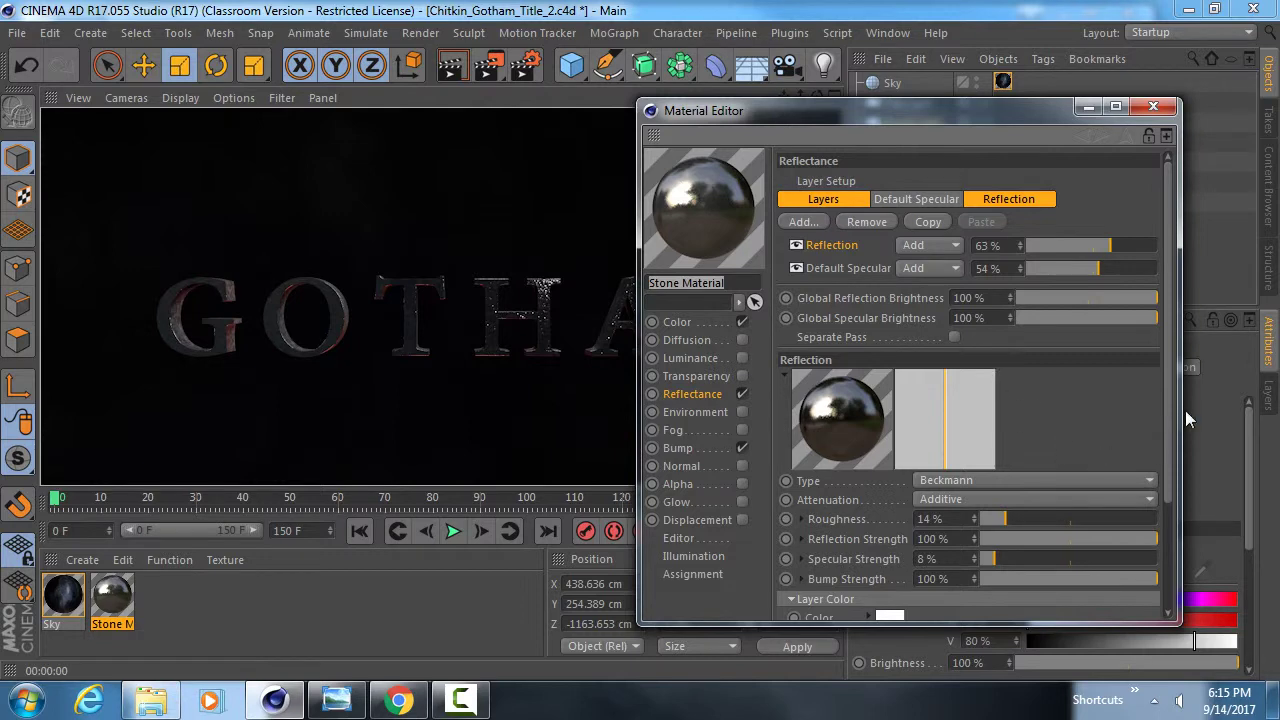
pyautogui.moveTo(1181, 403); pyautogui.dragTo(1220, 399)
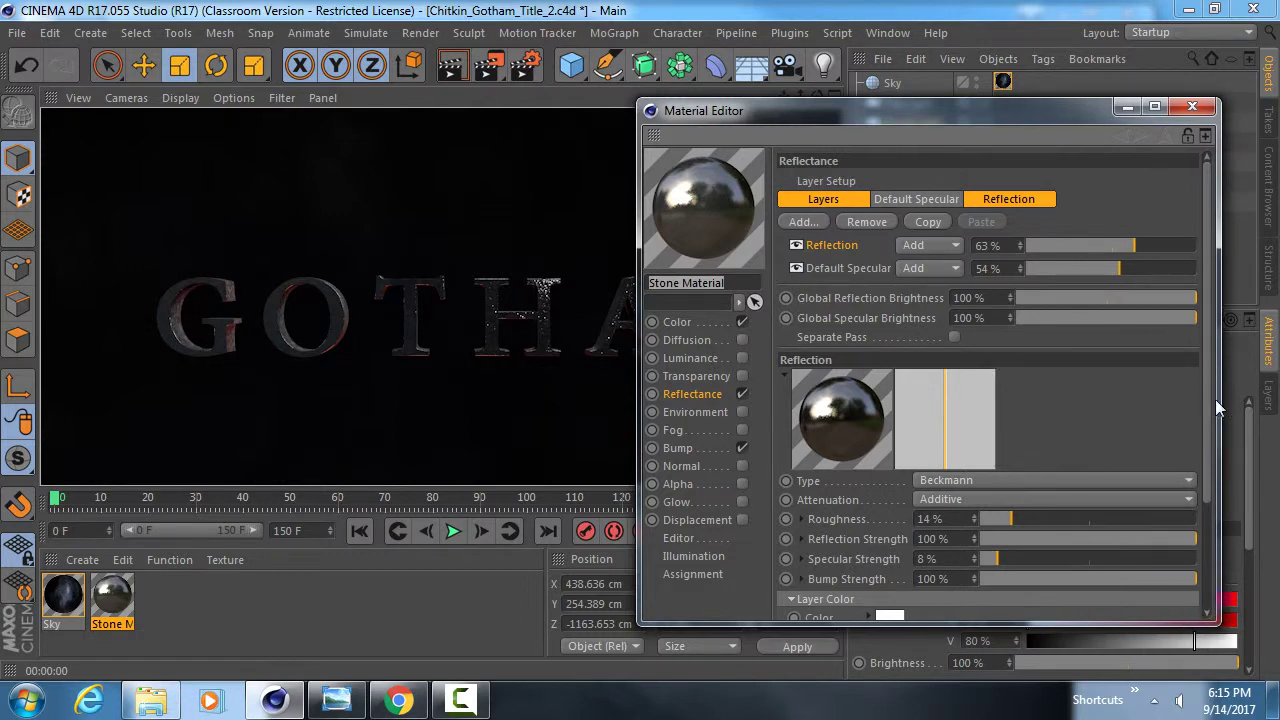
pyautogui.press('Return')
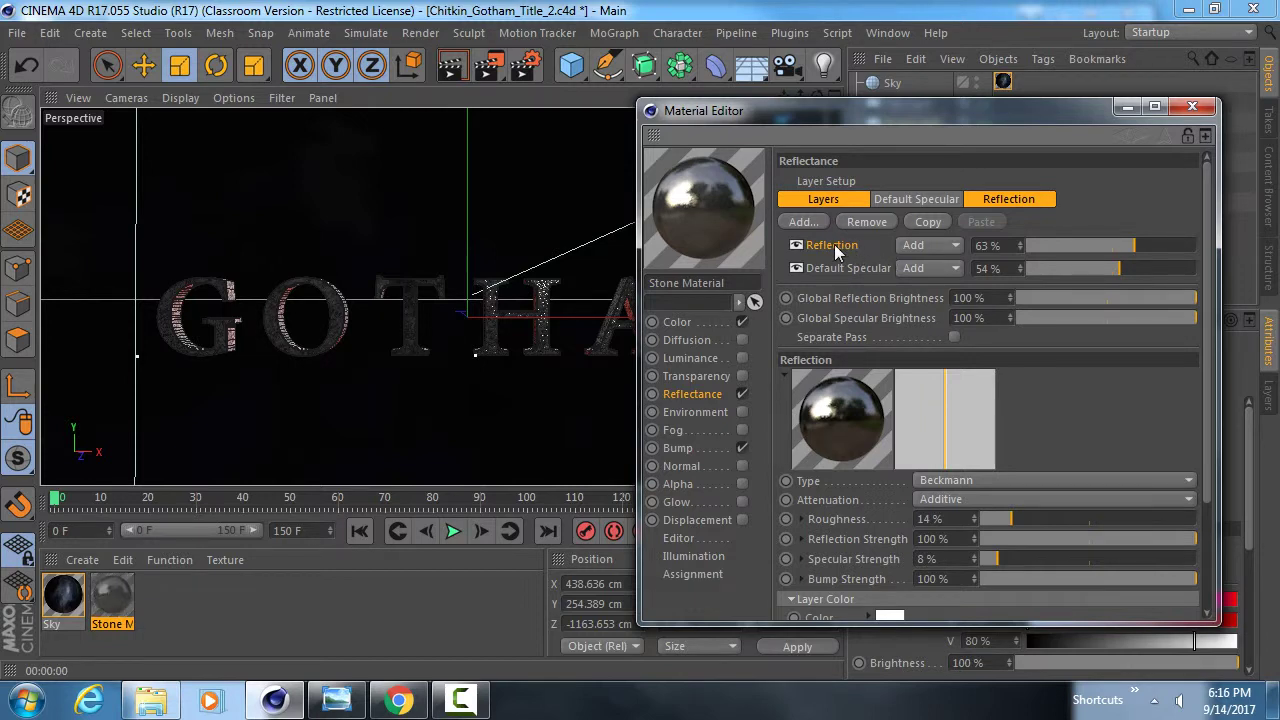
pyautogui.click(926, 248)
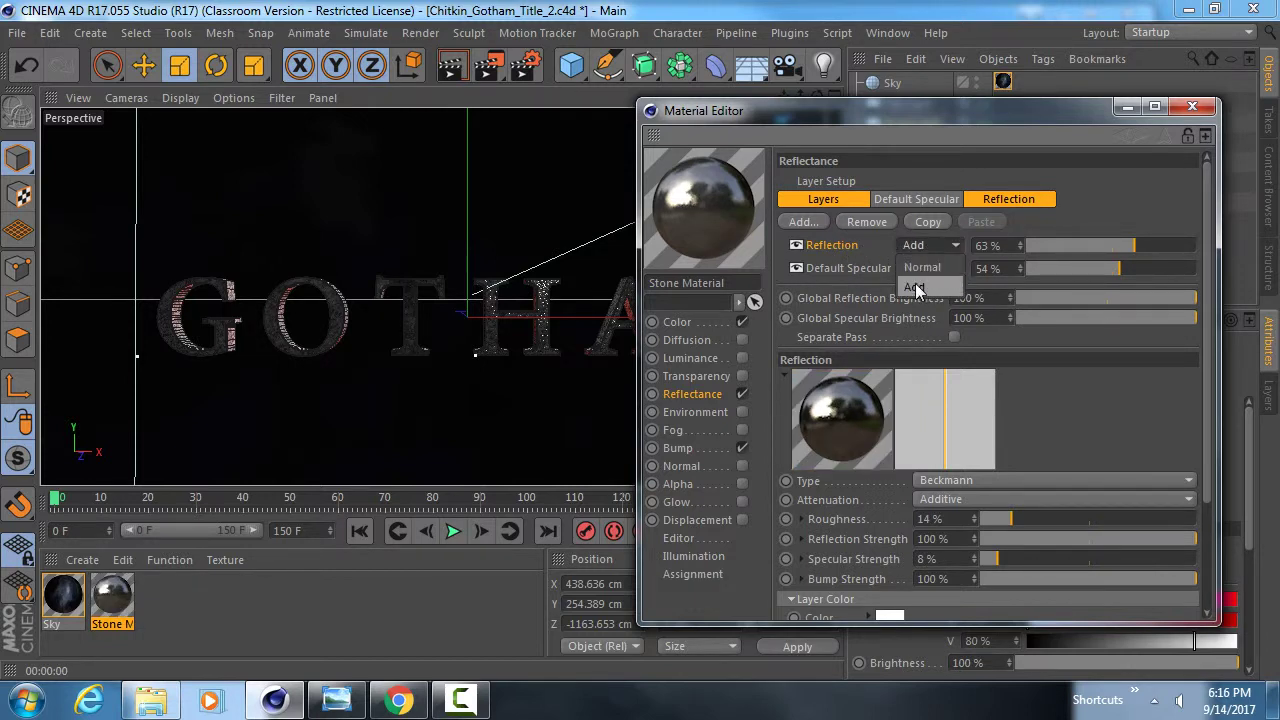
pyautogui.click(914, 287)
# Show all of the Default Specular layer's settings beside the title and render the view with its current values
pyautogui.click(866, 271)
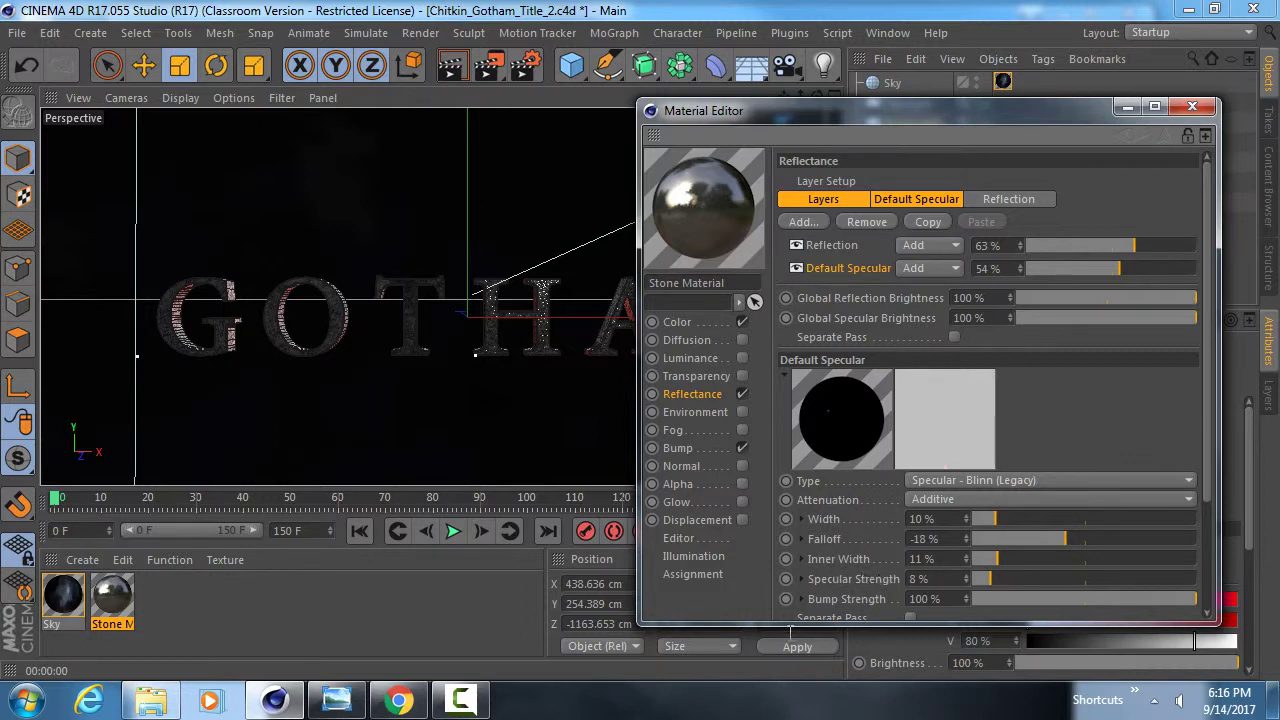
pyautogui.moveTo(780, 625); pyautogui.dragTo(781, 719)
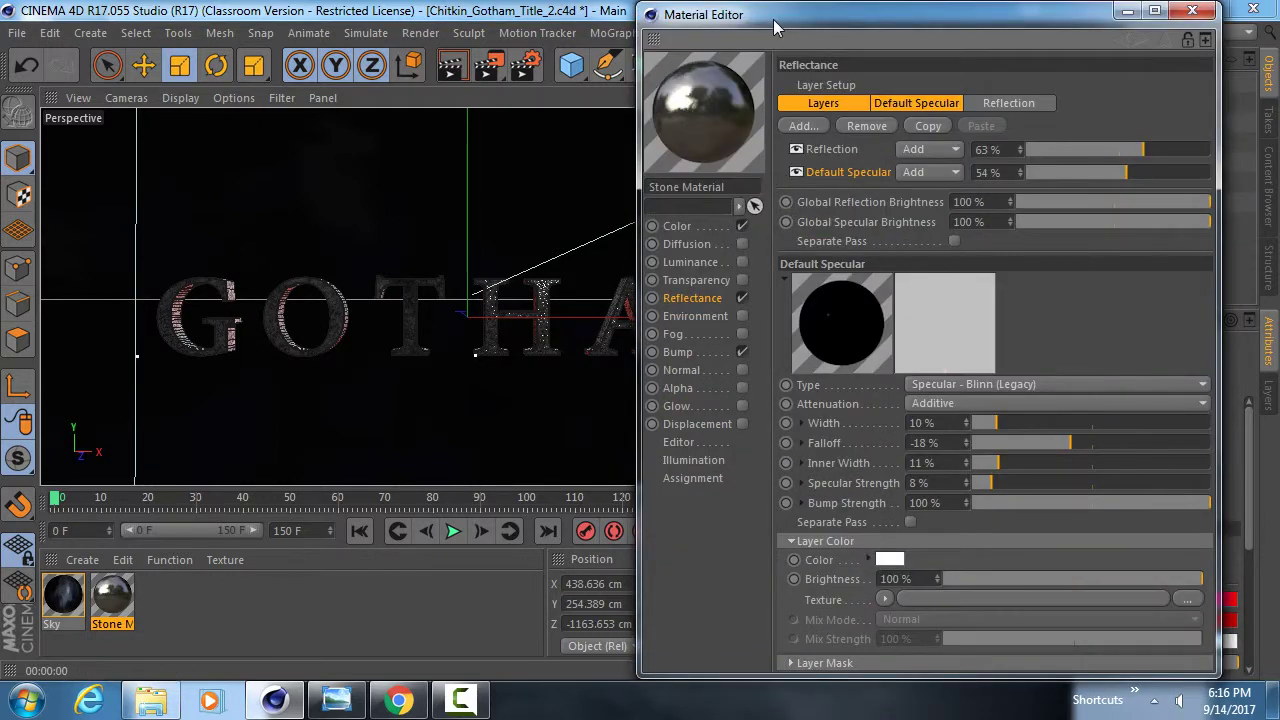
pyautogui.moveTo(775, 25); pyautogui.dragTo(812, 25)
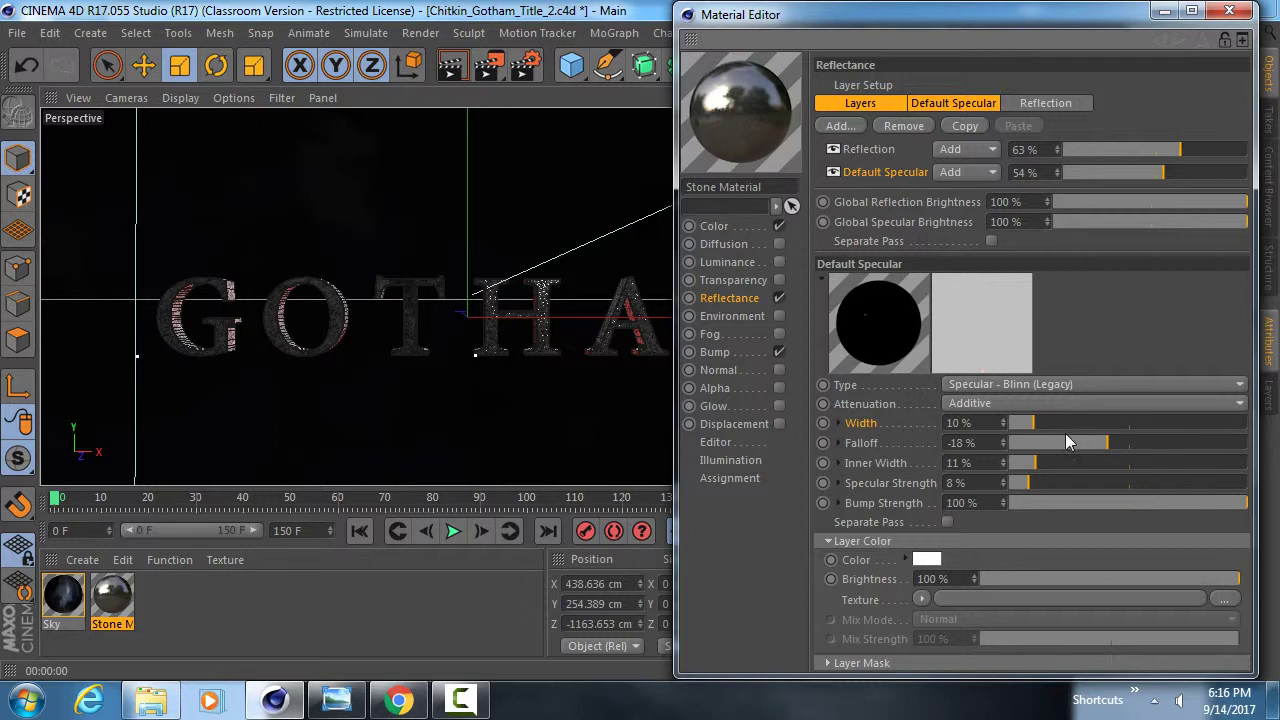
pyautogui.click(455, 68)
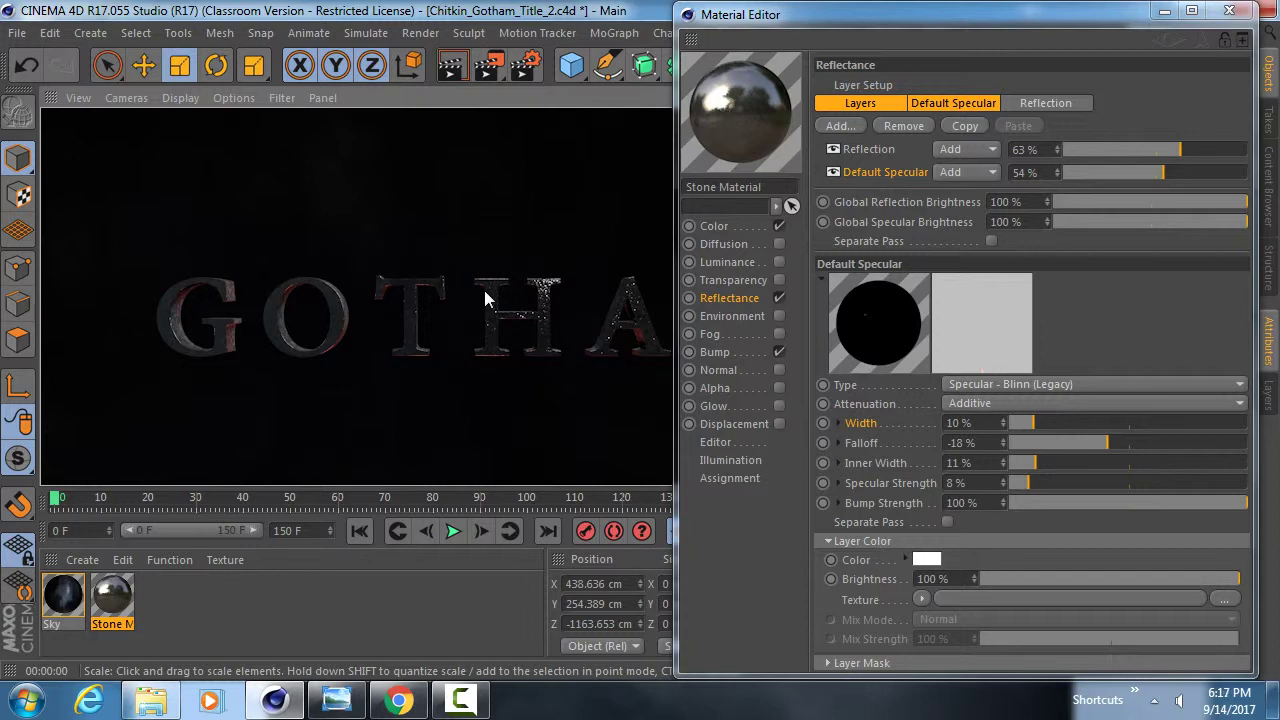
# Try a Default Specular width of 74% and falloff of 75% in a test render, and undo both changes
pyautogui.moveTo(1120, 425); pyautogui.dragTo(1219, 441)
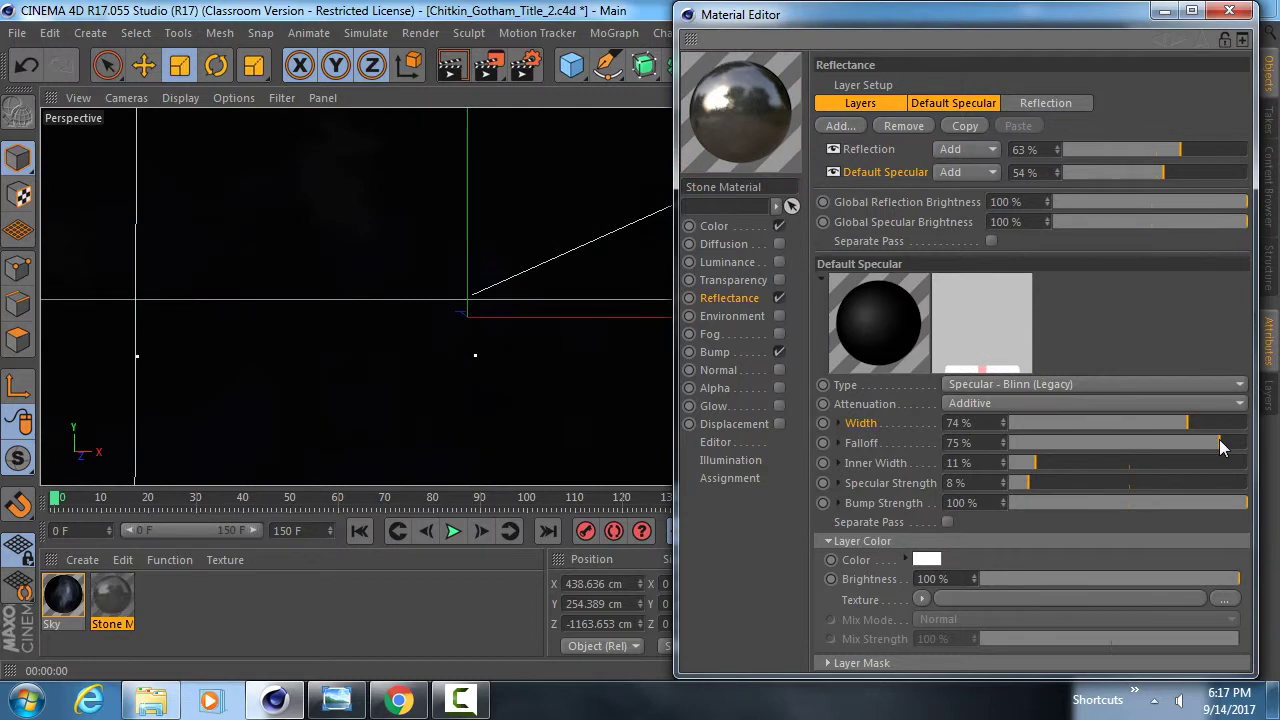
pyautogui.click(456, 74)
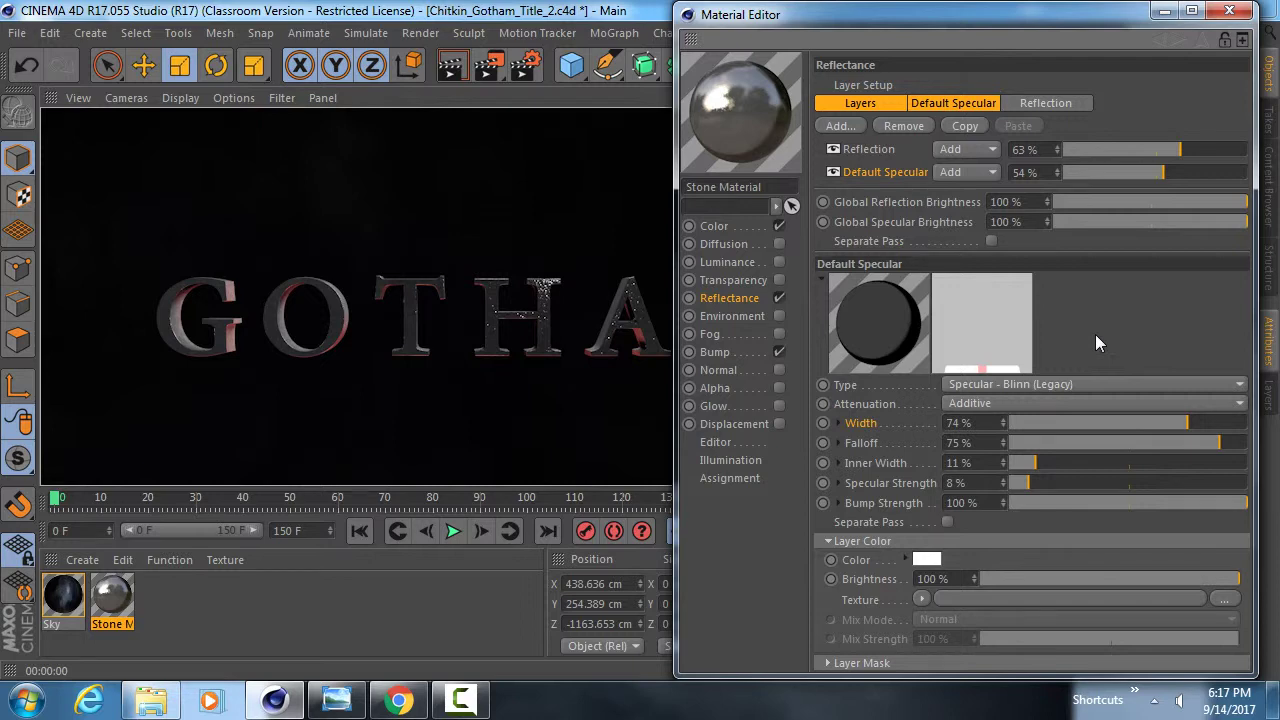
pyautogui.hotkey('ctrl', 'z')
pyautogui.hotkey('ctrl', 'z')
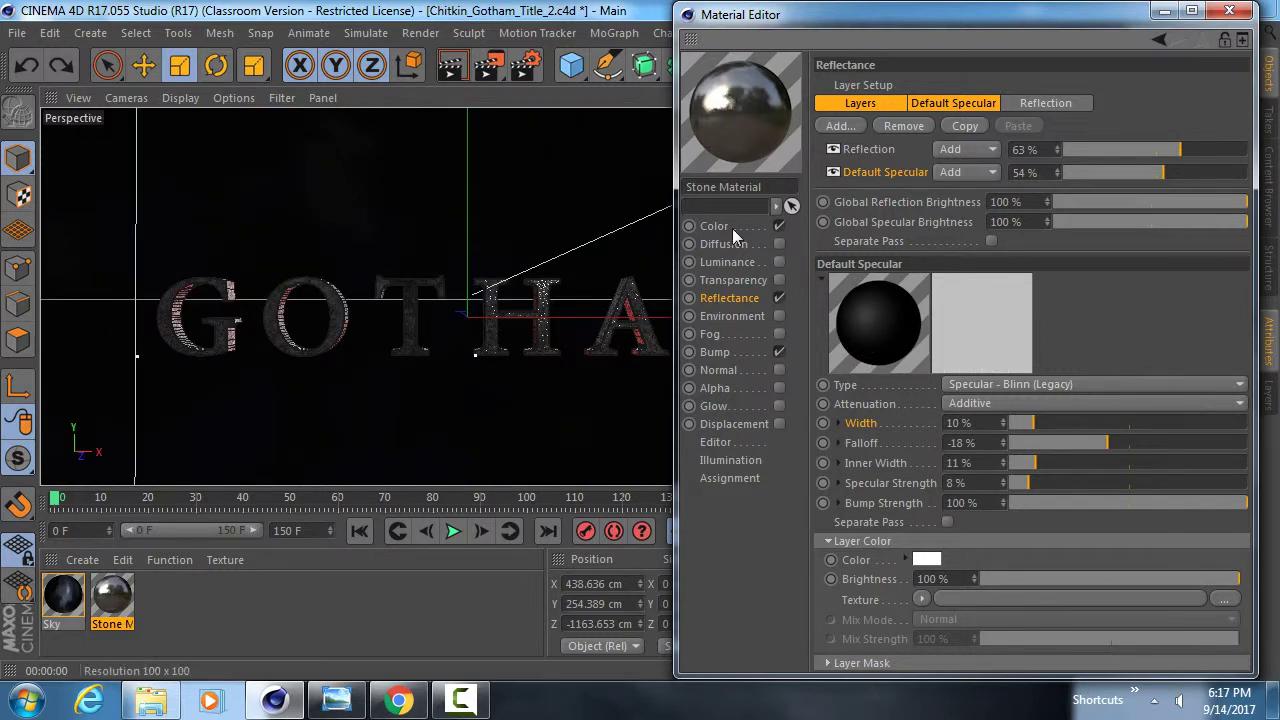
# Render the view again, examine the lettering's sheen in the Gotham Title reference image, and minimize the image
pyautogui.click(453, 70)
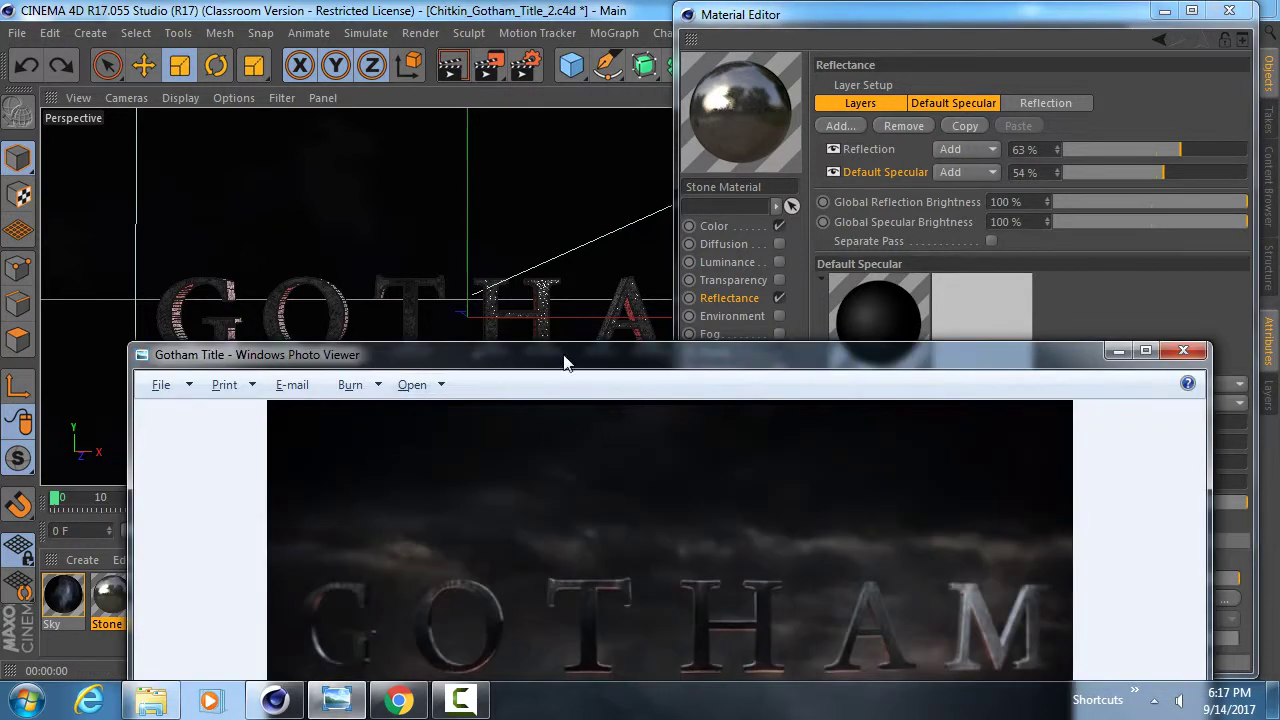
pyautogui.moveTo(565, 362); pyautogui.dragTo(507, 121)
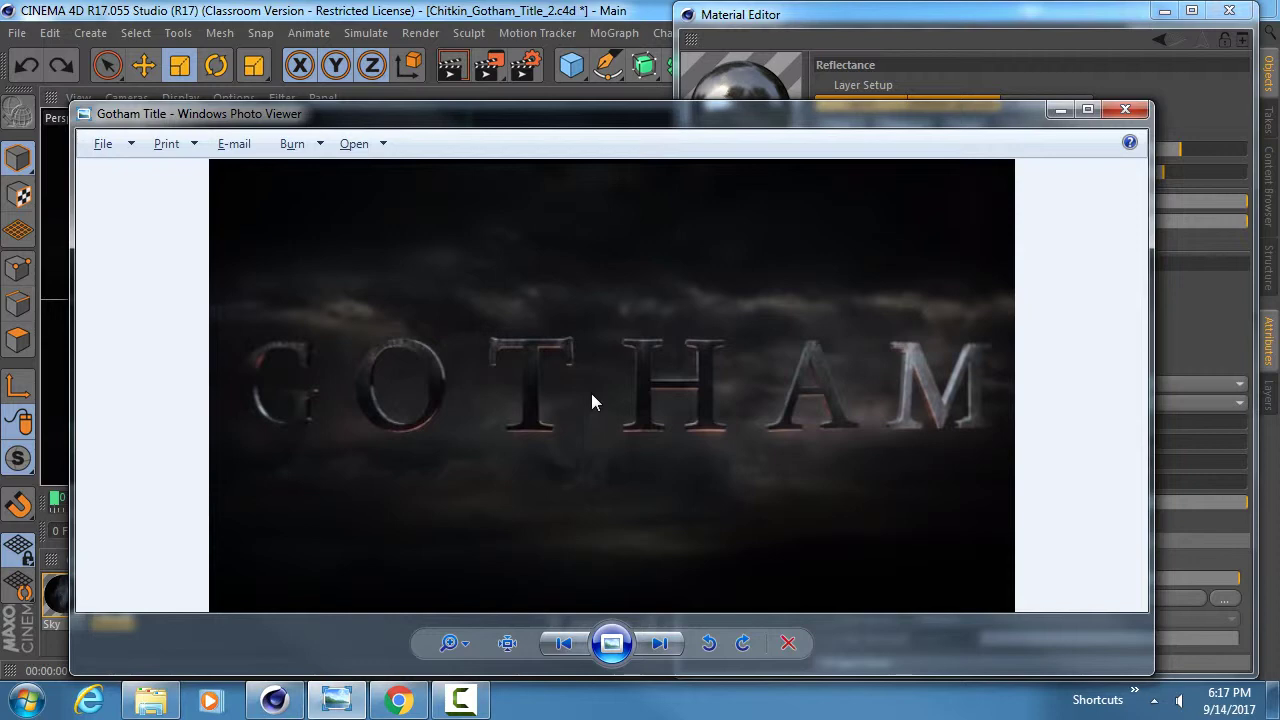
pyautogui.click(1060, 109)
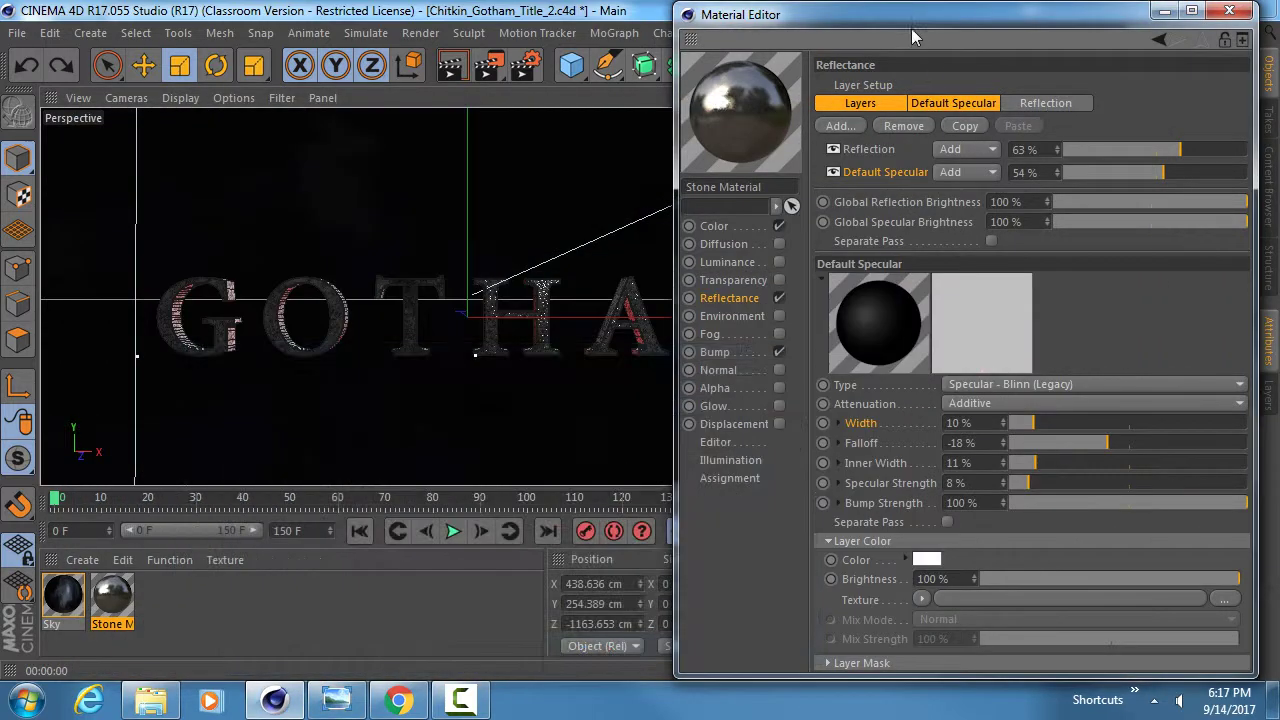
# Close the material editor, look through the scene camera and render the view at frame 0
pyautogui.moveTo(905, 14); pyautogui.dragTo(812, 465)
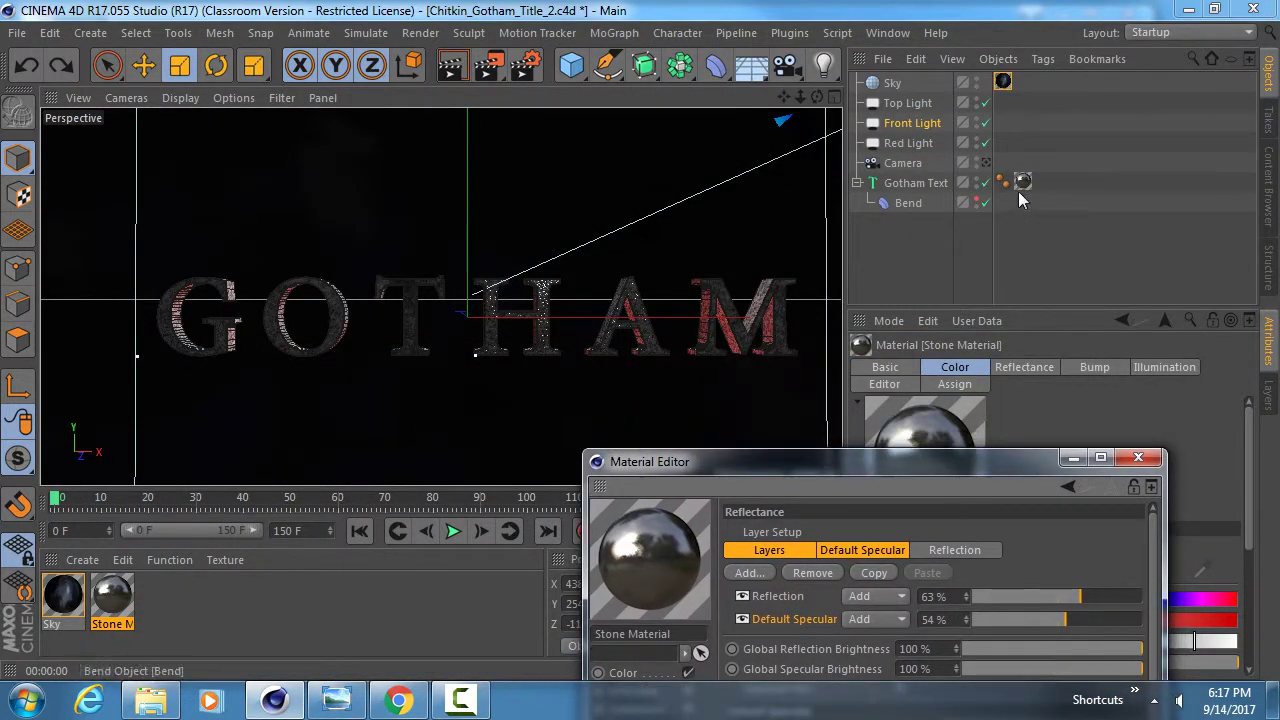
pyautogui.click(1137, 456)
pyautogui.click(987, 163)
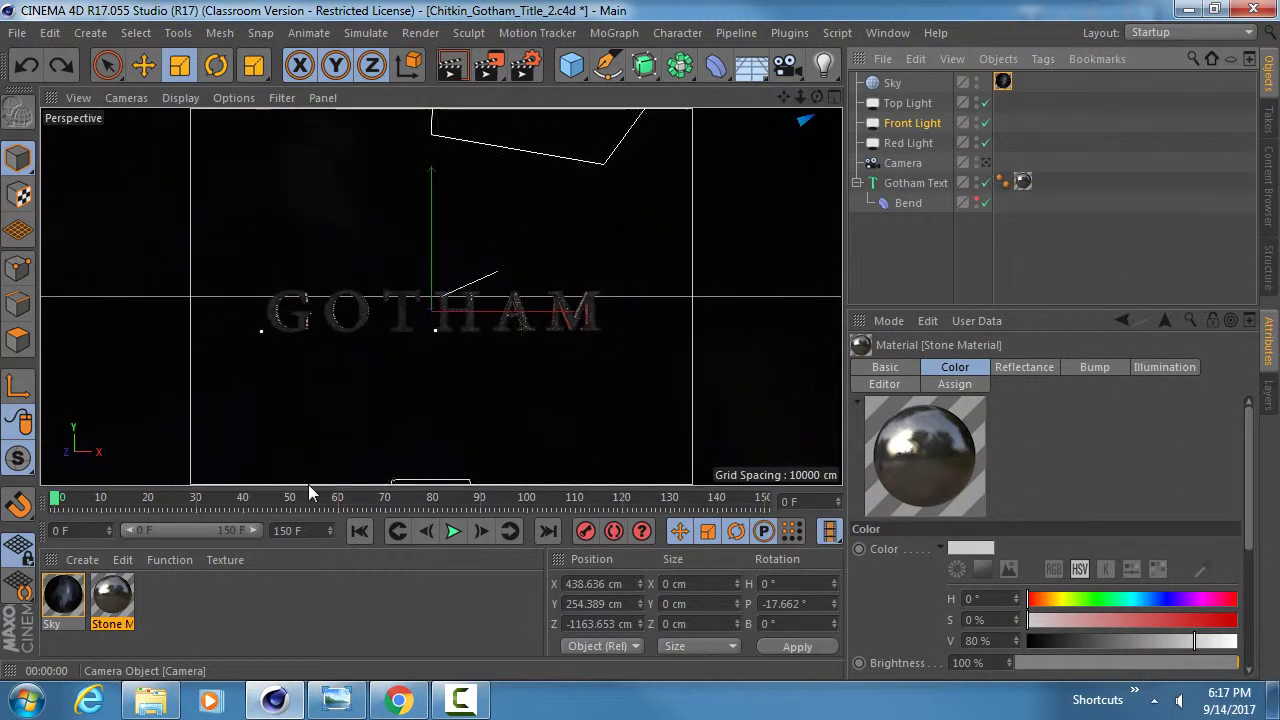
pyautogui.moveTo(612, 507); pyautogui.dragTo(55, 500)
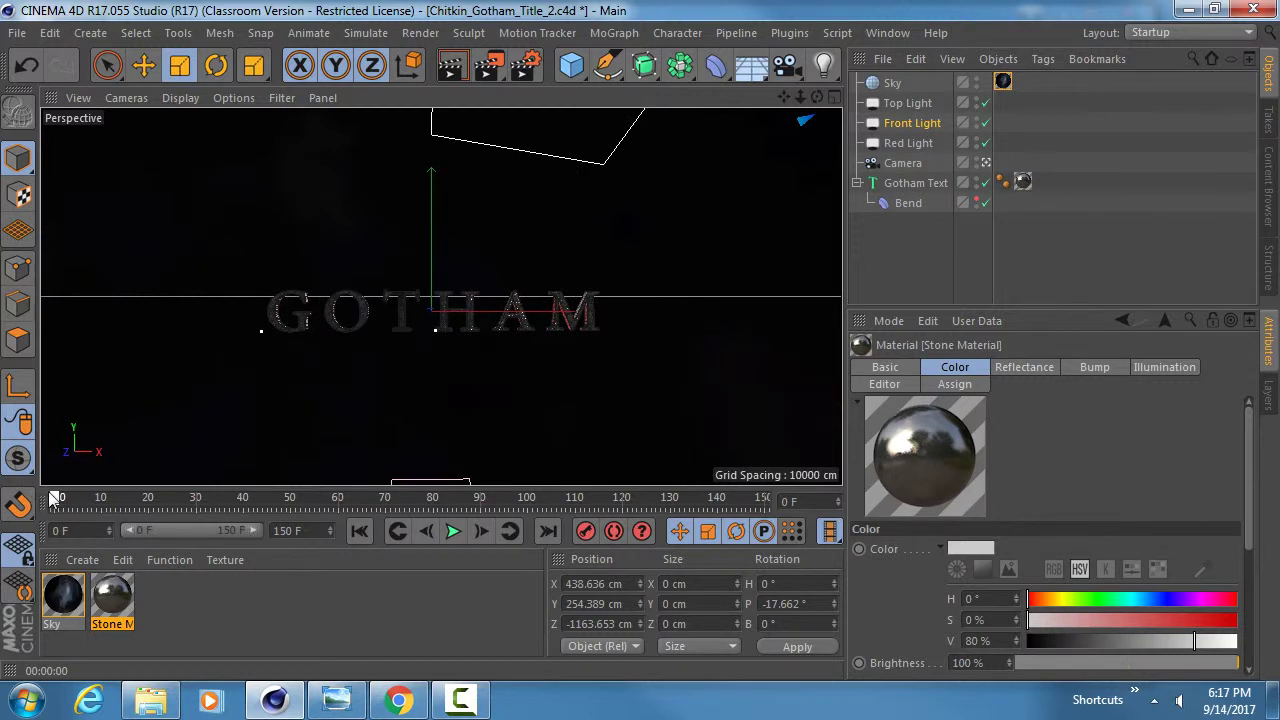
pyautogui.click(456, 66)
# Render the camera view at frames 65 and 108 to check the lighting on the title
pyautogui.moveTo(57, 500); pyautogui.dragTo(364, 500)
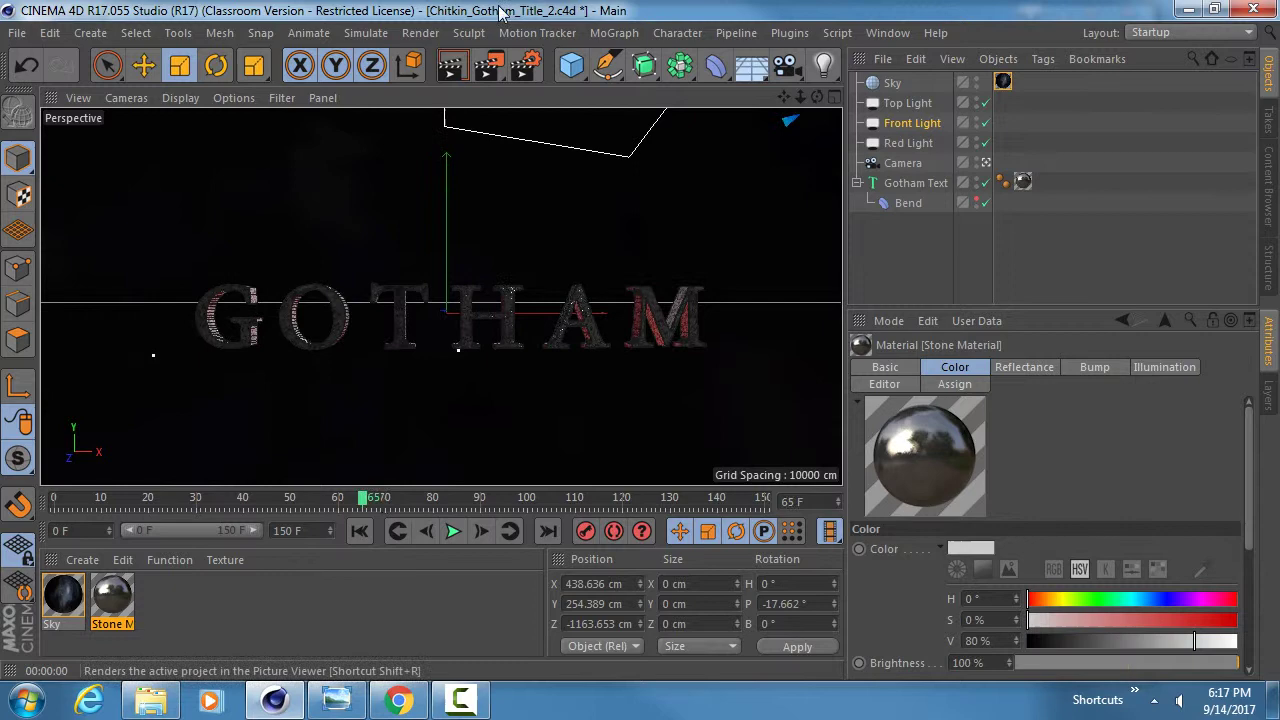
pyautogui.click(452, 66)
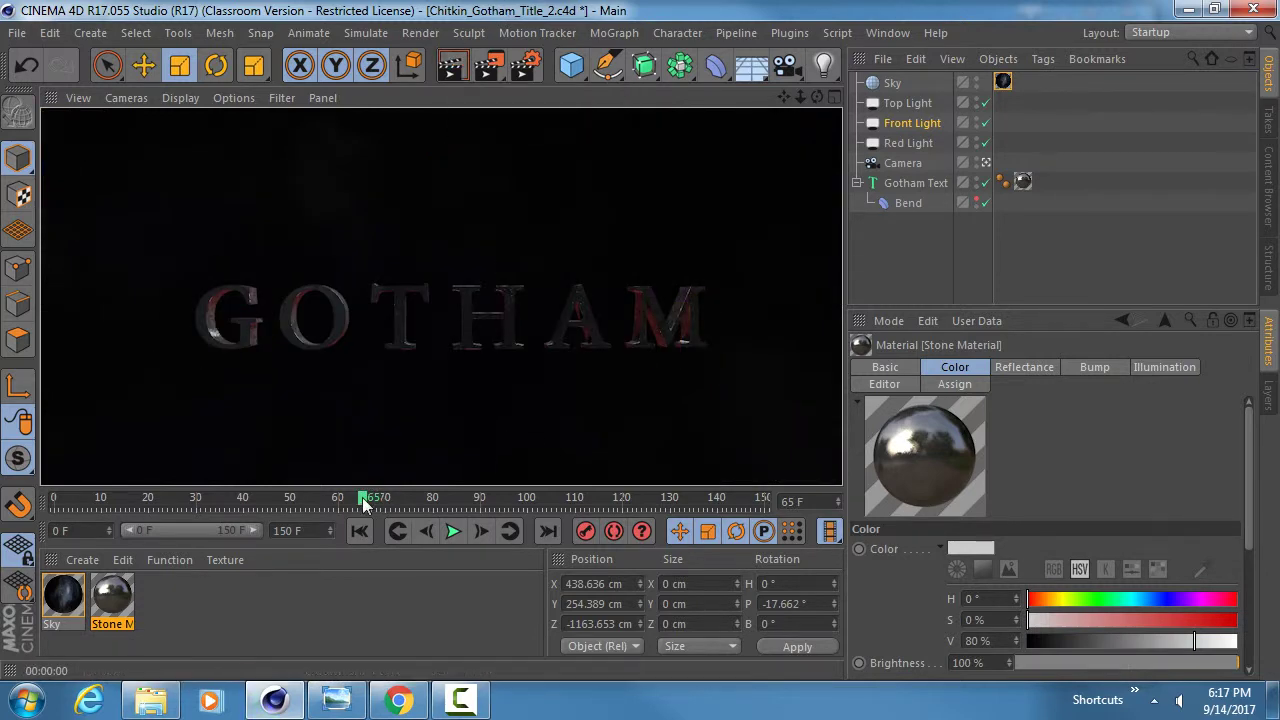
pyautogui.moveTo(364, 497); pyautogui.dragTo(575, 498)
pyautogui.click(455, 66)
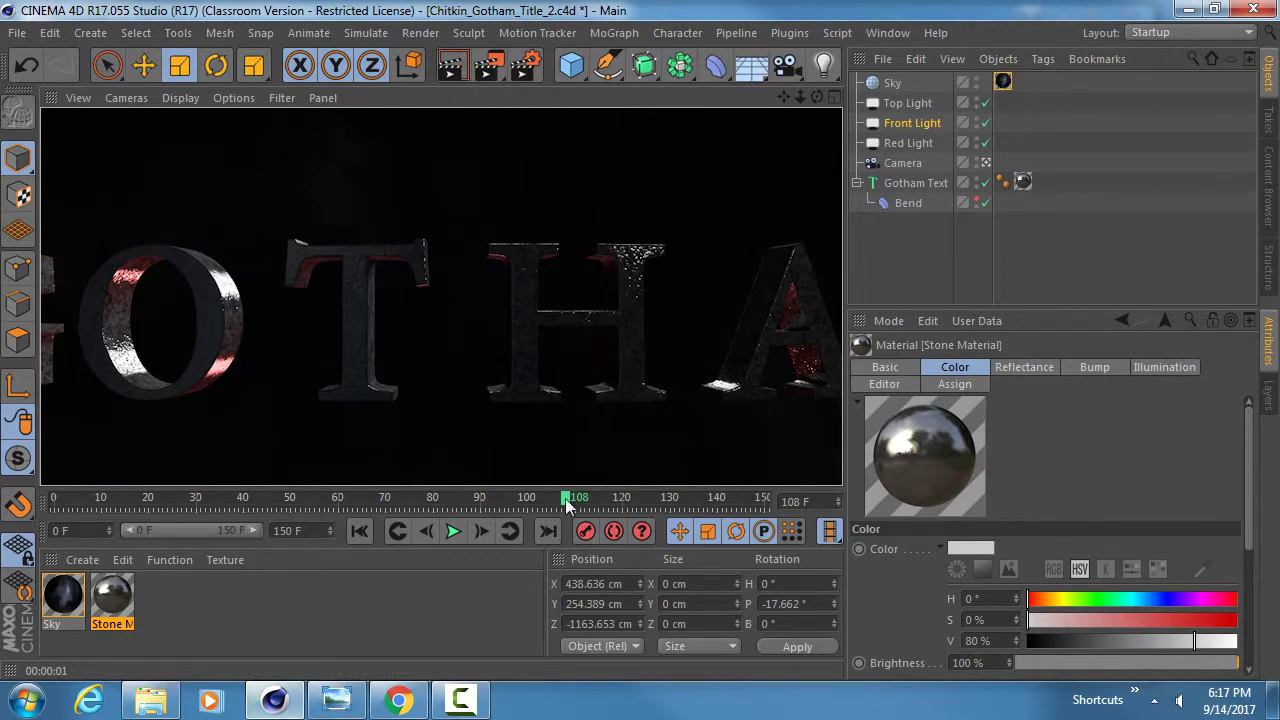
# At frame 0, outside the camera view, move the Front Light to about X -728 cm and keyframe its X position
pyautogui.moveTo(567, 505); pyautogui.dragTo(52, 497)
pyautogui.click(986, 163)
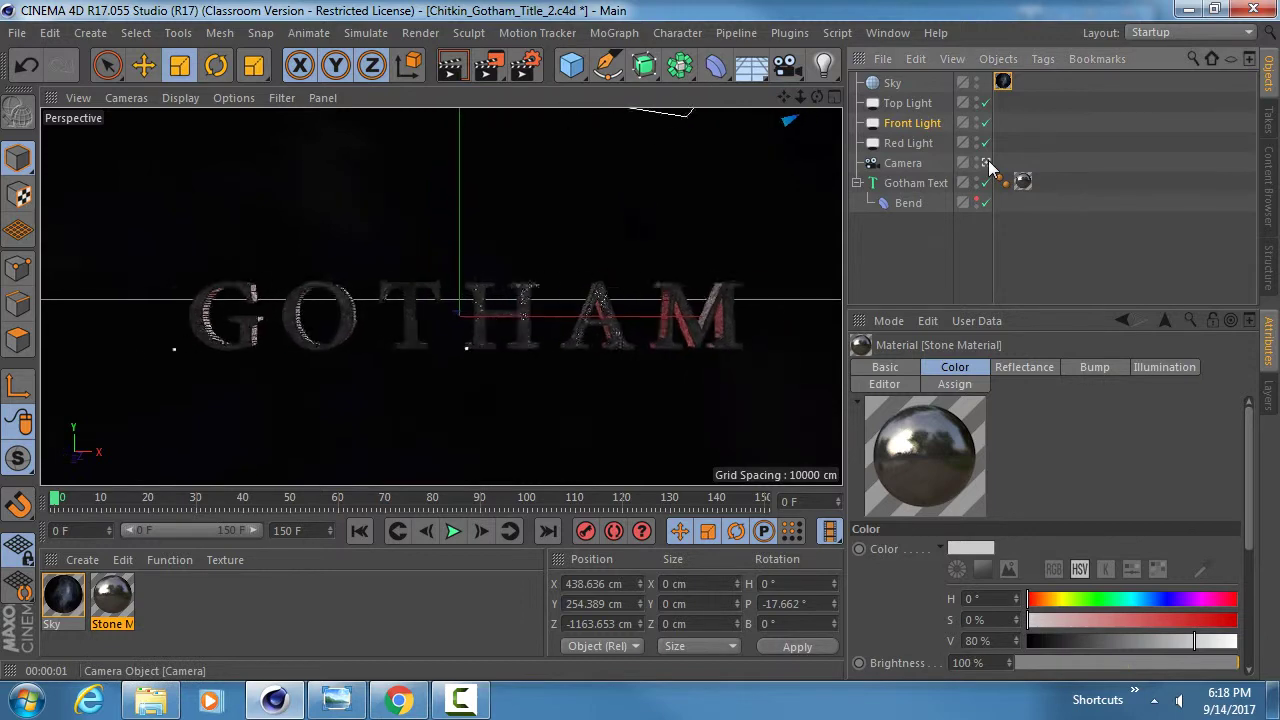
pyautogui.click(986, 163)
pyautogui.scroll(-5, 410, 303)
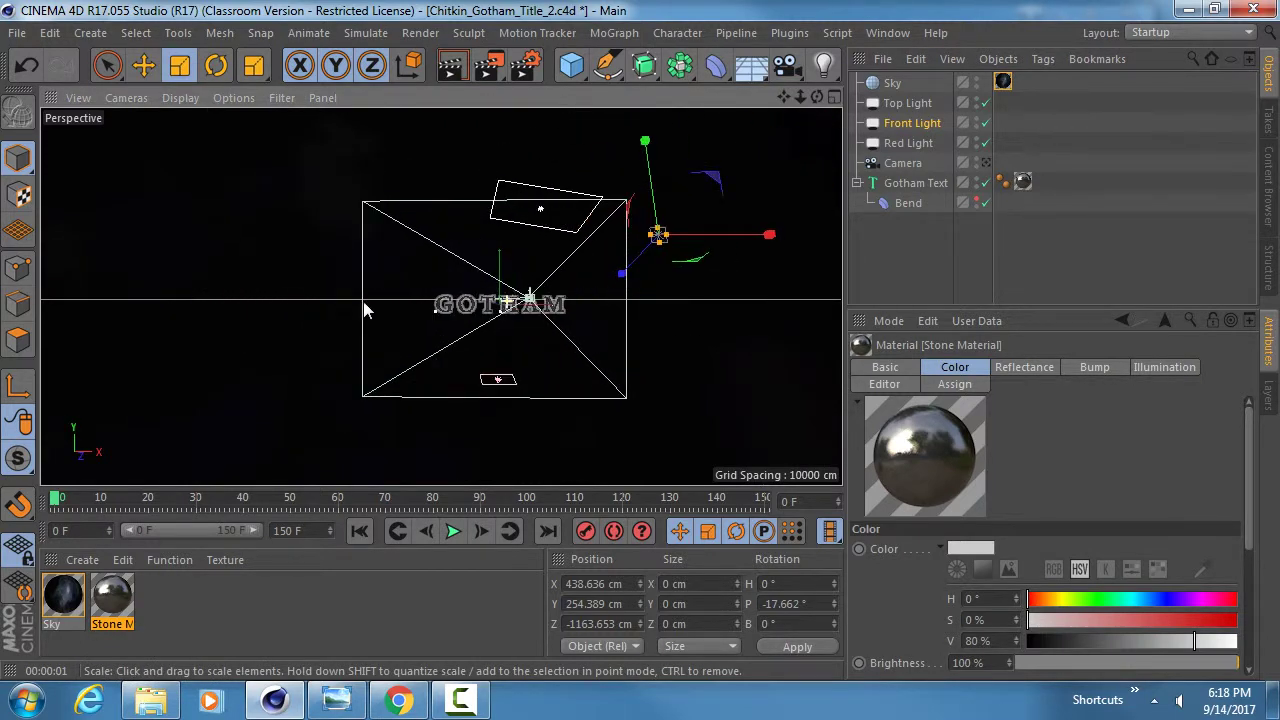
pyautogui.keyDown('alt'); pyautogui.moveTo(502, 302); pyautogui.dragTo(451, 298, button='middle'); pyautogui.keyUp('alt')
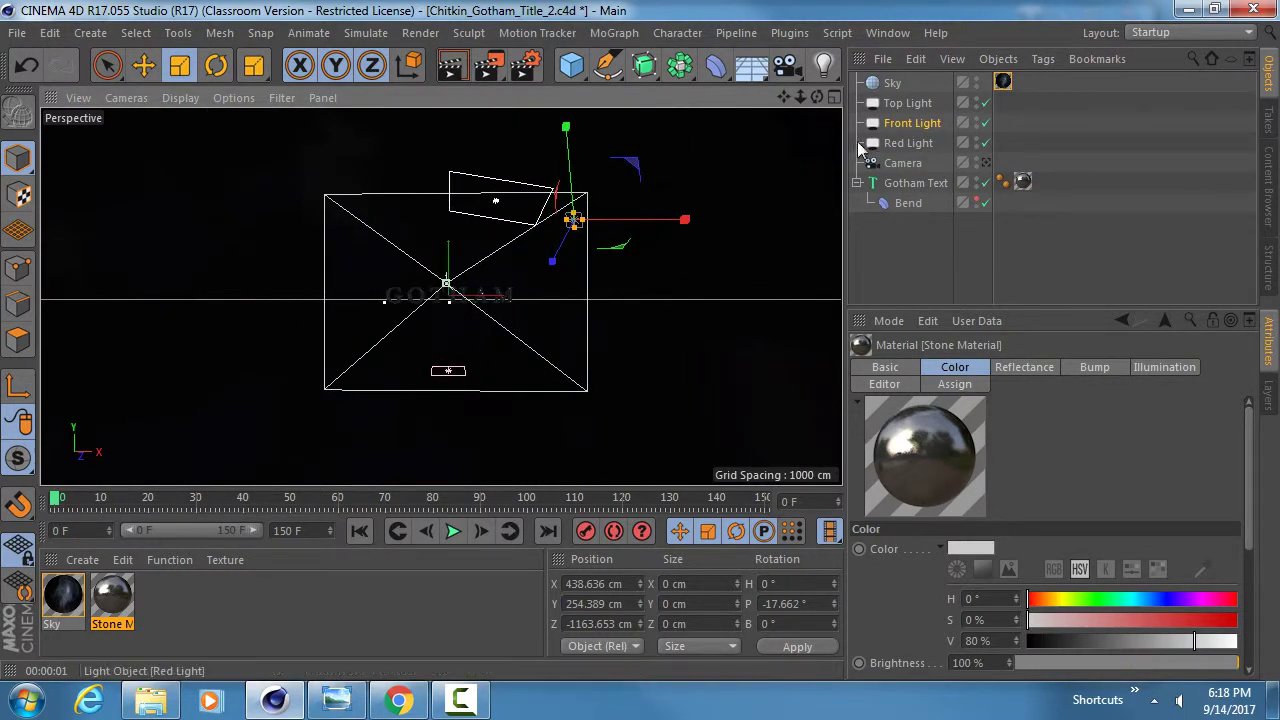
pyautogui.click(914, 125)
pyautogui.press('e')
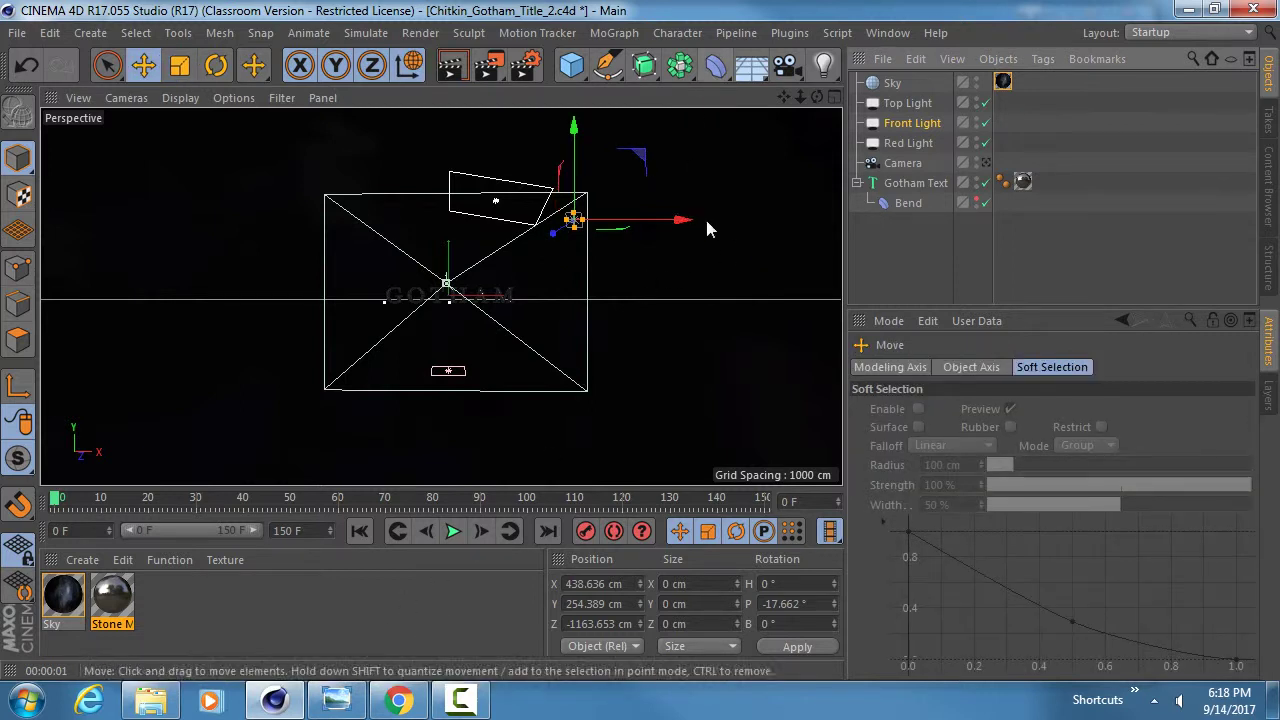
pyautogui.moveTo(683, 220); pyautogui.dragTo(349, 229)
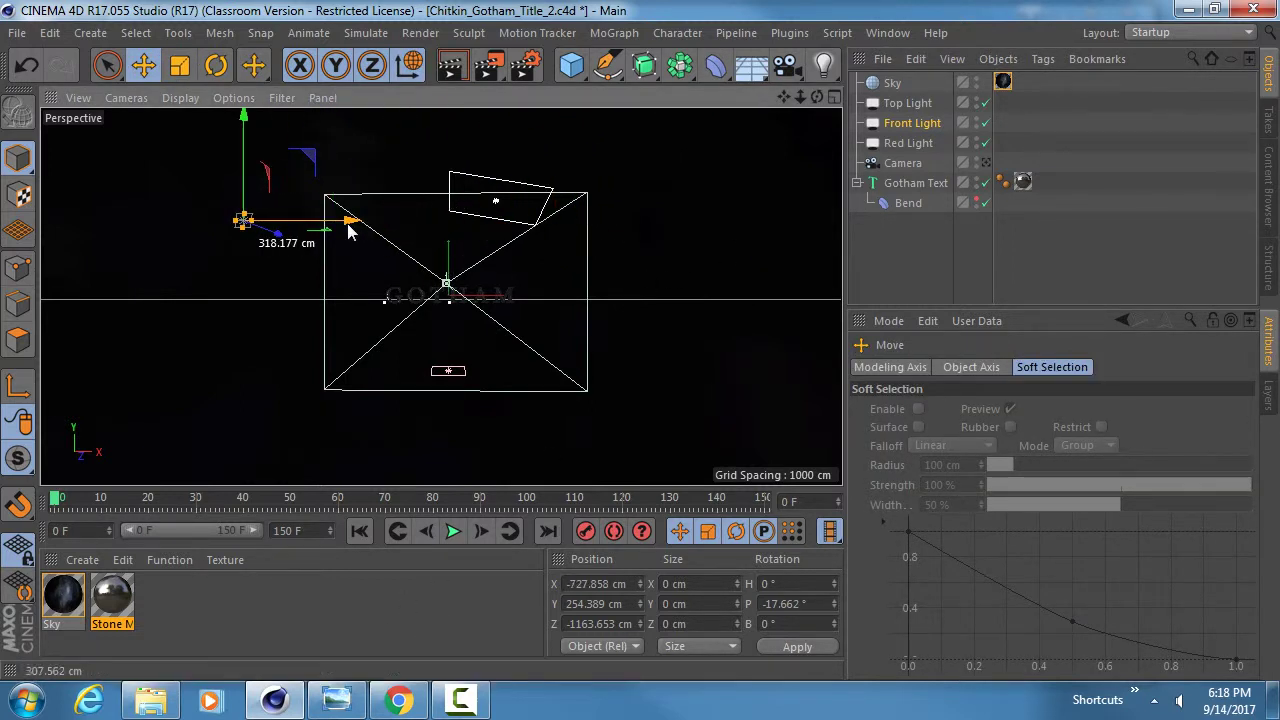
pyautogui.click(912, 124)
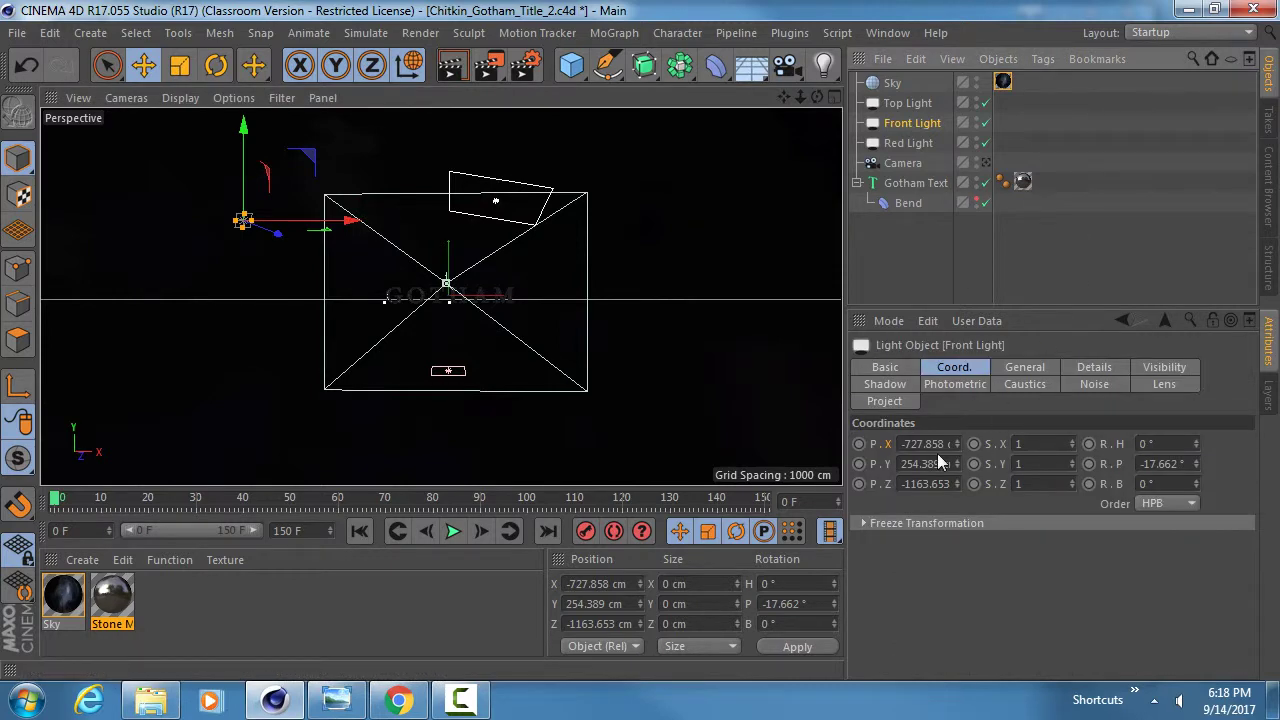
pyautogui.keyDown('ctrl'); pyautogui.click(858, 444); pyautogui.keyUp('ctrl')
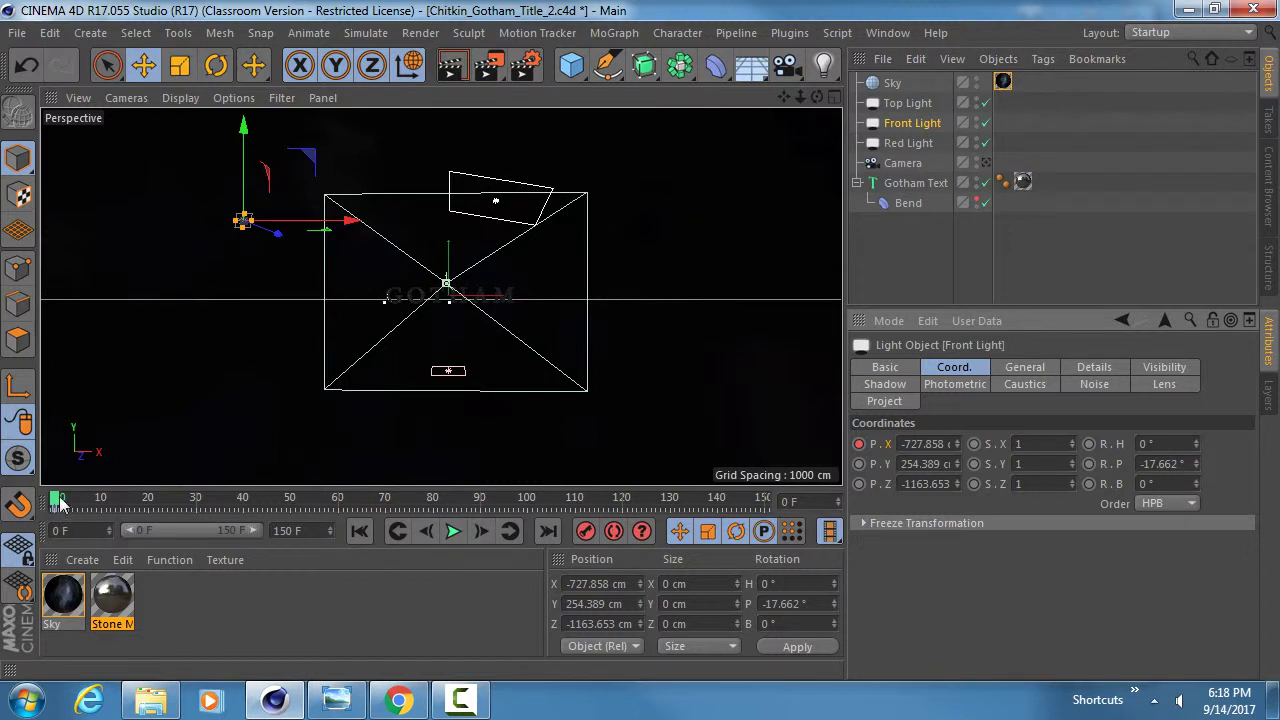
# At frame 150, move the Front Light along X to about 823 cm and keyframe its X position
pyautogui.moveTo(60, 503); pyautogui.dragTo(763, 500)
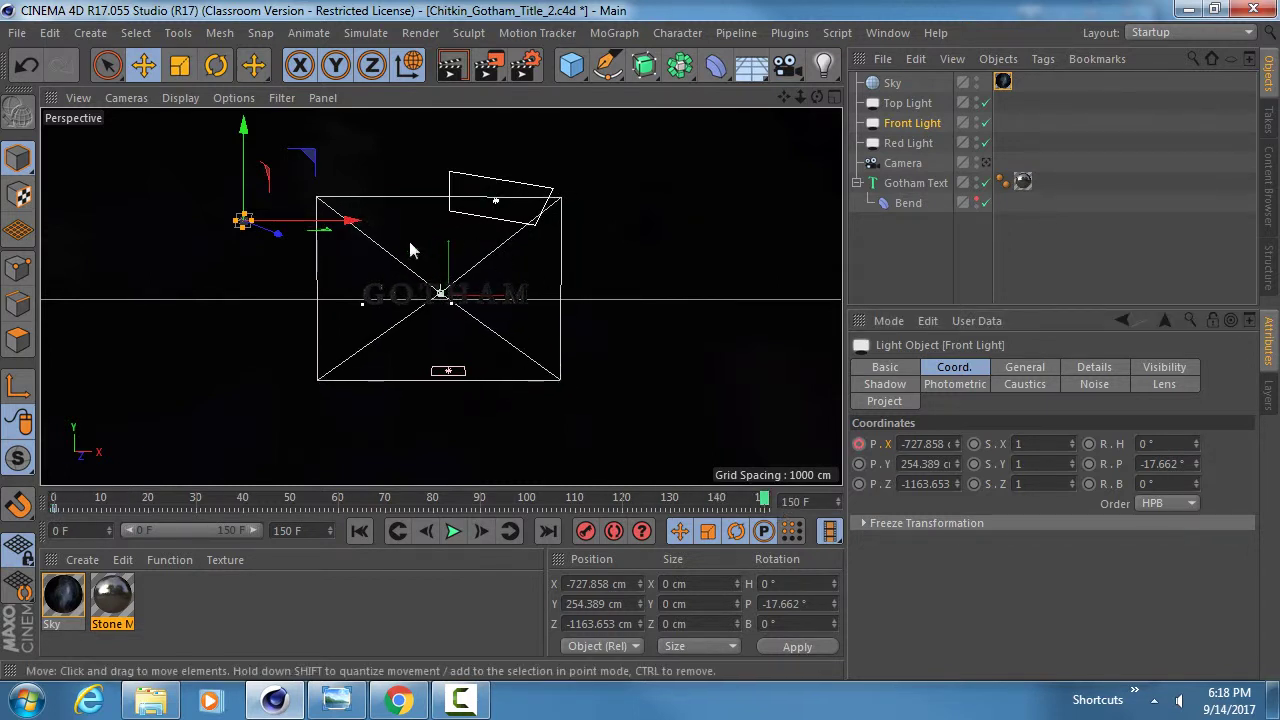
pyautogui.moveTo(350, 219); pyautogui.dragTo(796, 221)
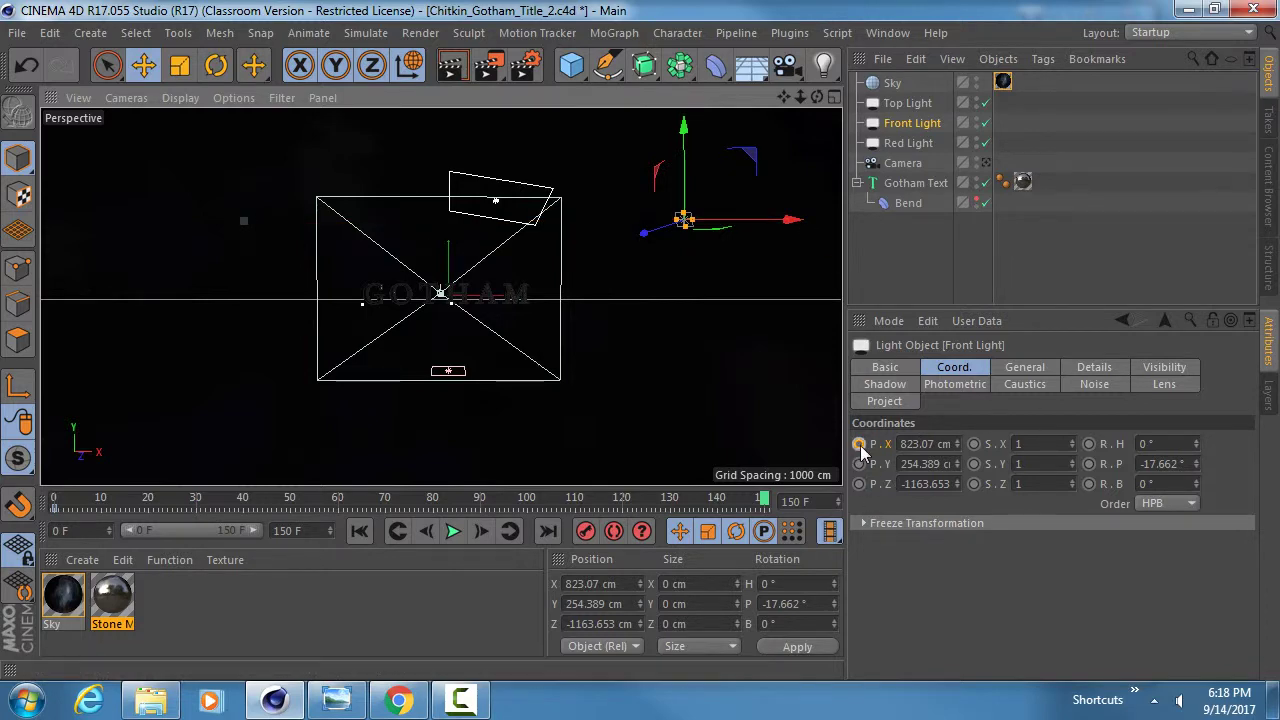
pyautogui.click(859, 444)
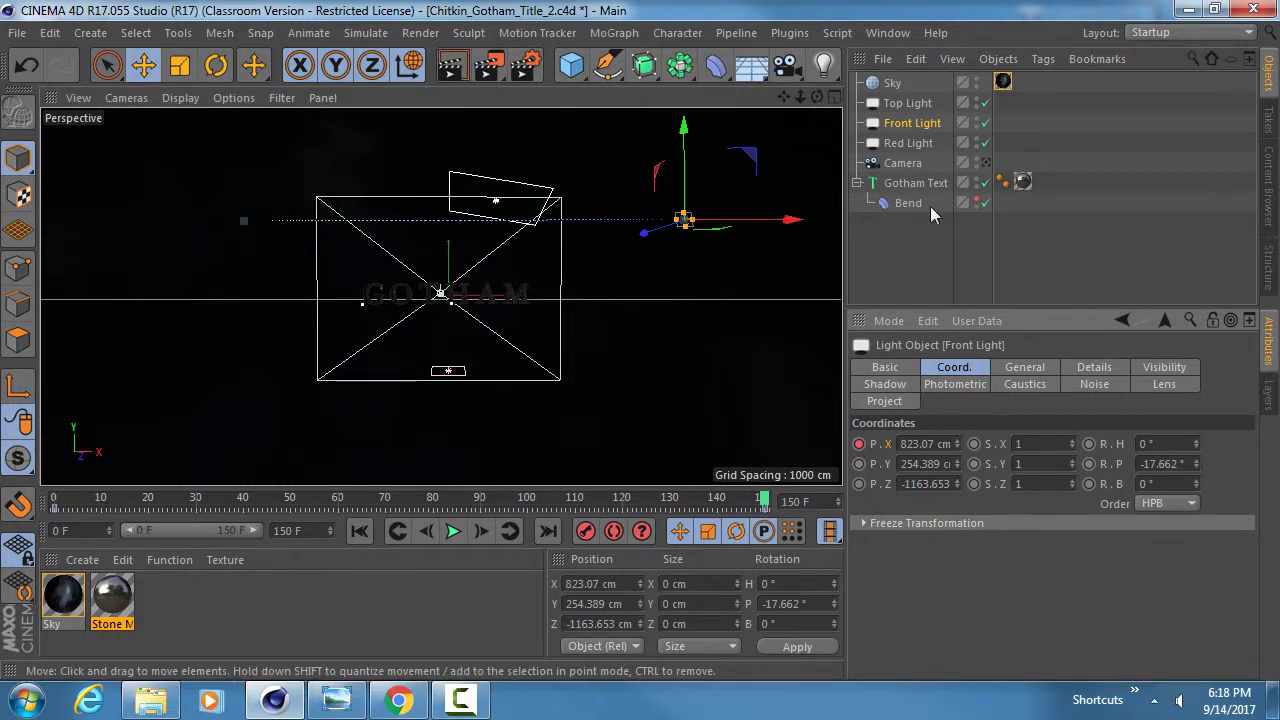
# Look through the camera again and render the view at frame 63
pyautogui.click(986, 163)
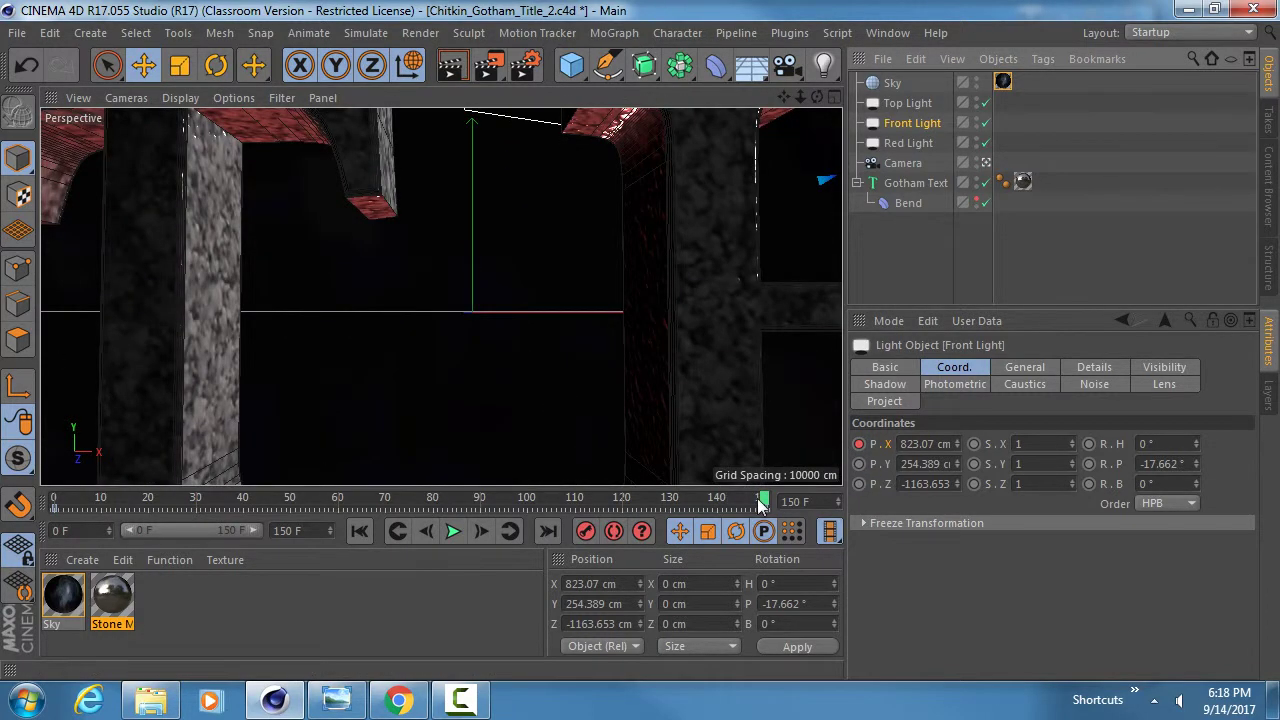
pyautogui.moveTo(762, 499); pyautogui.dragTo(354, 500)
pyautogui.click(455, 68)
pyautogui.click(452, 68)
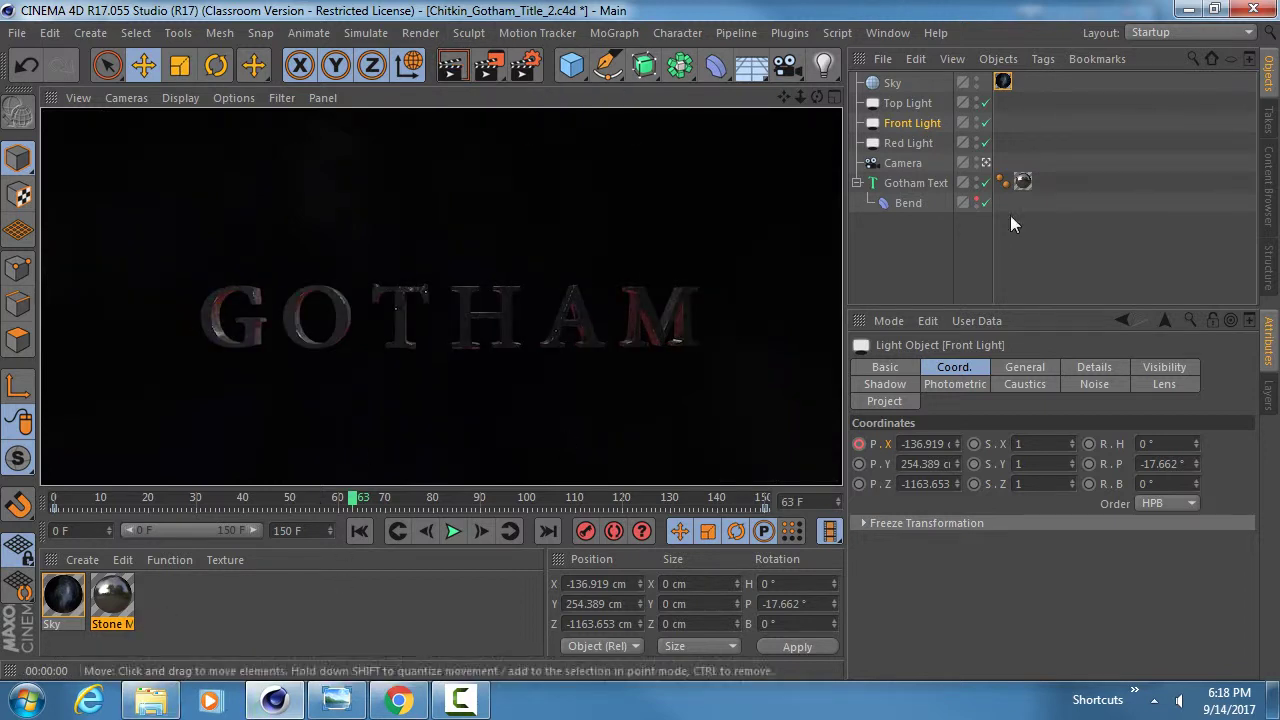
# Set the Front Light's intensity to 86% and render frame 63 again
pyautogui.click(912, 123)
pyautogui.click(1025, 367)
pyautogui.moveTo(1185, 557); pyautogui.dragTo(1208, 557)
pyautogui.click(452, 66)
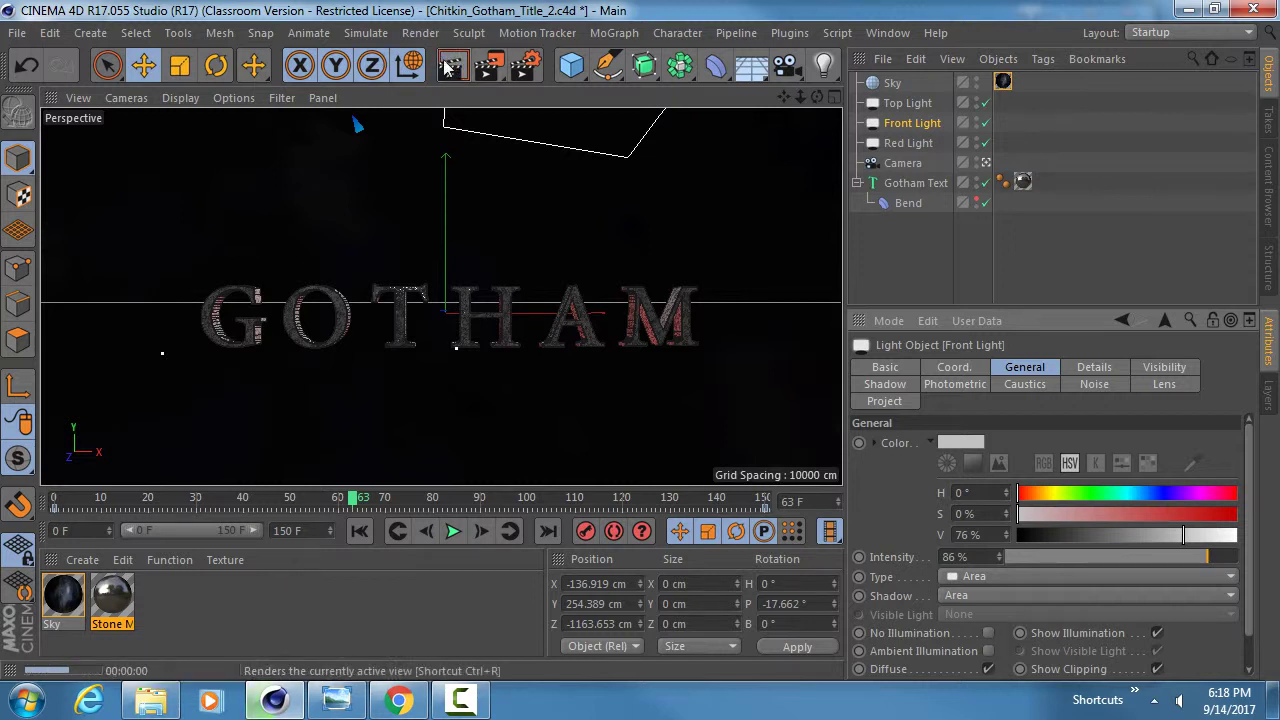
# Render the camera view at frames 34, 0 and 93 to check how the light moves across the lettering
pyautogui.moveTo(358, 500); pyautogui.dragTo(214, 500)
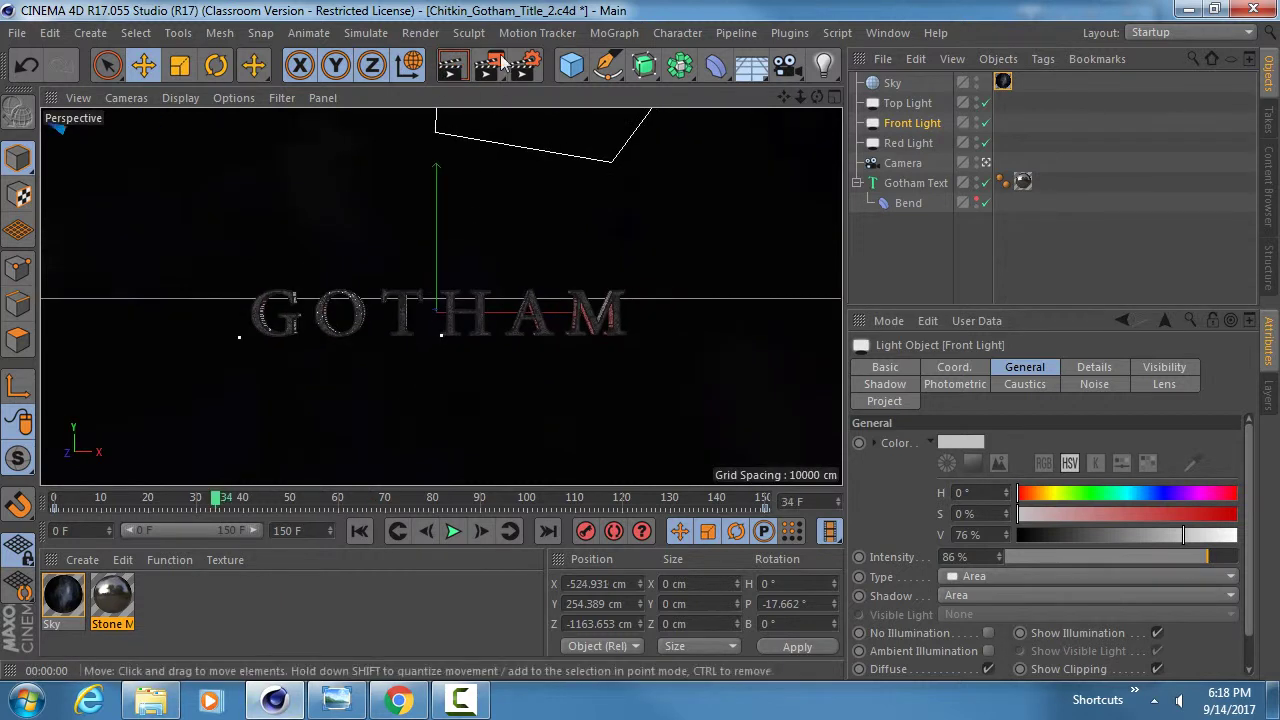
pyautogui.click(452, 66)
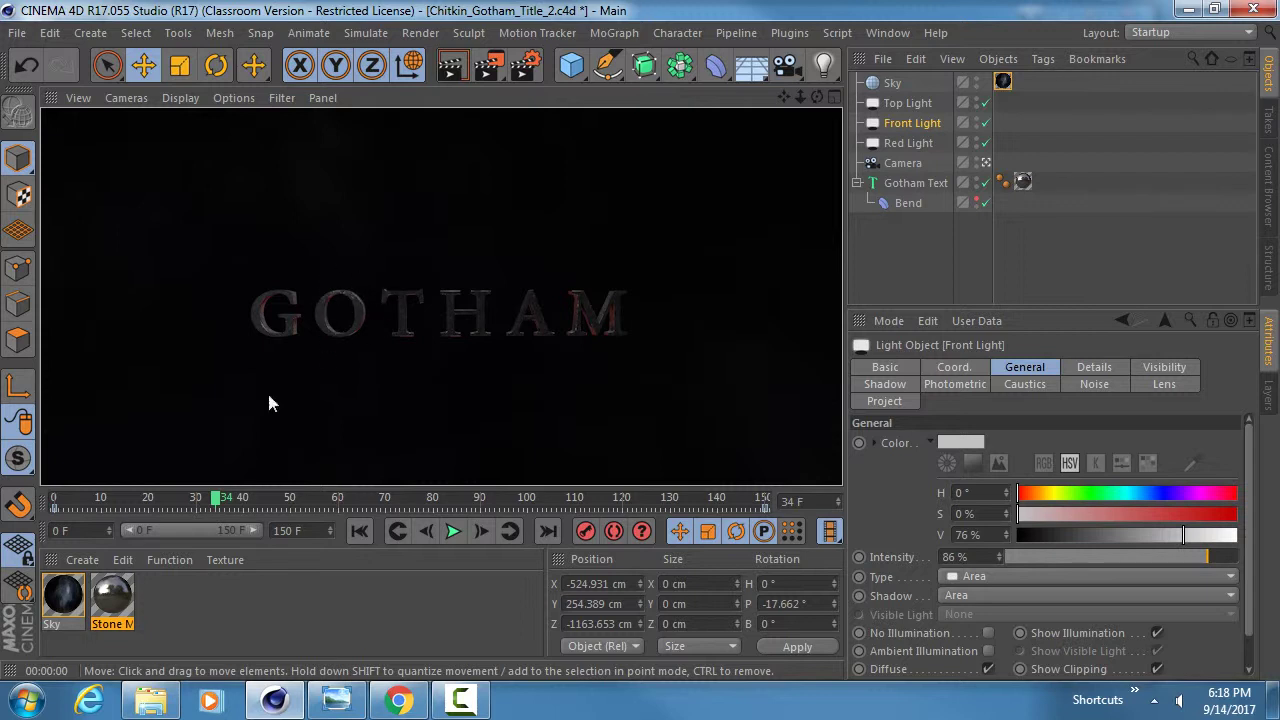
pyautogui.moveTo(214, 500); pyautogui.dragTo(53, 500)
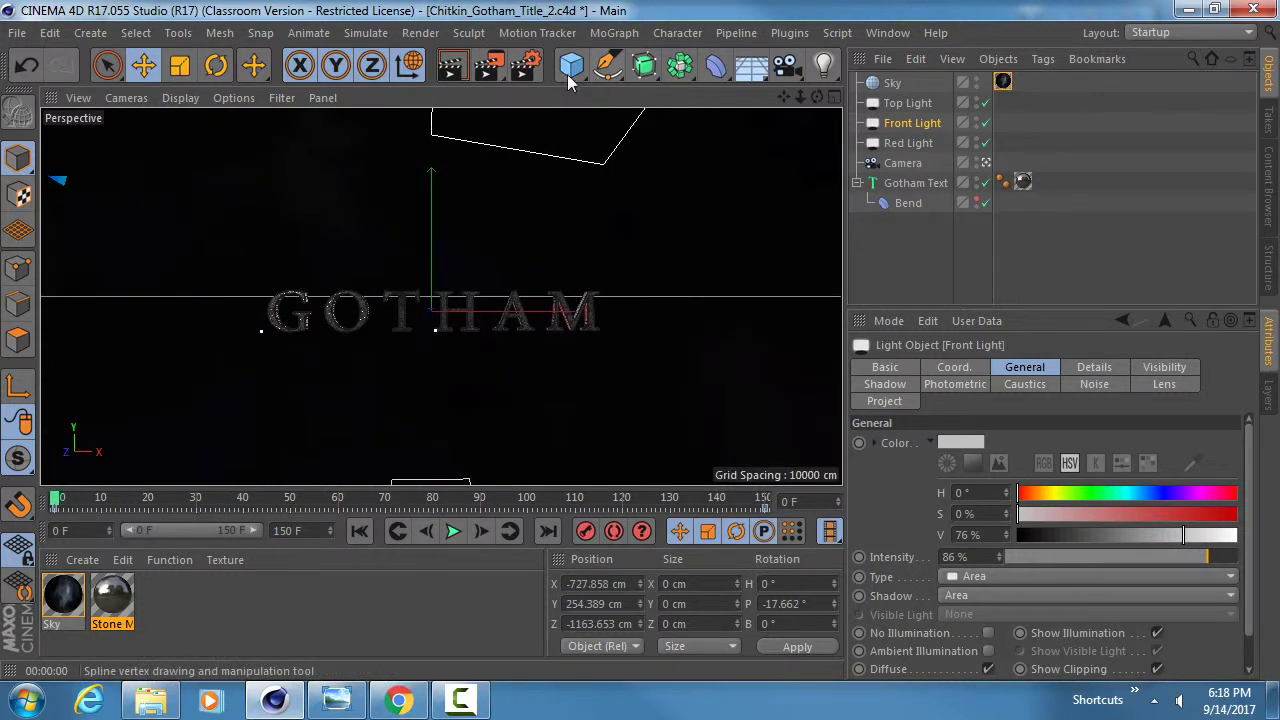
pyautogui.click(452, 66)
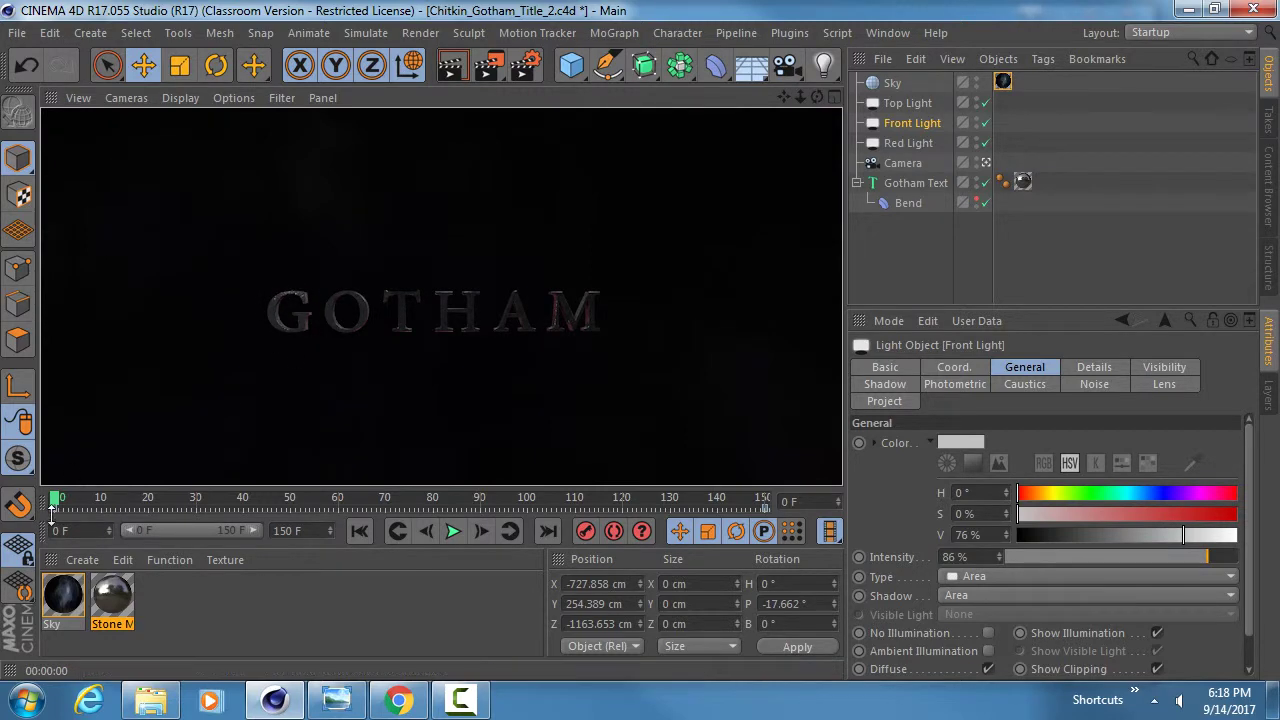
pyautogui.moveTo(90, 500); pyautogui.dragTo(498, 500)
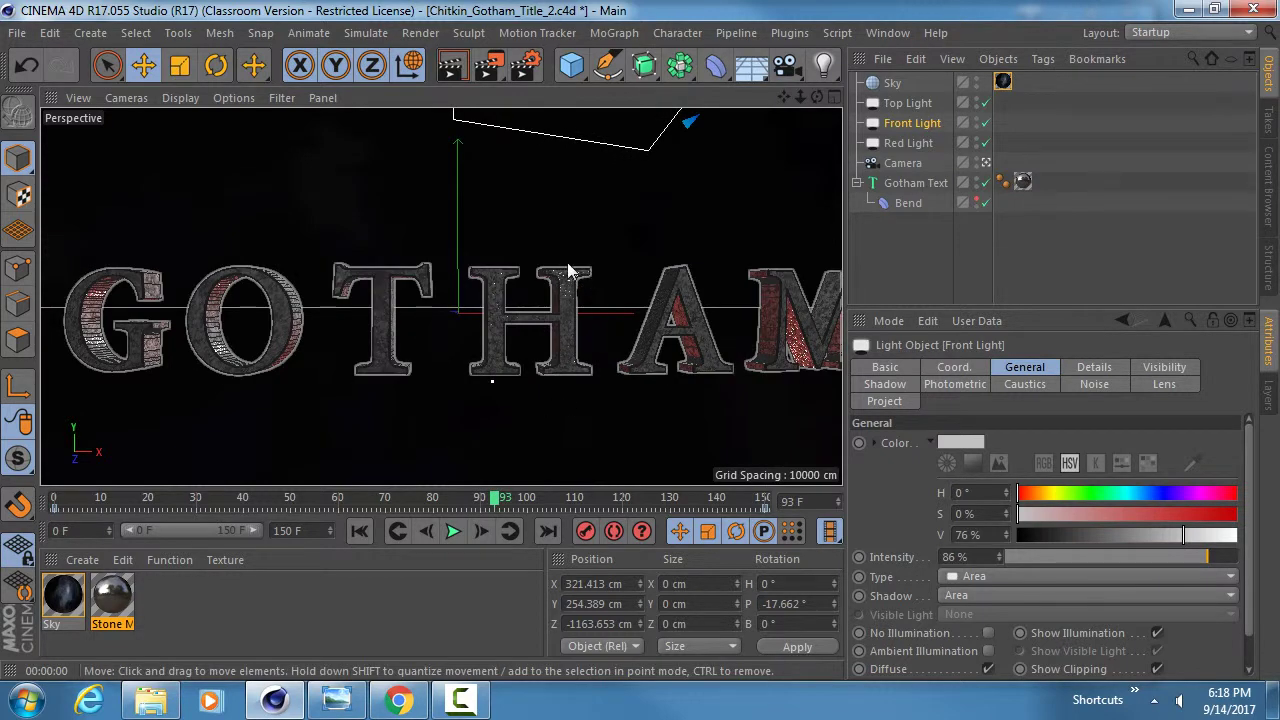
pyautogui.click(452, 66)
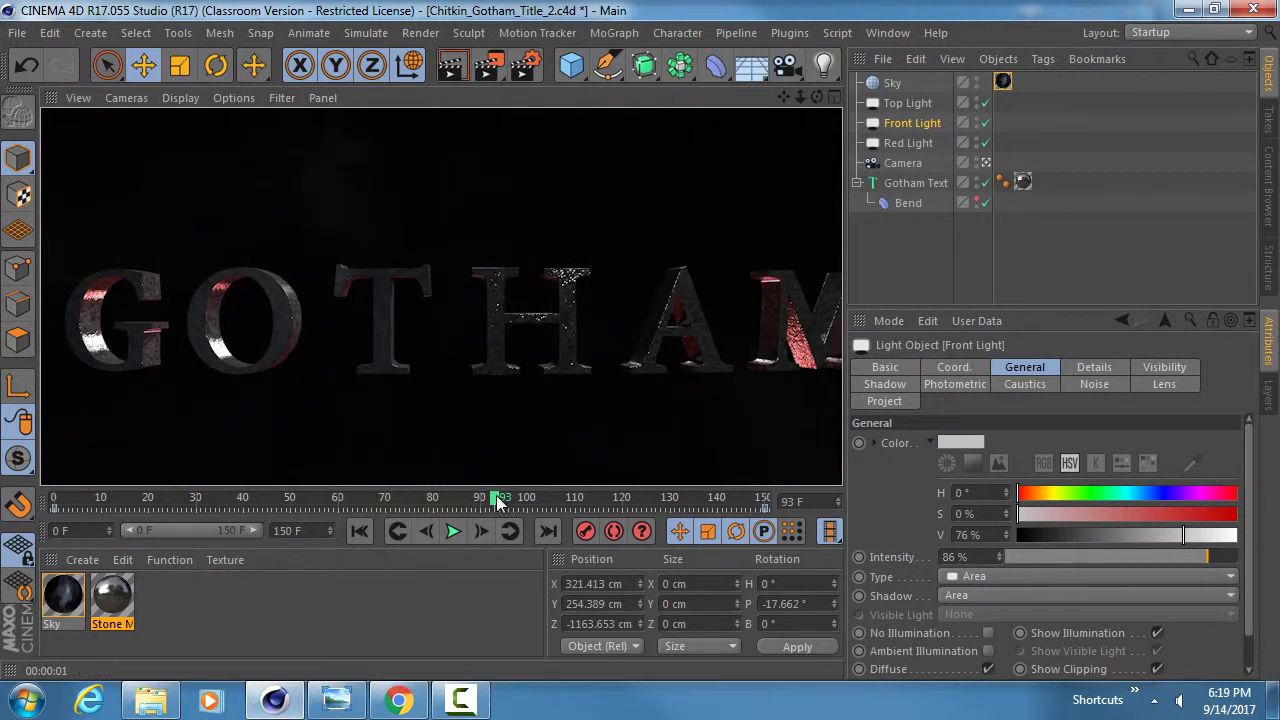
# Move the Front Light's final position key to frame 107 and render frames 88 and 84
pyautogui.moveTo(494, 500); pyautogui.dragTo(252, 500)
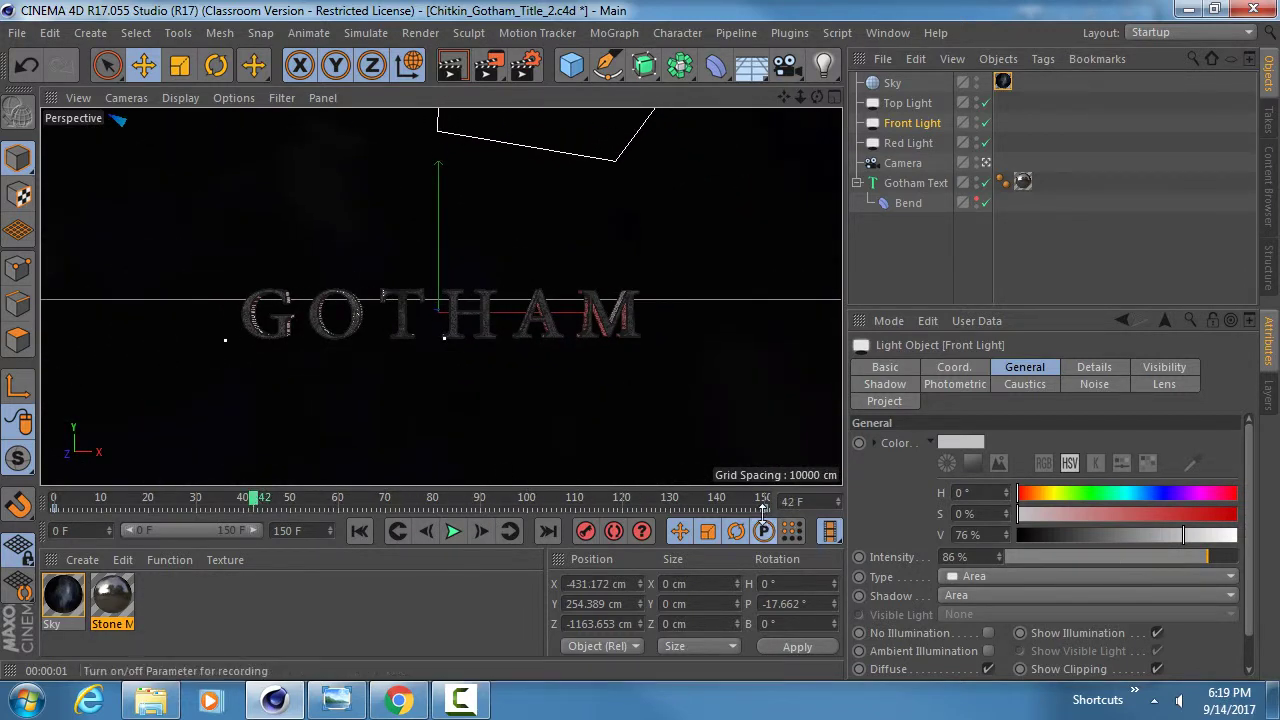
pyautogui.moveTo(766, 508); pyautogui.dragTo(560, 508)
pyautogui.moveTo(252, 500); pyautogui.dragTo(476, 500)
pyautogui.click(451, 66)
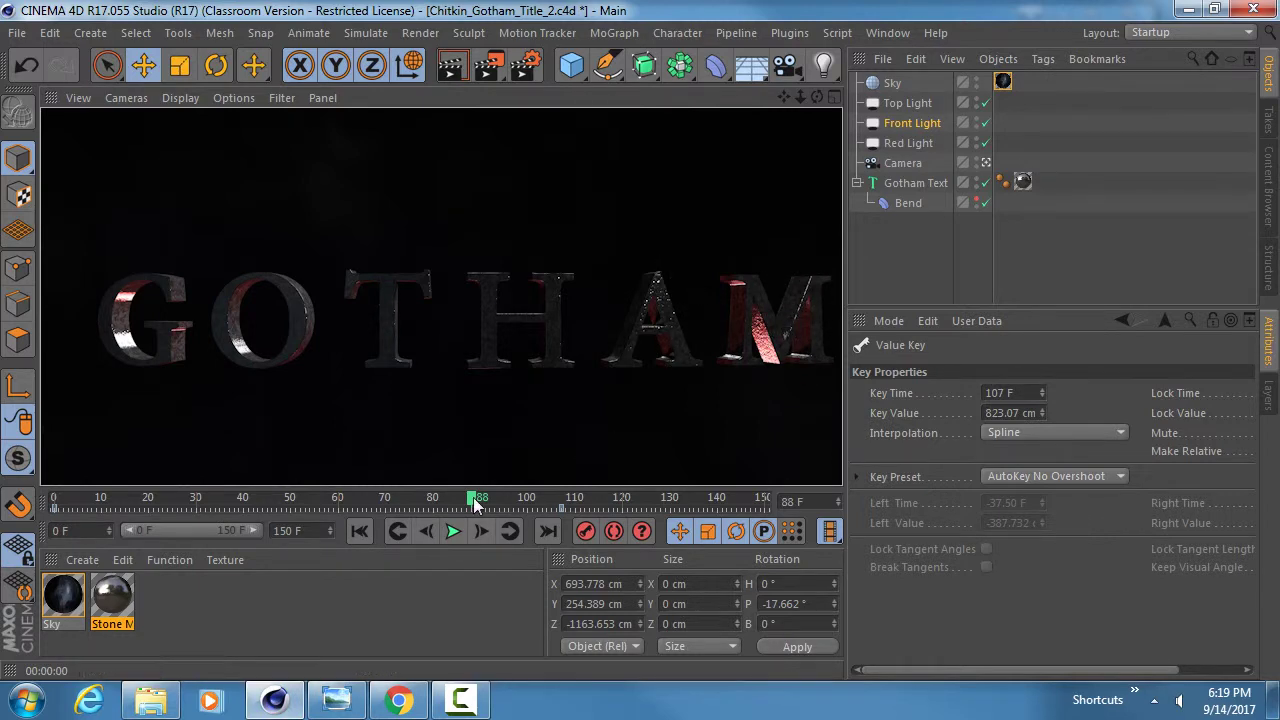
pyautogui.moveTo(476, 499)
pyautogui.mouseDown()
pyautogui.moveTo(666, 498)
pyautogui.moveTo(57, 495)
pyautogui.moveTo(548, 509)
pyautogui.moveTo(462, 500)
pyautogui.mouseUp()
pyautogui.click(450, 66)
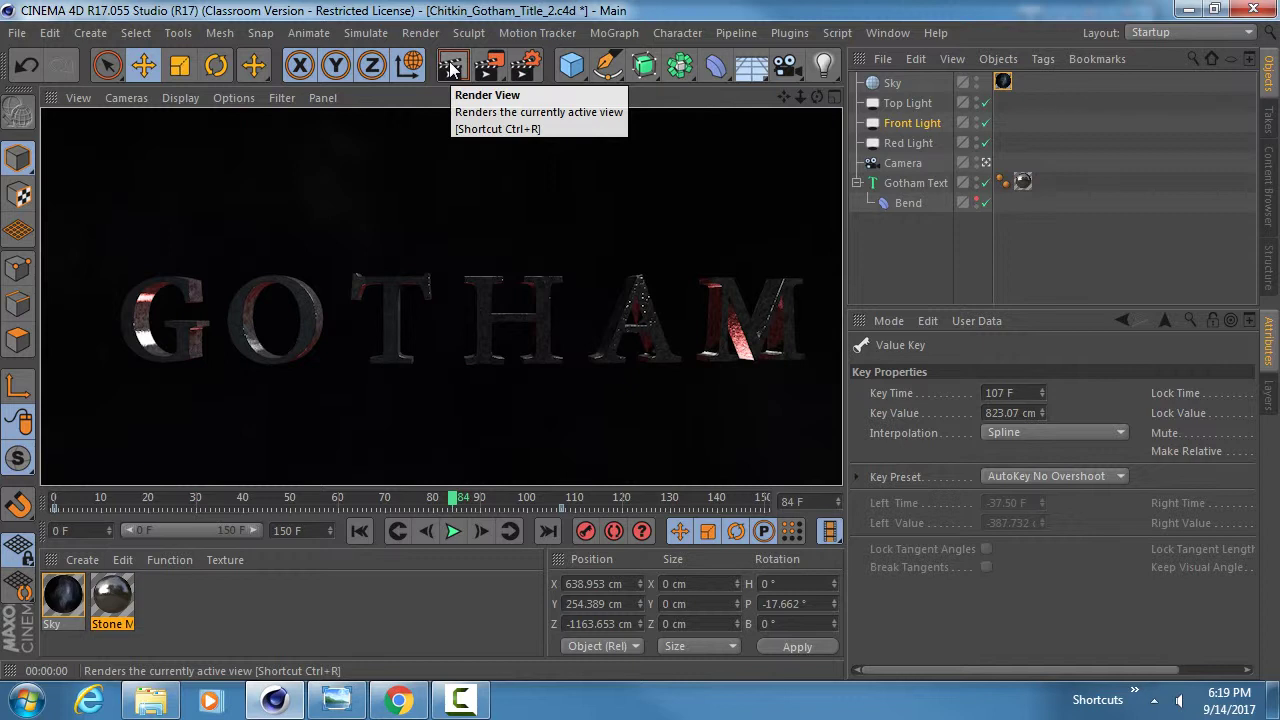
# Render frame 84 again, compare it with the Gotham Title reference image, and minimize the image
pyautogui.moveTo(336, 700)
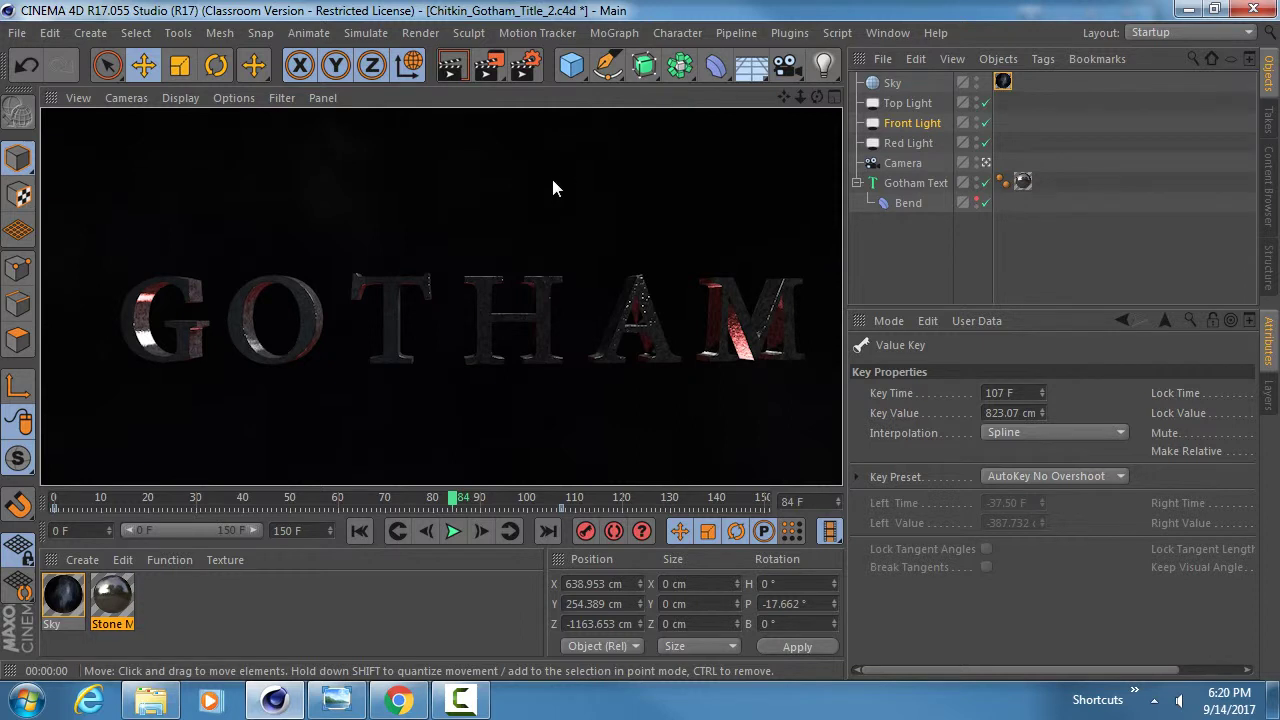
pyautogui.click(451, 66)
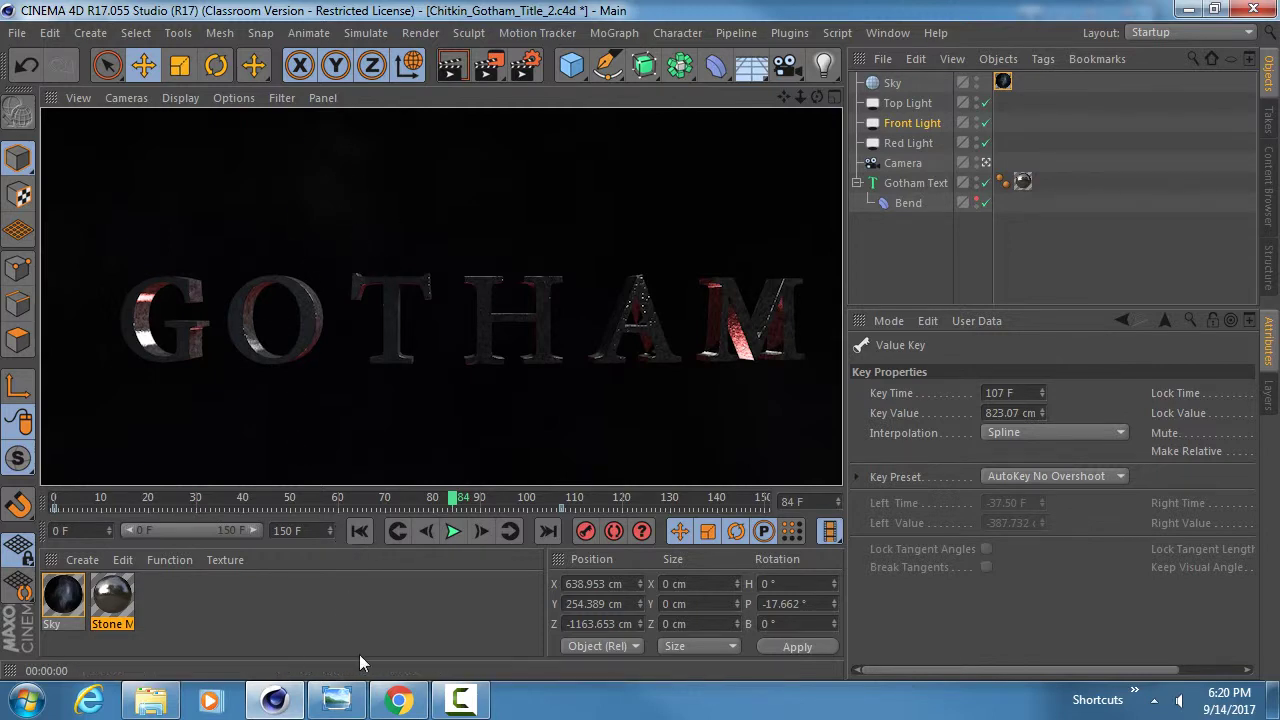
pyautogui.click(338, 699)
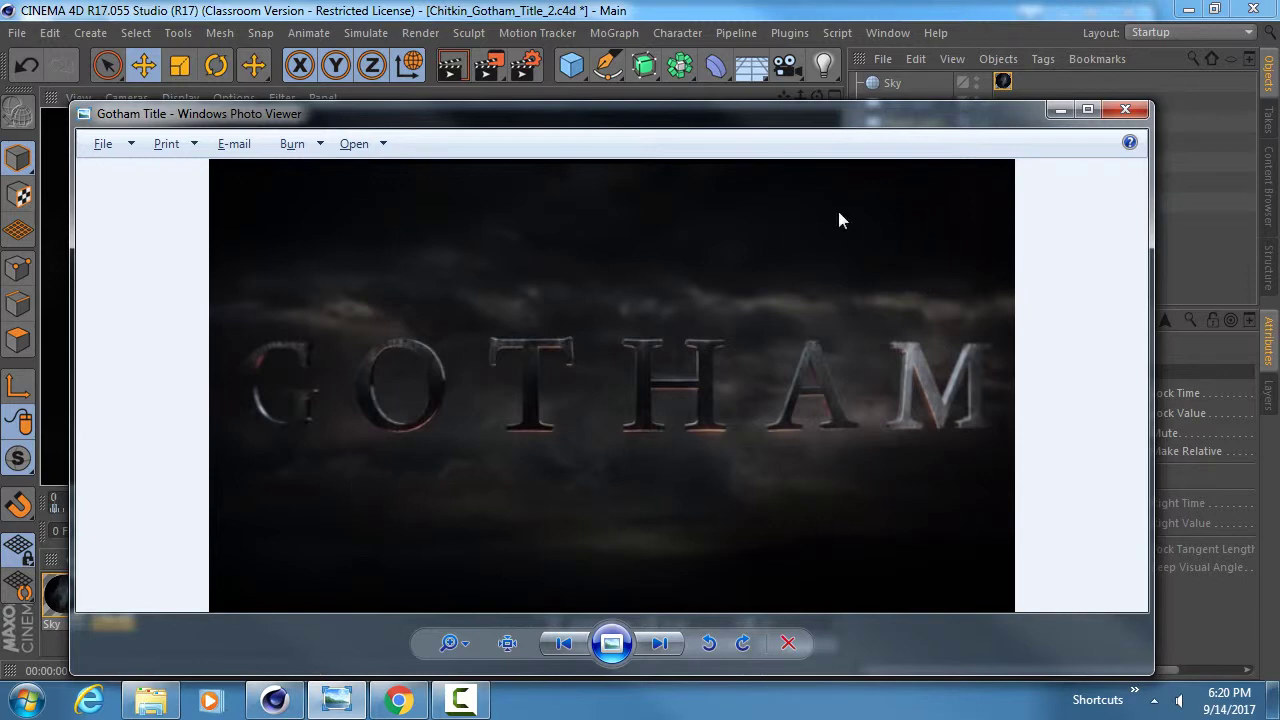
pyautogui.click(1060, 110)
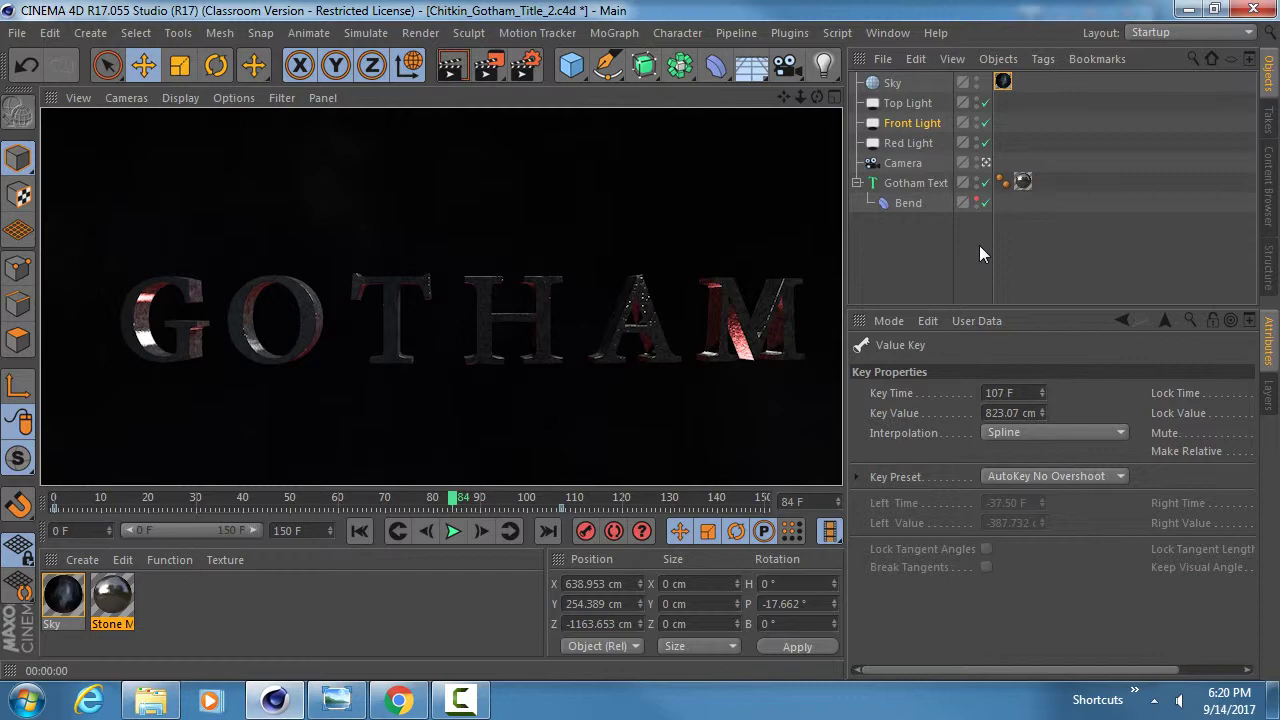
# Enable the alpha channel for the saved image in the render settings
pyautogui.click(525, 64)
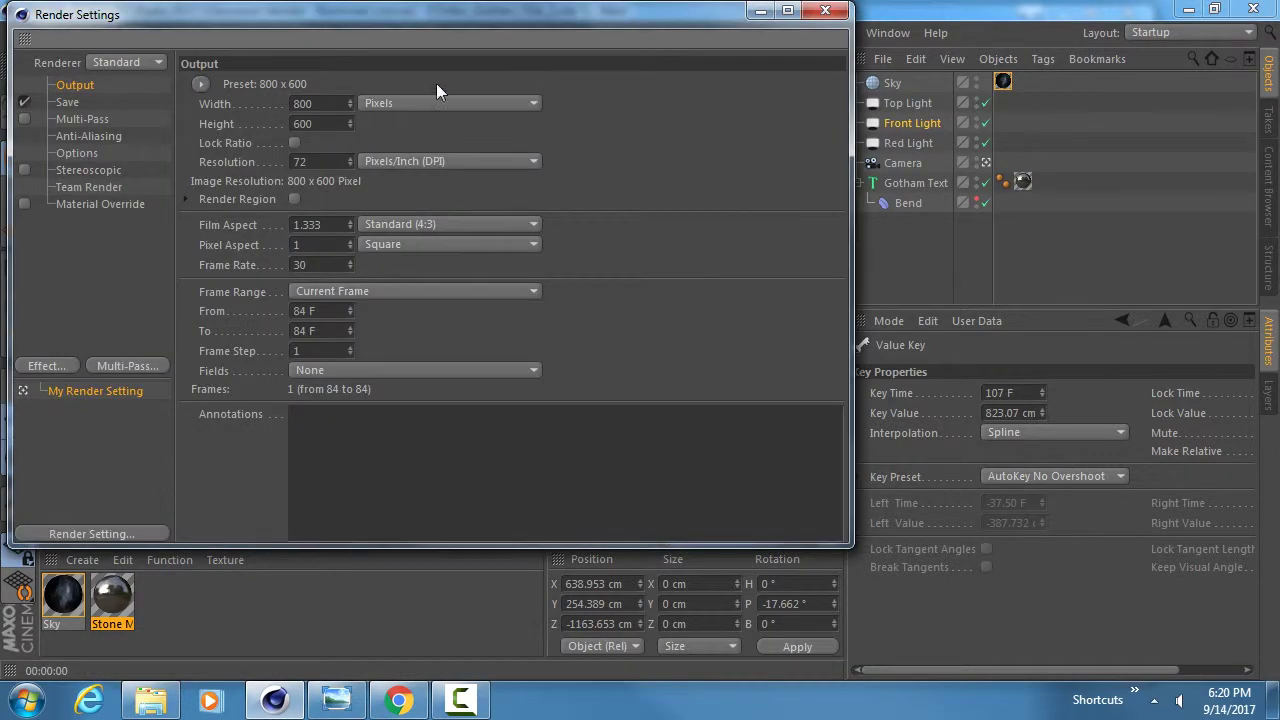
pyautogui.moveTo(285, 24); pyautogui.dragTo(613, 85)
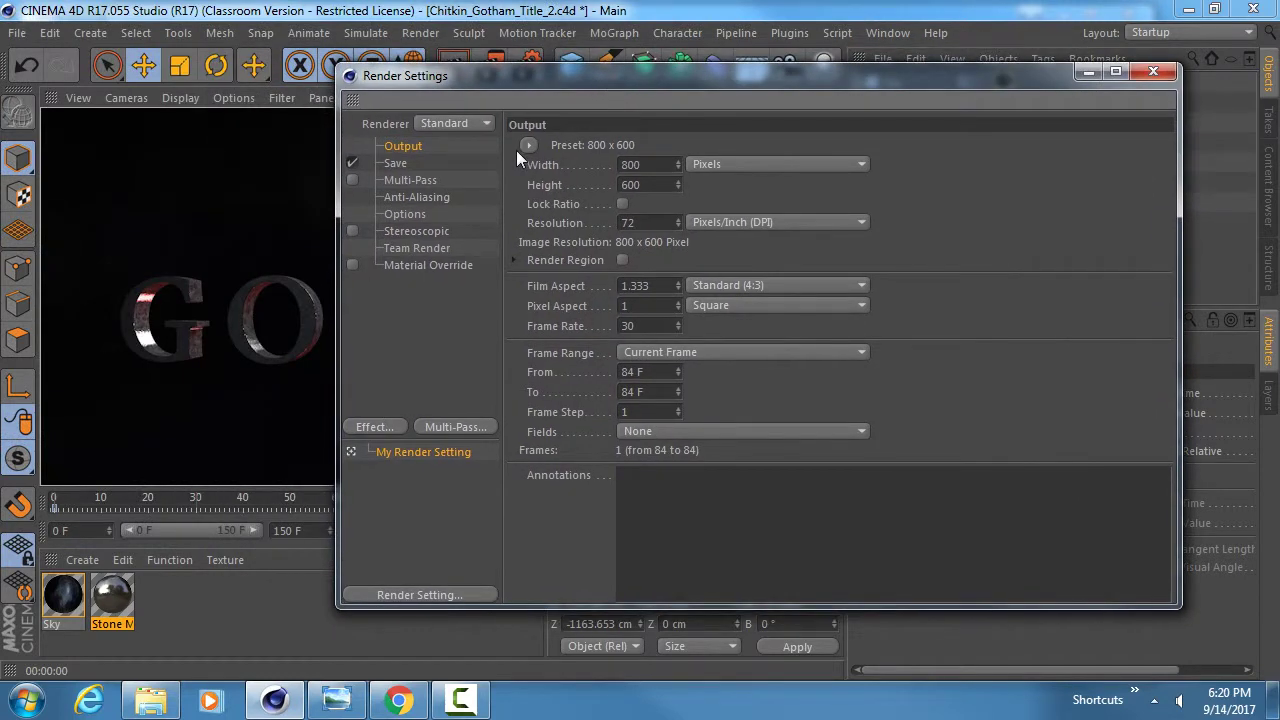
pyautogui.click(400, 164)
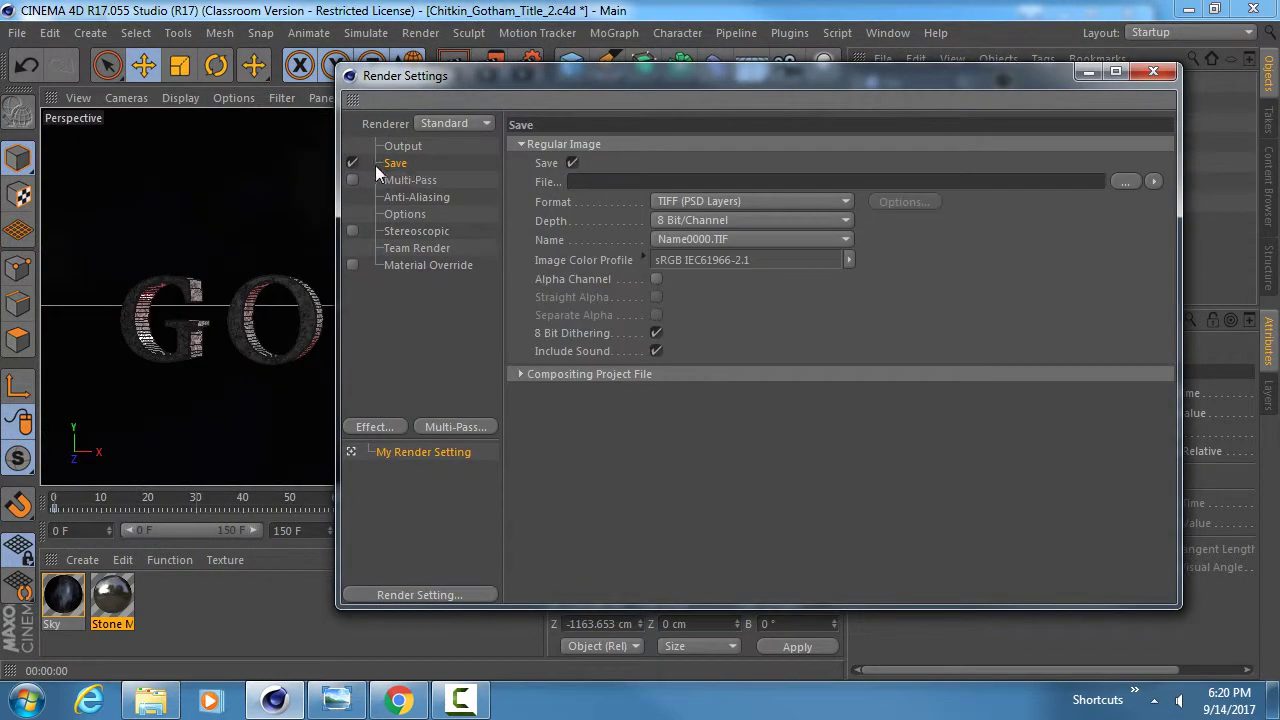
pyautogui.click(656, 280)
# Set the render output size to 960 by 540 pixels and the frame range to All Frames
pyautogui.click(402, 146)
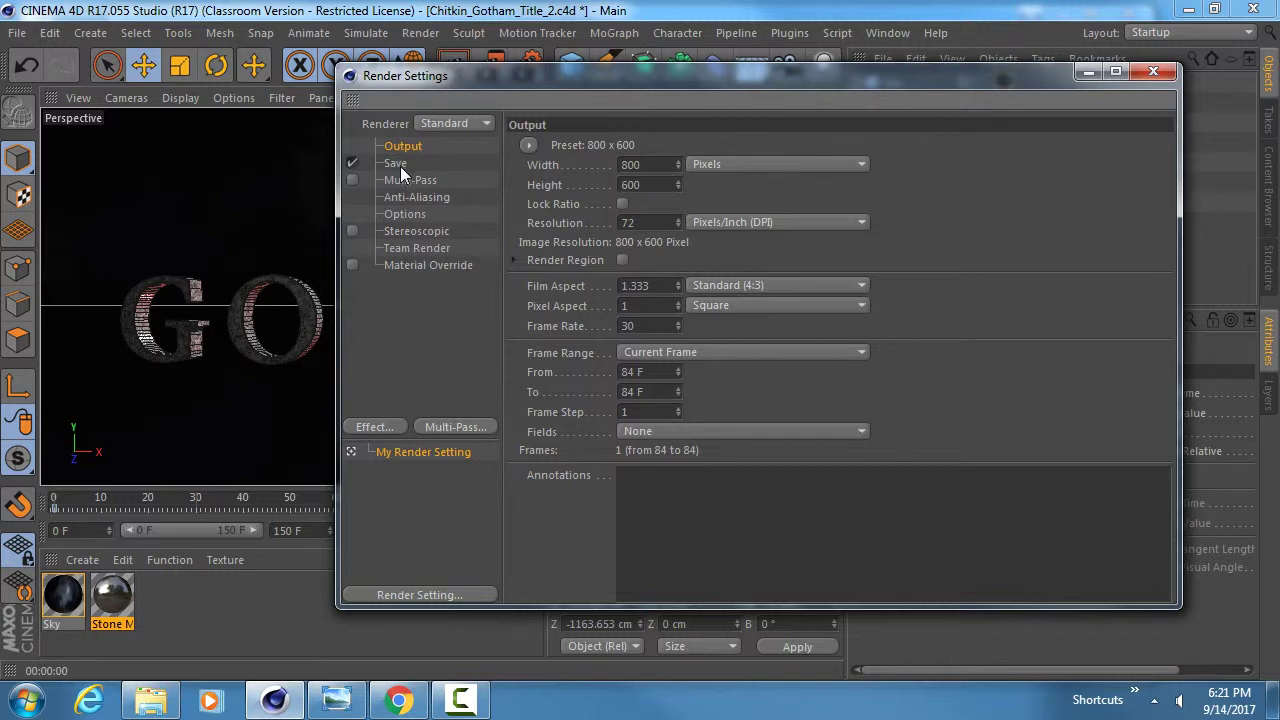
pyautogui.click(336, 700)
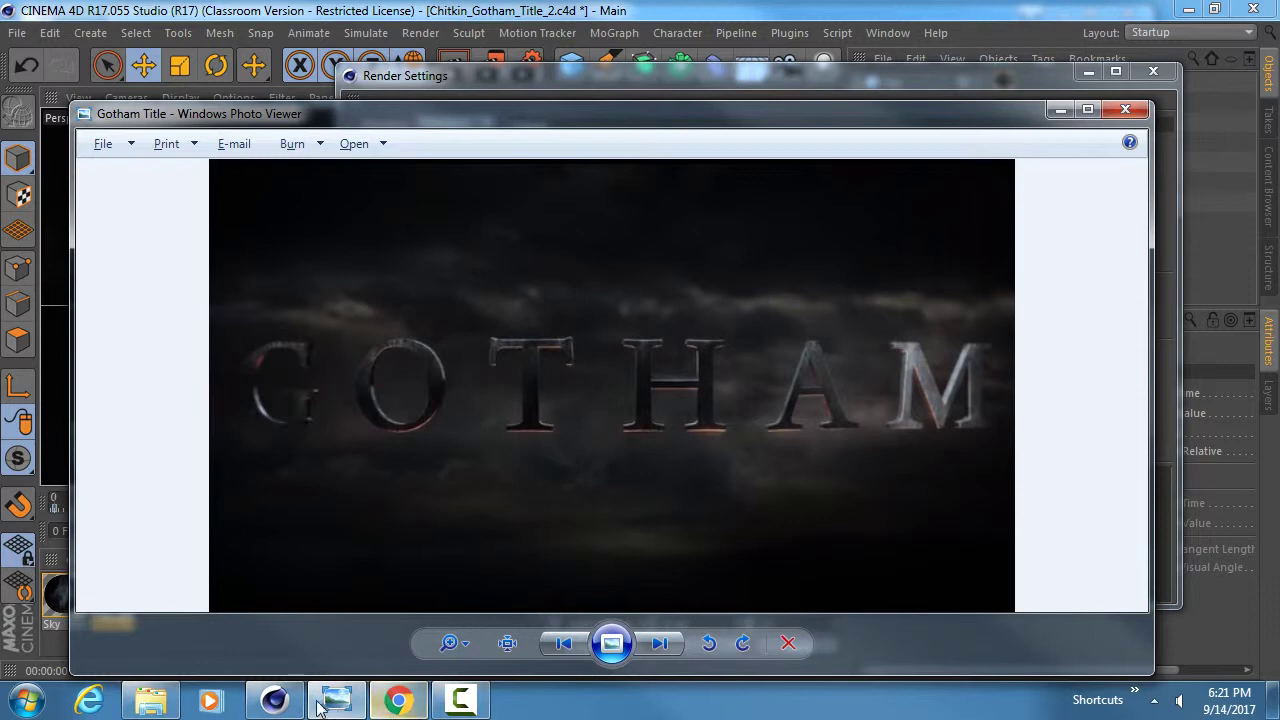
pyautogui.click(274, 700)
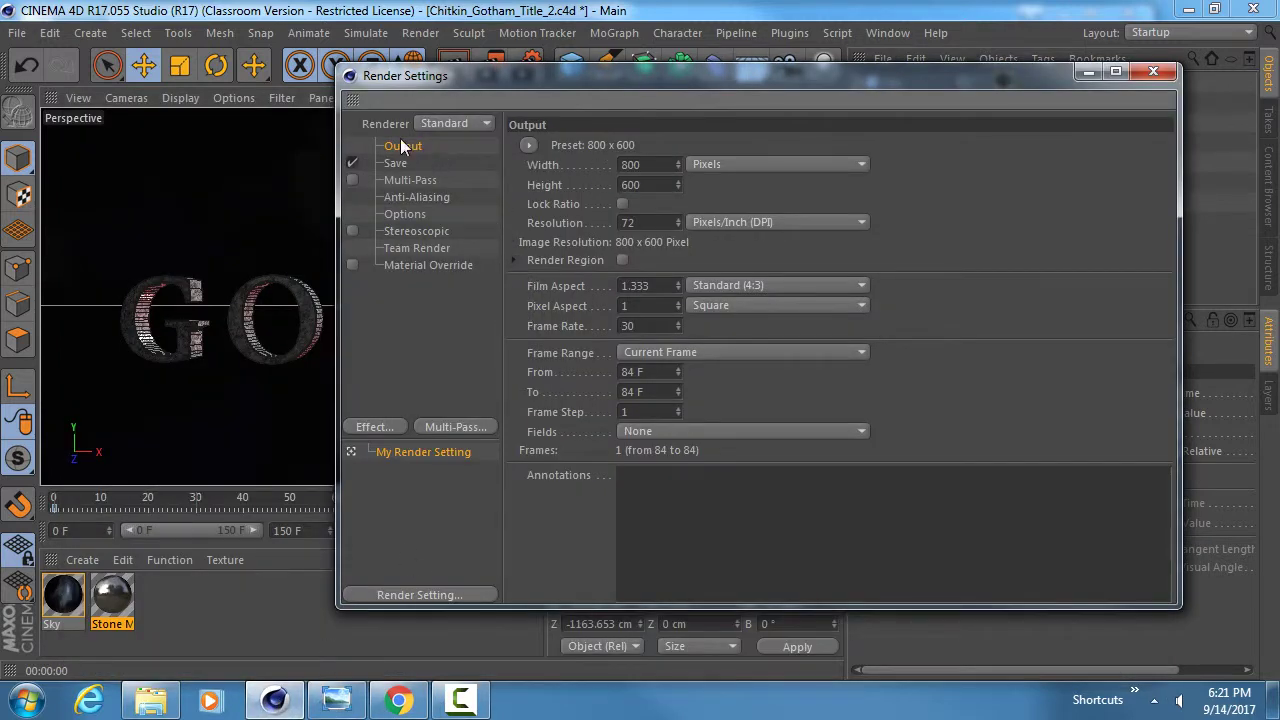
pyautogui.doubleClick(660, 165)
pyautogui.write('960')
pyautogui.press('Tab')
pyautogui.write('540')
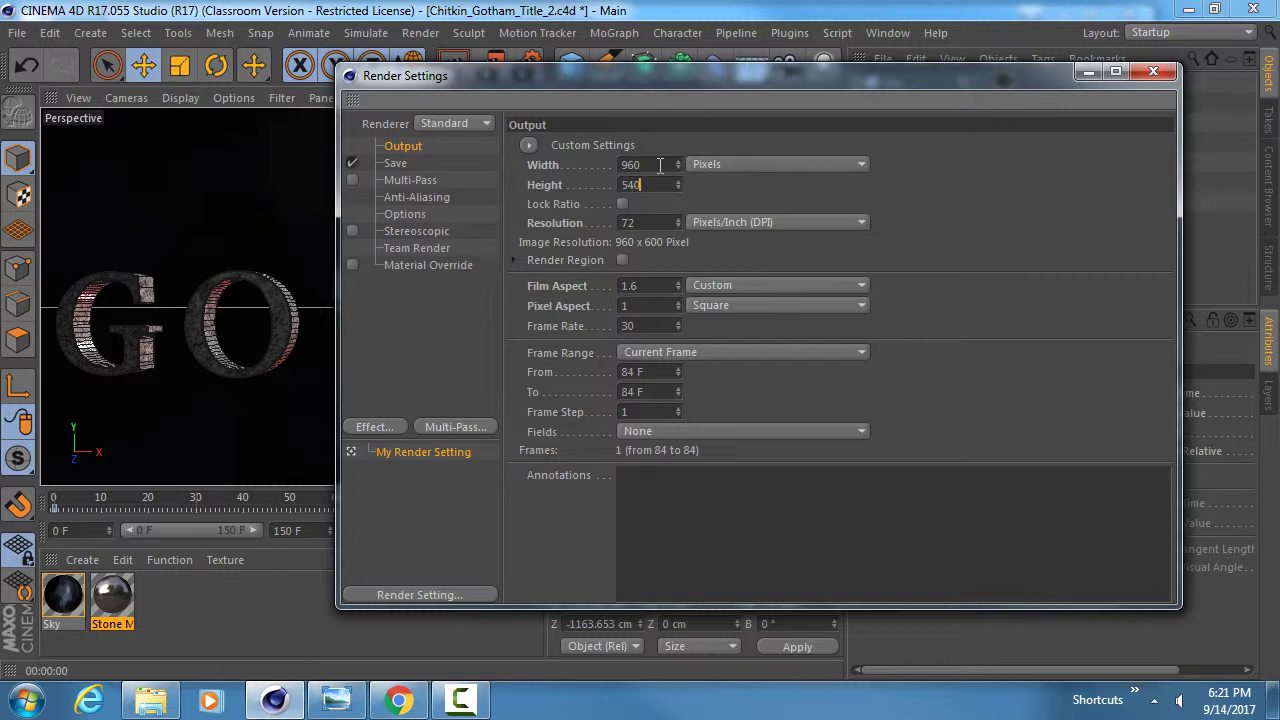
pyautogui.press('Return')
pyautogui.click(662, 352)
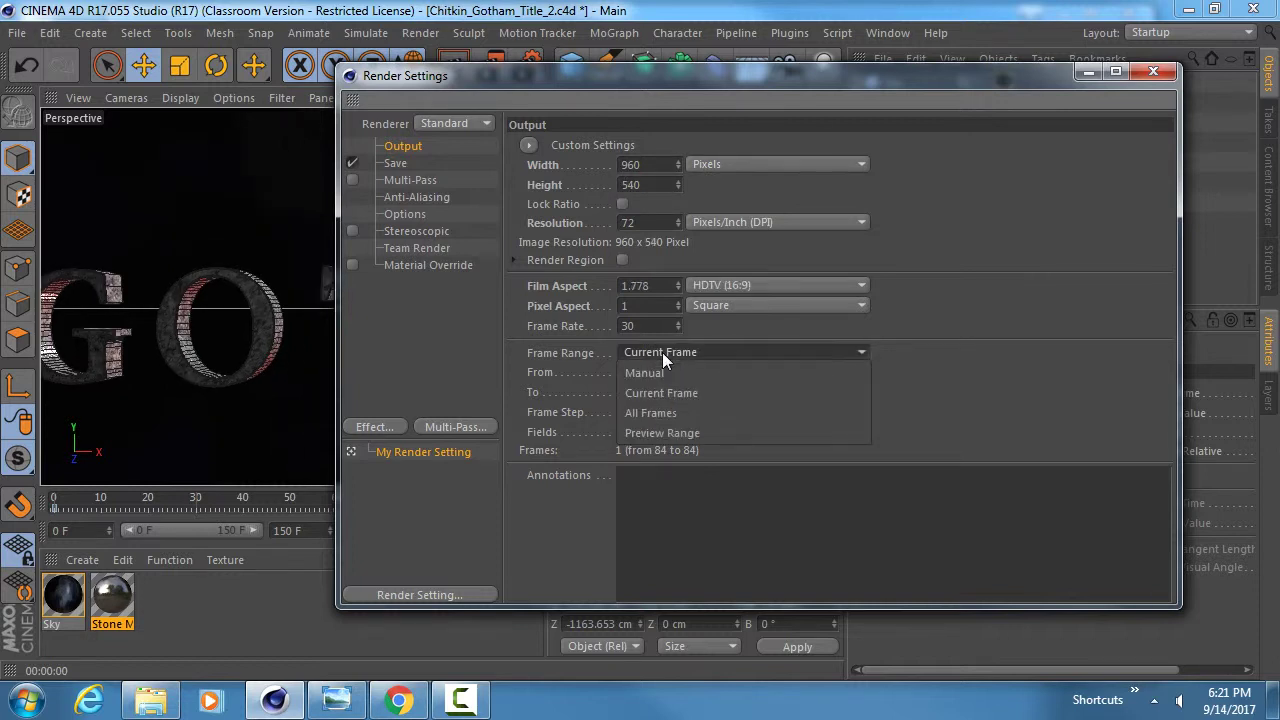
pyautogui.click(676, 411)
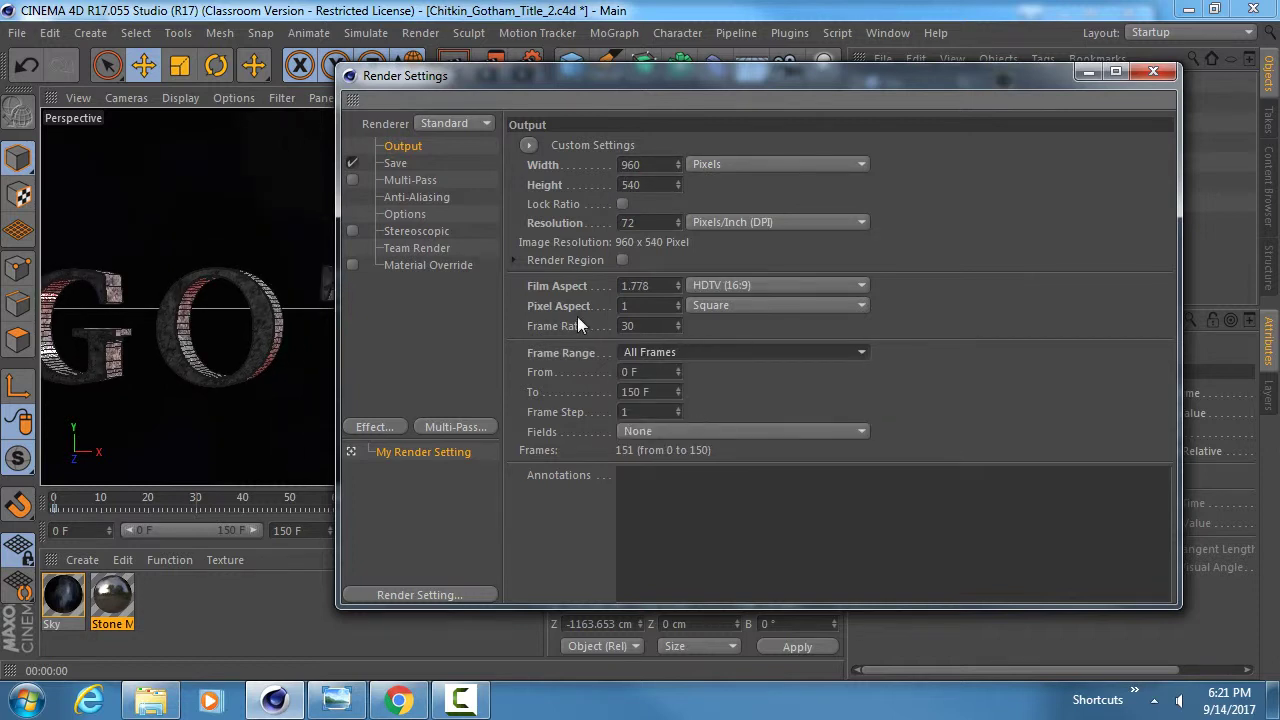
# Create a folder named Render_1 inside Assignment_2 and open it as the save location for the render
pyautogui.click(410, 163)
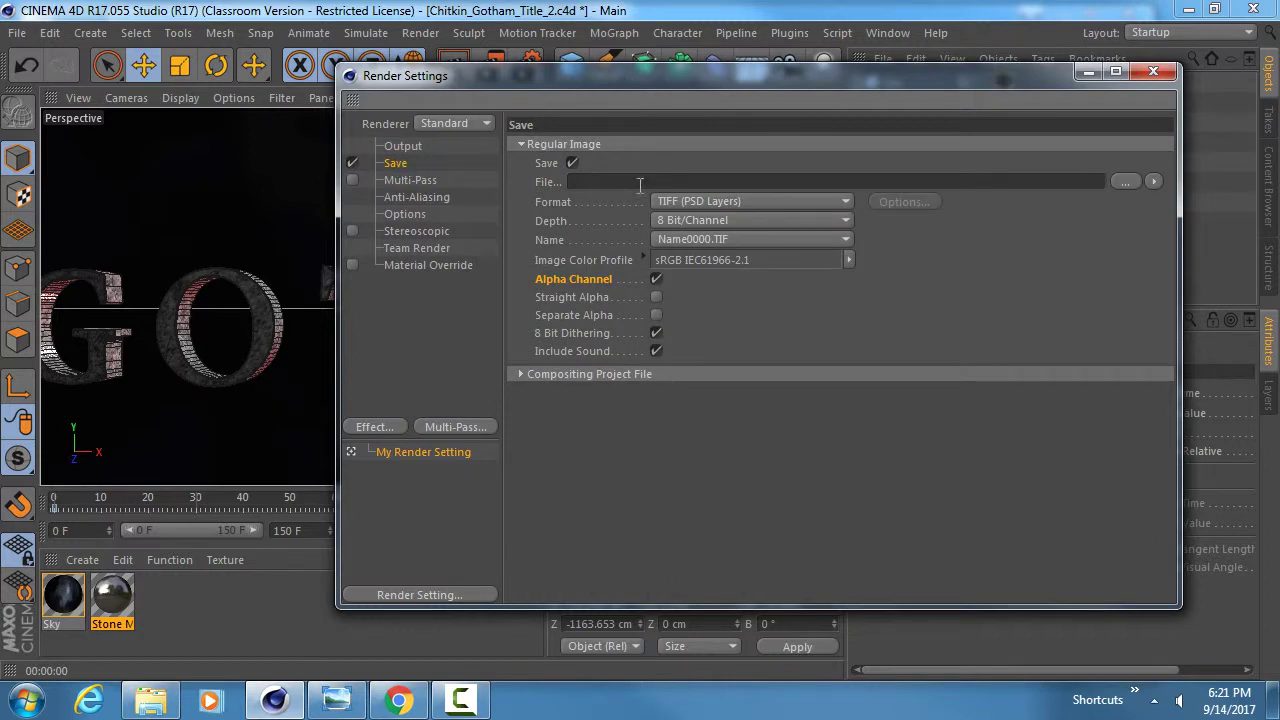
pyautogui.click(790, 181)
pyautogui.click(1126, 181)
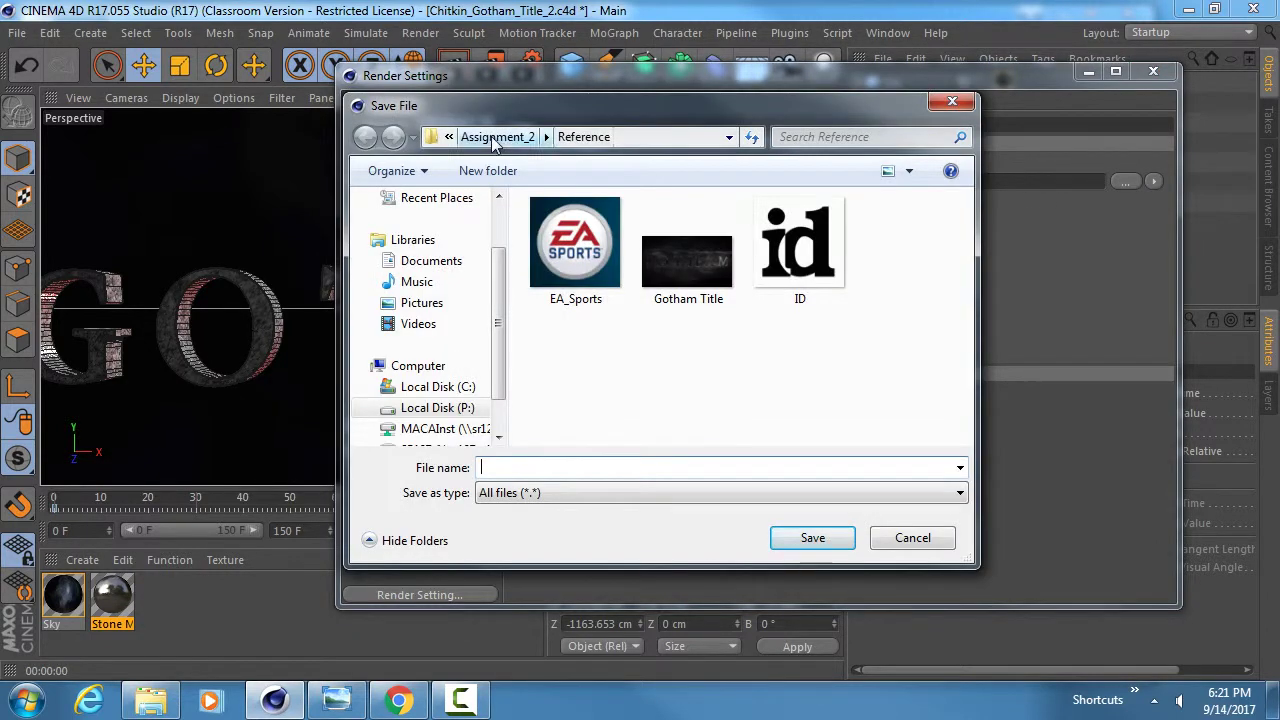
pyautogui.click(497, 137)
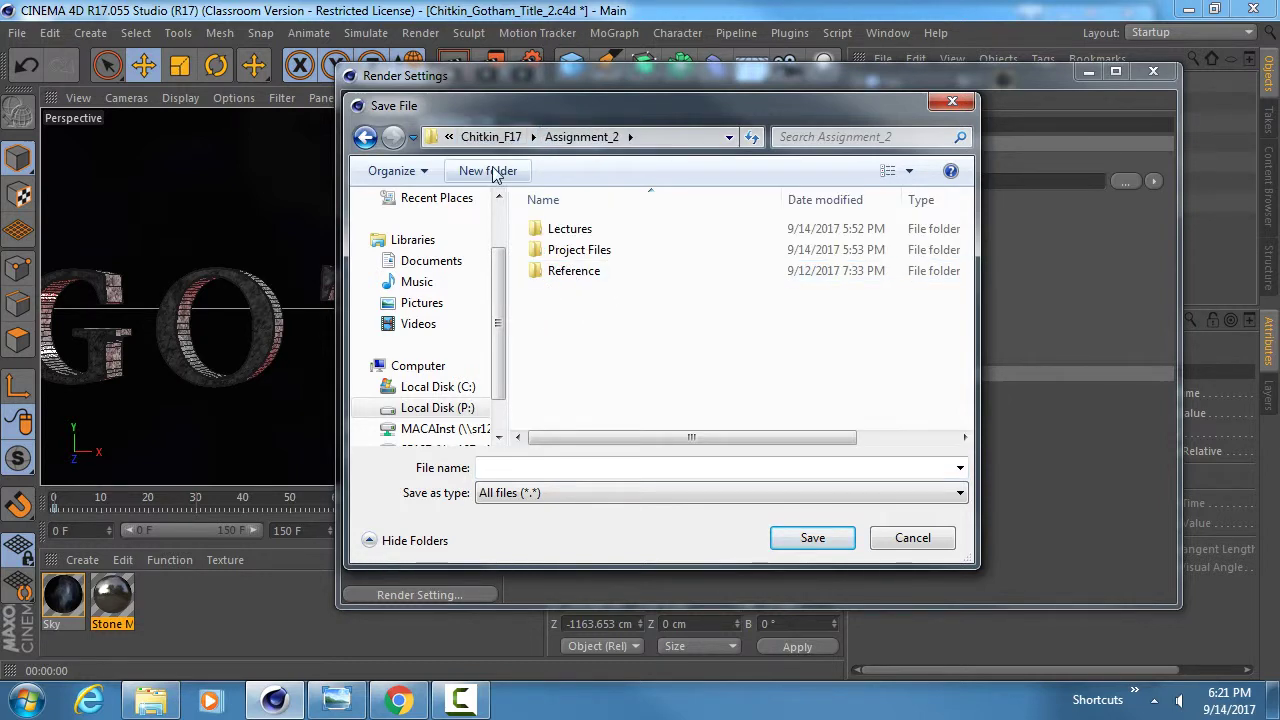
pyautogui.click(488, 171)
pyautogui.write('Render_')
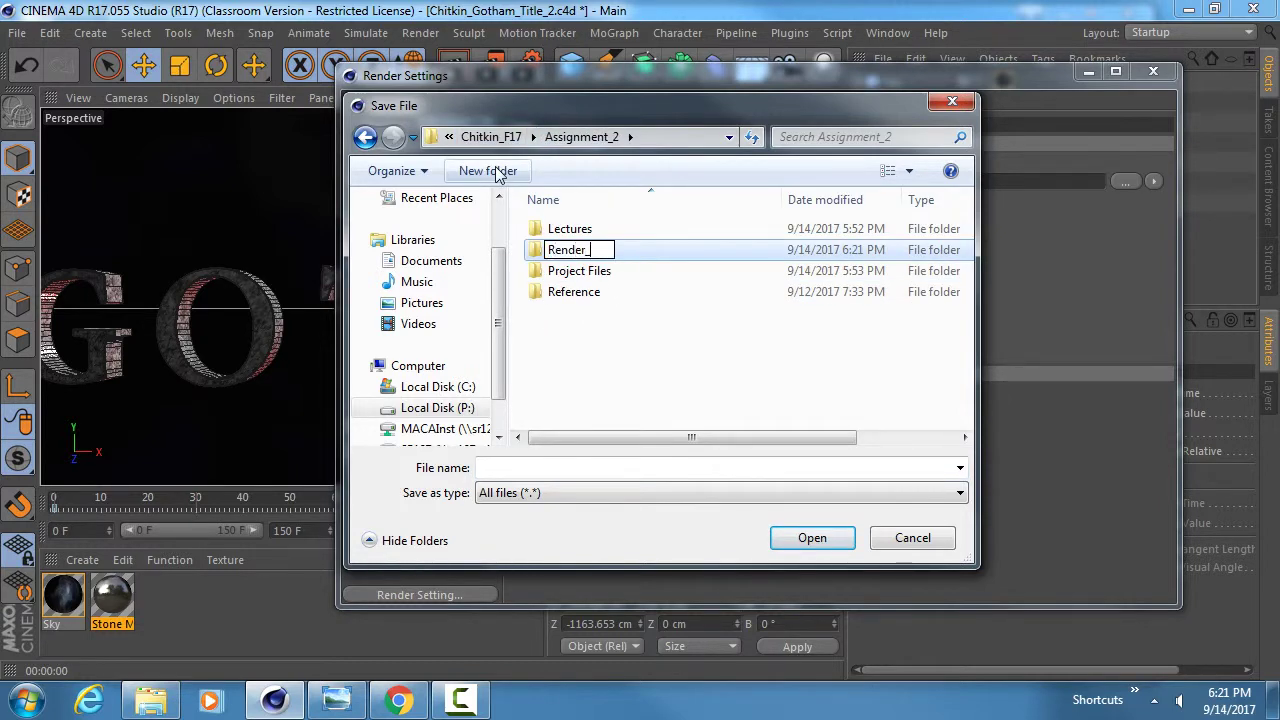
pyautogui.write('1')
pyautogui.press('Return')
pyautogui.doubleClick(573, 292)
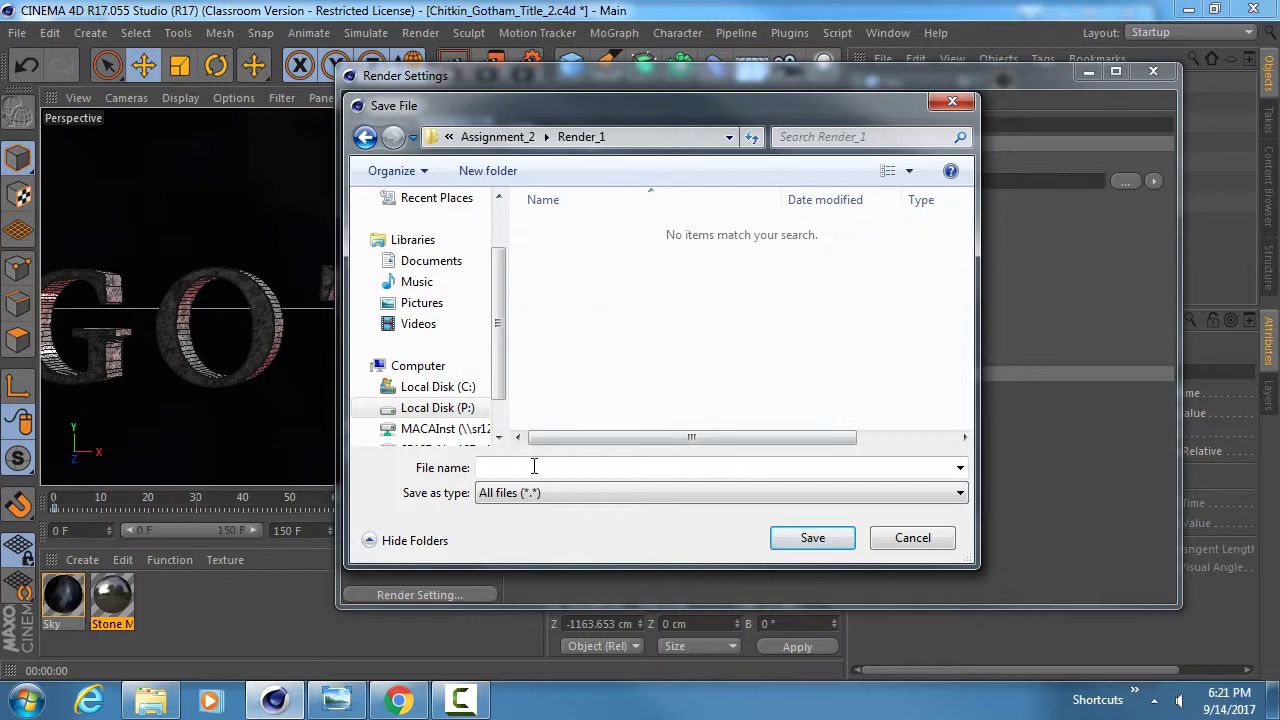
# Name the render output file with the surname followed by _Assignment_2_render and save the path
pyautogui.click(534, 467)
pyautogui.write('Chitkin')
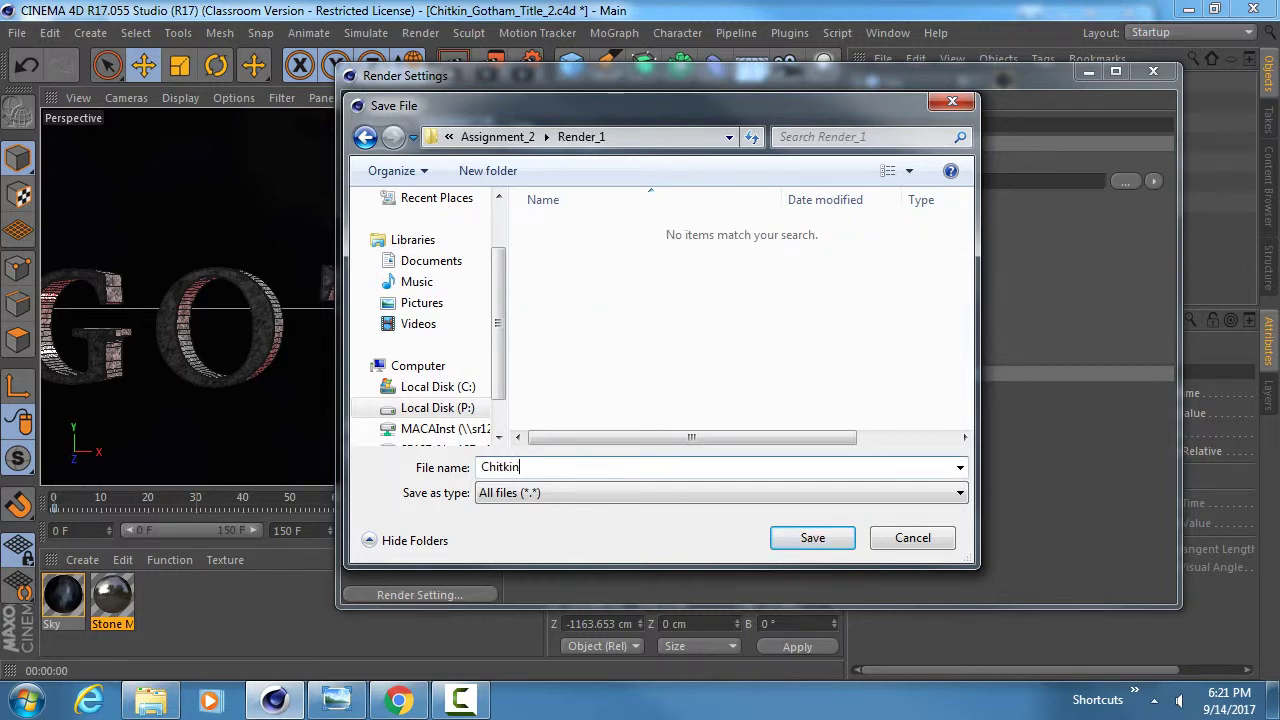
pyautogui.write('_Assignment_2_render')
pyautogui.press('Return')
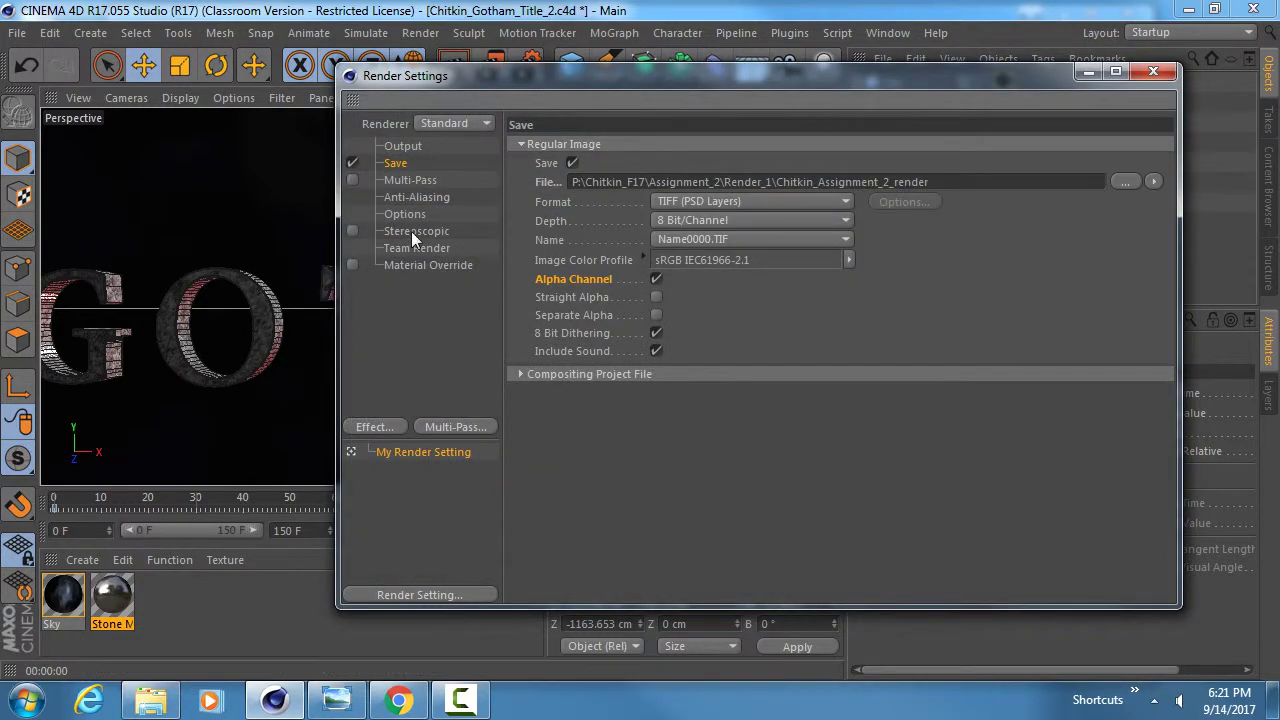
# Set the render's anti-aliasing to Best
pyautogui.click(410, 197)
pyautogui.click(710, 145)
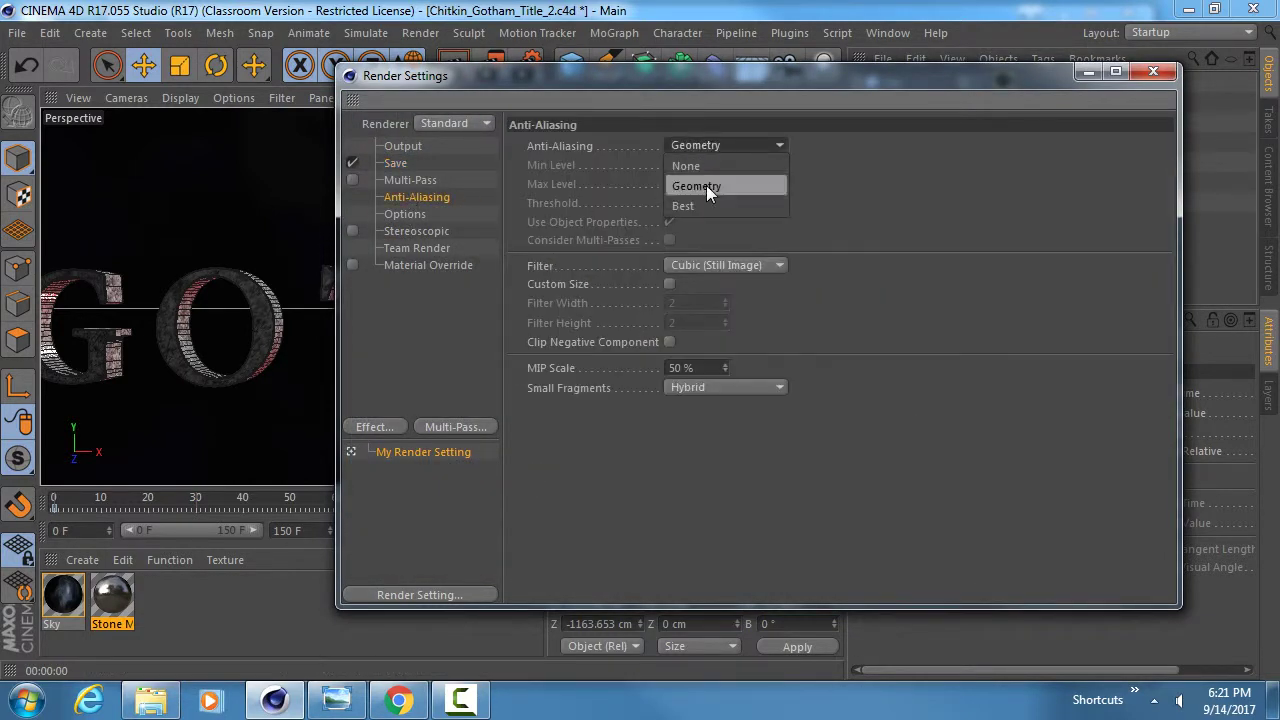
pyautogui.click(703, 206)
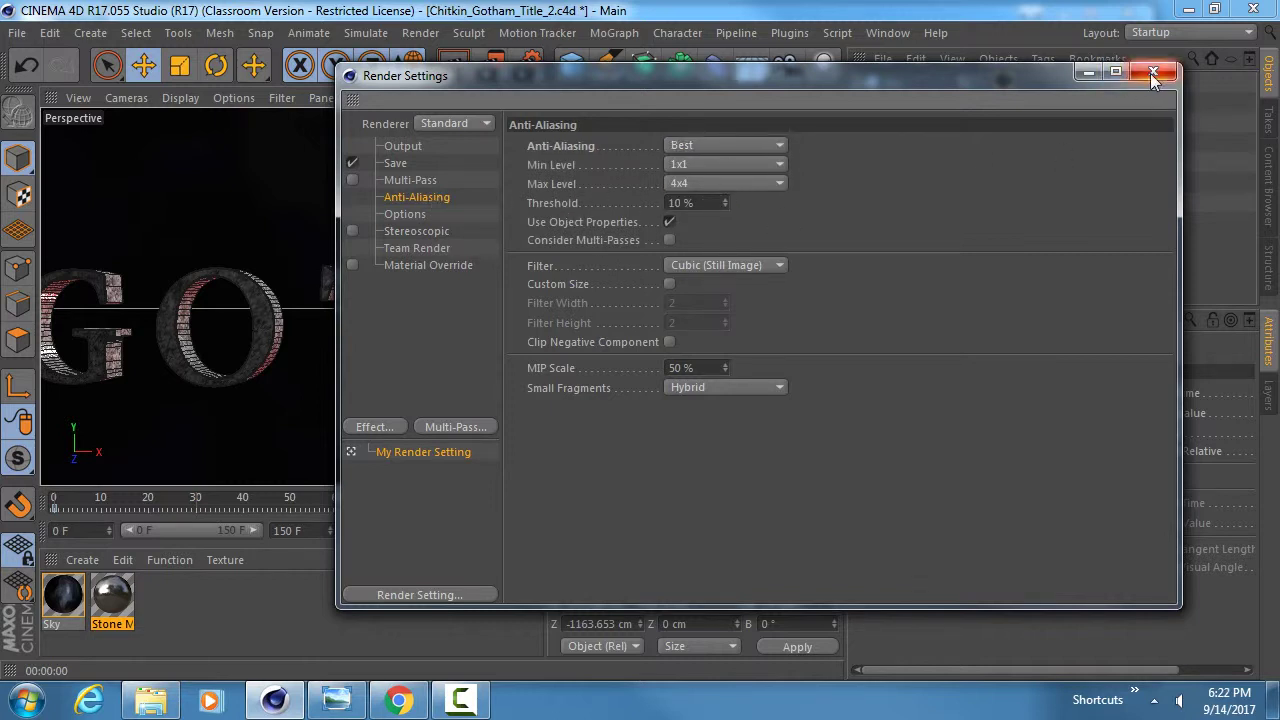
# Render only the current frame to the Picture Viewer with file saving turned off
pyautogui.click(405, 146)
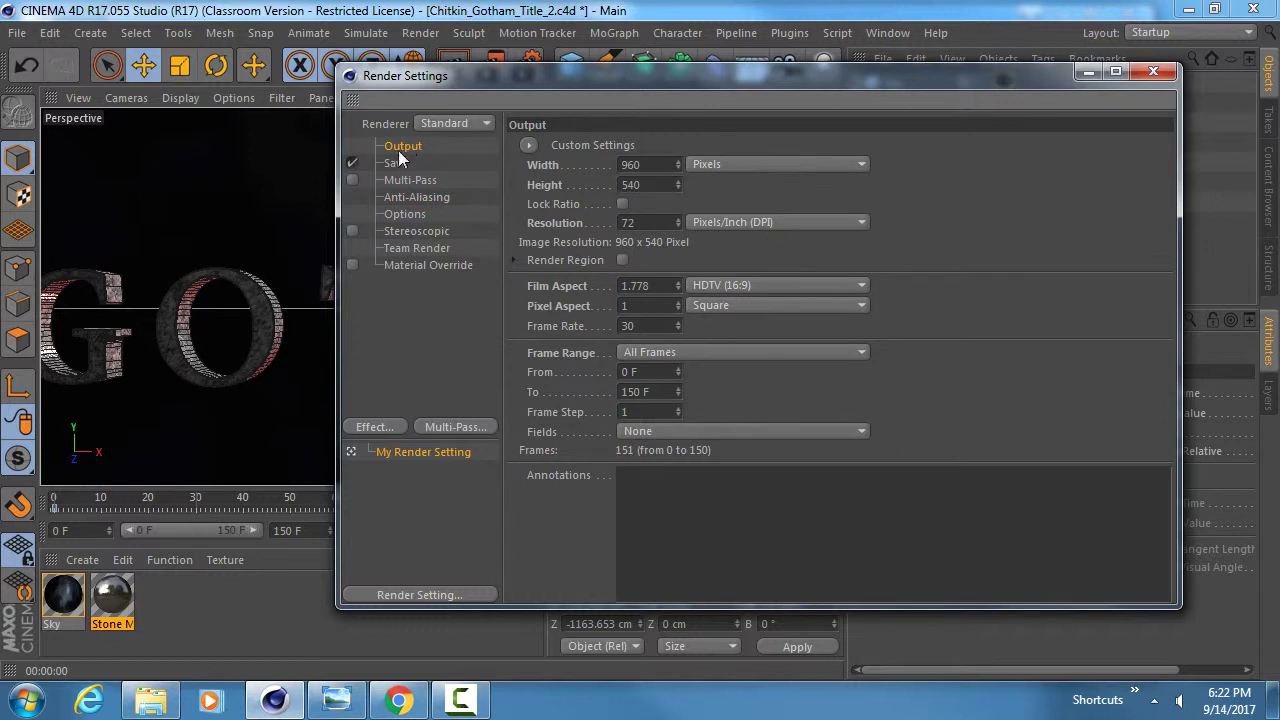
pyautogui.click(395, 164)
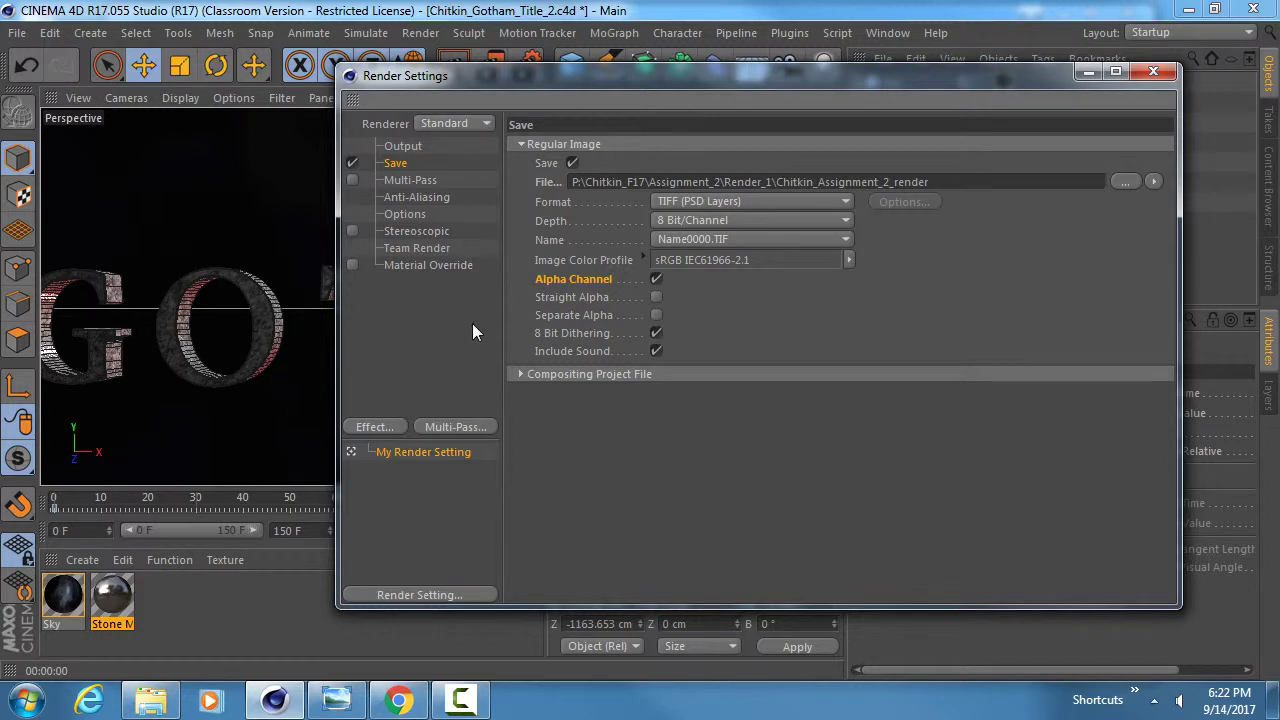
pyautogui.click(403, 147)
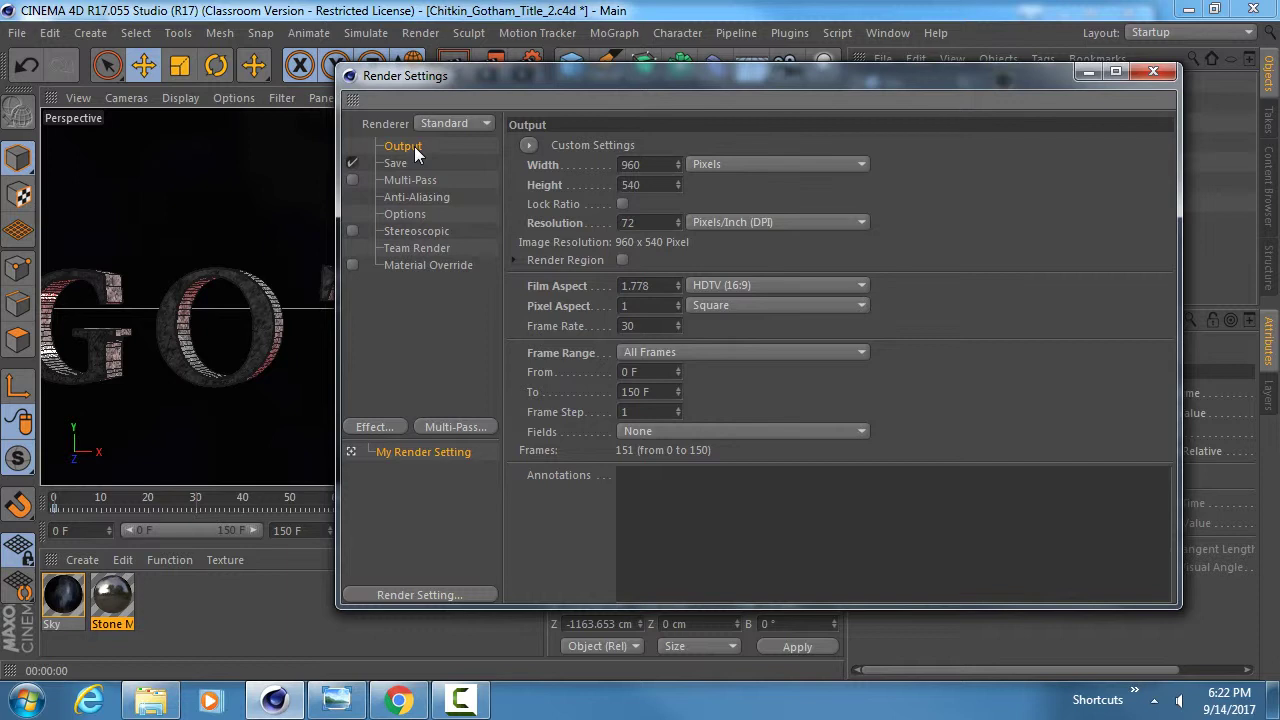
pyautogui.click(702, 356)
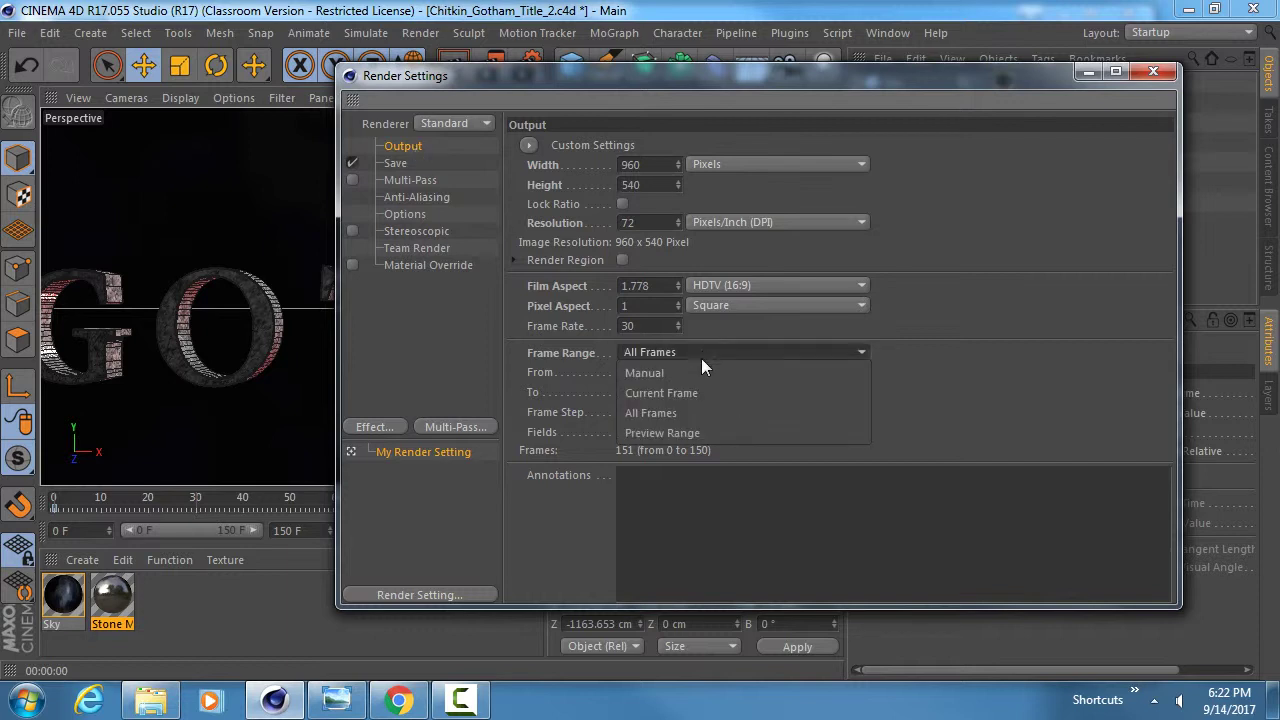
pyautogui.click(685, 395)
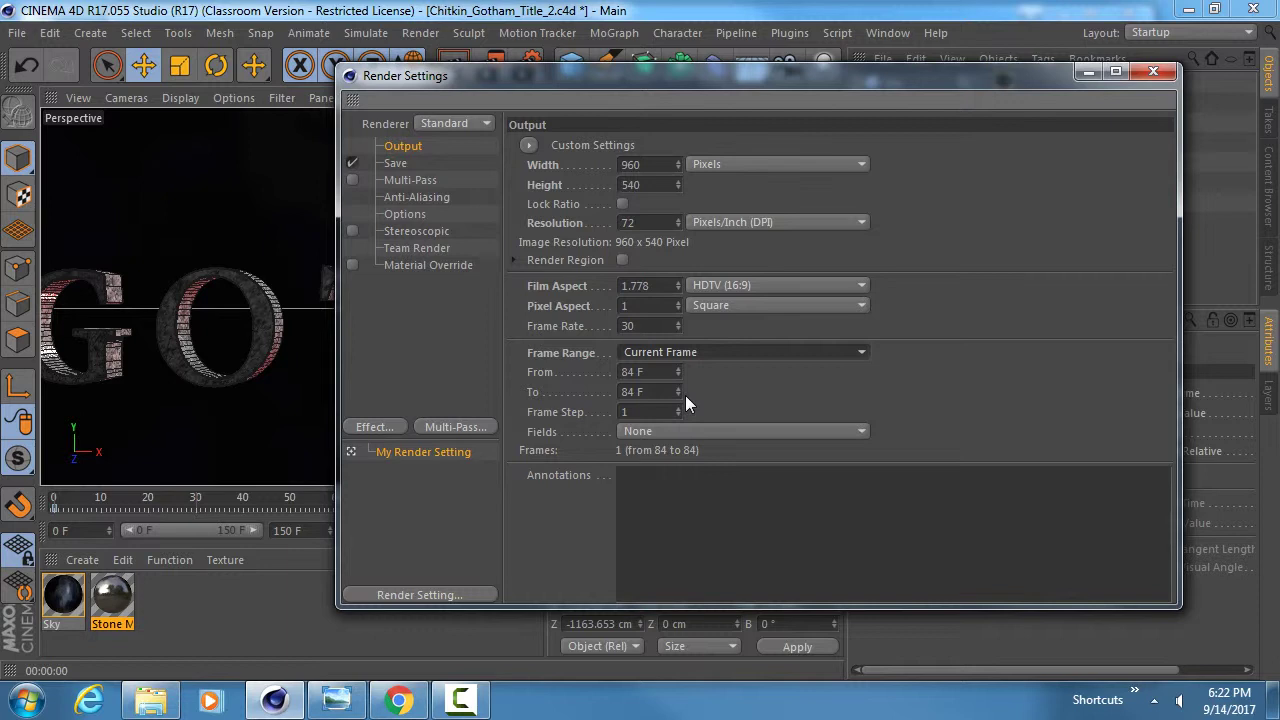
pyautogui.click(395, 163)
pyautogui.click(352, 163)
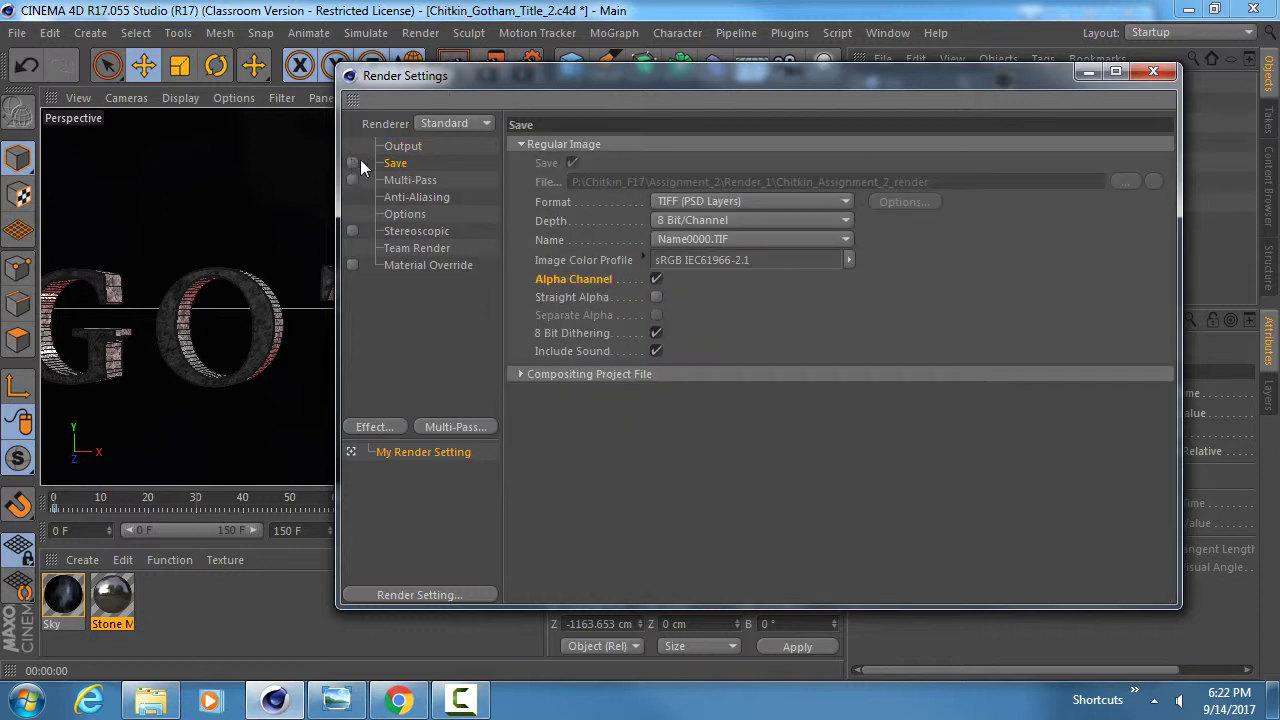
pyautogui.moveTo(542, 83); pyautogui.dragTo(622, 507)
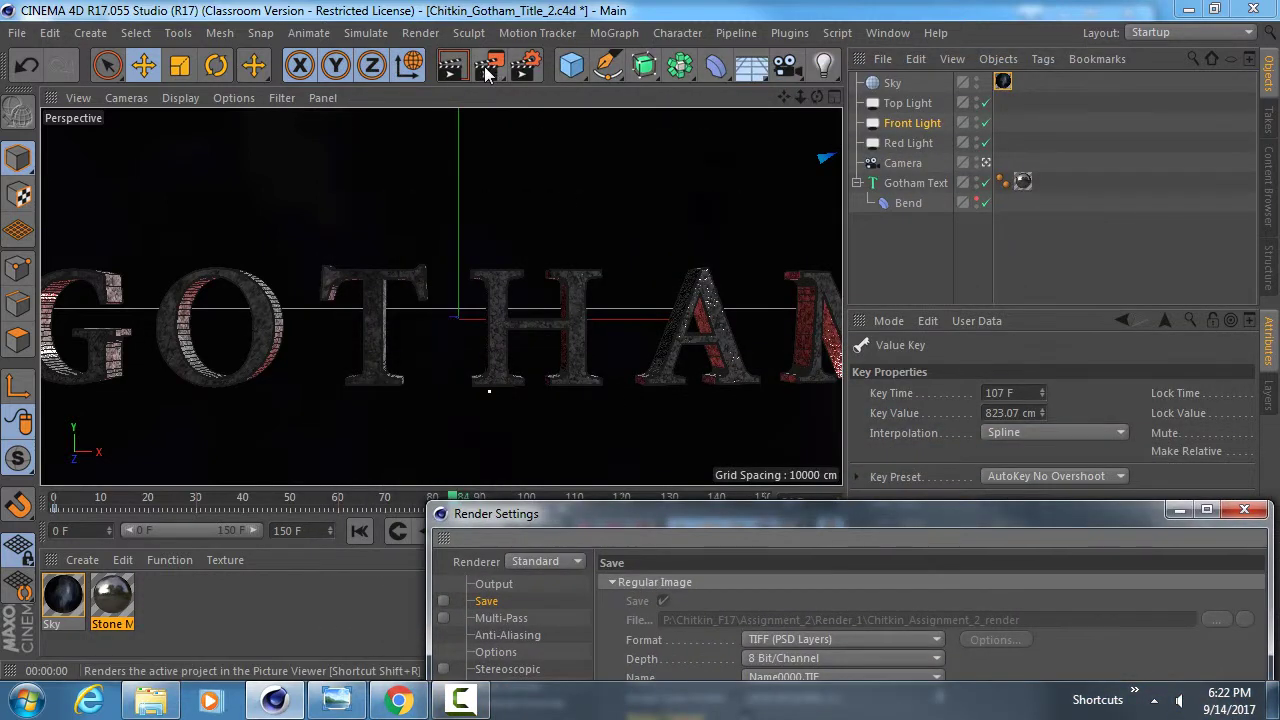
pyautogui.click(490, 65)
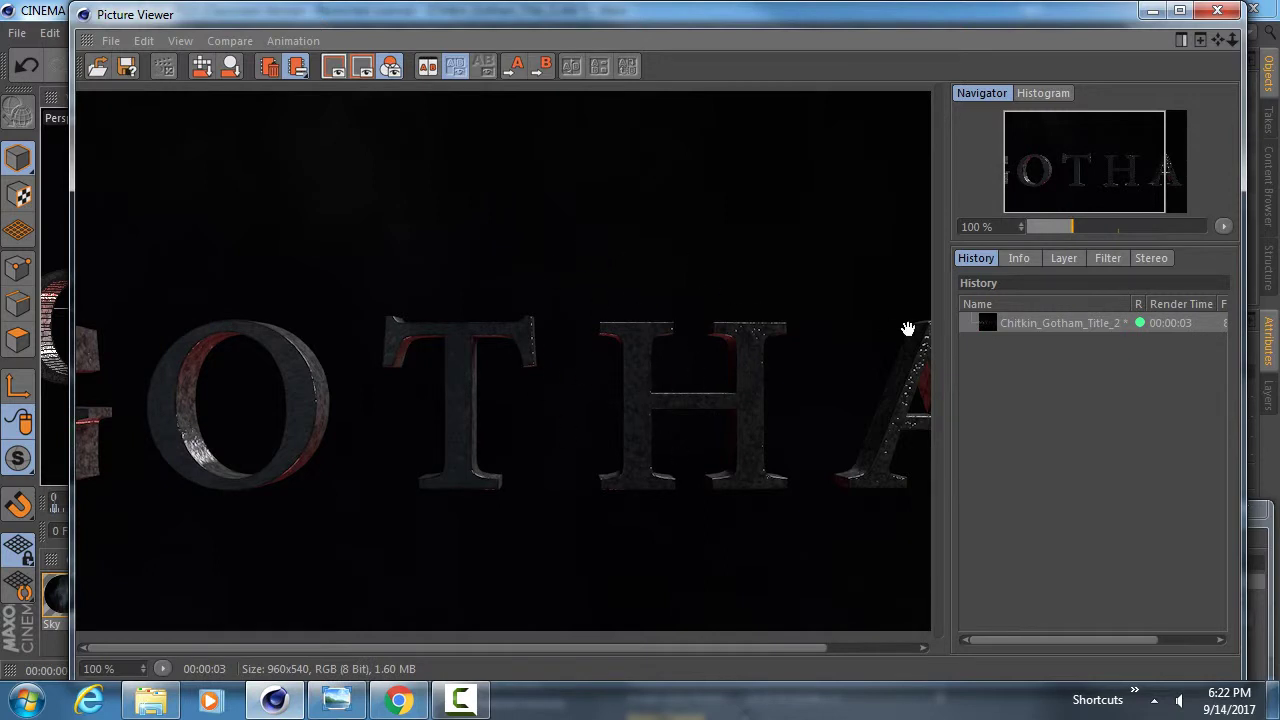
# View the Alpha layer of the rendered frame in Single-Pass mode and minimize the Picture Viewer
pyautogui.click(1063, 258)
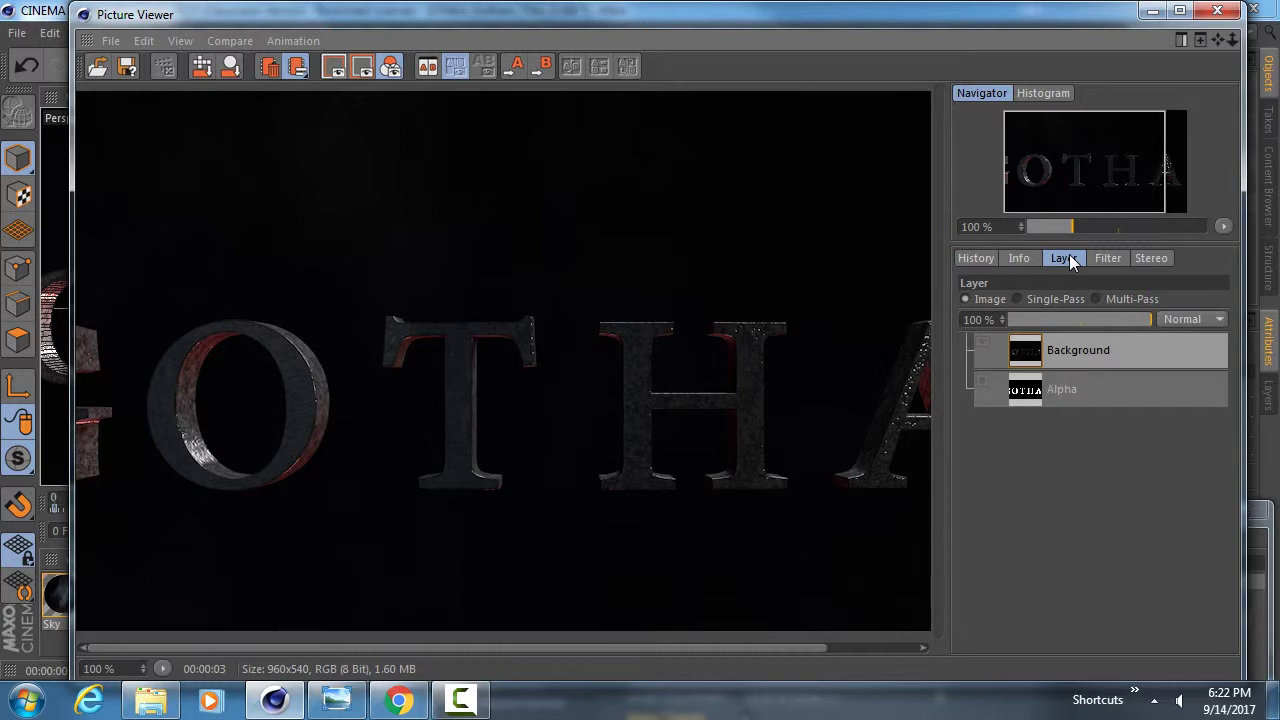
pyautogui.click(1053, 389)
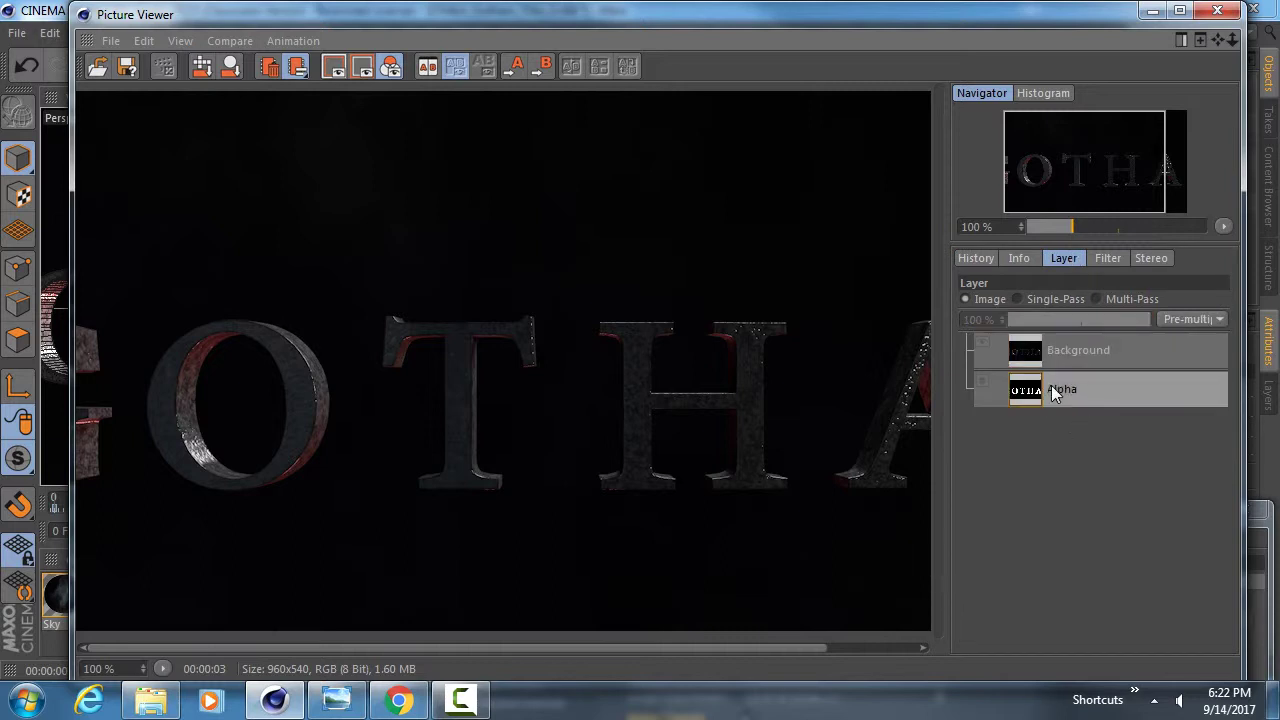
pyautogui.click(1036, 300)
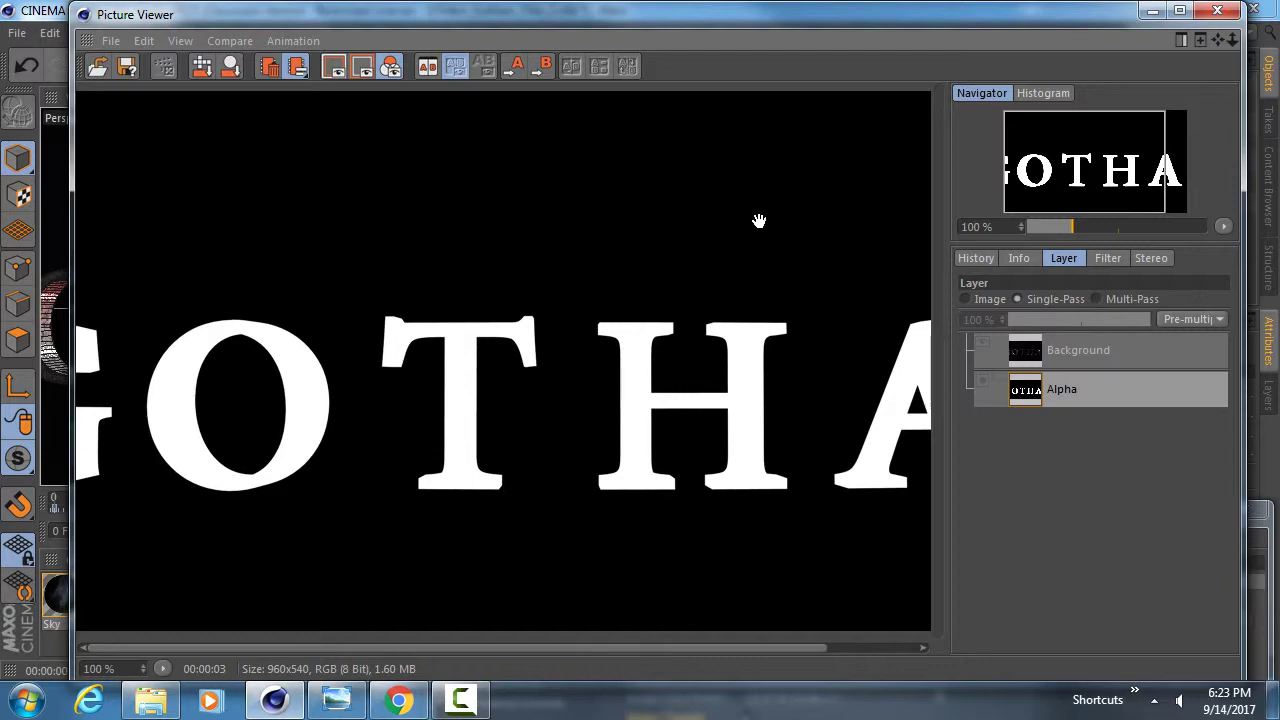
pyautogui.click(1152, 10)
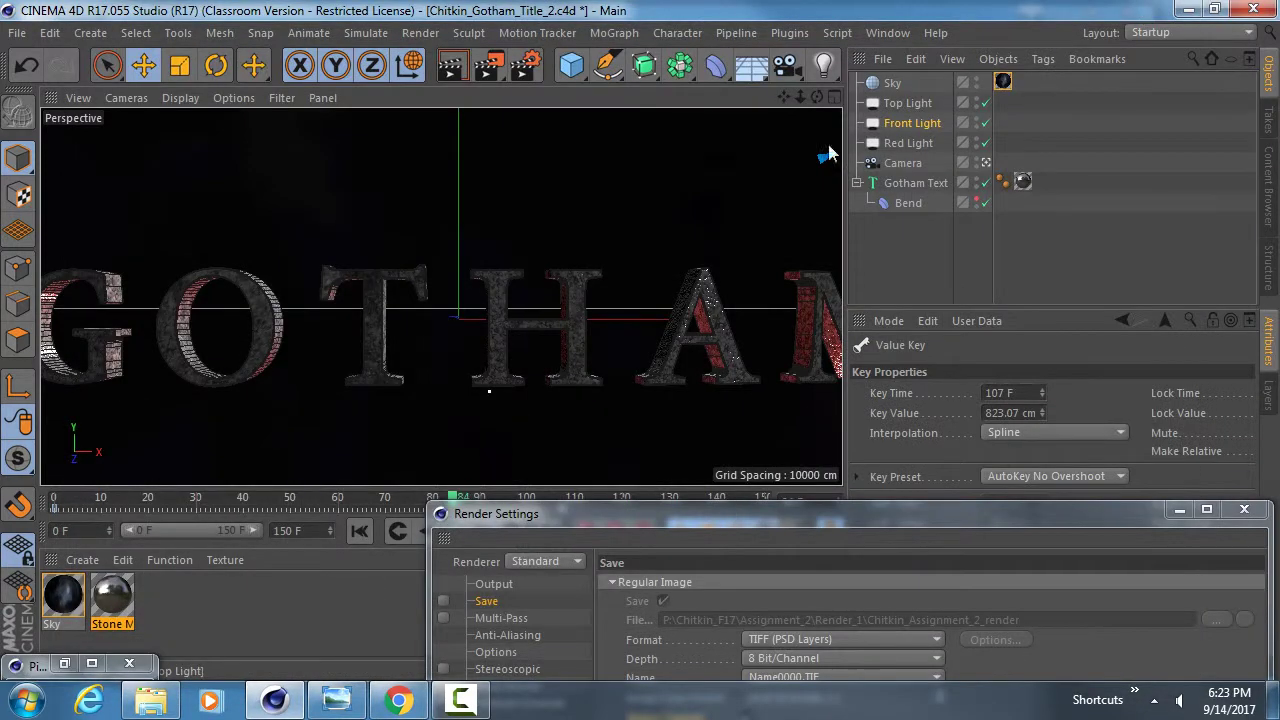
# Turn file saving back on, set the frame range to All Frames, and review the save settings
pyautogui.moveTo(704, 520); pyautogui.dragTo(586, 129)
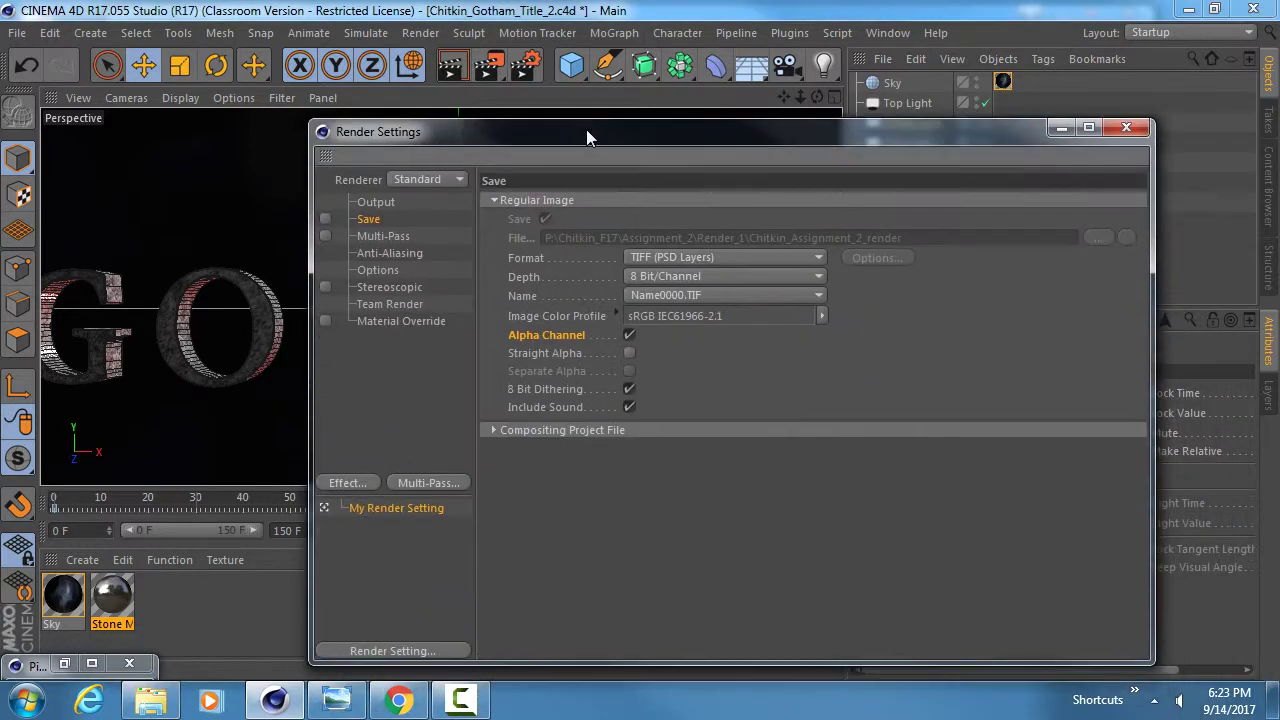
pyautogui.click(325, 218)
pyautogui.click(378, 203)
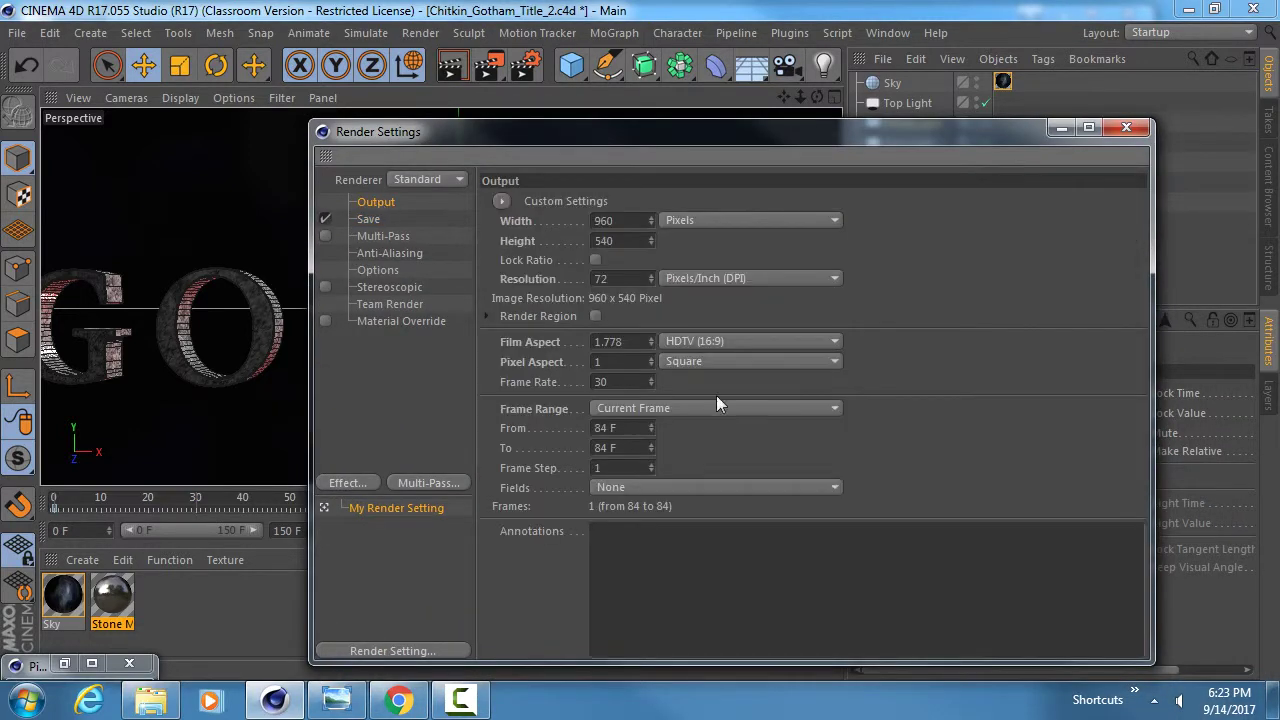
pyautogui.click(652, 408)
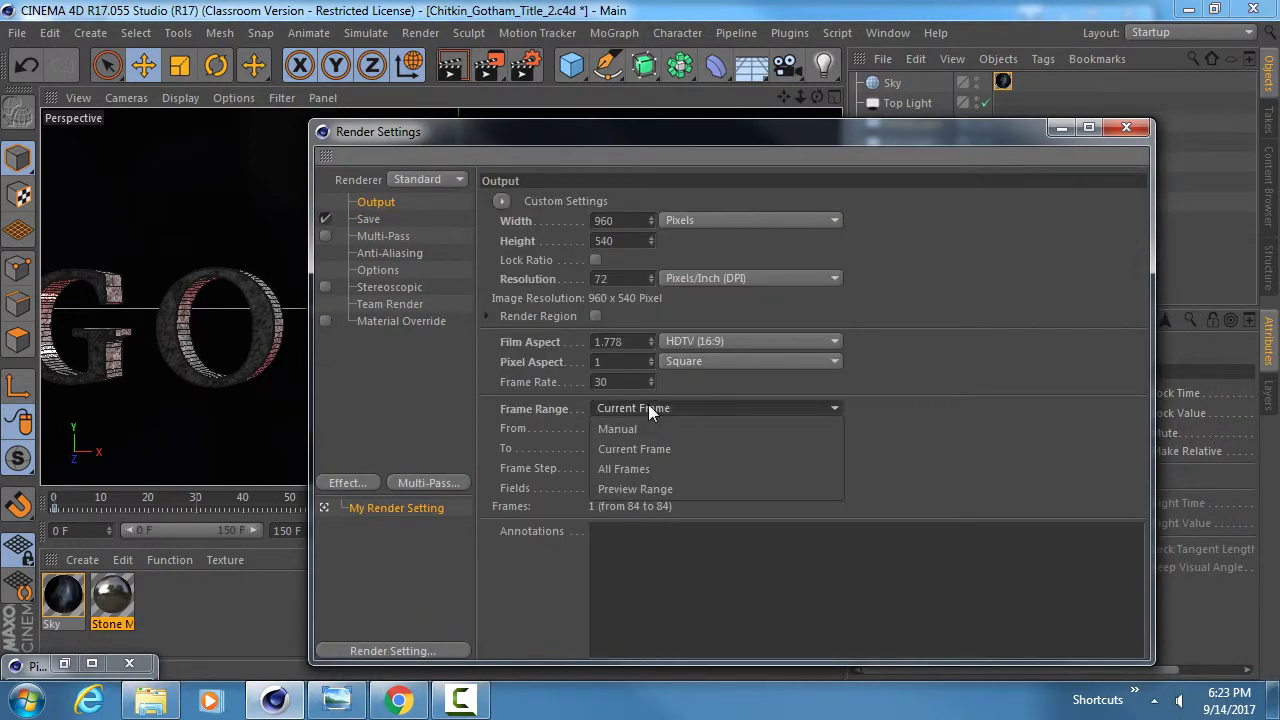
pyautogui.click(630, 470)
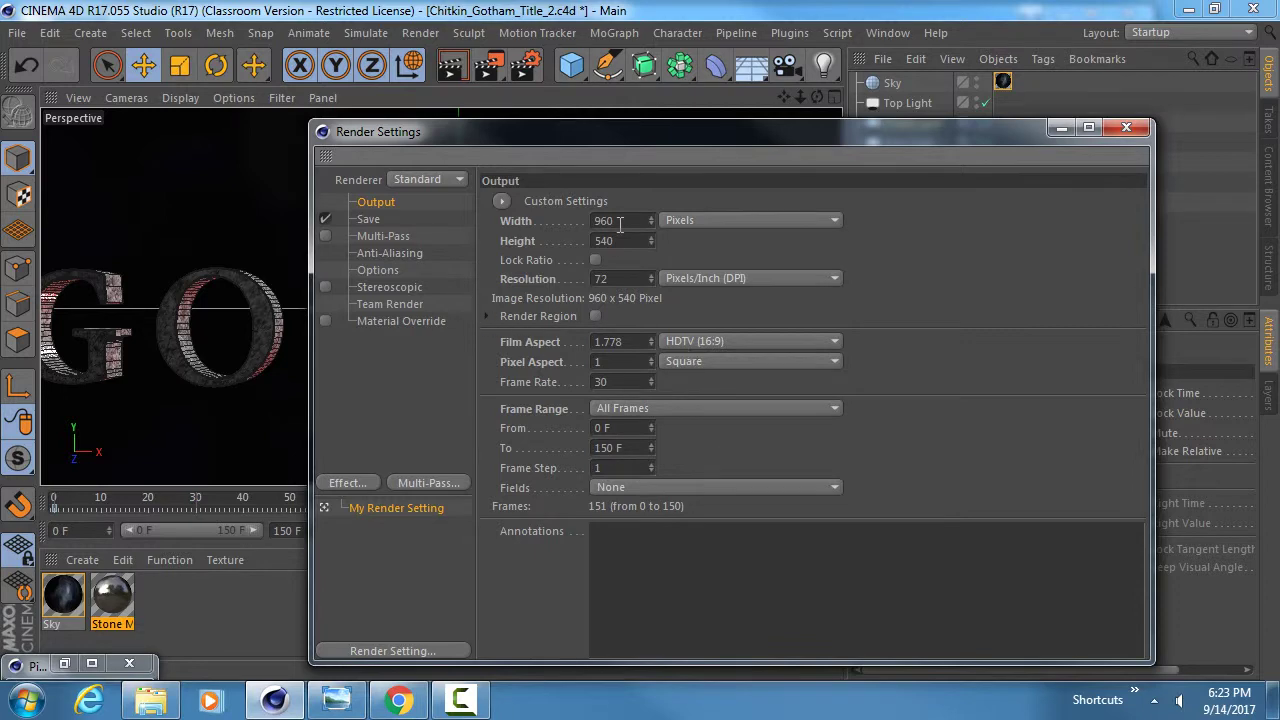
pyautogui.click(368, 219)
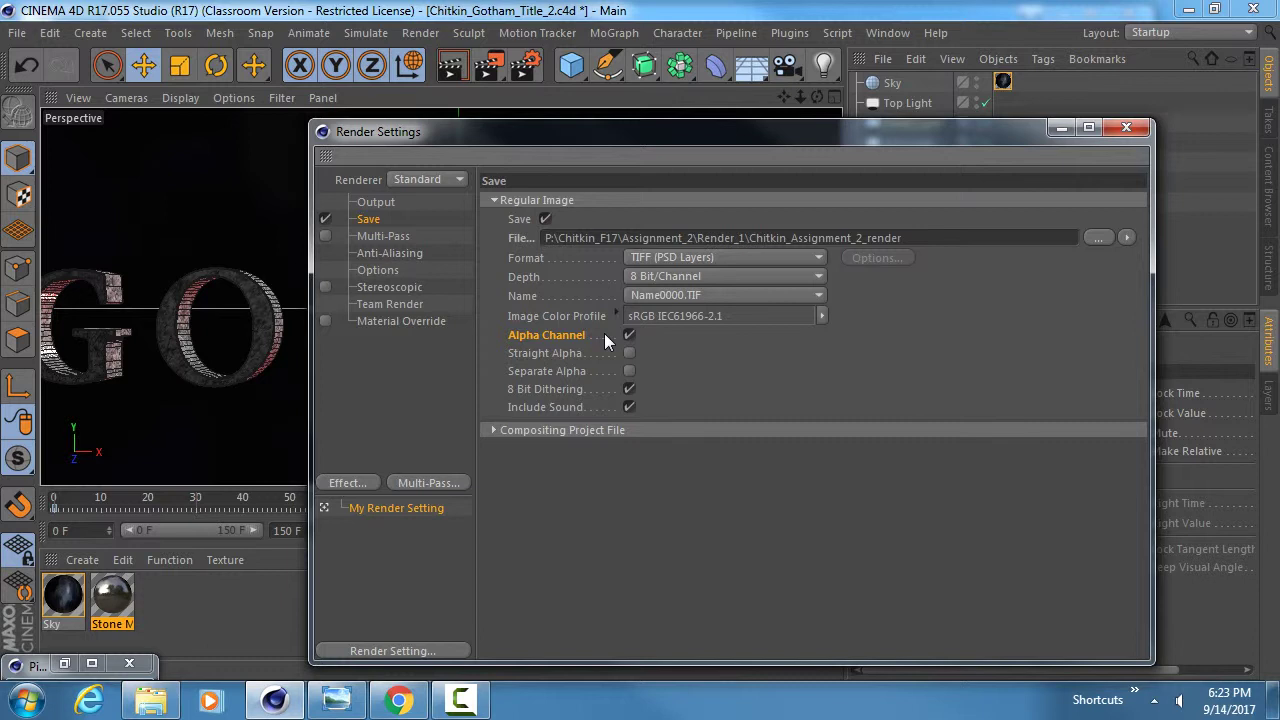
# Render all frames to the Picture Viewer and display the full image with the render history
pyautogui.click(1061, 128)
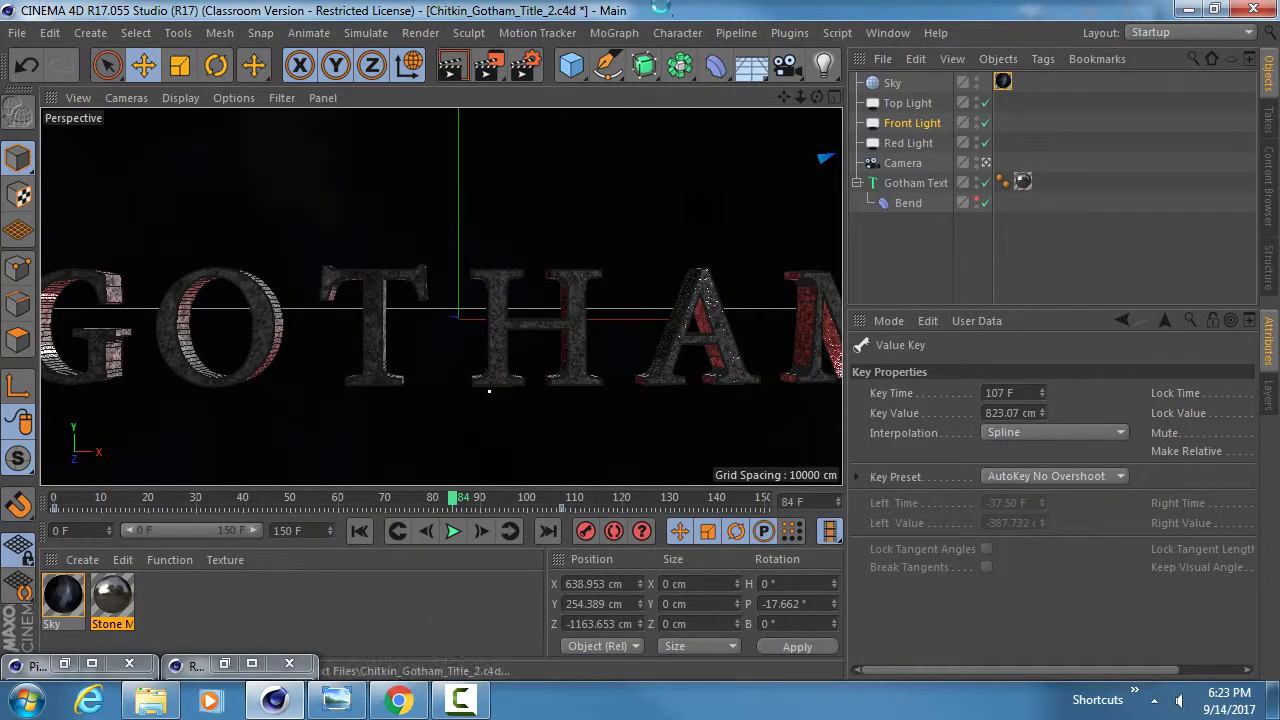
pyautogui.click(493, 66)
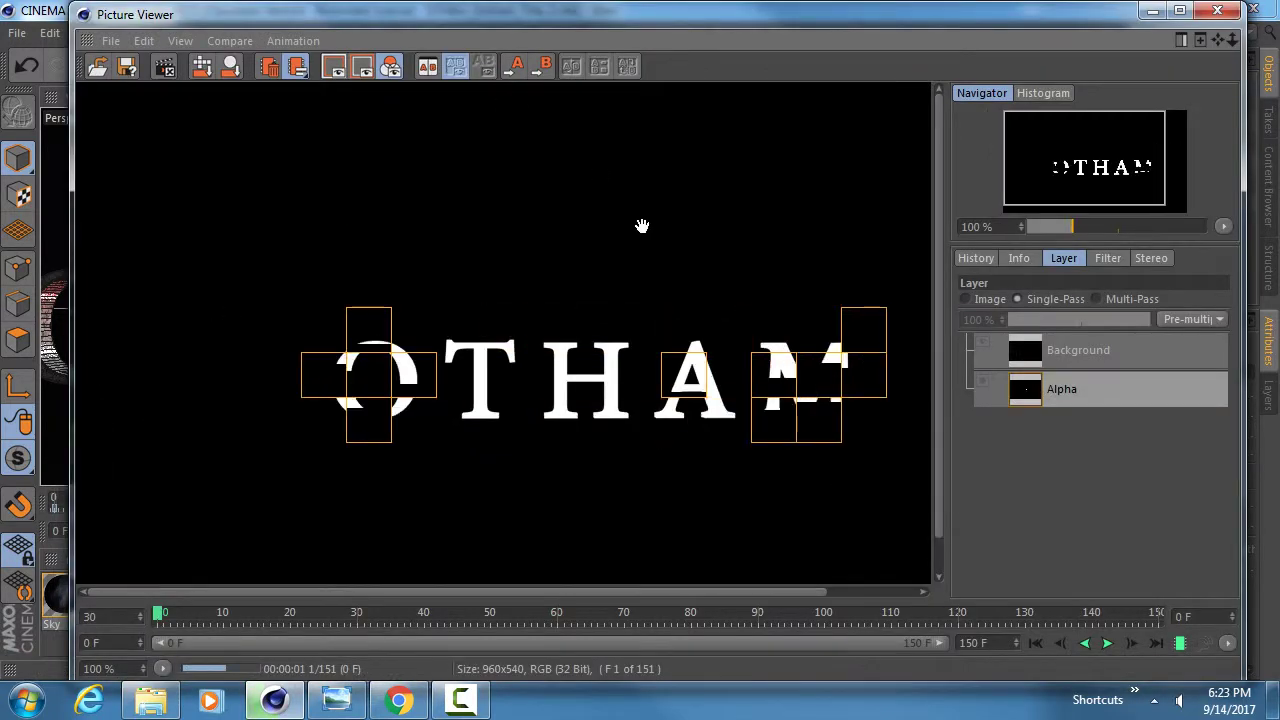
pyautogui.click(1150, 12)
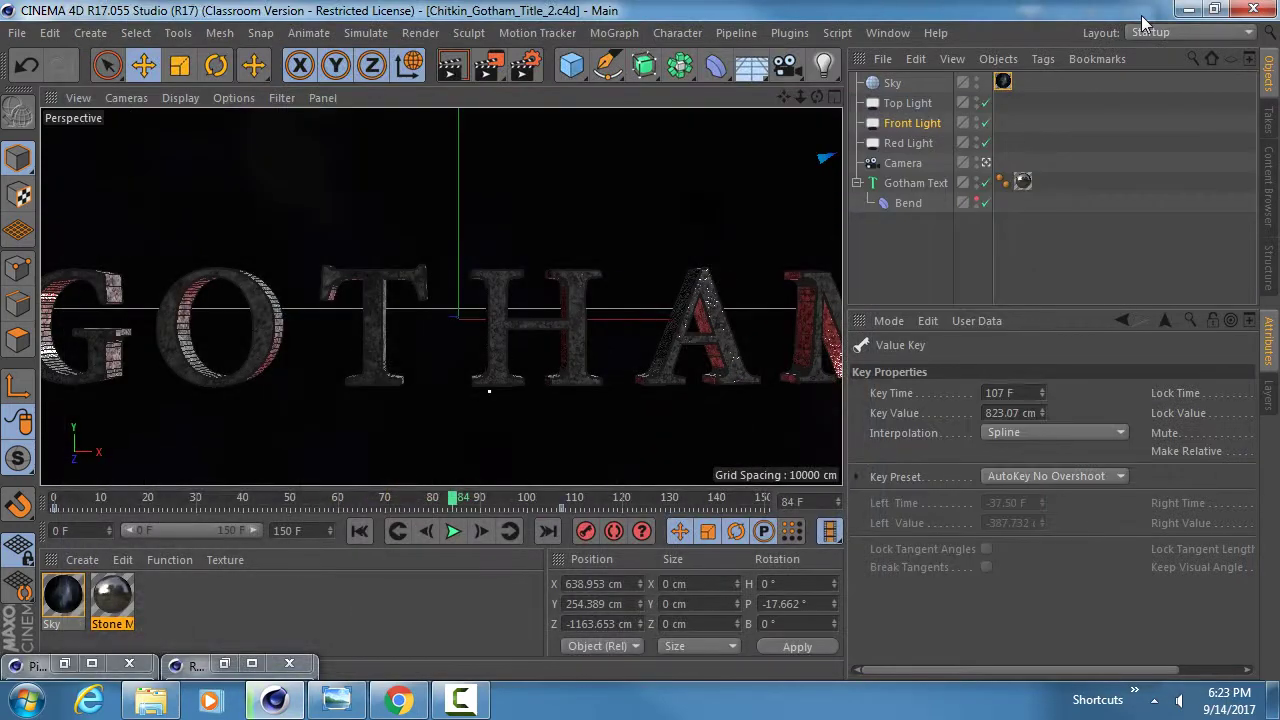
pyautogui.click(275, 700)
pyautogui.click(275, 700)
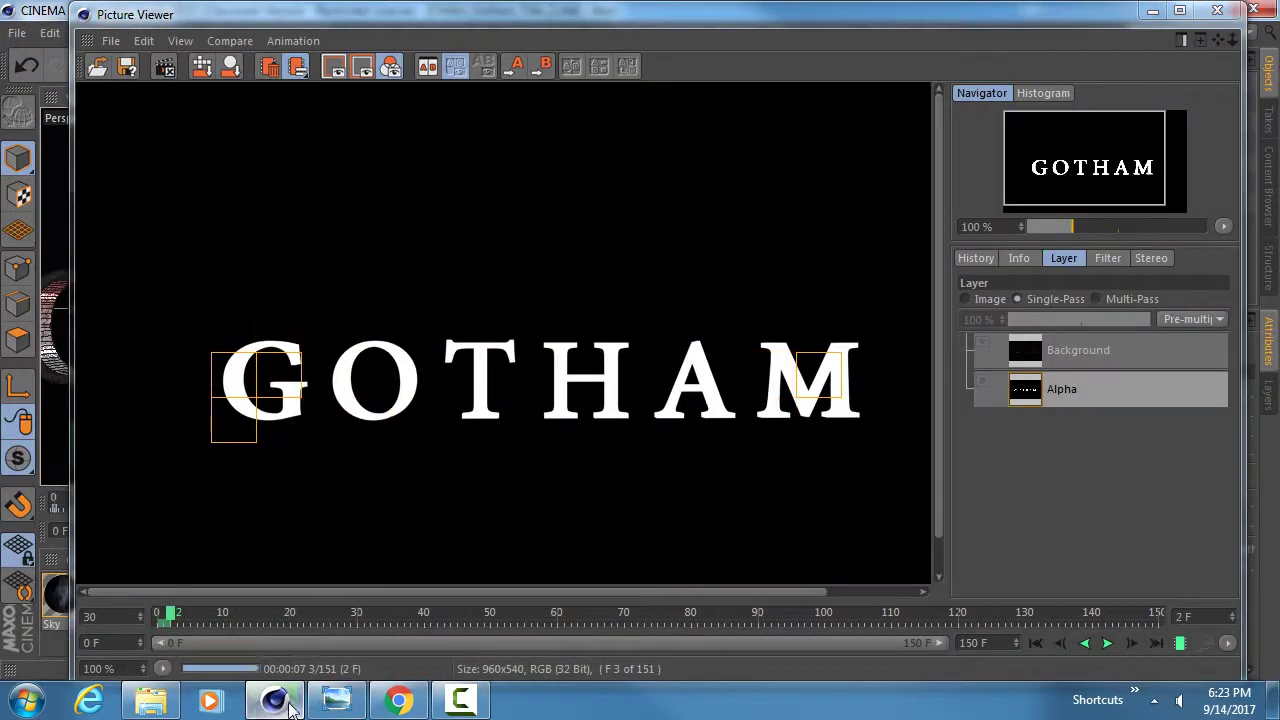
pyautogui.click(986, 299)
pyautogui.click(972, 258)
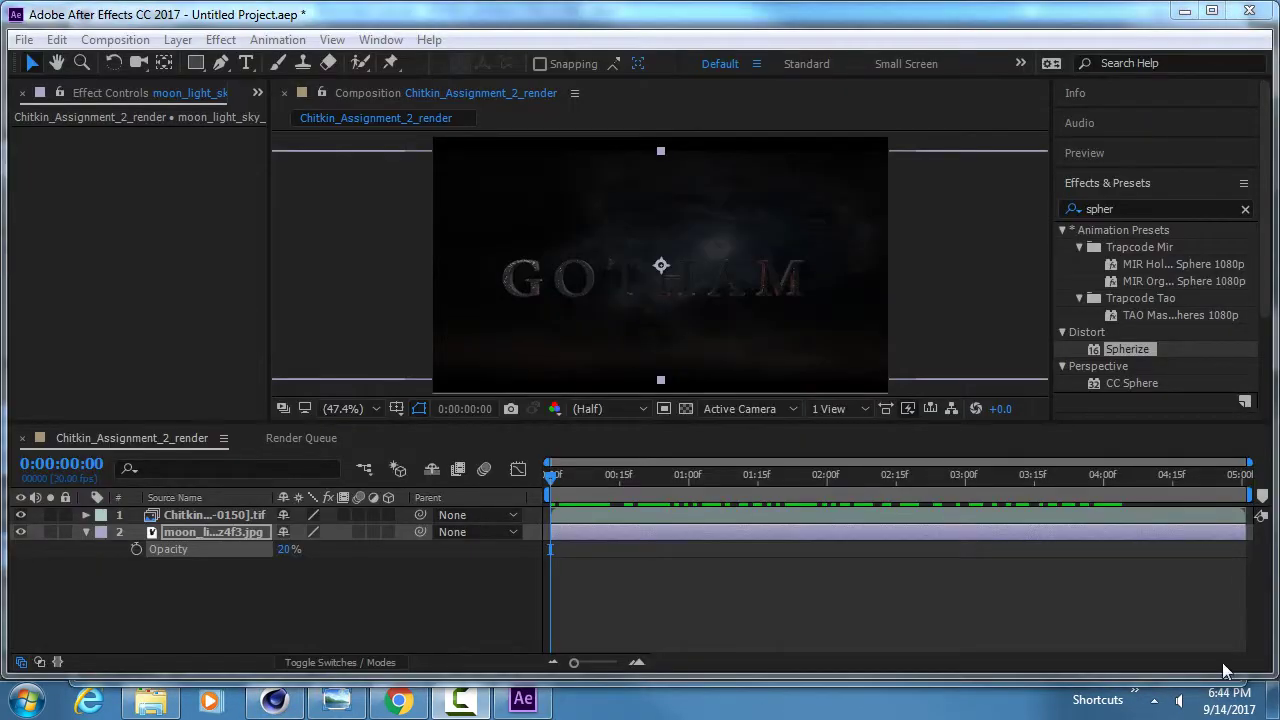
# Switch to Cinema 4D and scrub through the finished frames in the Picture Viewer, including the Alpha layer in Single-Pass mode
pyautogui.click(275, 700)
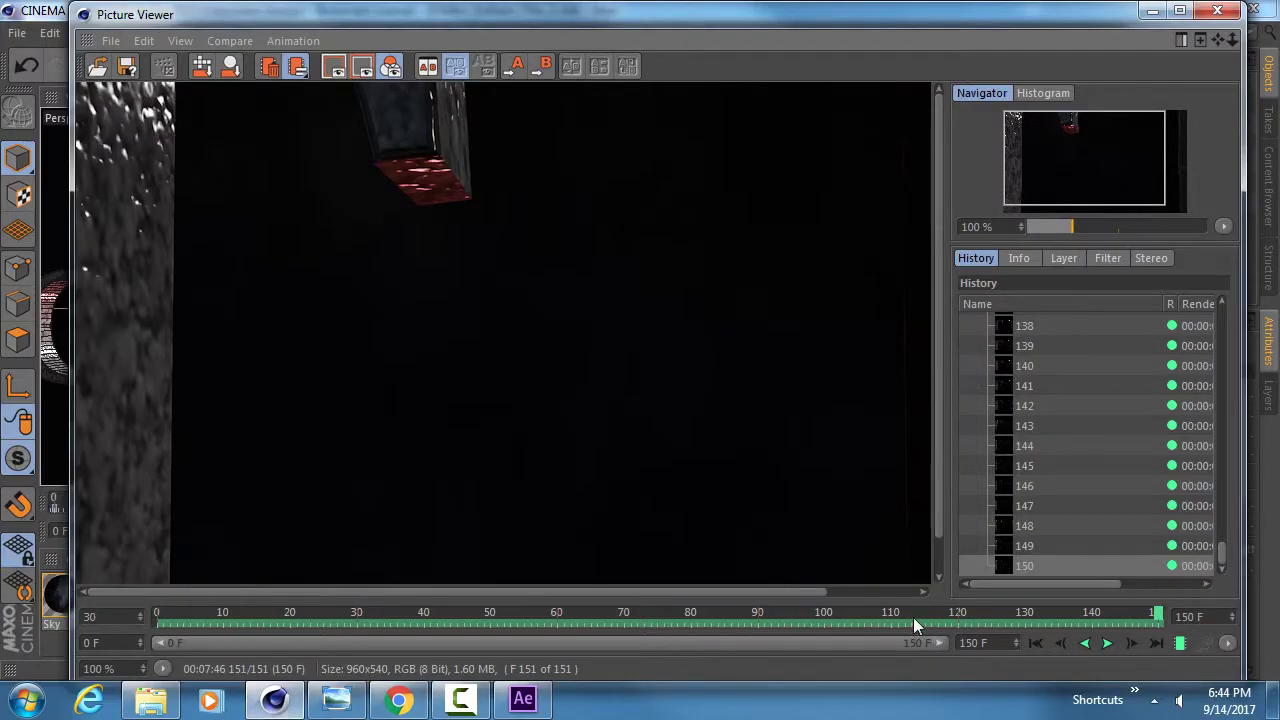
pyautogui.moveTo(1162, 614); pyautogui.dragTo(101, 601)
pyautogui.click(1060, 258)
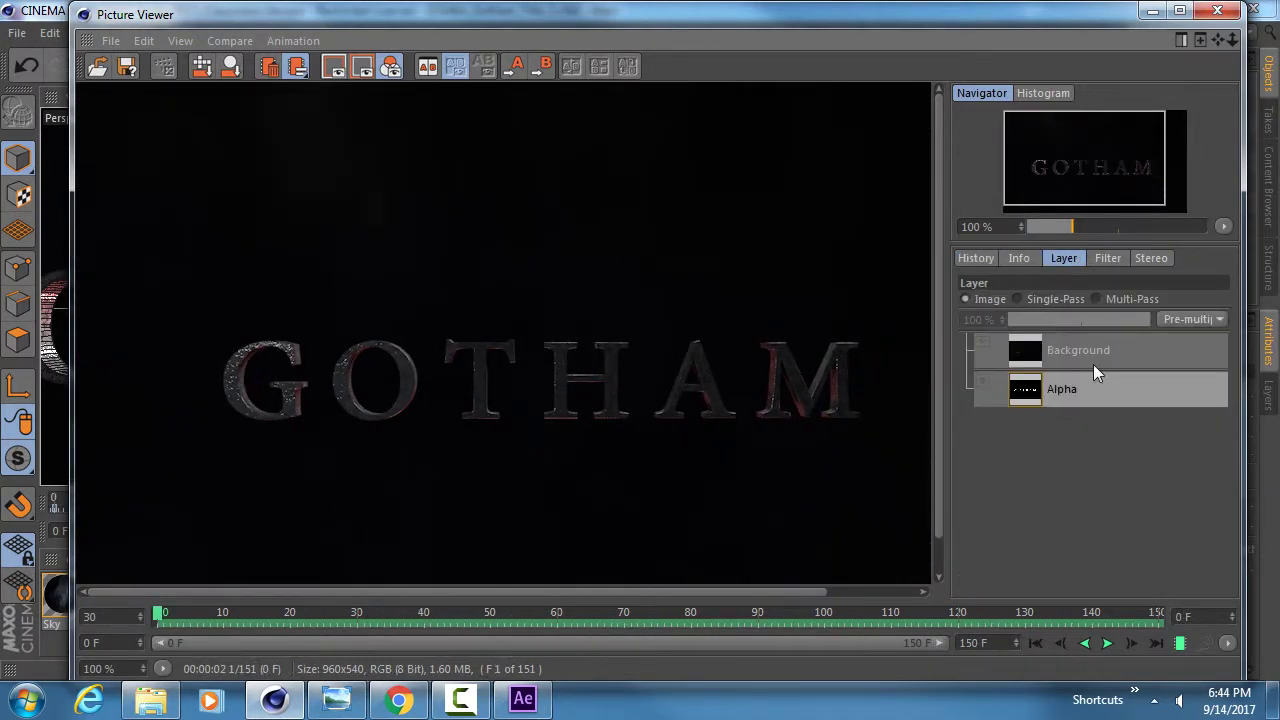
pyautogui.click(1018, 299)
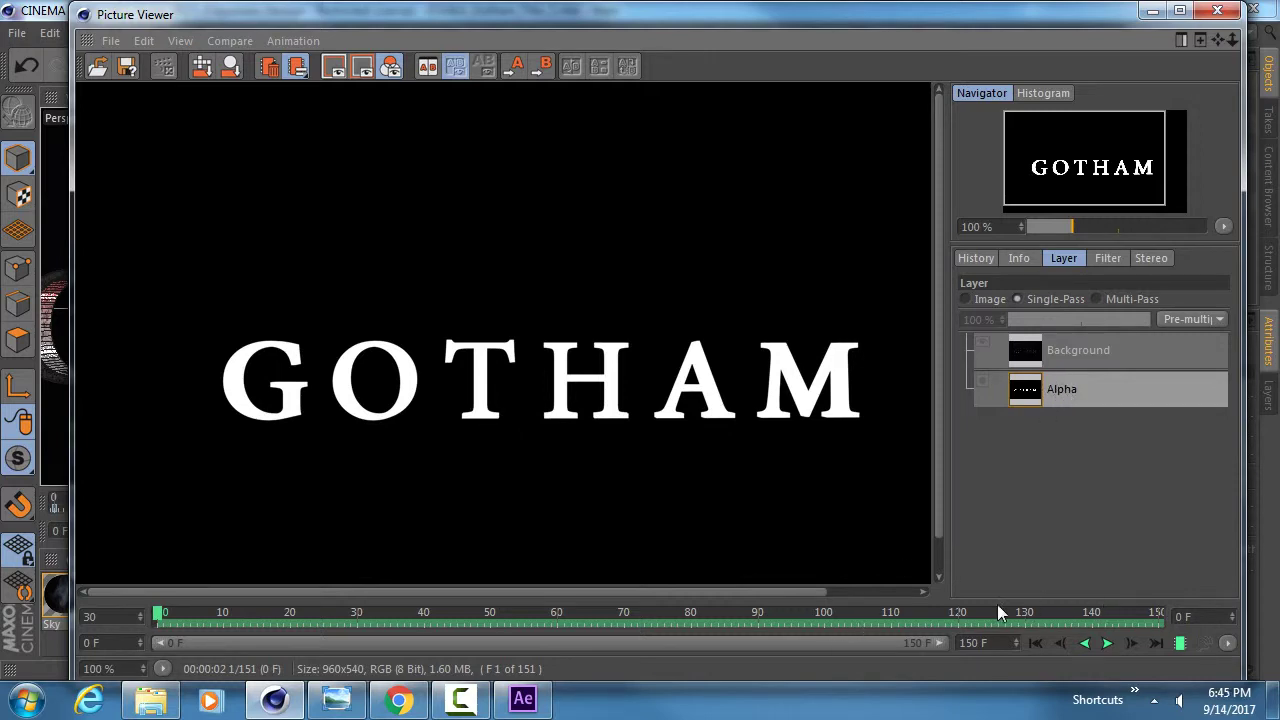
pyautogui.moveTo(444, 625); pyautogui.dragTo(112, 568)
# Switch to After Effects, scrub through the title composited over the moonlit sky, and return to 0:00:00:00
pyautogui.click(522, 698)
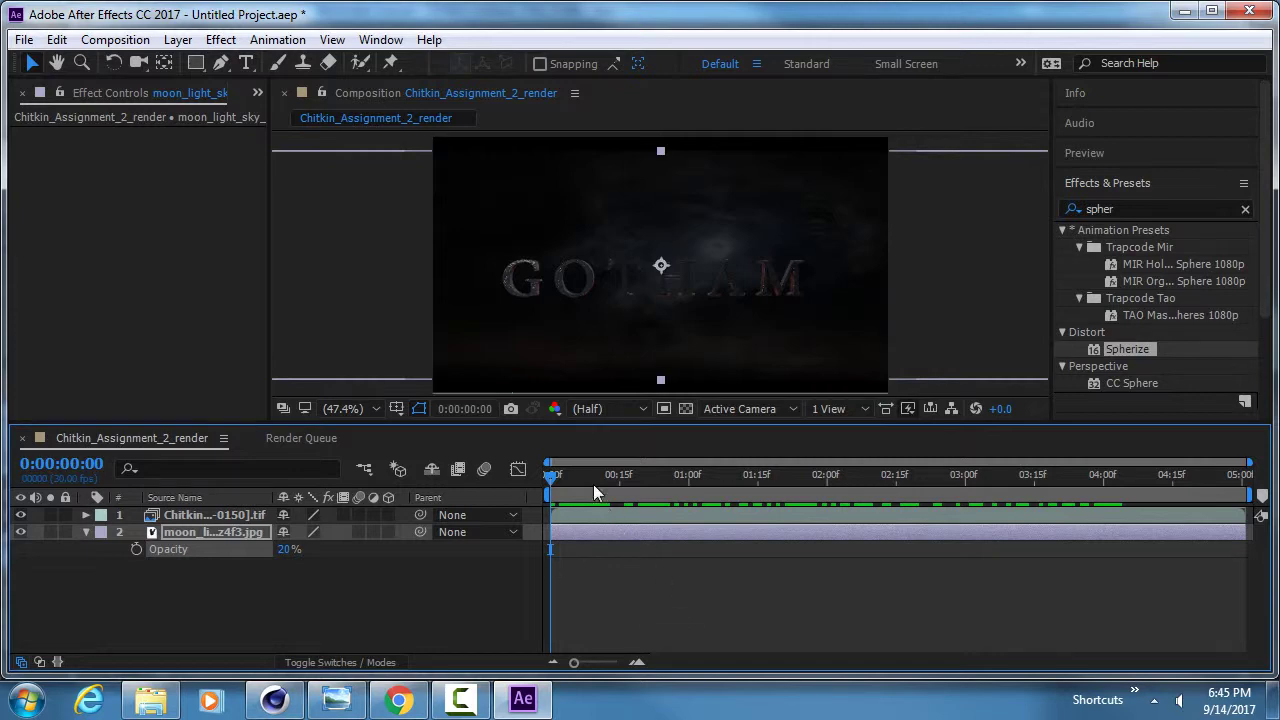
pyautogui.moveTo(573, 476); pyautogui.dragTo(970, 493)
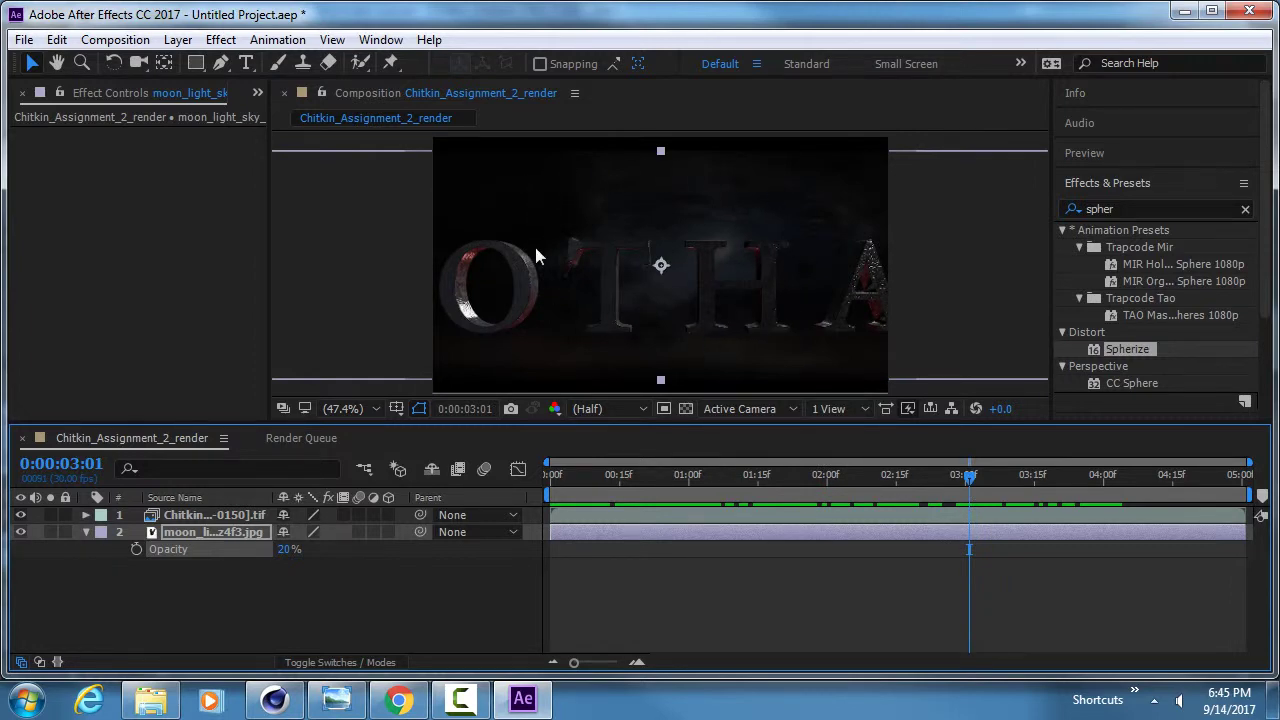
pyautogui.moveTo(1011, 473); pyautogui.dragTo(763, 470)
pyautogui.click(729, 466)
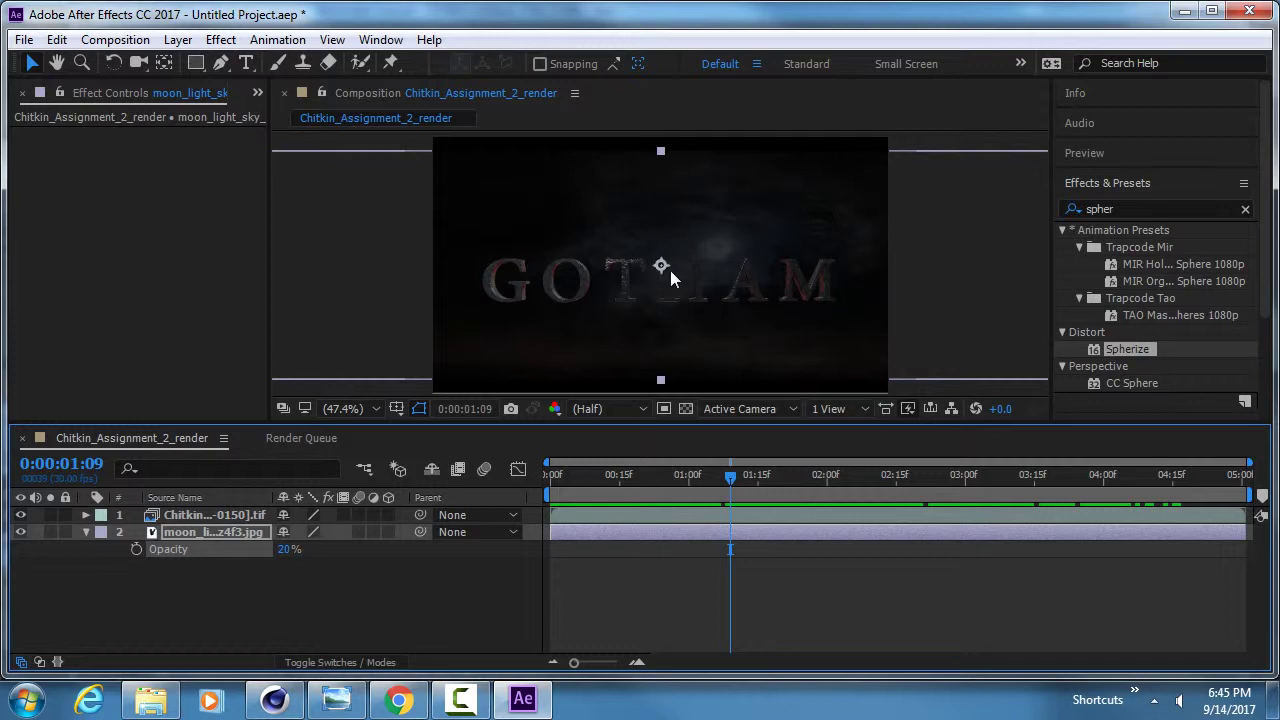
pyautogui.moveTo(729, 478); pyautogui.dragTo(548, 468)
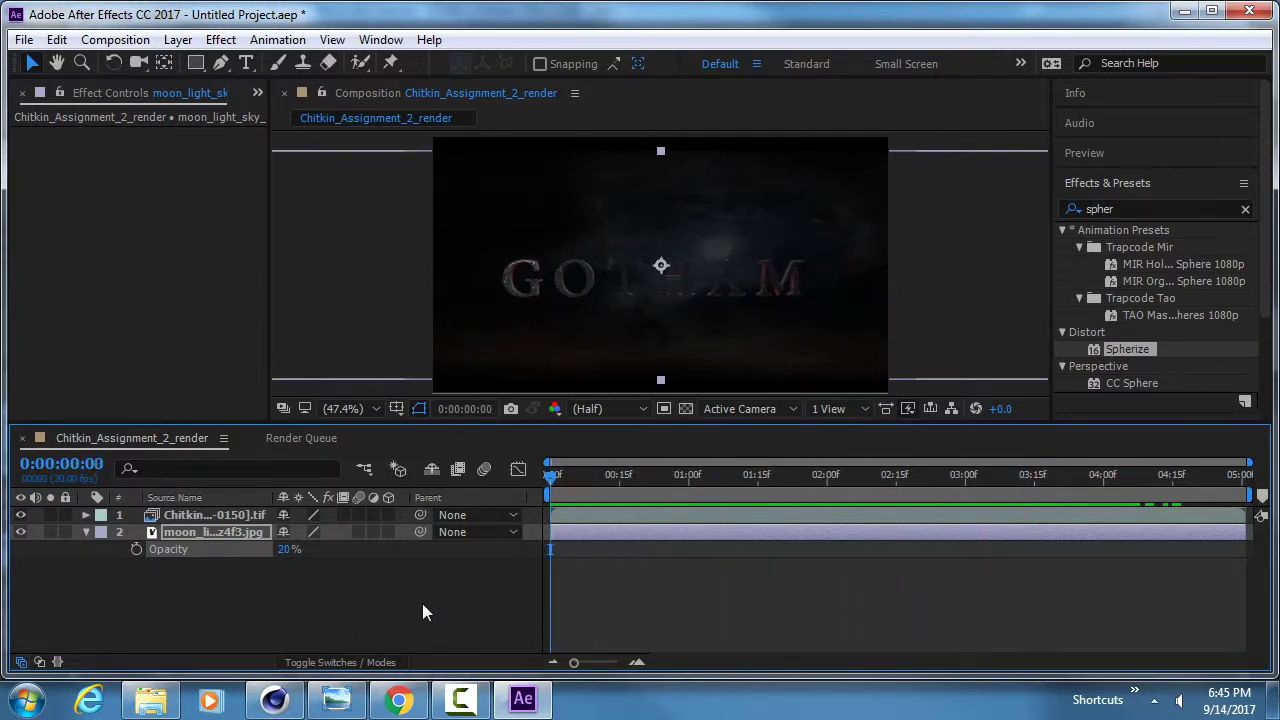